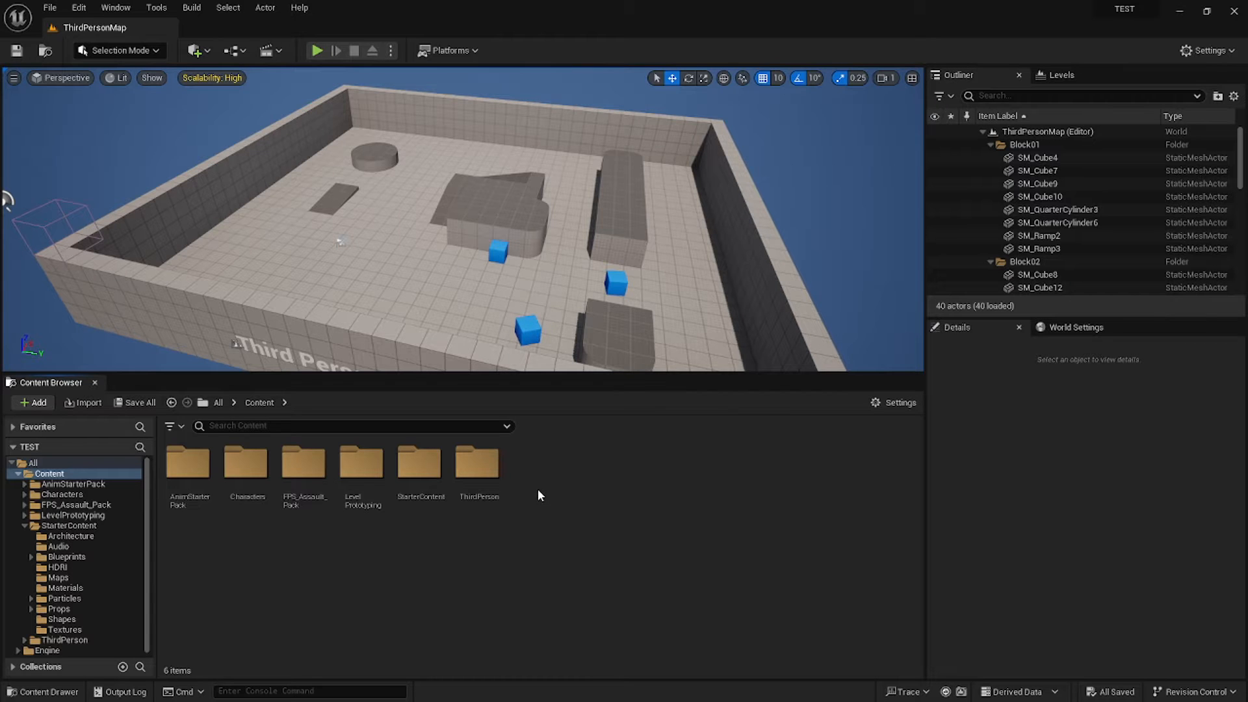
Open the AnimStarterPack folder and select the animations up through the reload clips.
double_click(189, 479)
click(252, 465)
ctrl+click(315, 465)
ctrl+click(500, 465)
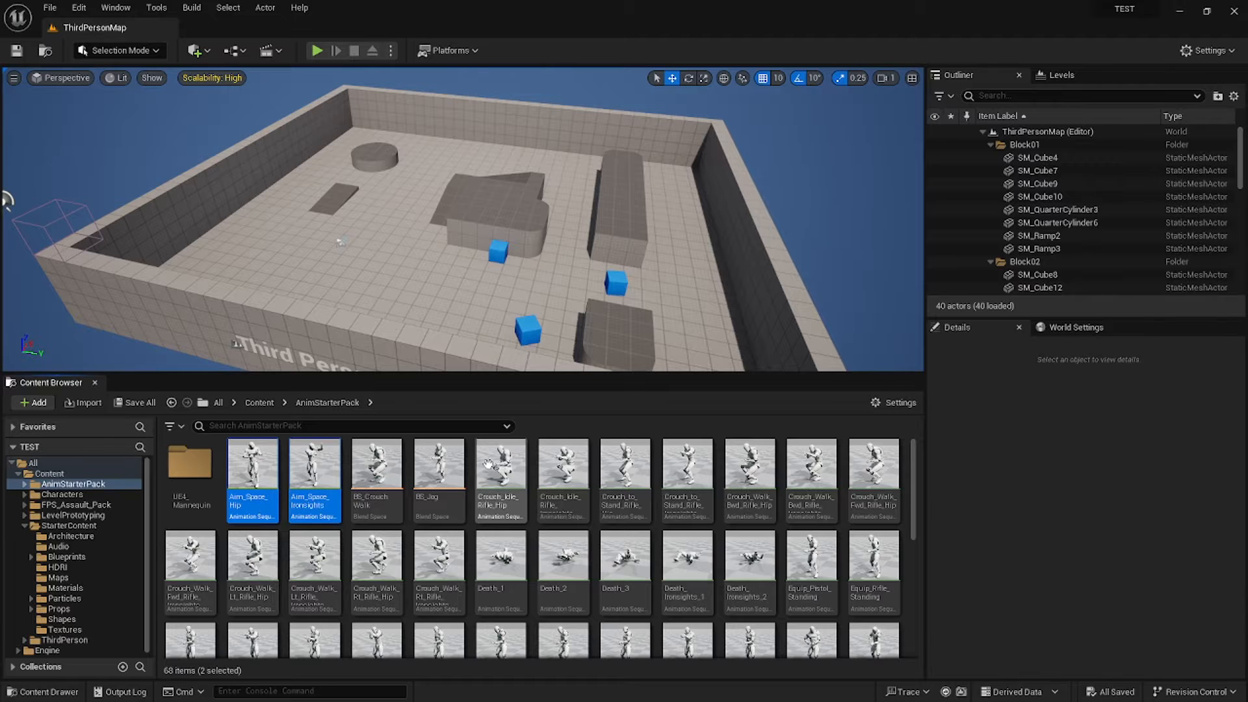
scroll(734, 525, down, 5)
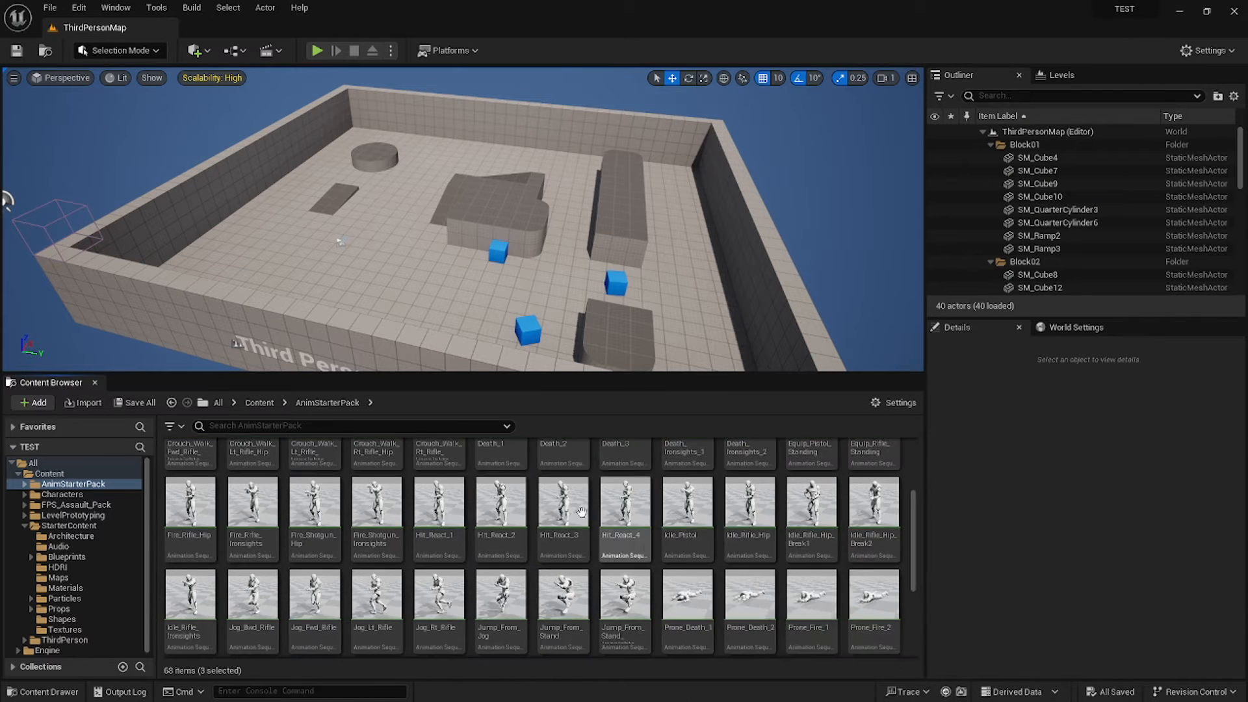
shift+click(687, 605)
ctrl+click(812, 605)
ctrl+click(874, 605)
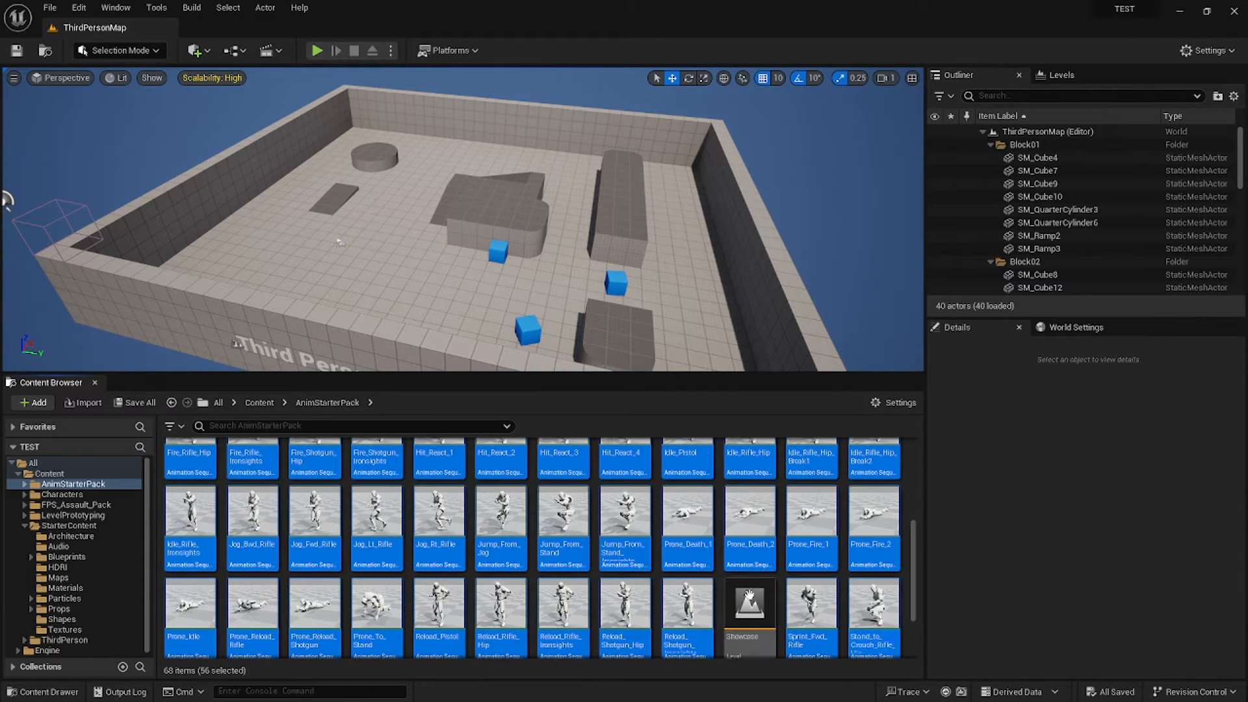
Add the walk animations and Stand_to_Crouch_Rifle to the selection.
scroll(662, 592, down, 2)
ctrl+click(625, 593)
ctrl+click(563, 593)
ctrl+click(501, 592)
ctrl+click(439, 593)
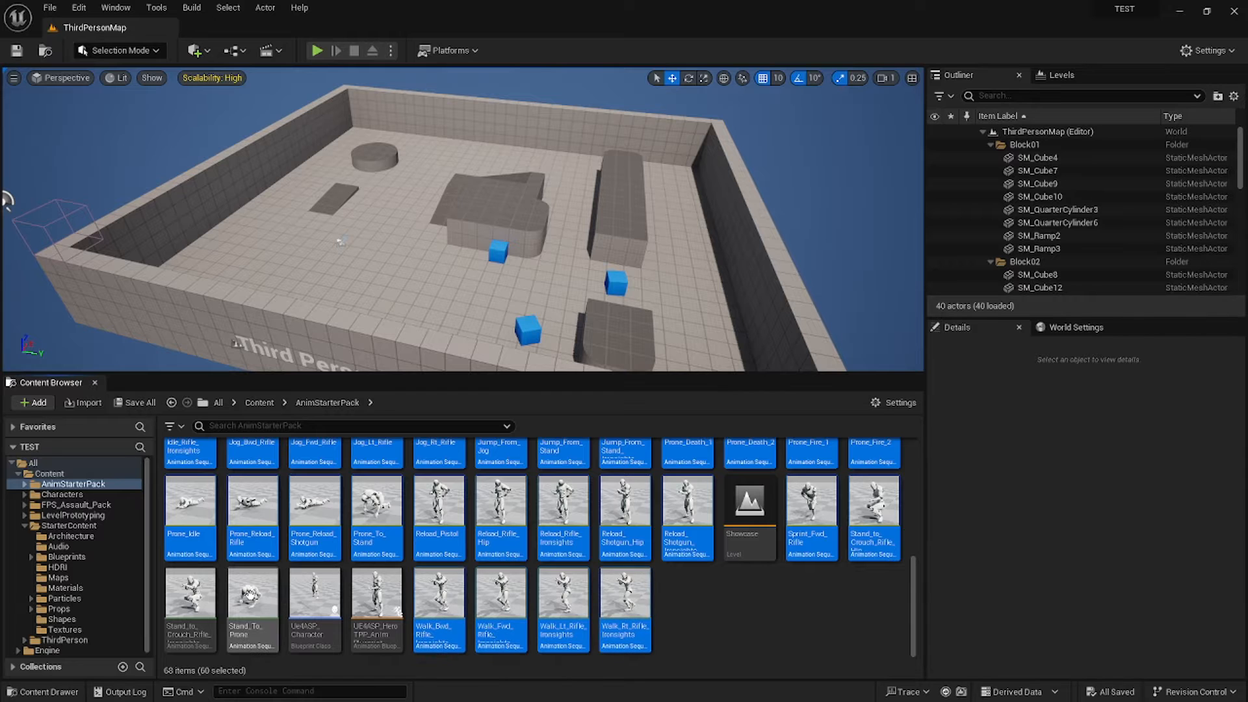
ctrl+click(252, 593)
ctrl+click(180, 587)
Start Duplicate and Retarget Animation Assets/Blueprints on the 62 selected animations.
right_click(249, 589)
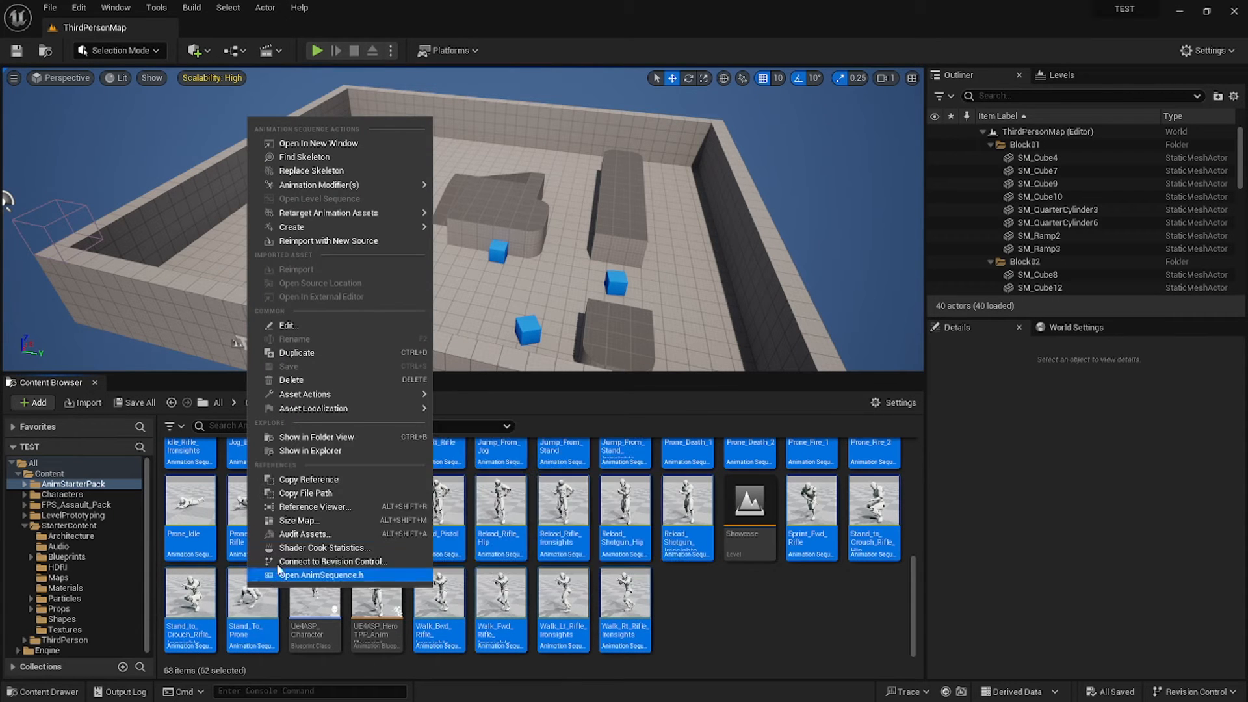
mouse_move(355, 215)
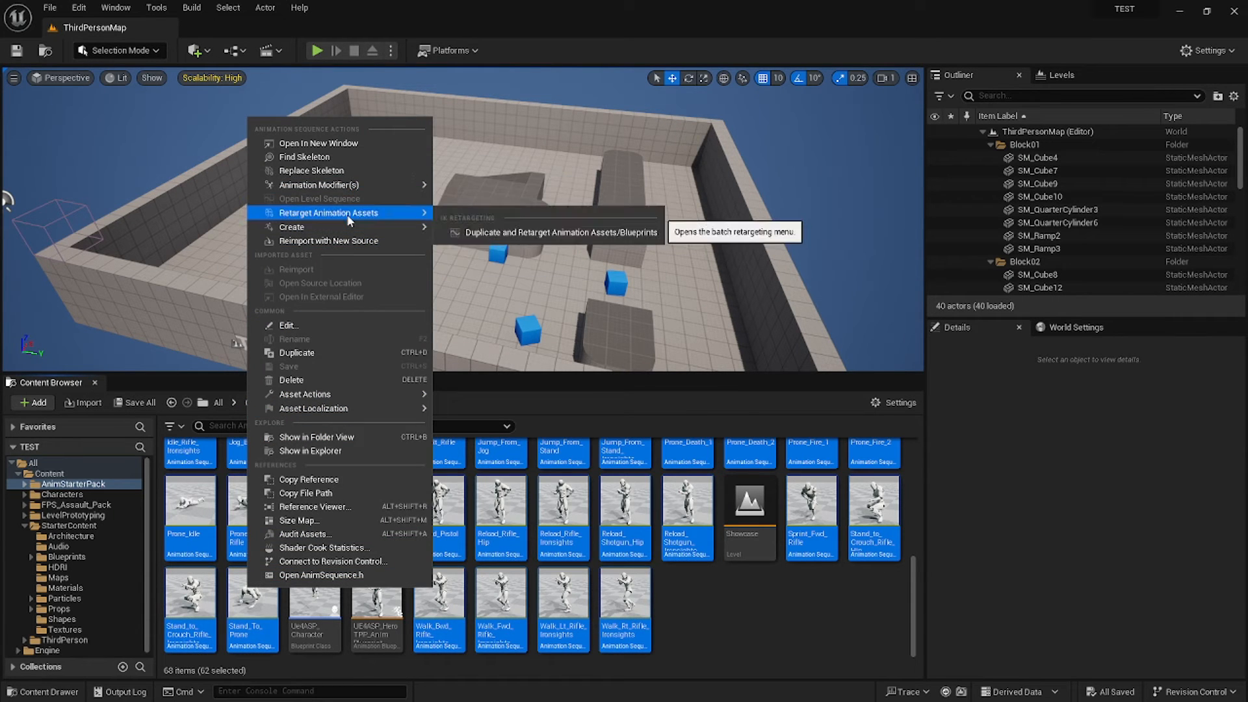
click(523, 232)
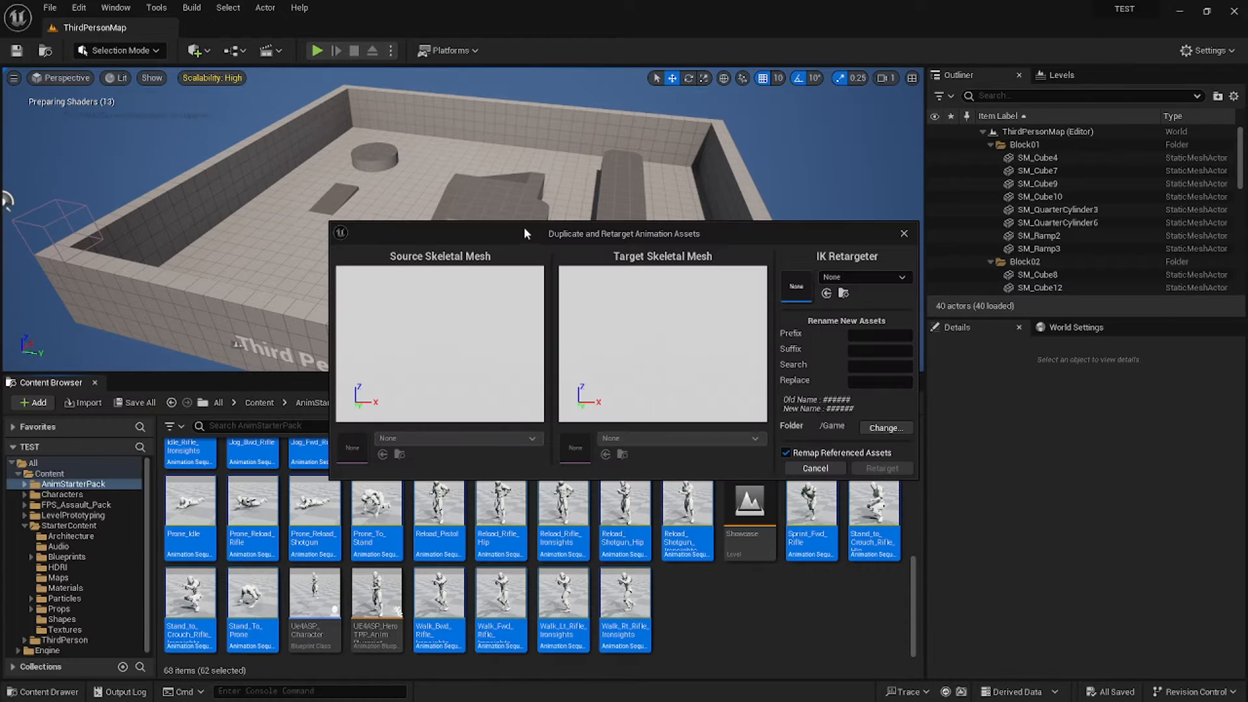
Retarget with RTG_UE4Manny_UE5Manny into a new Content/Animations folder.
click(854, 278)
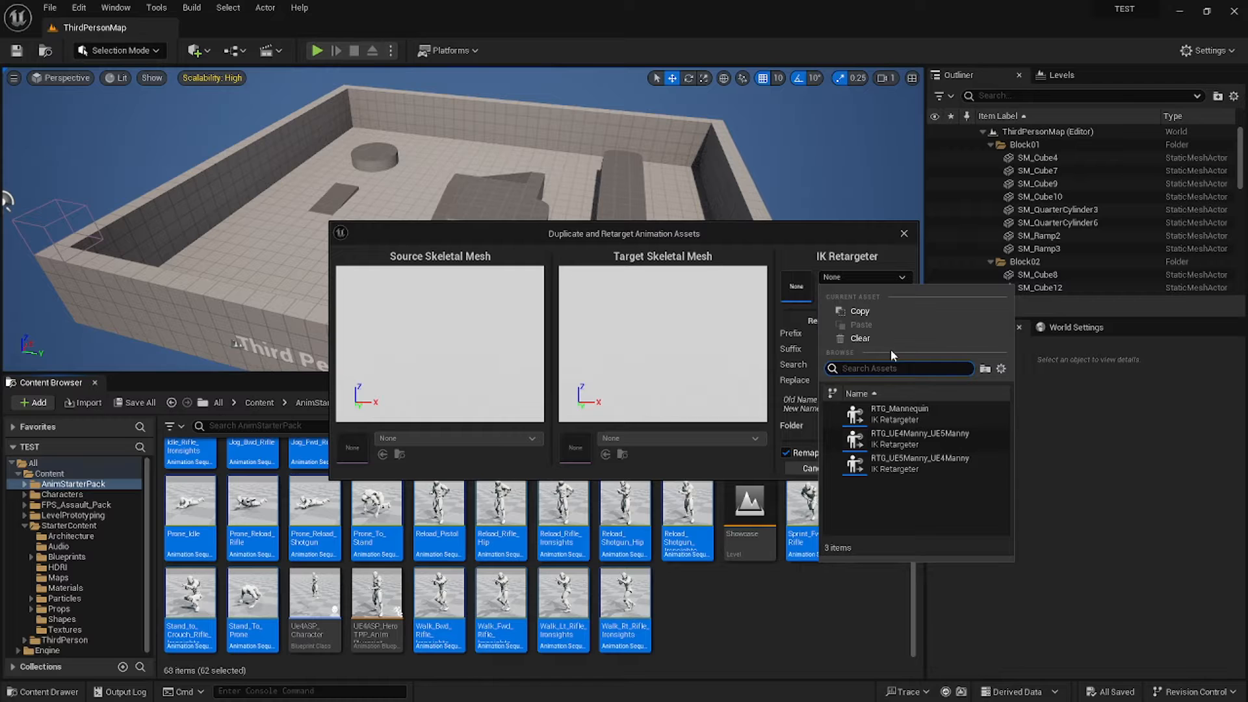
click(908, 443)
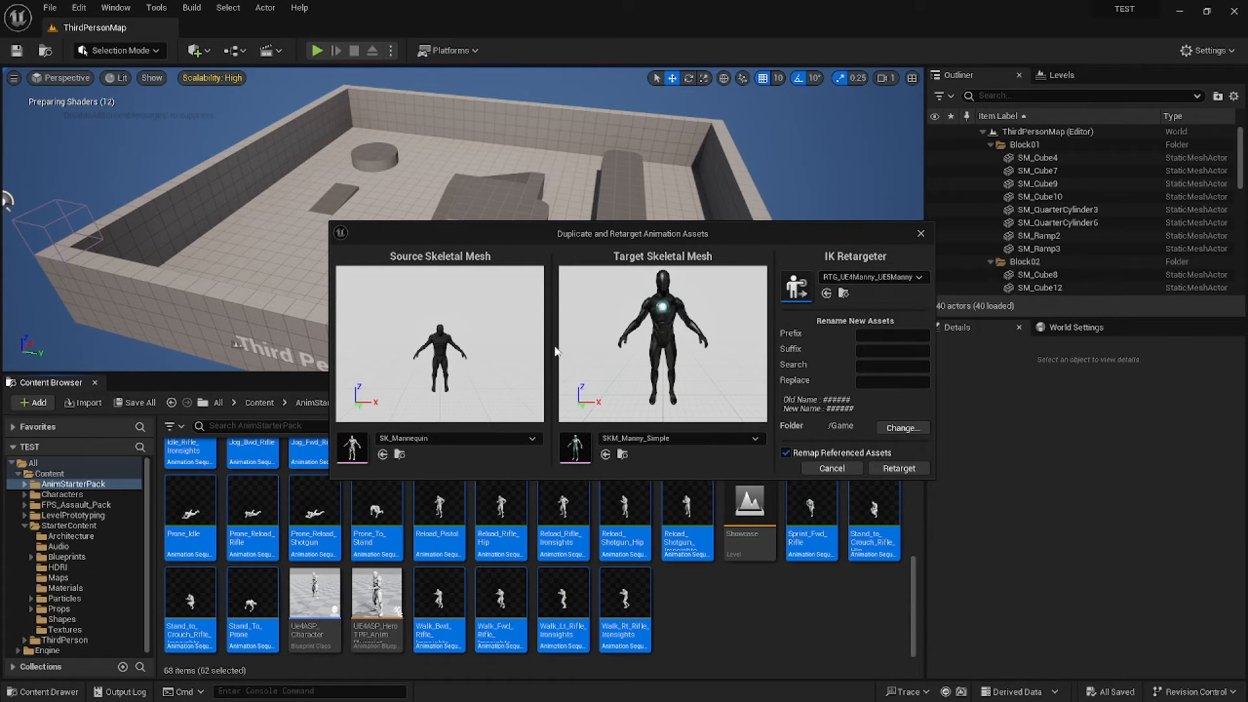
click(901, 429)
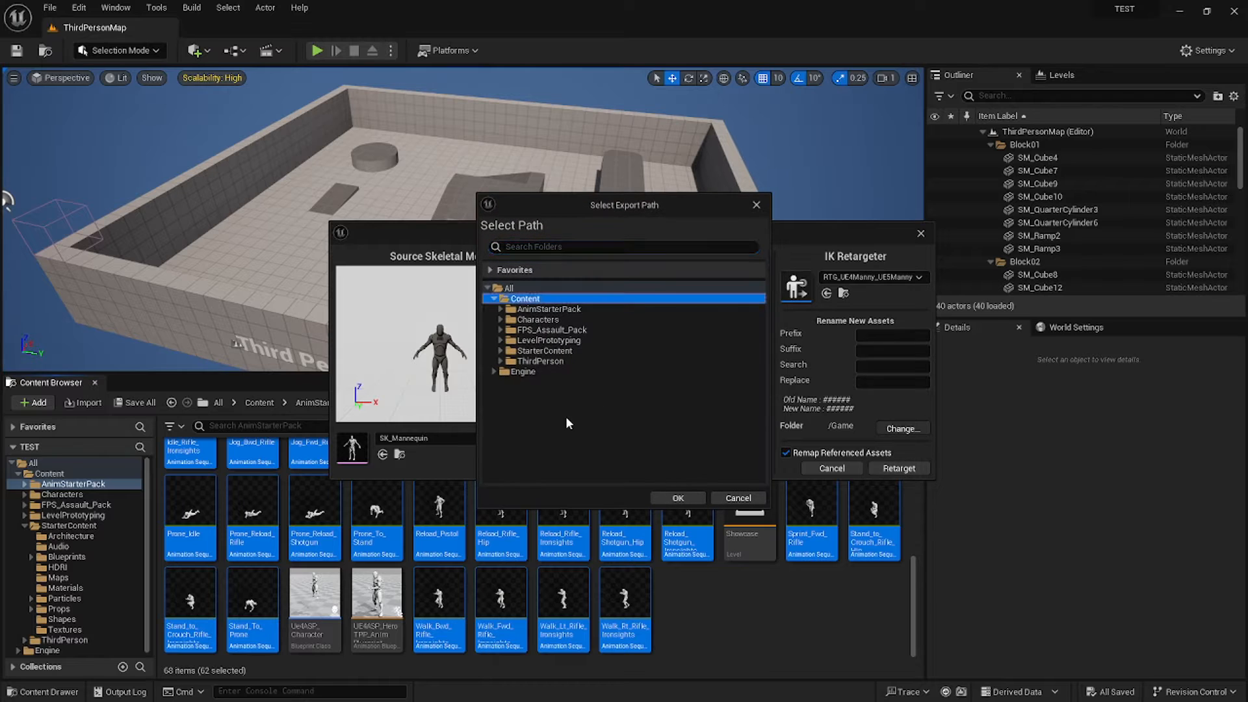
right_click(528, 299)
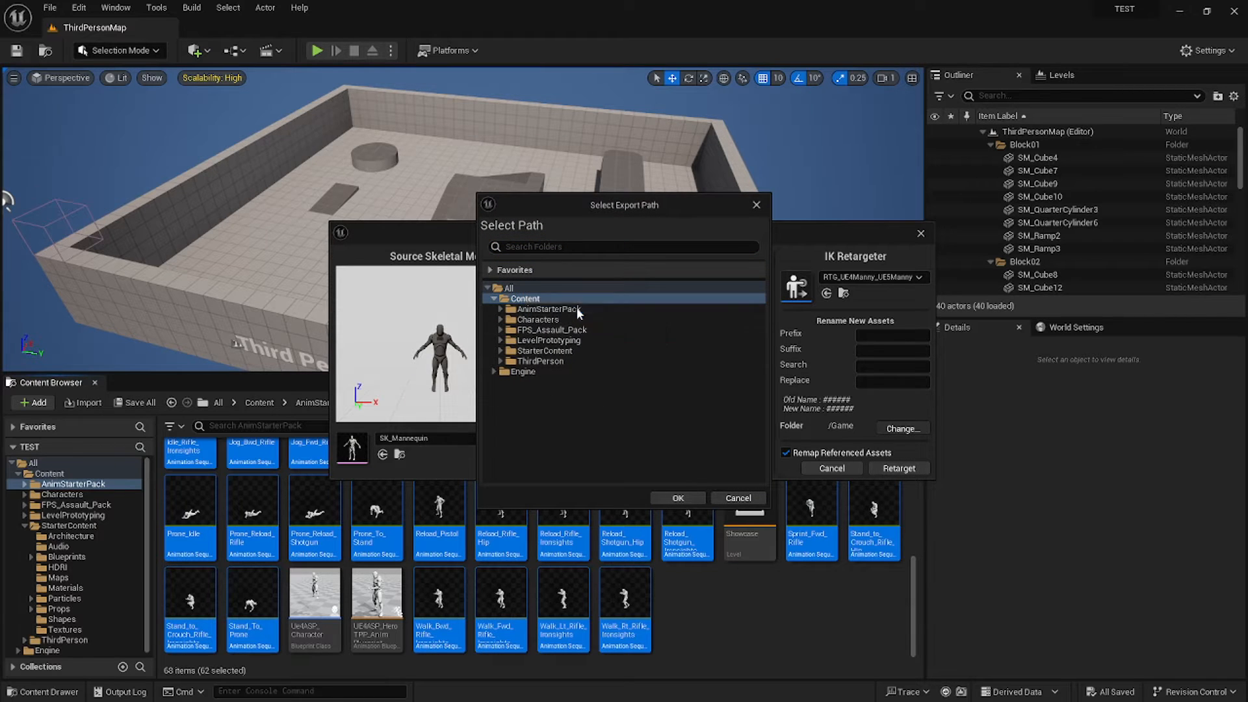
click(576, 307)
text(Ani)
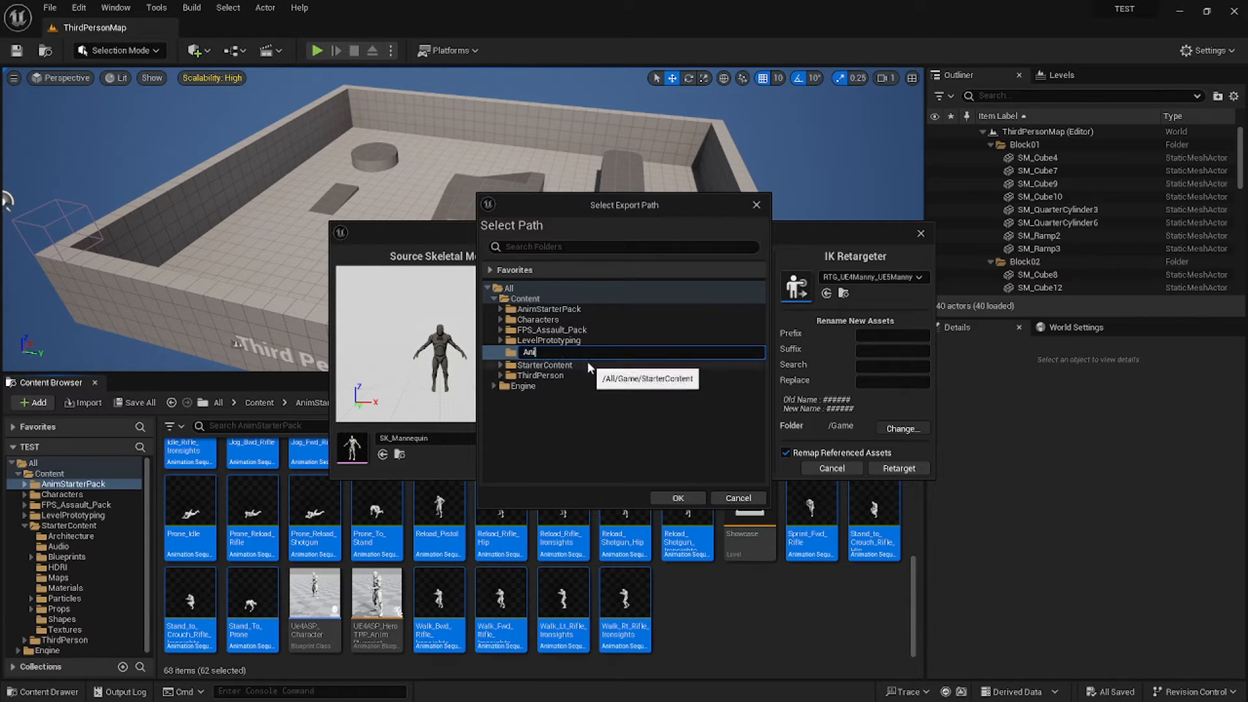
text(mations)
key(Return)
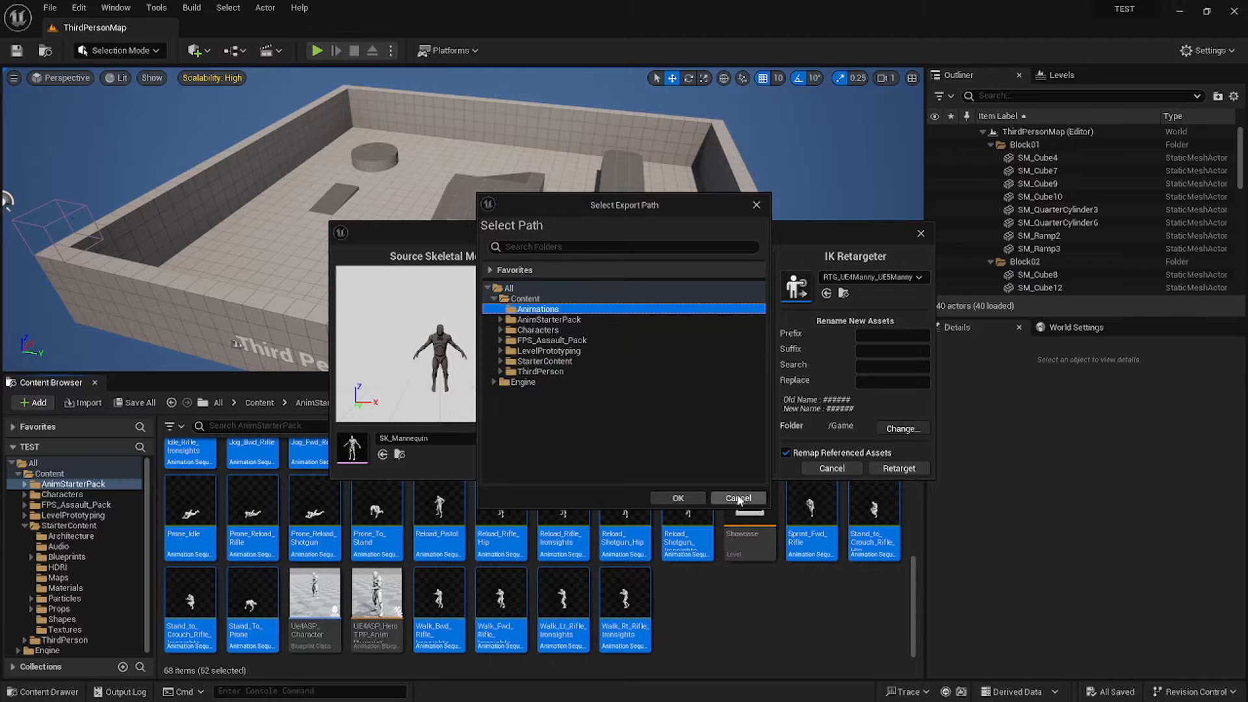
click(678, 498)
click(907, 469)
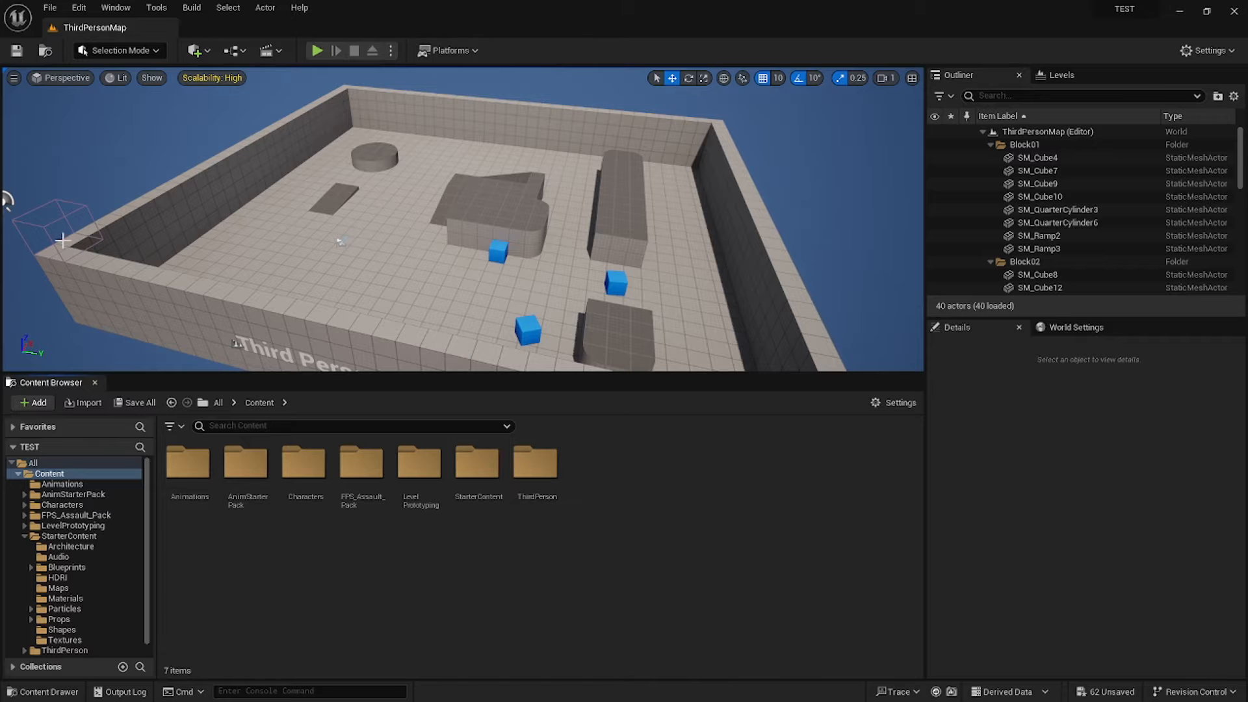
Save all retargeted assets, then create and open a Tutorial folder under Content.
click(139, 404)
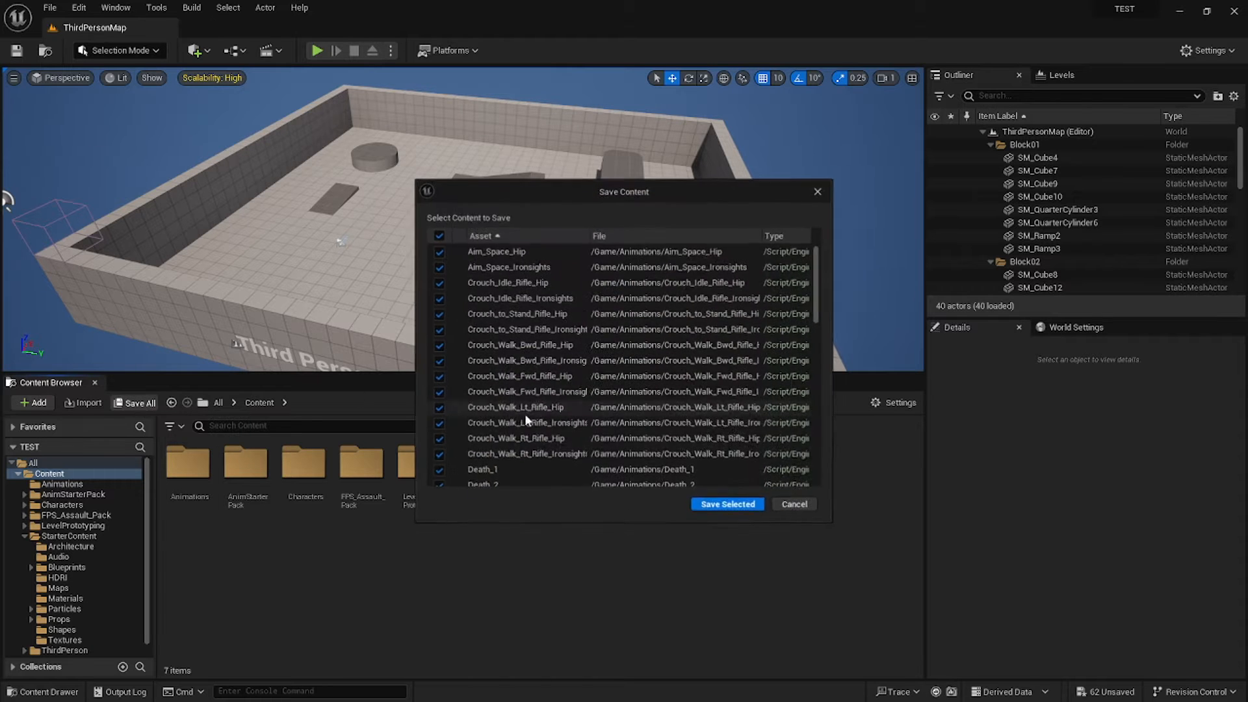
click(708, 505)
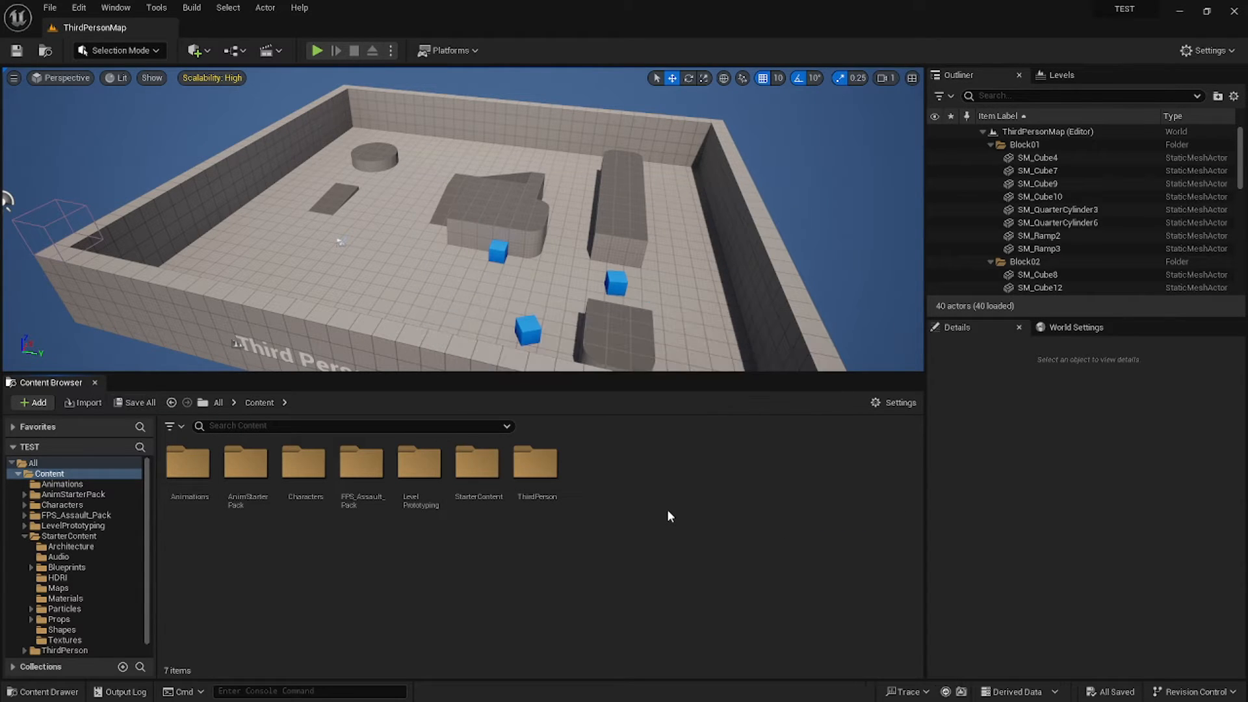
right_click(585, 468)
click(665, 285)
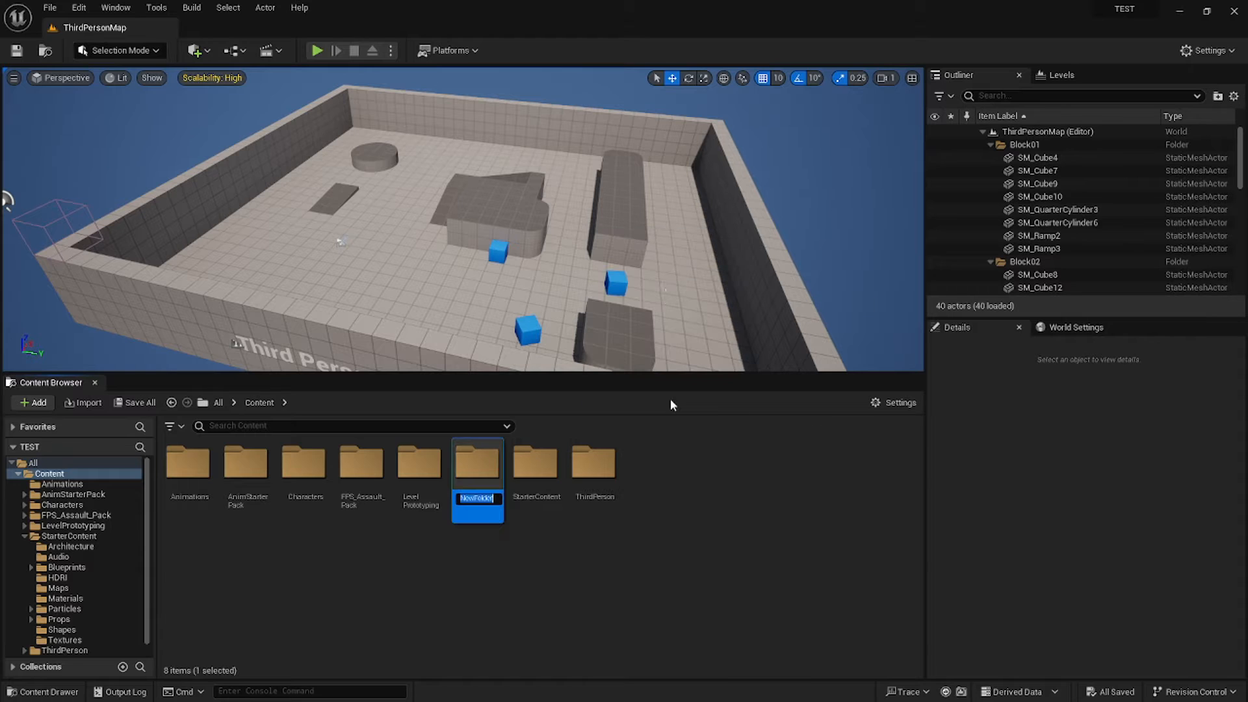
text(Tutorial)
key(Return)
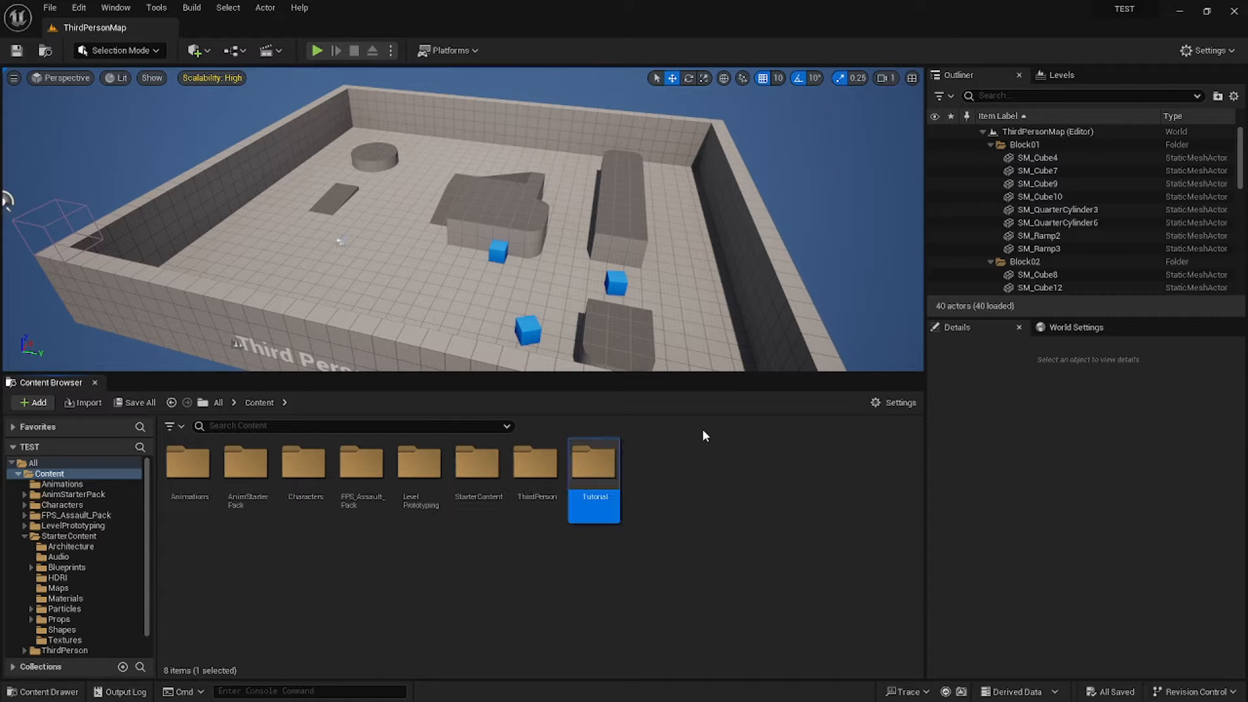
double_click(608, 467)
Create a Blend Space on the SK_Mannequin skeleton named BS_Armed.
right_click(245, 500)
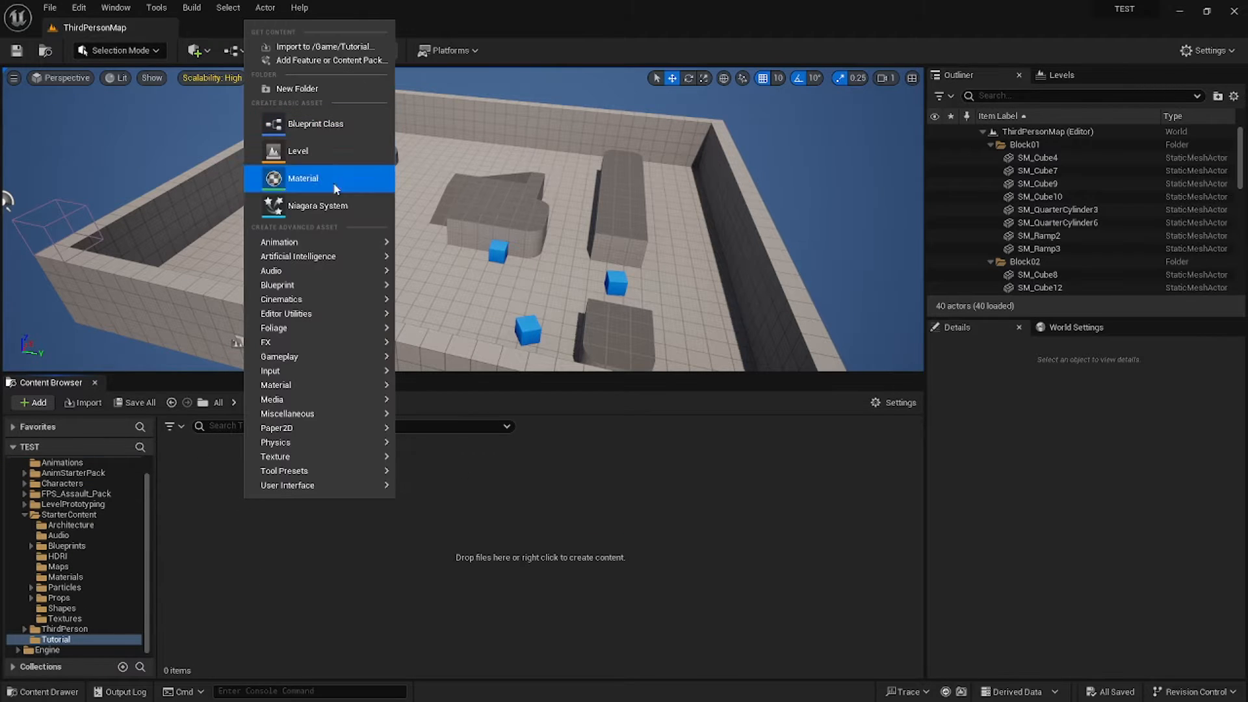
mouse_move(326, 293)
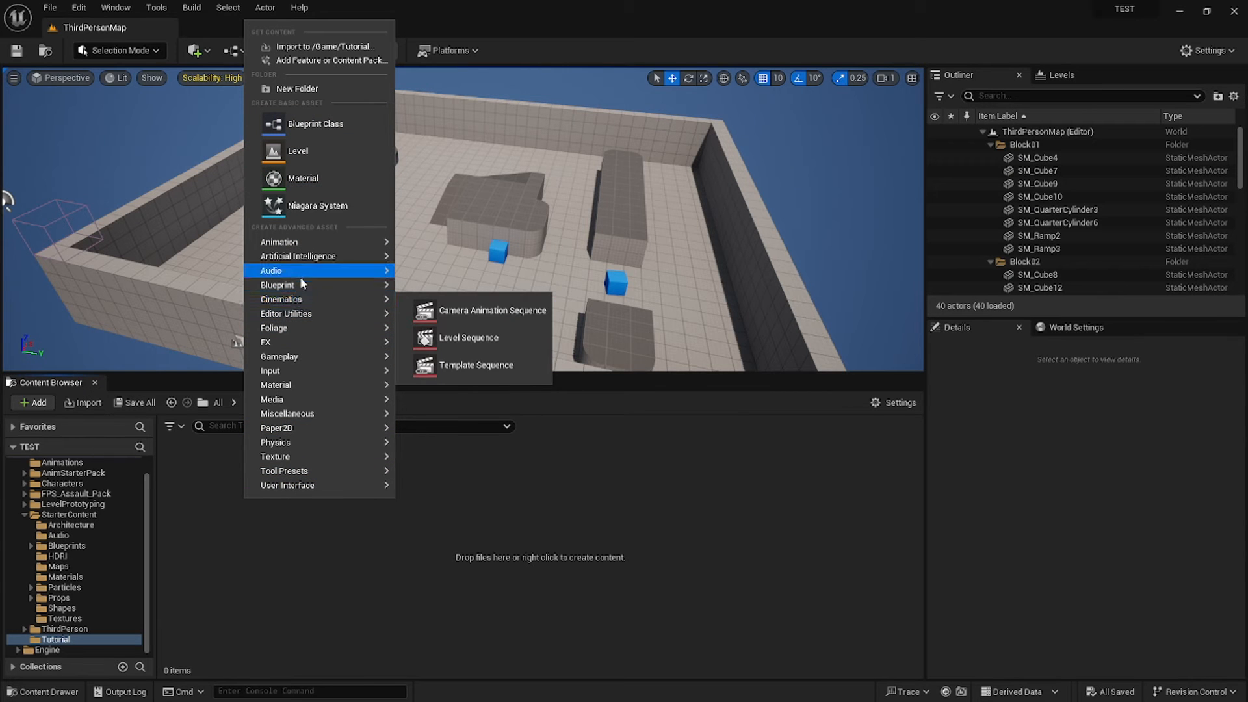
mouse_move(298, 246)
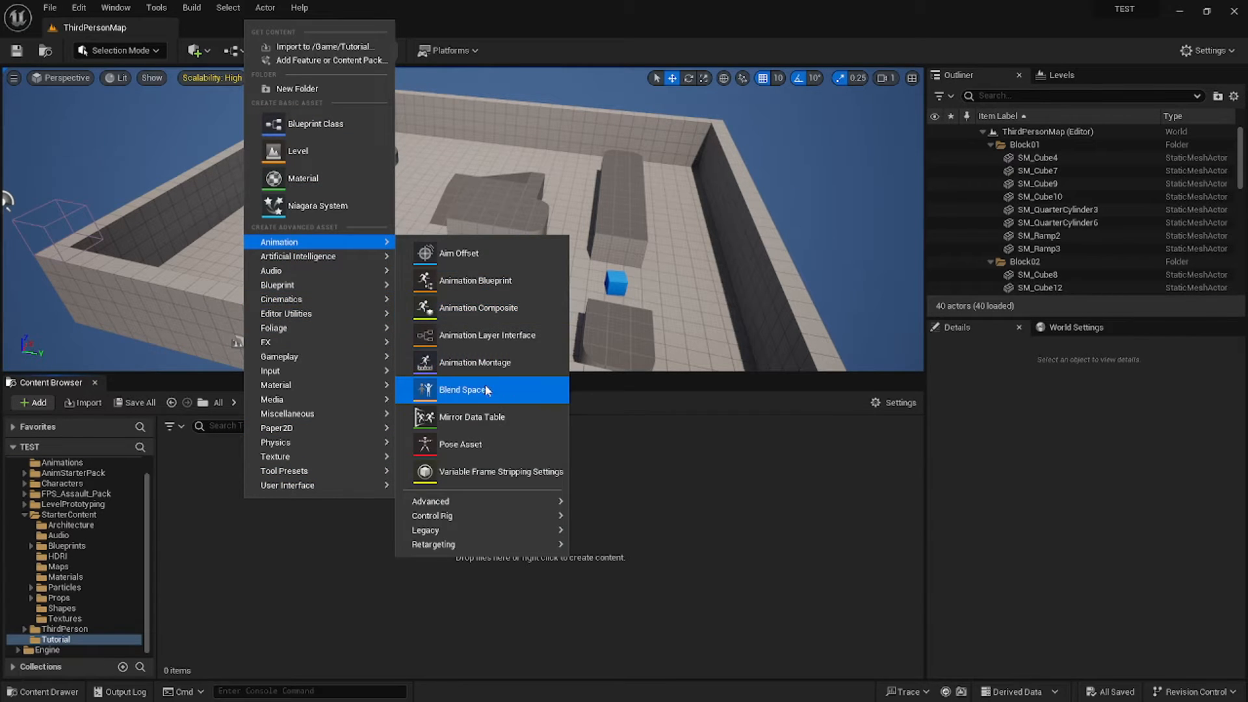
click(462, 389)
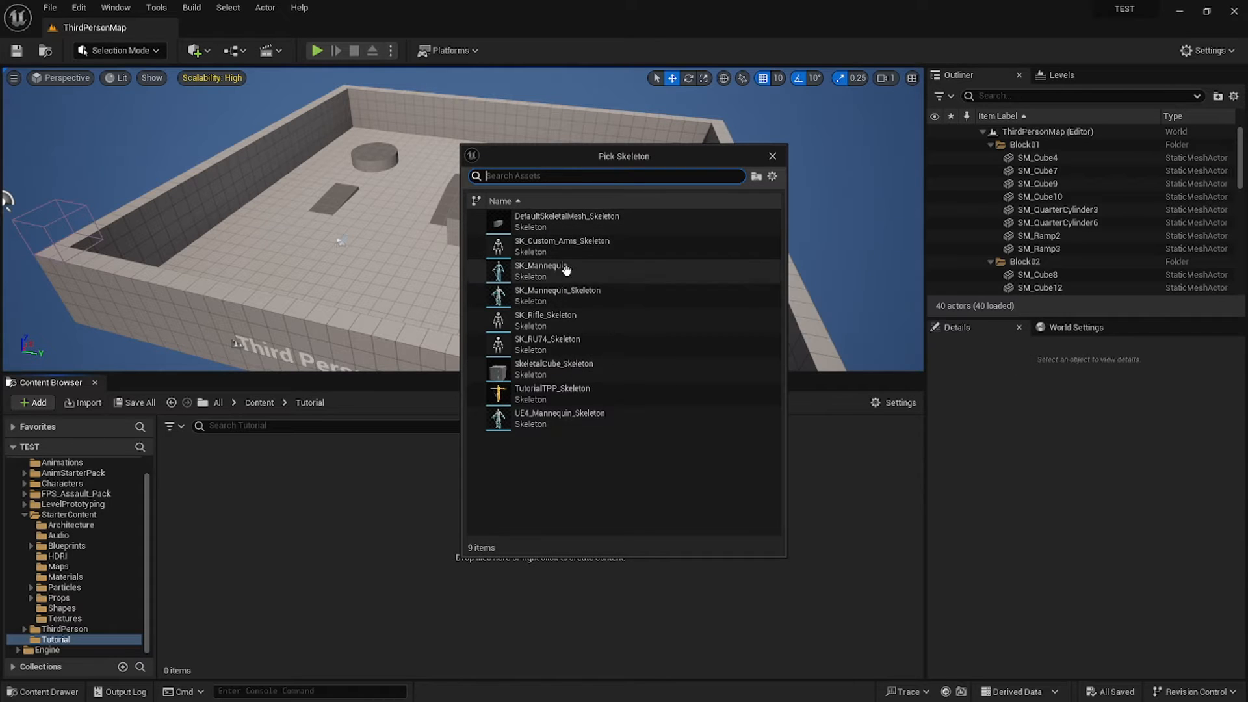
click(607, 271)
key(BackSpace)
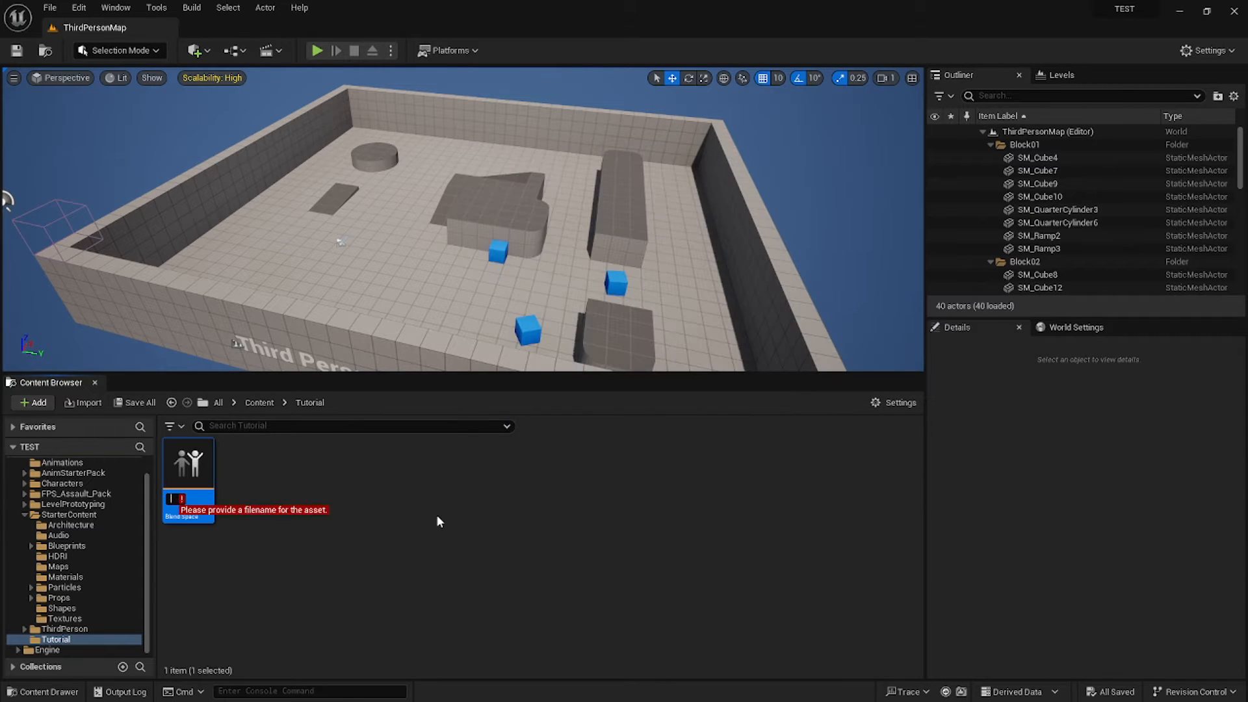
text(f)
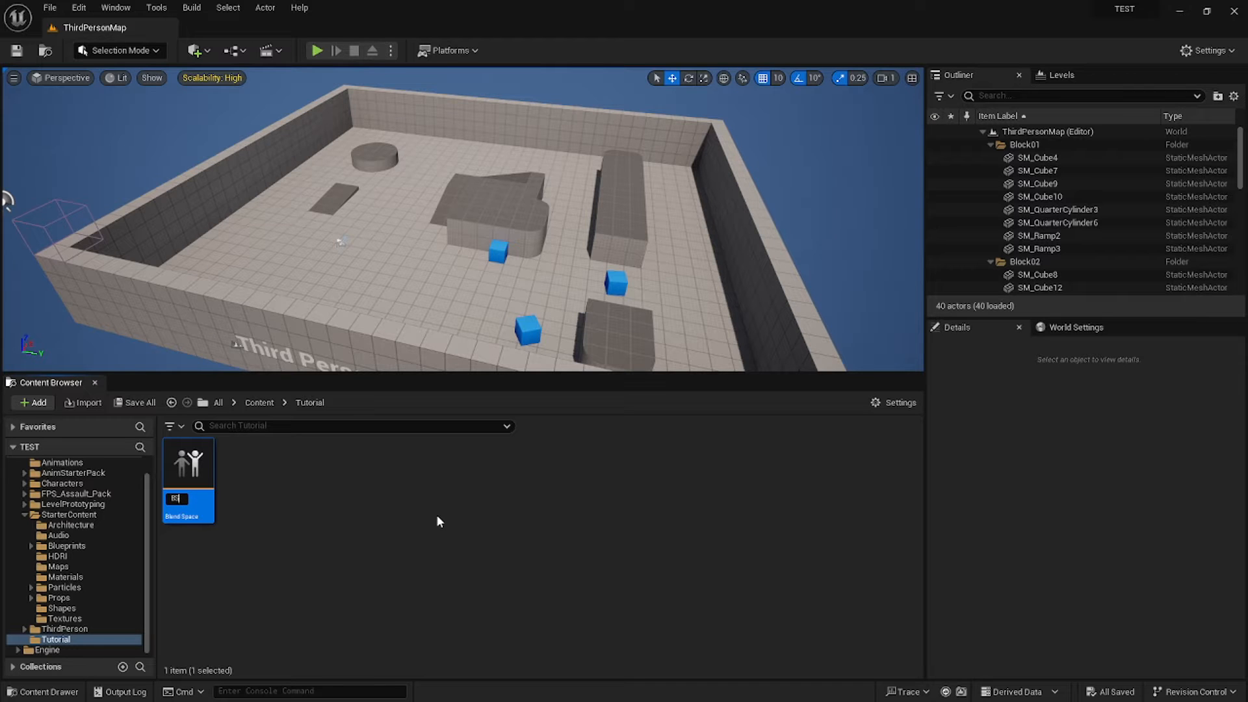
key(Return)
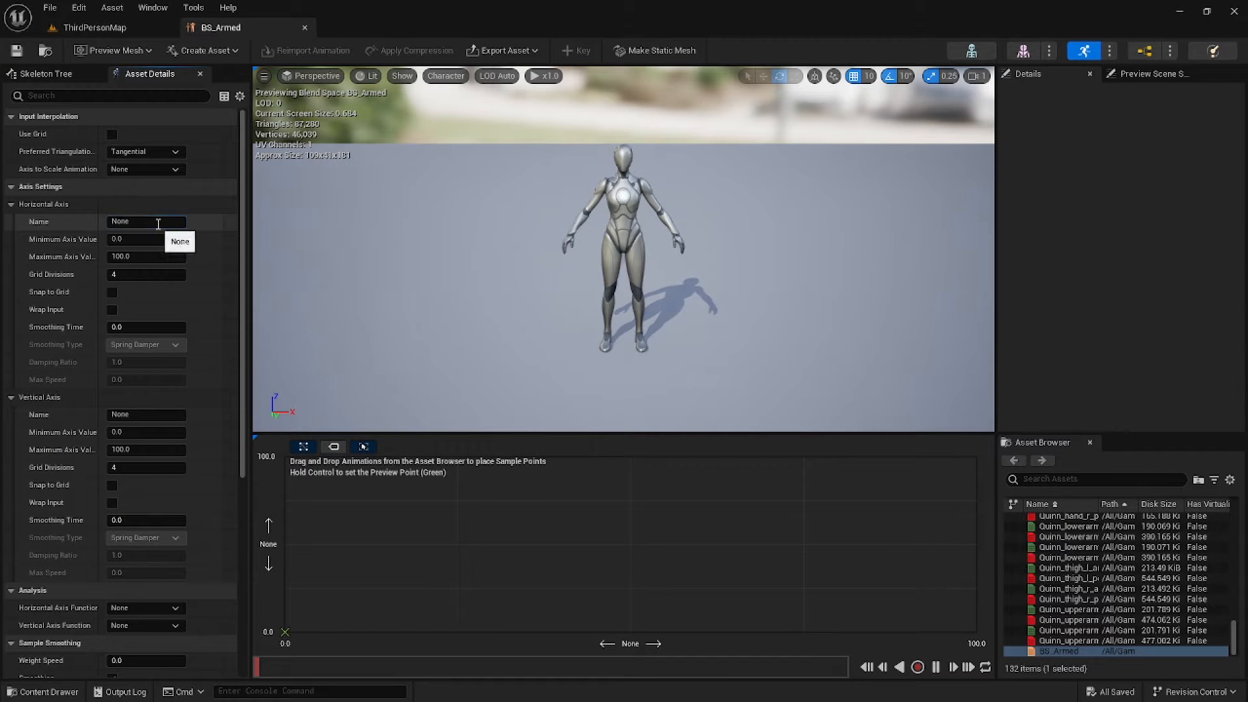
Set the horizontal axis to Direction, -180 to 180, snapping to grid.
click(159, 222)
text(Direction)
key(Return)
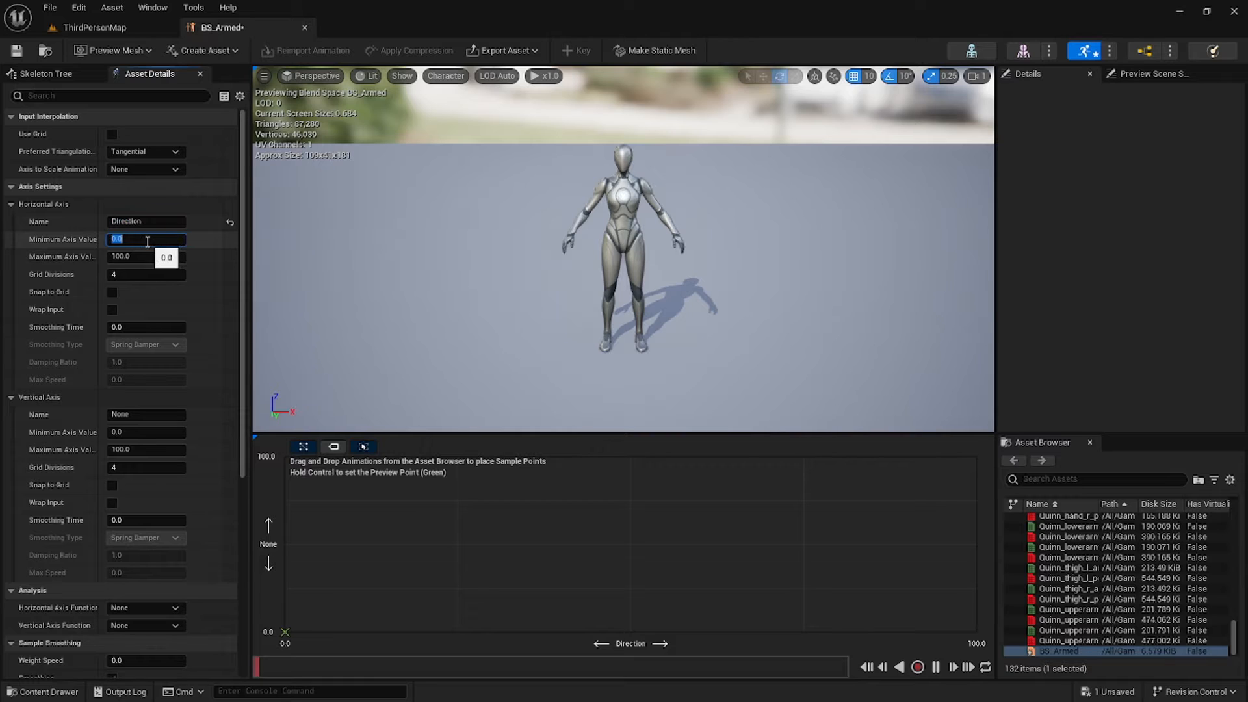
key(Return)
click(151, 256)
text(18)
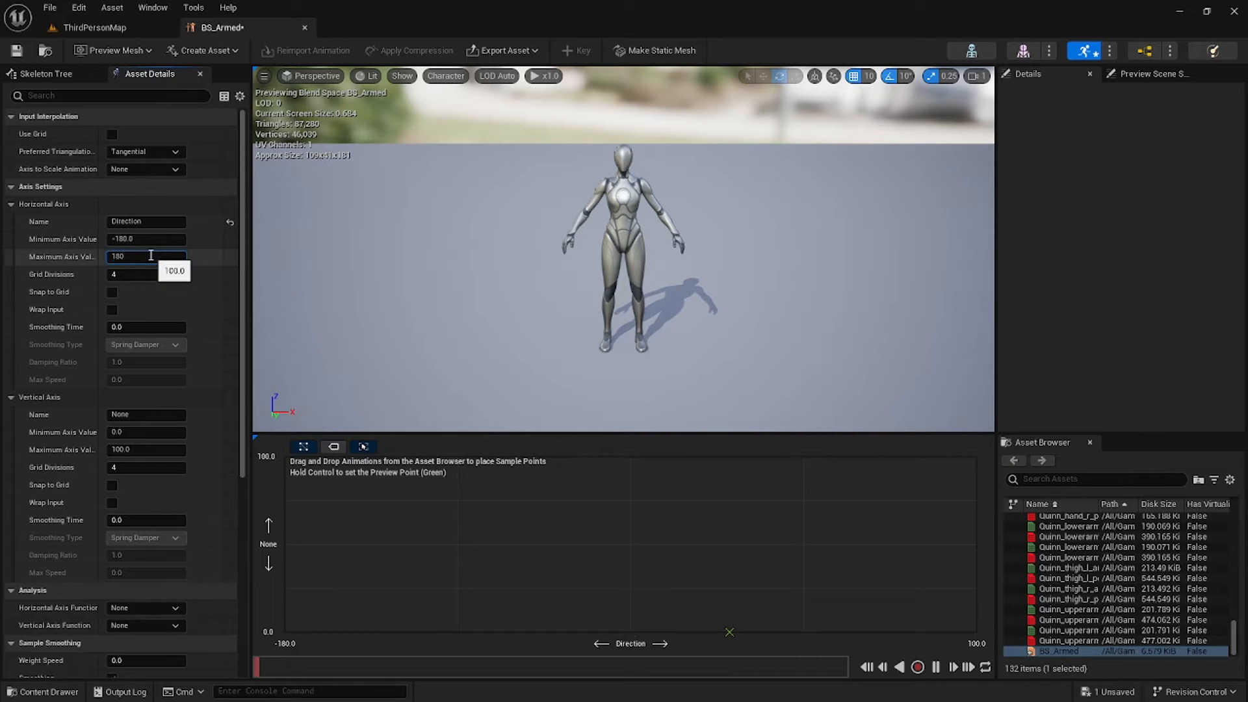
click(113, 293)
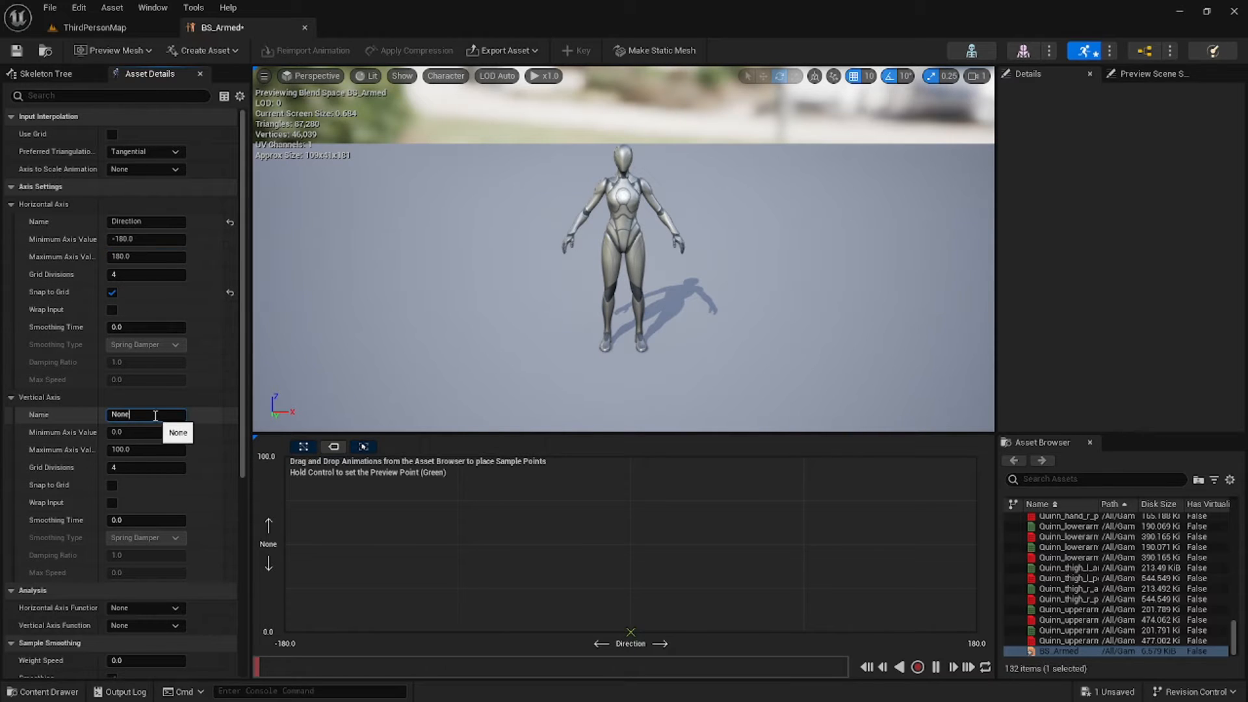
Set the vertical axis to Speed with grid snapping, and save BS_Armed.
double_click(156, 414)
text(Speed)
key(Return)
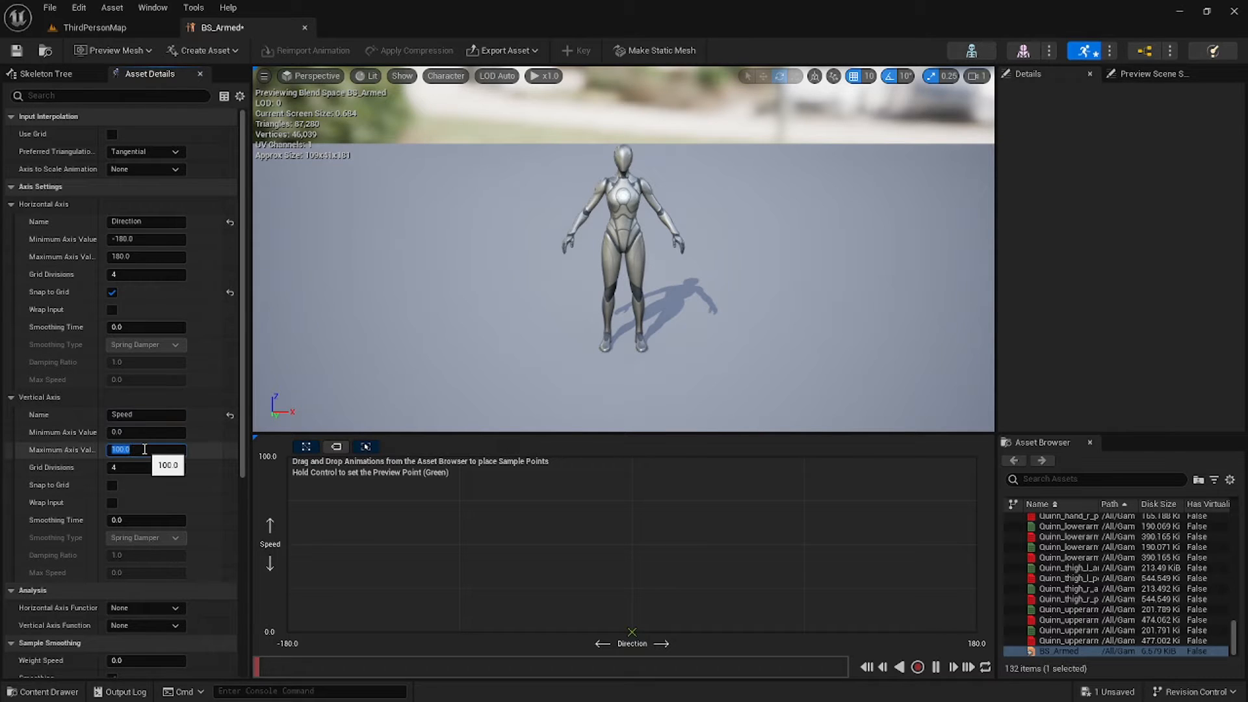
click(115, 484)
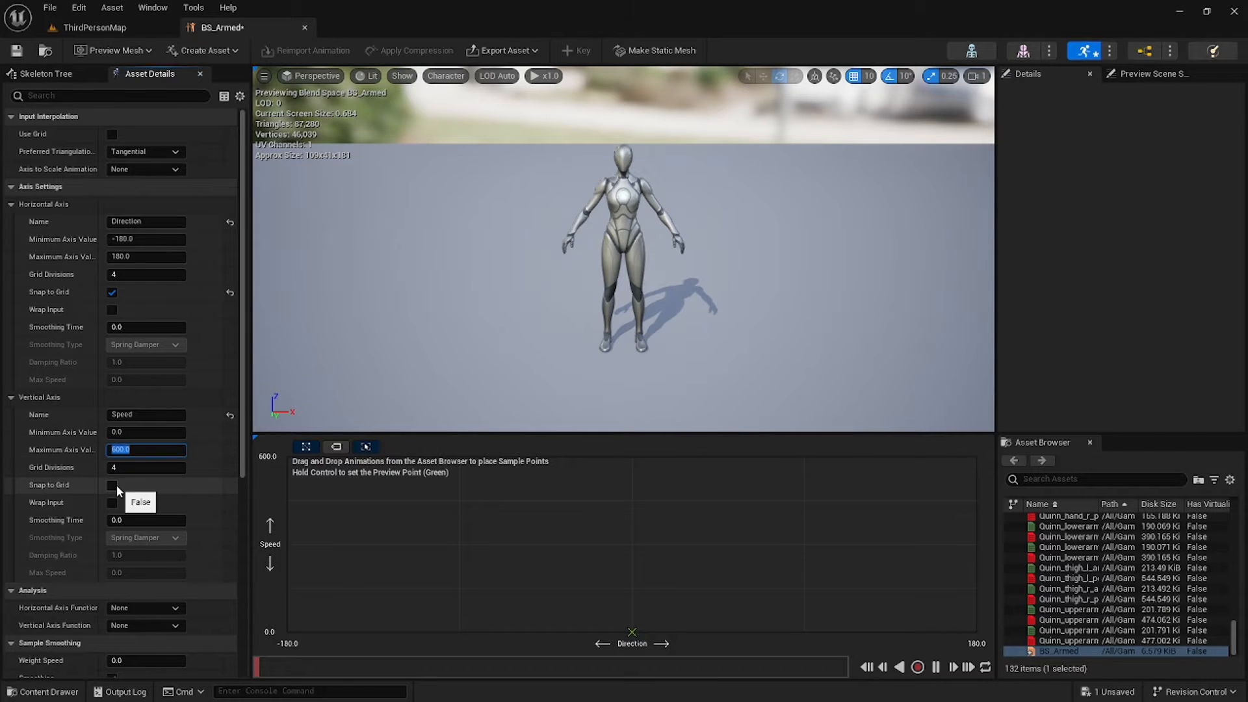
key(ctrl+s)
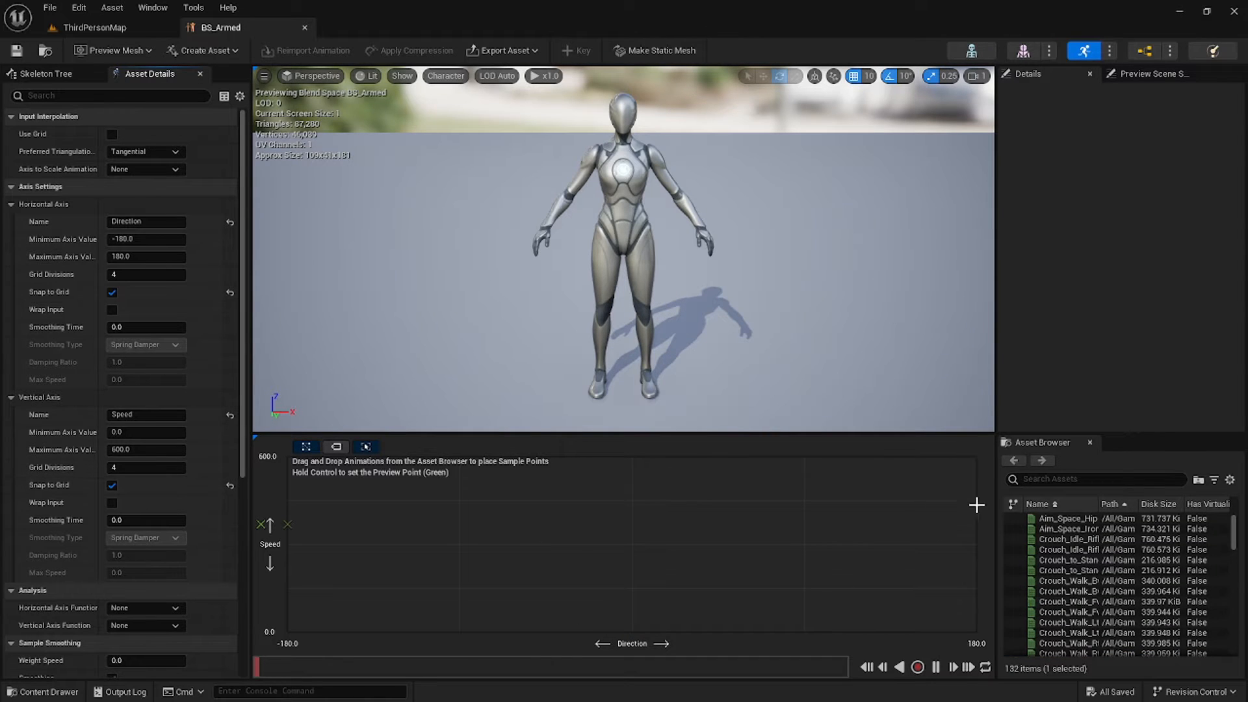
Place Idle_Rifle_Hip at Speed 0 and Walk_Fwd_Rifle_Ironsights at Speed 300, Direction 0.
click(1065, 477)
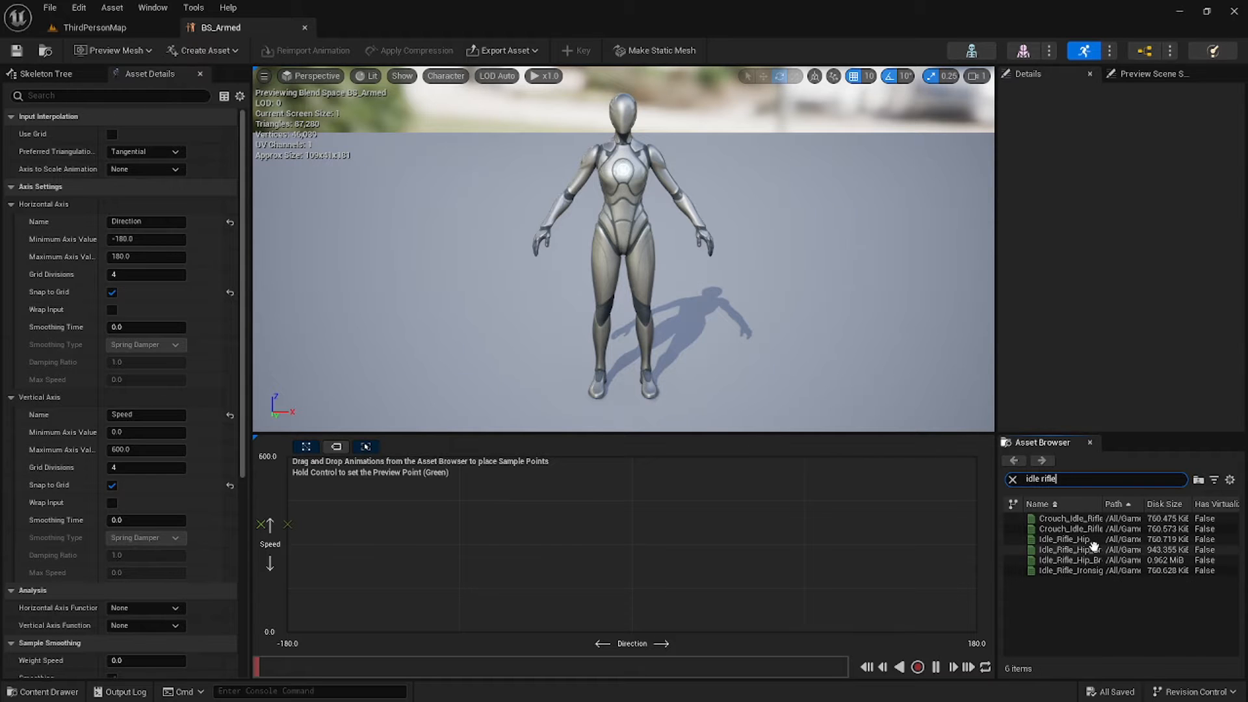
drag(1064, 539, 632, 632)
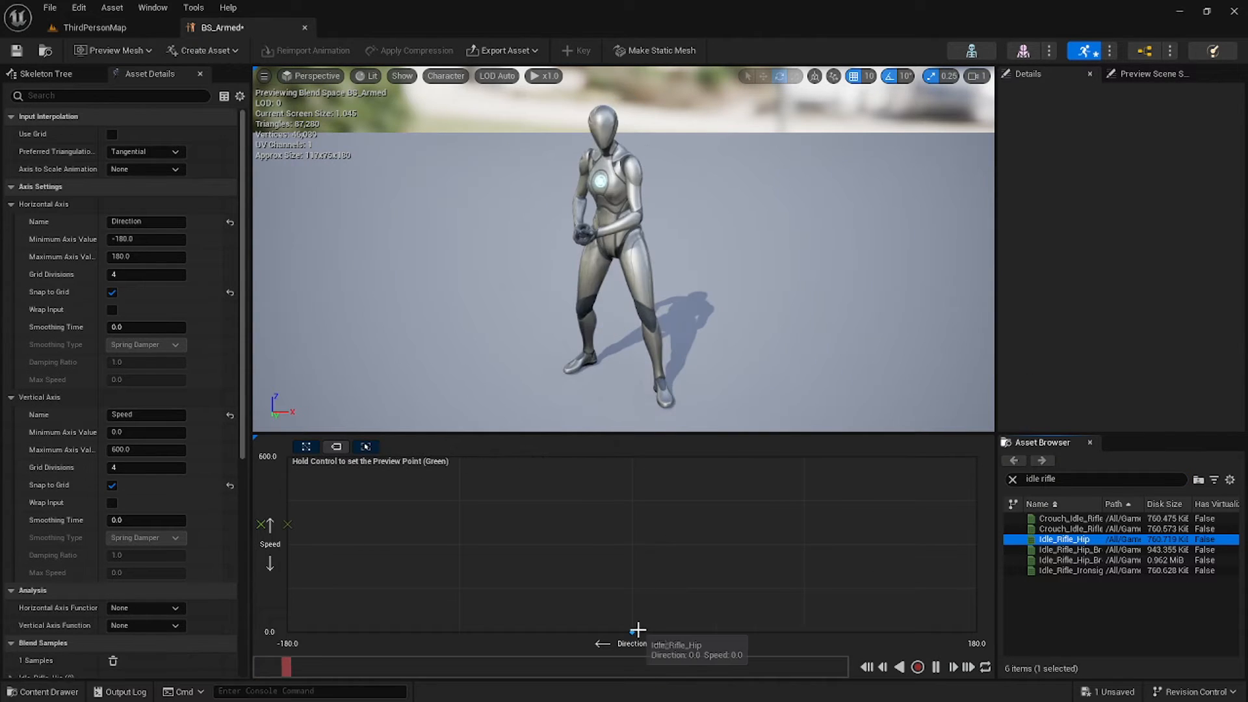
drag(1070, 479, 1001, 463)
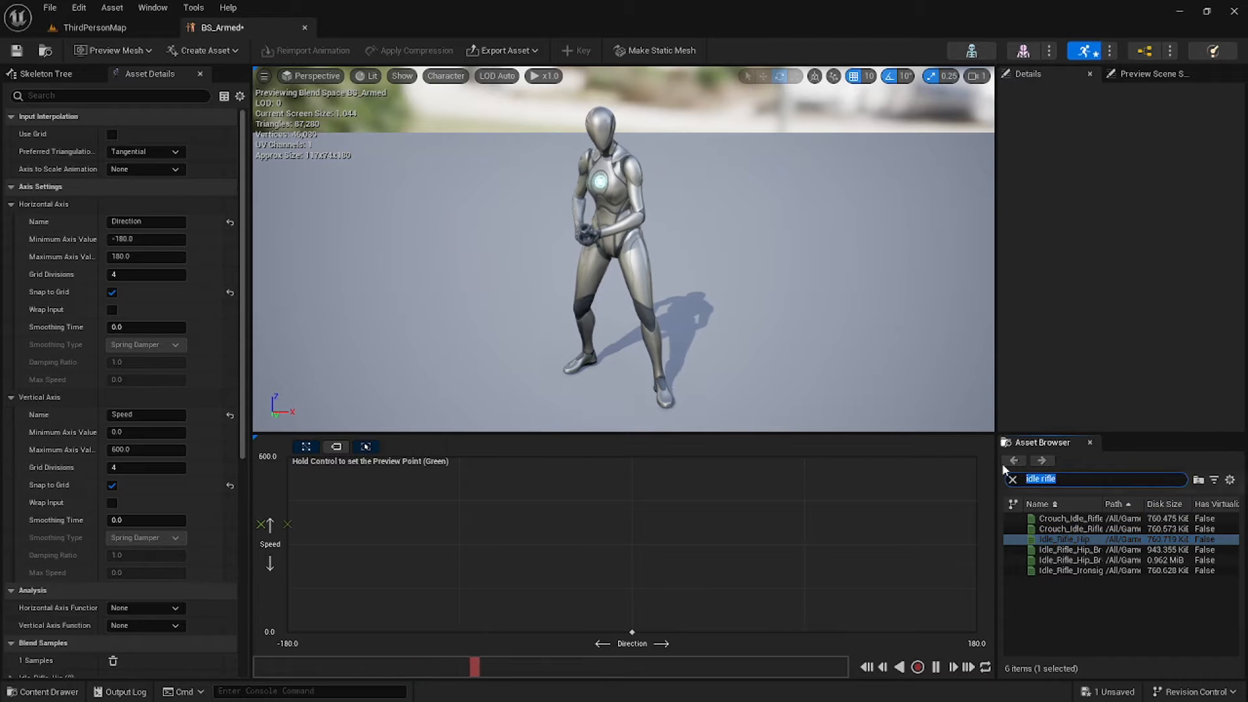
text(walk)
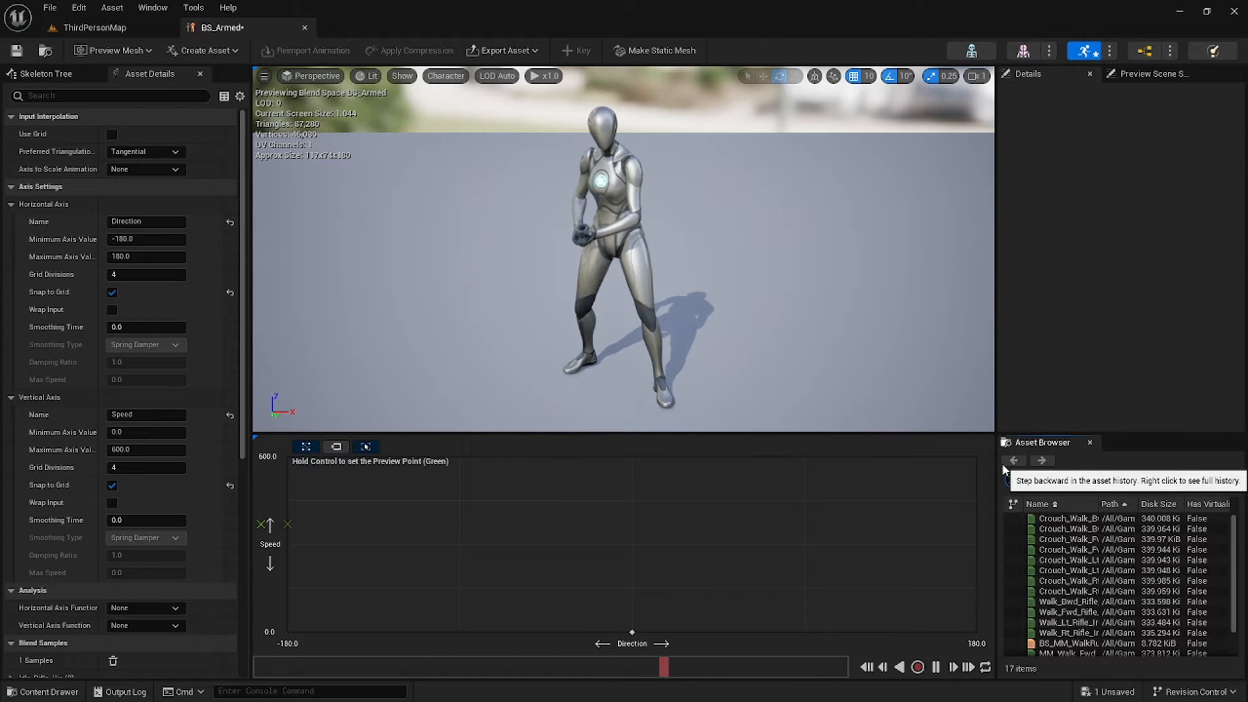
text( rifle)
click(1069, 612)
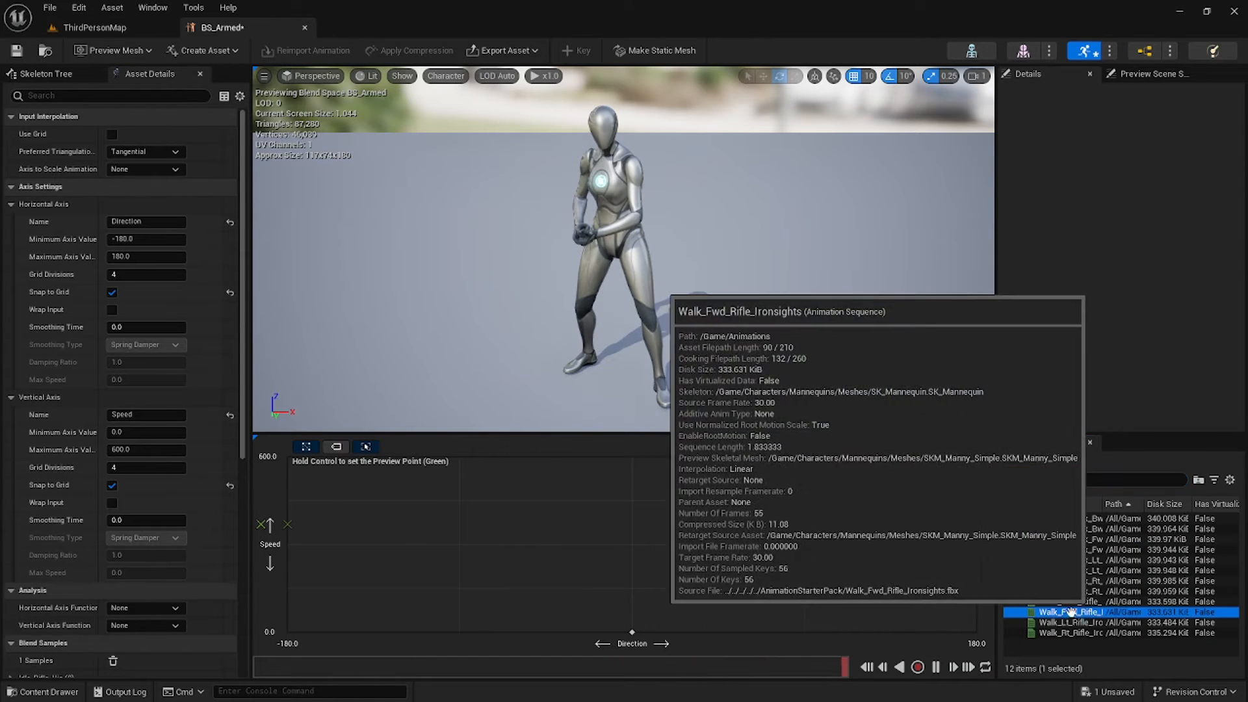
drag(1069, 612, 632, 544)
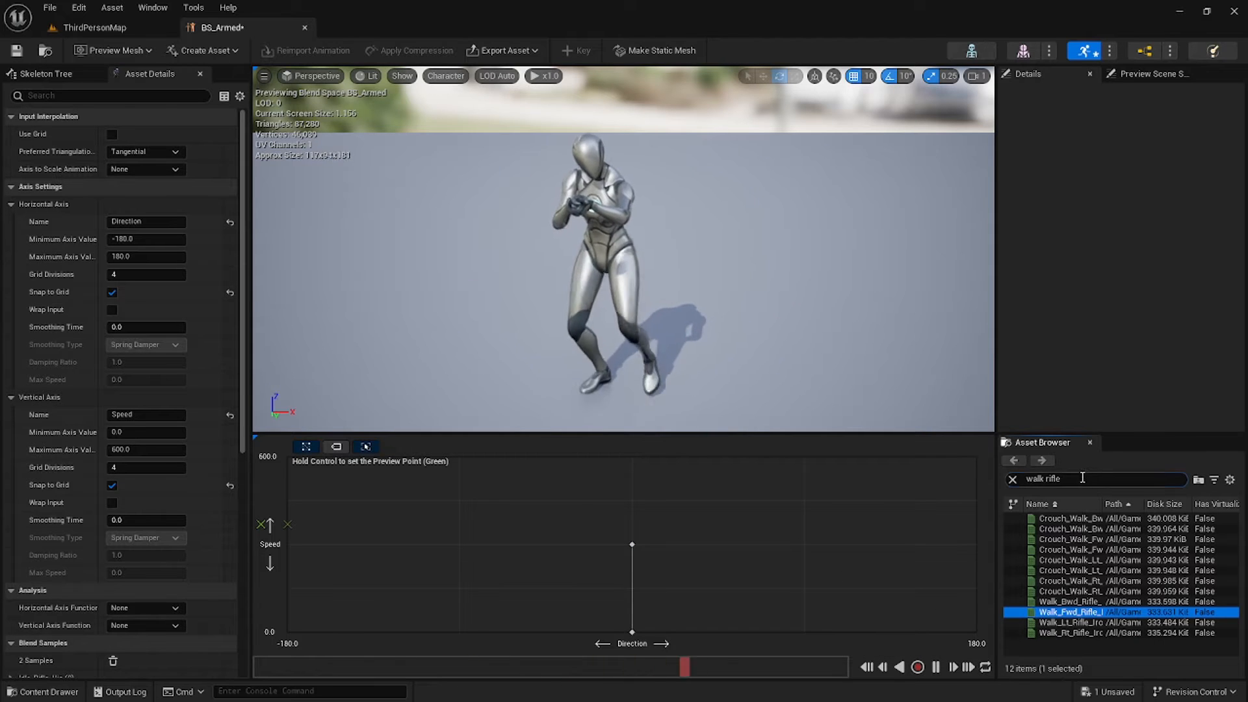
Place Sprint_Fwd_Rifle at Direction 0, Speed 600 and save BS_Armed.
drag(1082, 478, 993, 476)
text(pr)
key(BackSpace)
key(BackSpace)
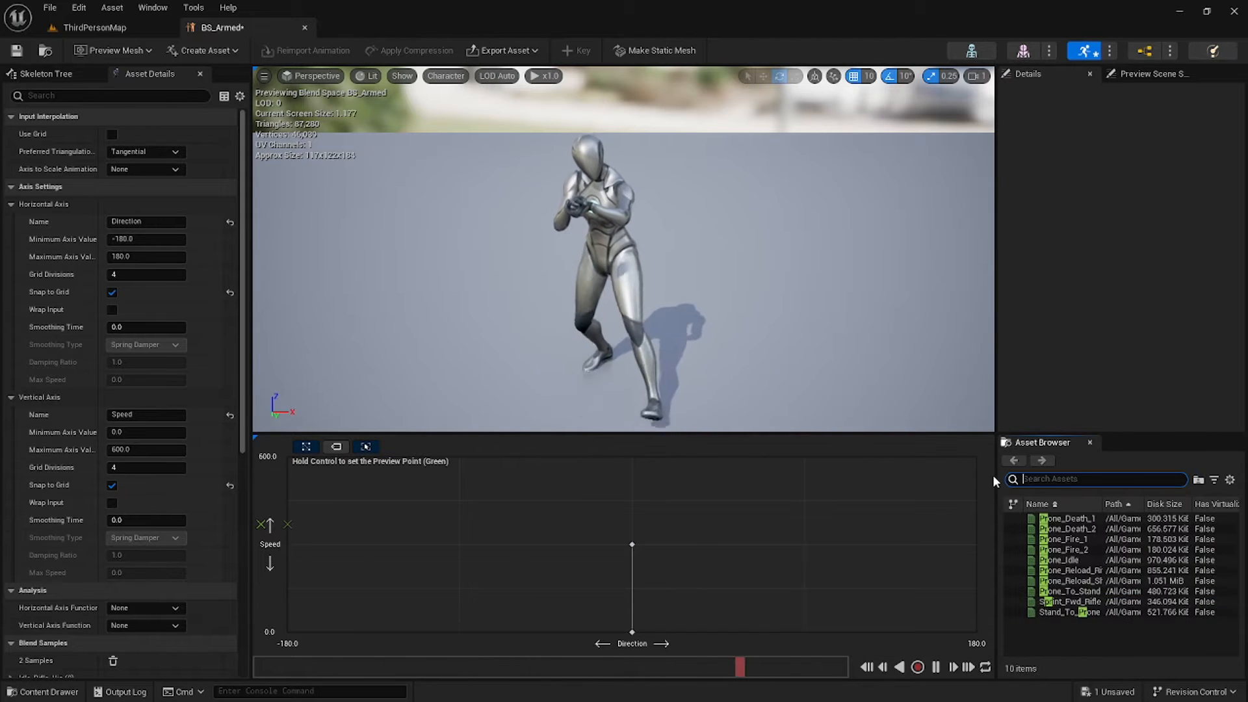
text(sprint)
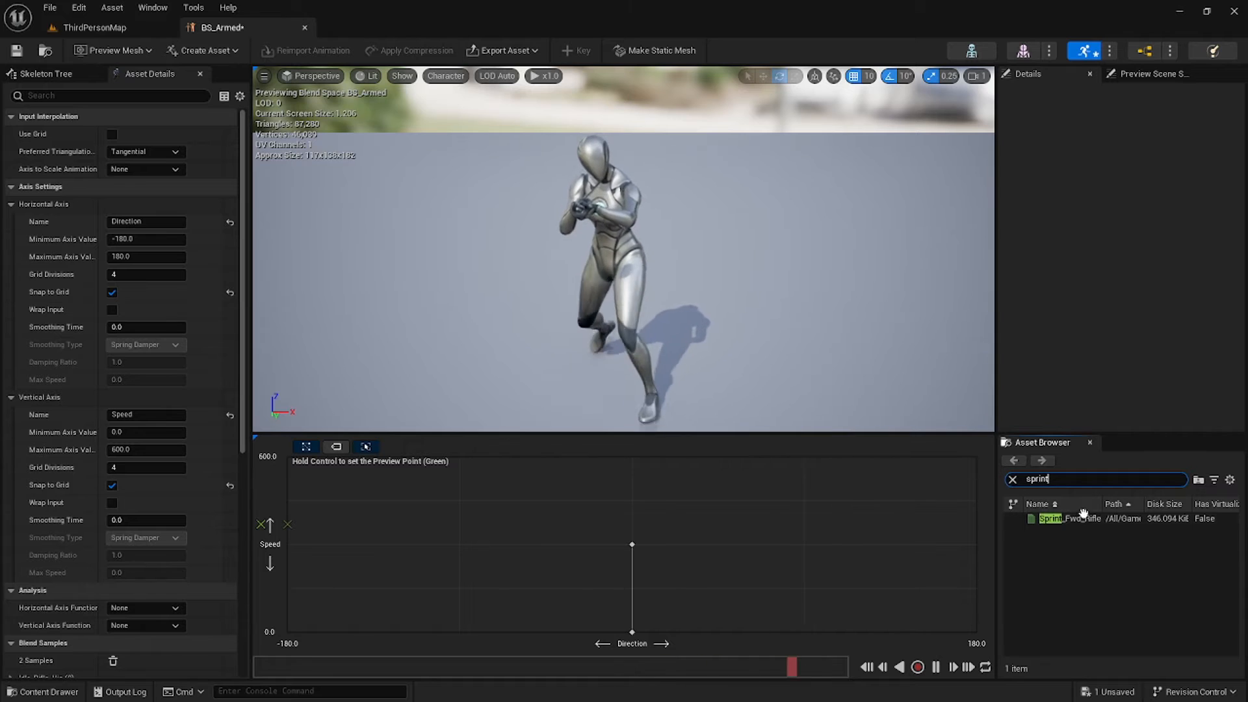
drag(1083, 518, 633, 463)
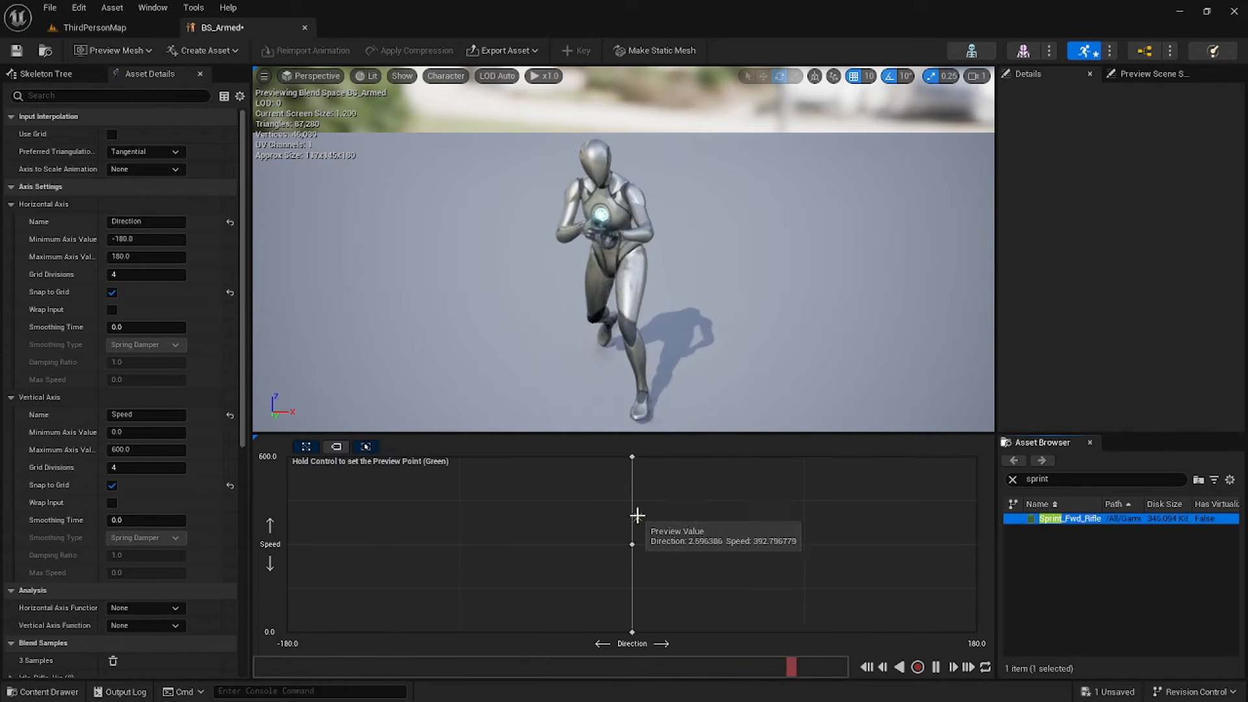
click(17, 50)
Close BS_Armed and create an SK_Mannequin Blend Space named BS_Unarmed.
click(304, 27)
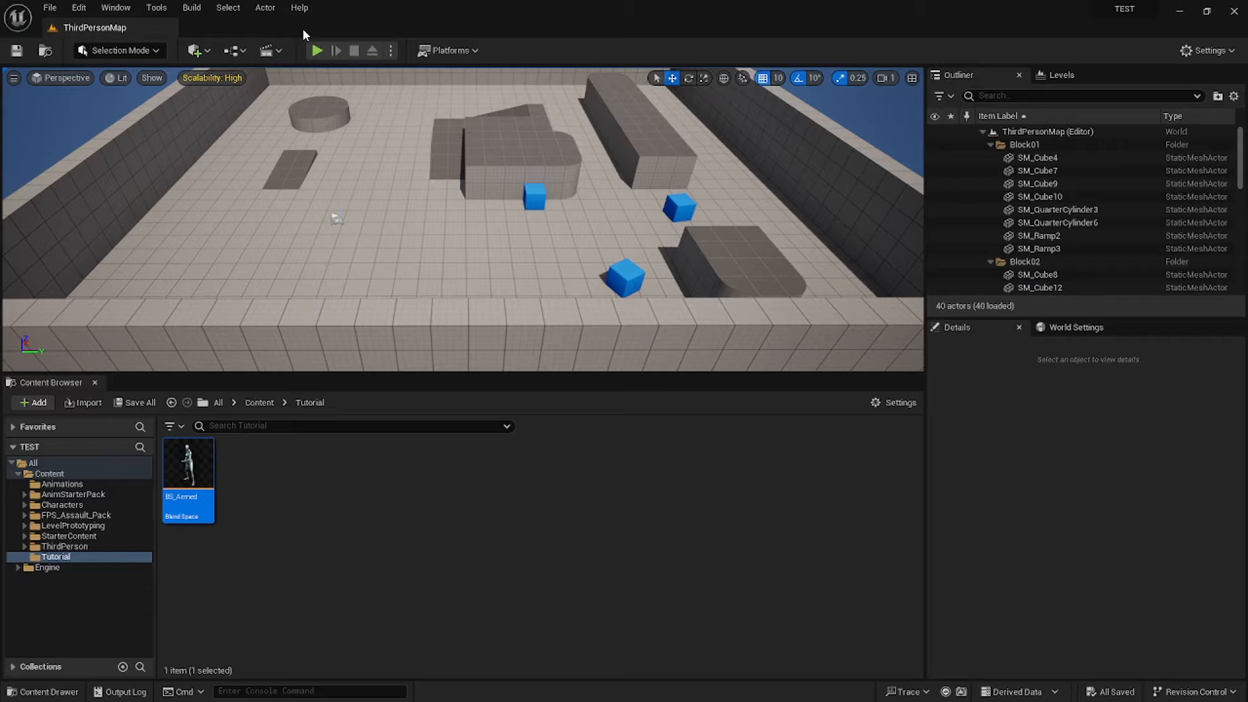
click(260, 479)
right_click(239, 472)
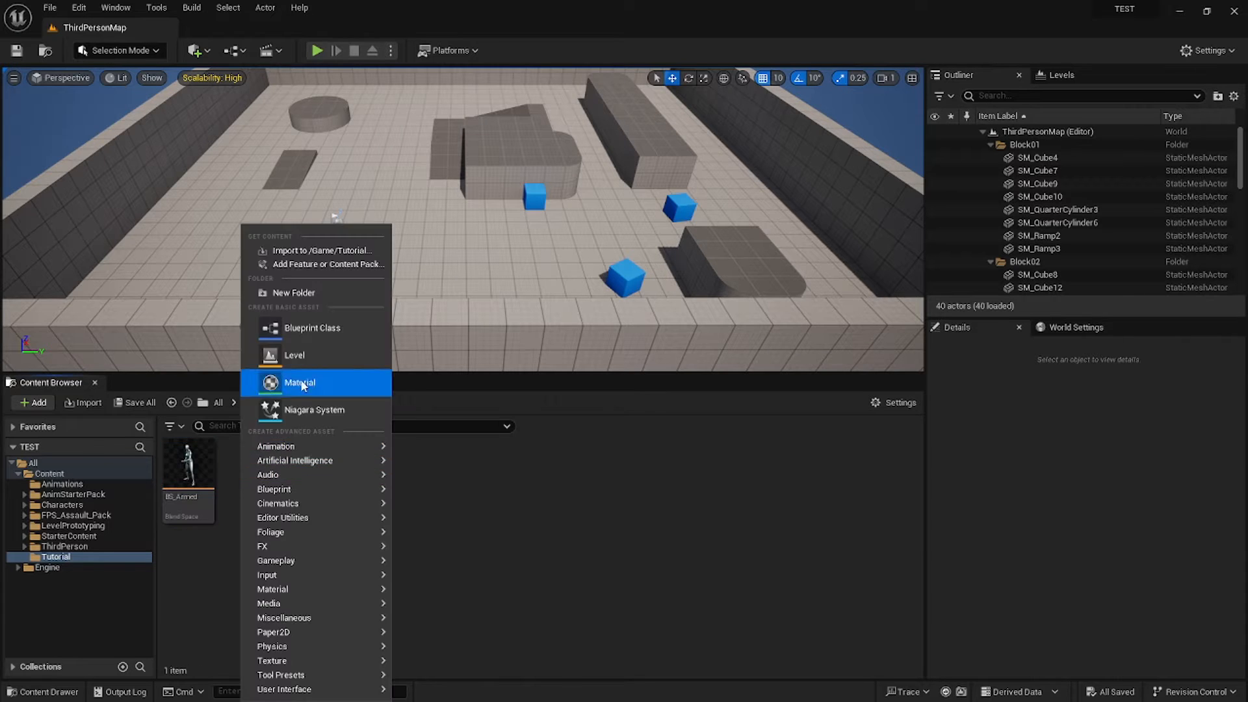
mouse_move(305, 451)
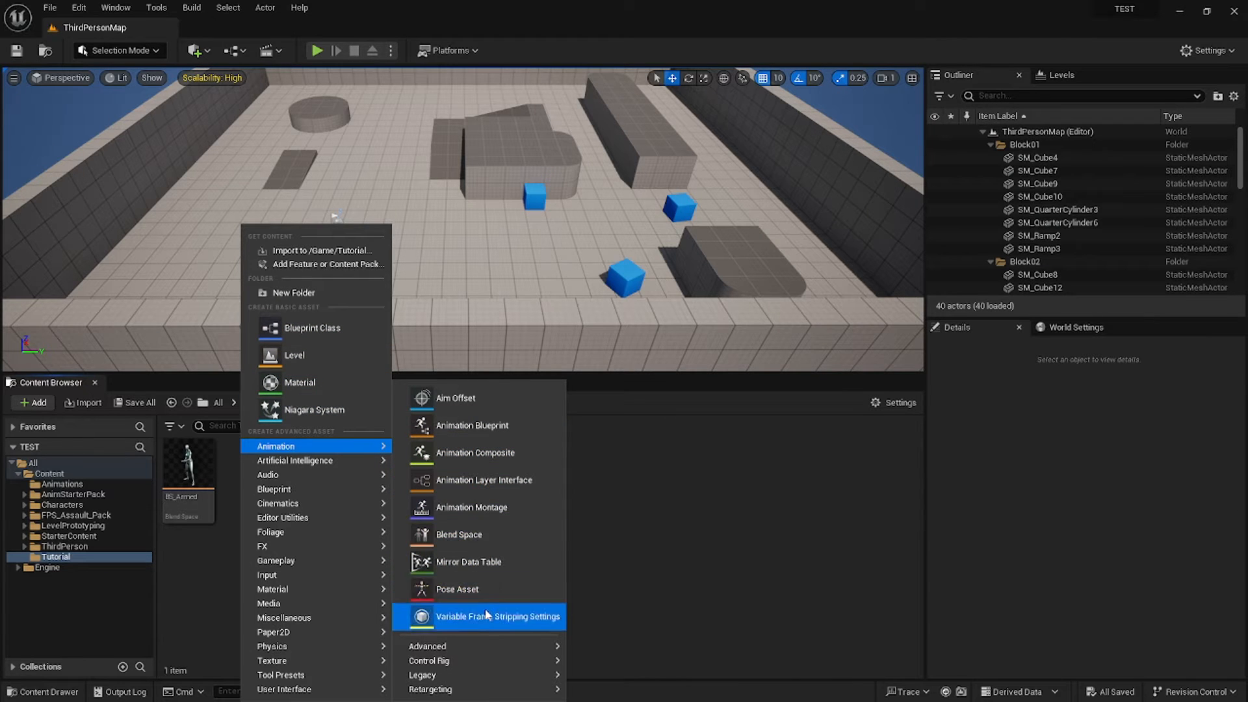
click(485, 532)
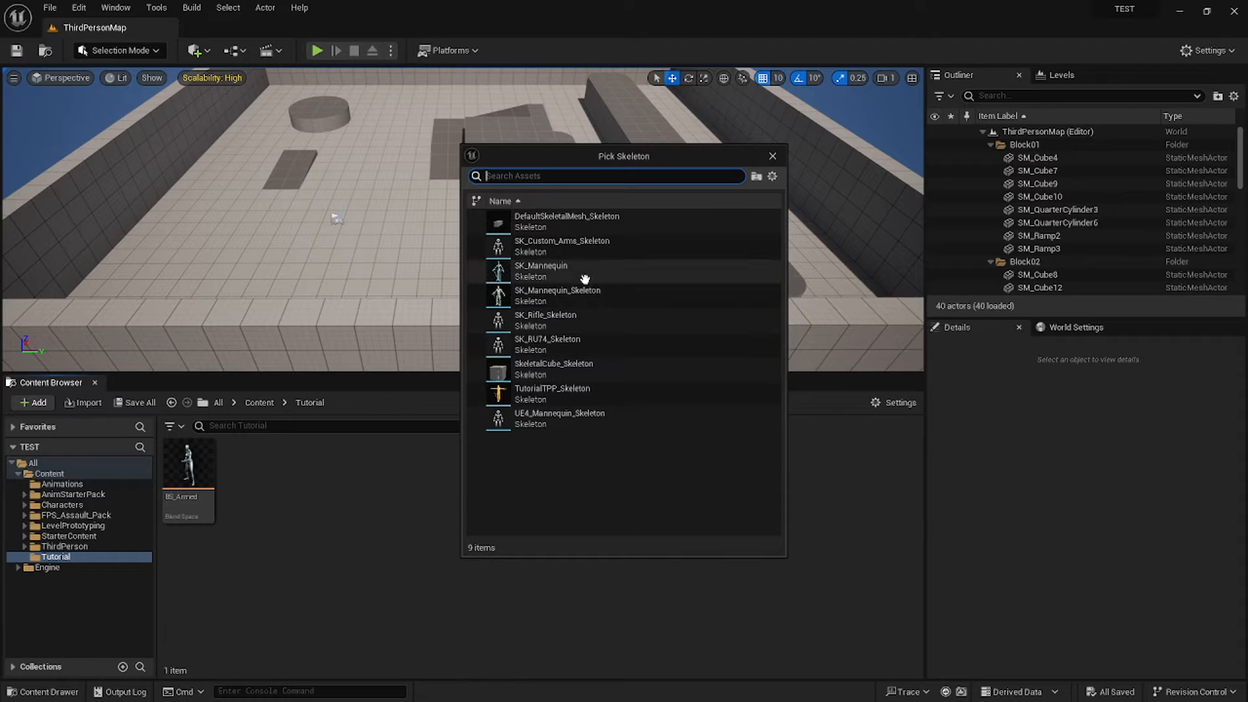
click(552, 272)
text(BS_U)
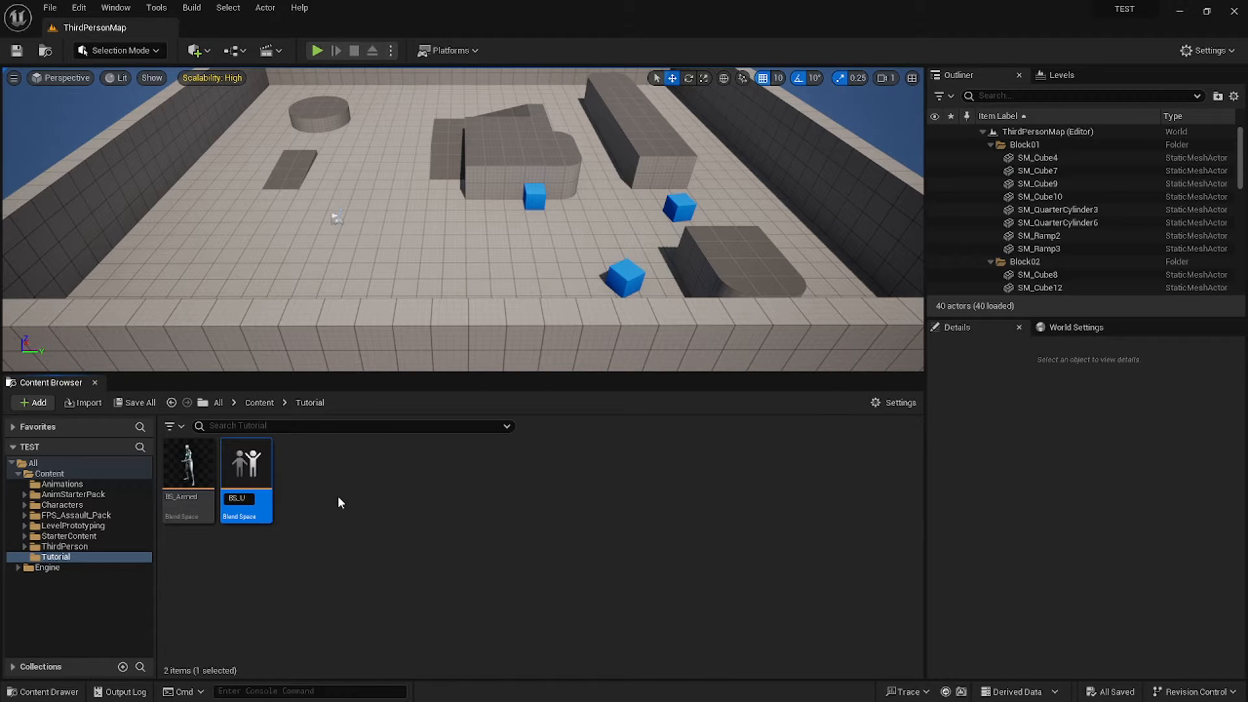
text(narmed)
key(Return)
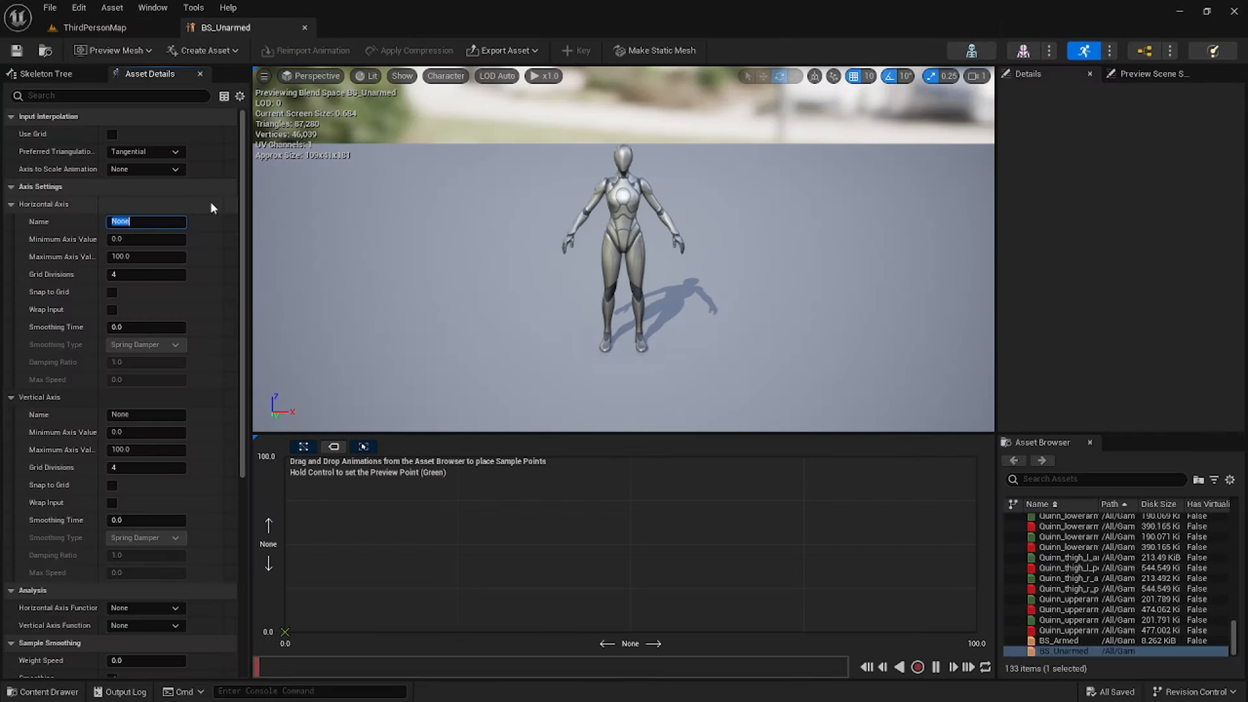
Set the horizontal axis to Direction, -180 to 180, snapping to grid.
text(S)
text(irection)
key(Return)
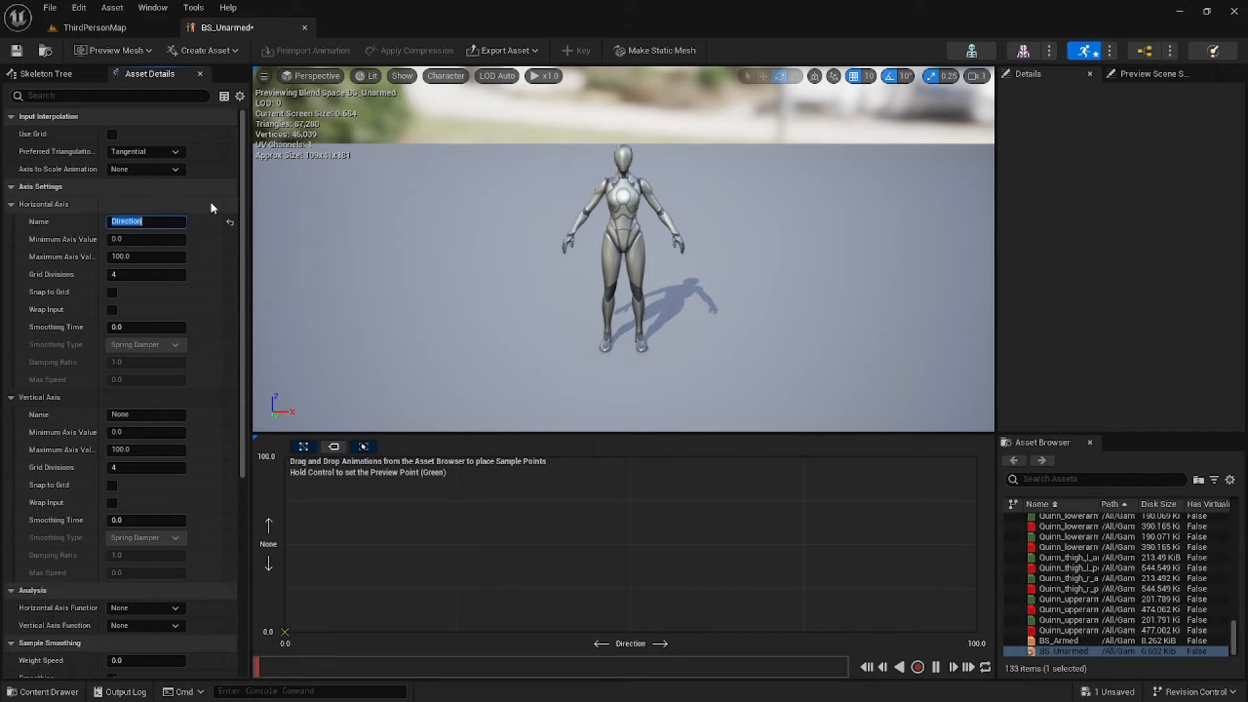
click(137, 239)
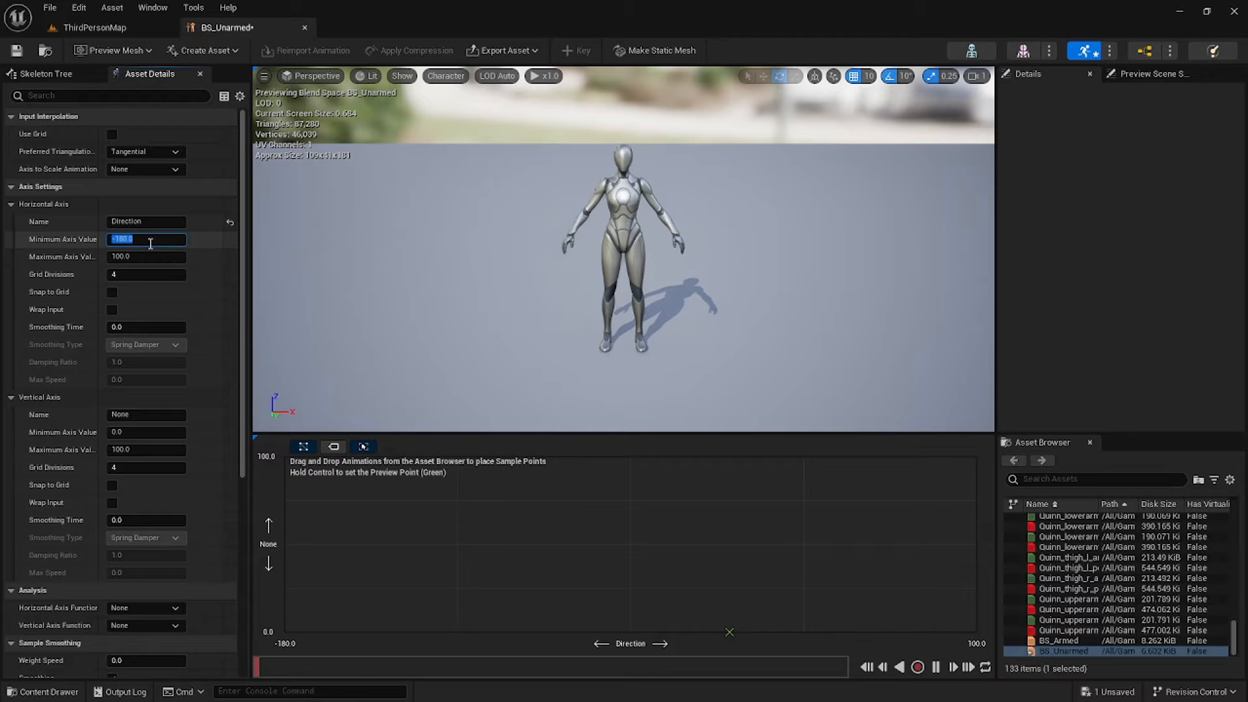
click(148, 255)
text(1)
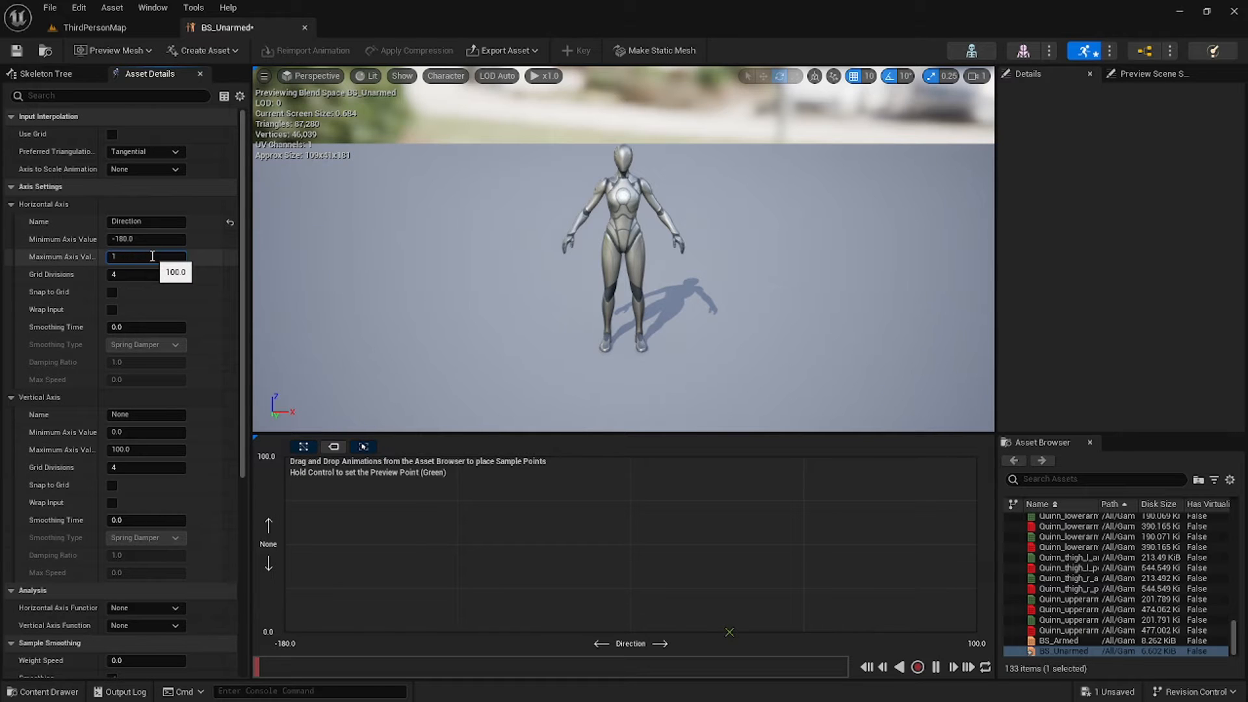
click(112, 292)
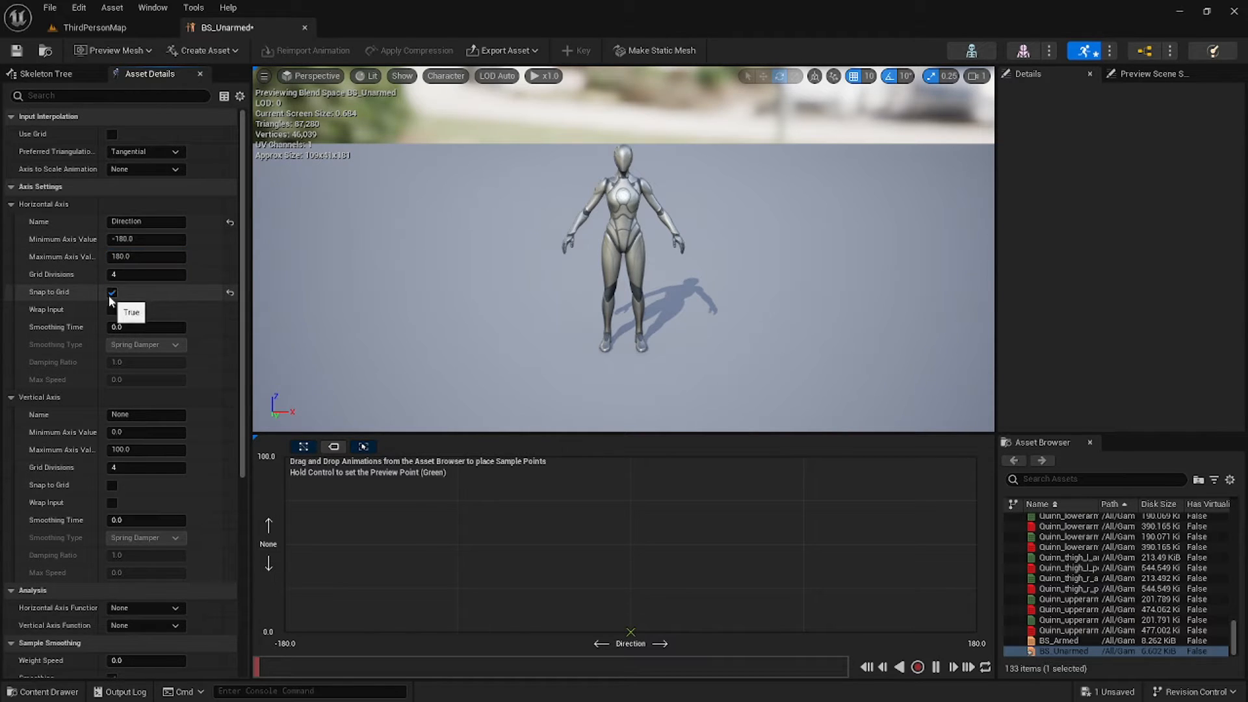
Name the vertical axis Speed with maximum 600, snap it to grid, and save.
double_click(160, 414)
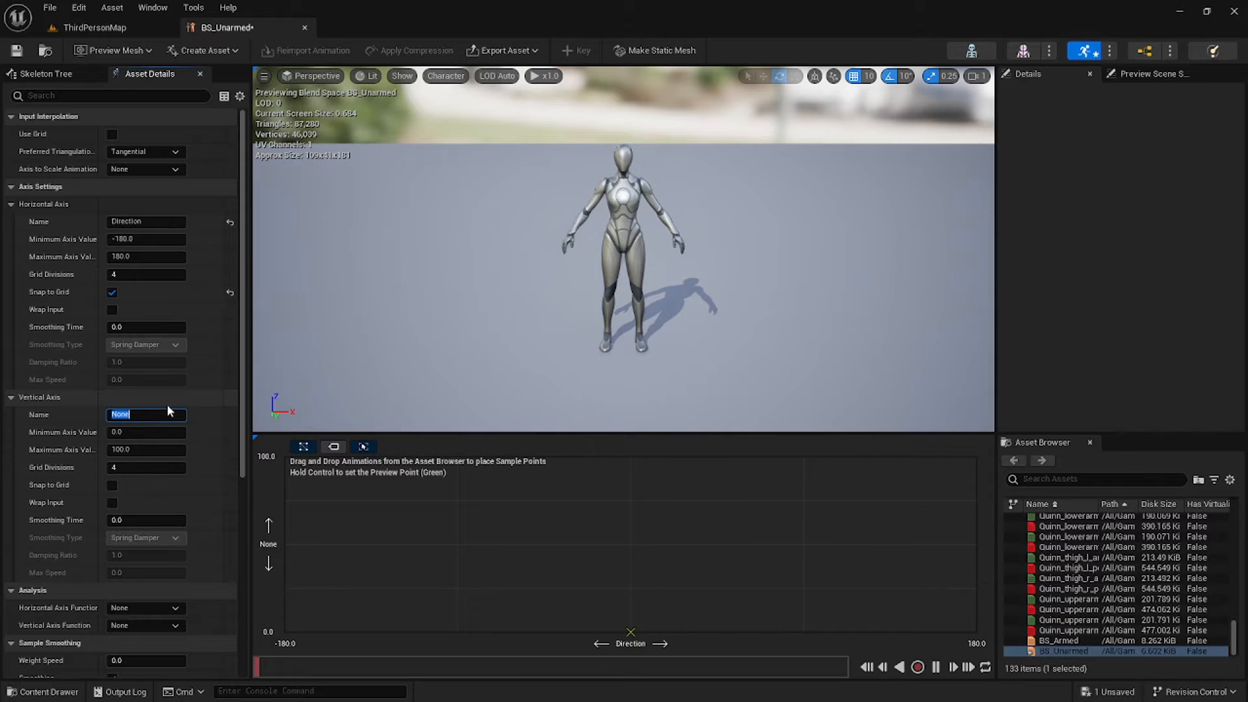
text(Speed)
key(Return)
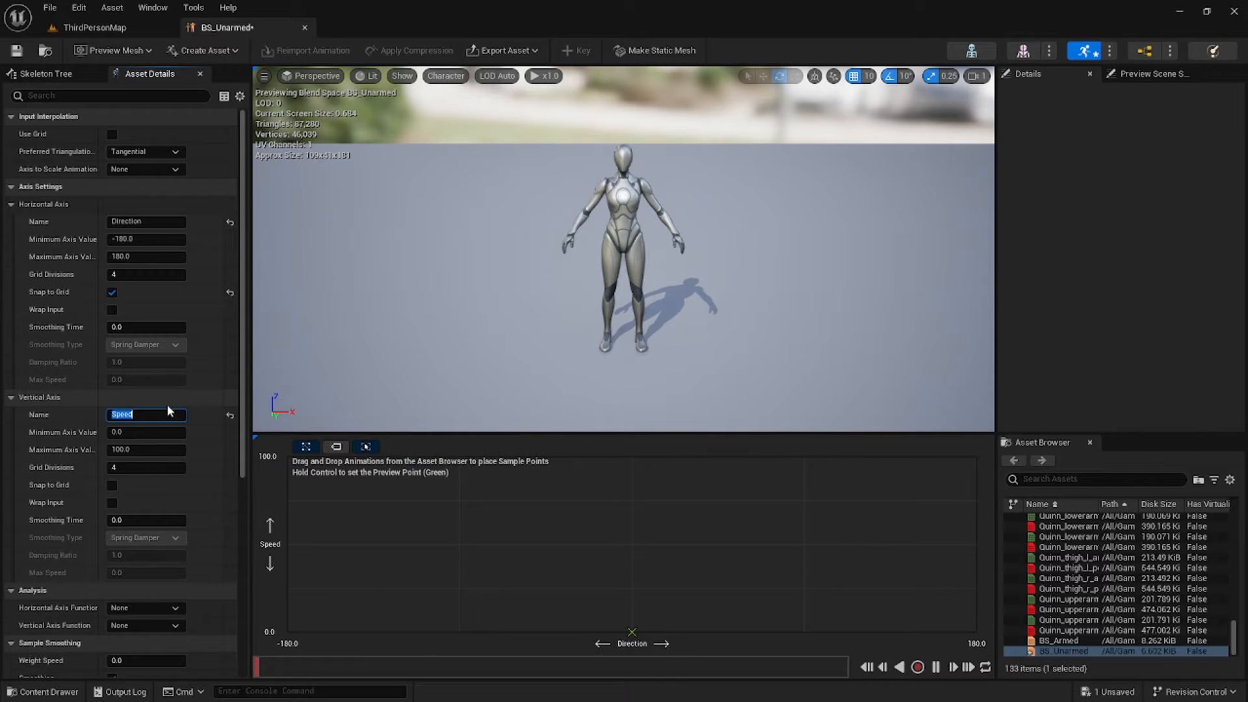
click(161, 449)
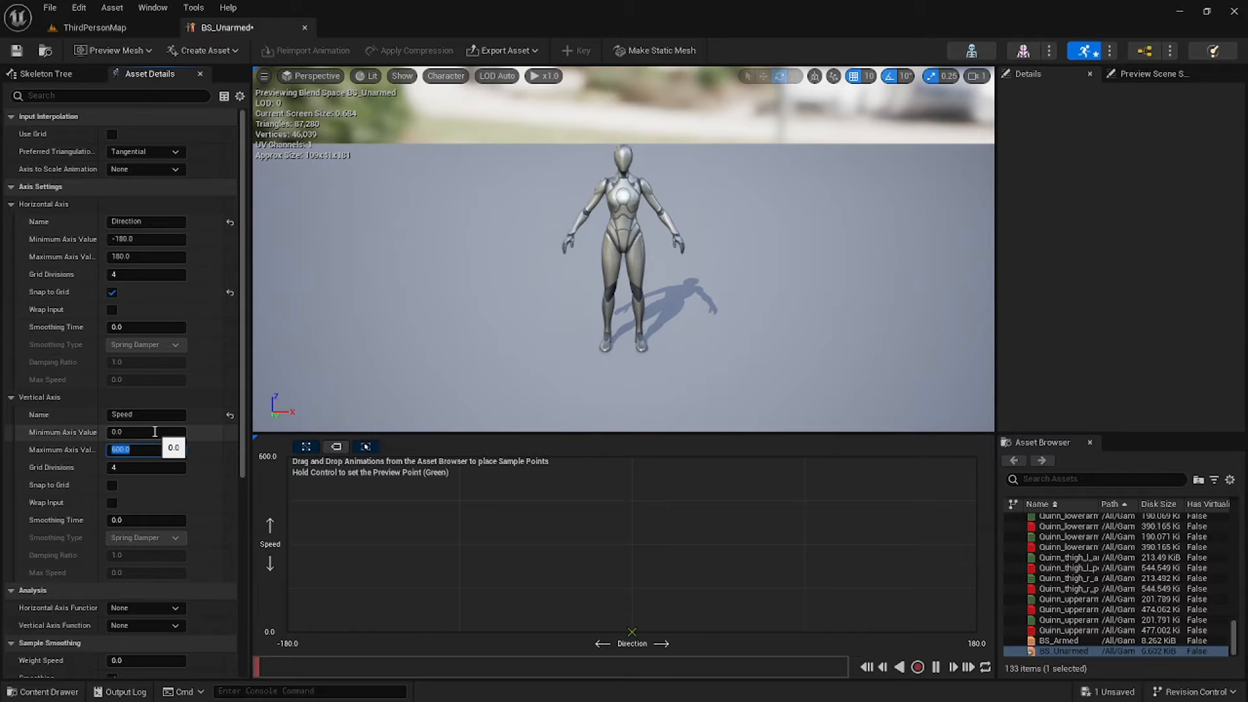
click(111, 486)
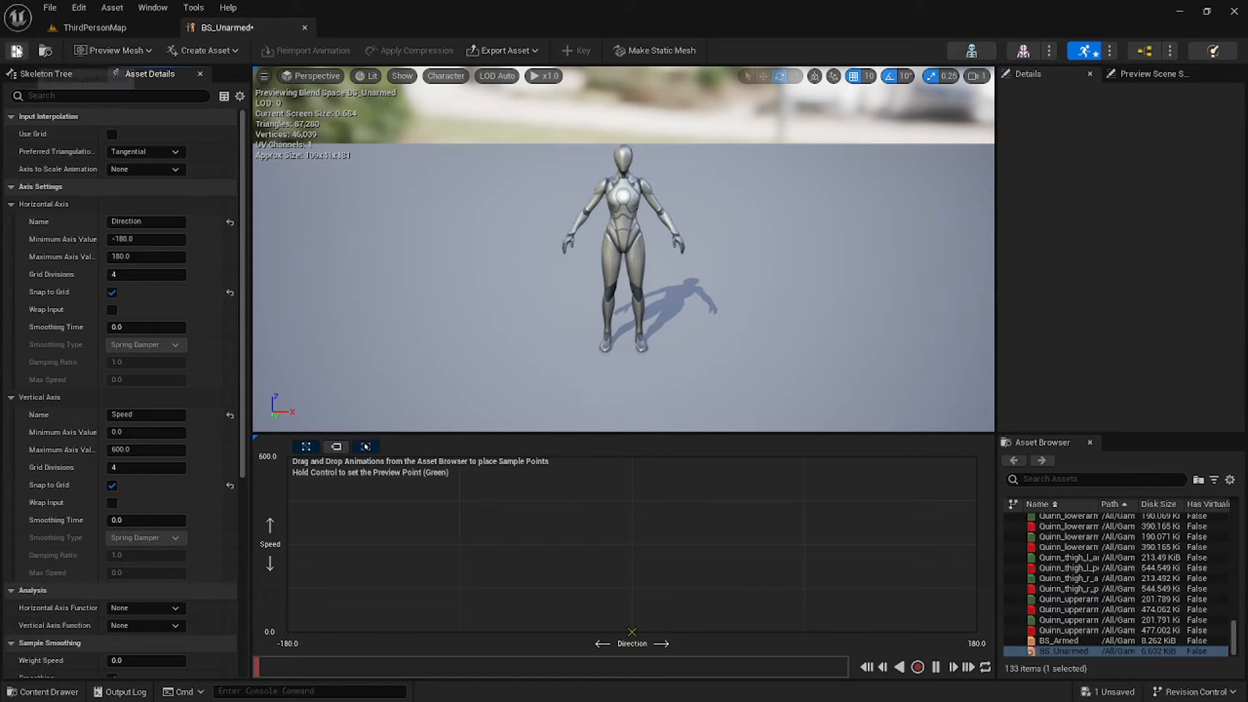
click(17, 50)
click(1047, 480)
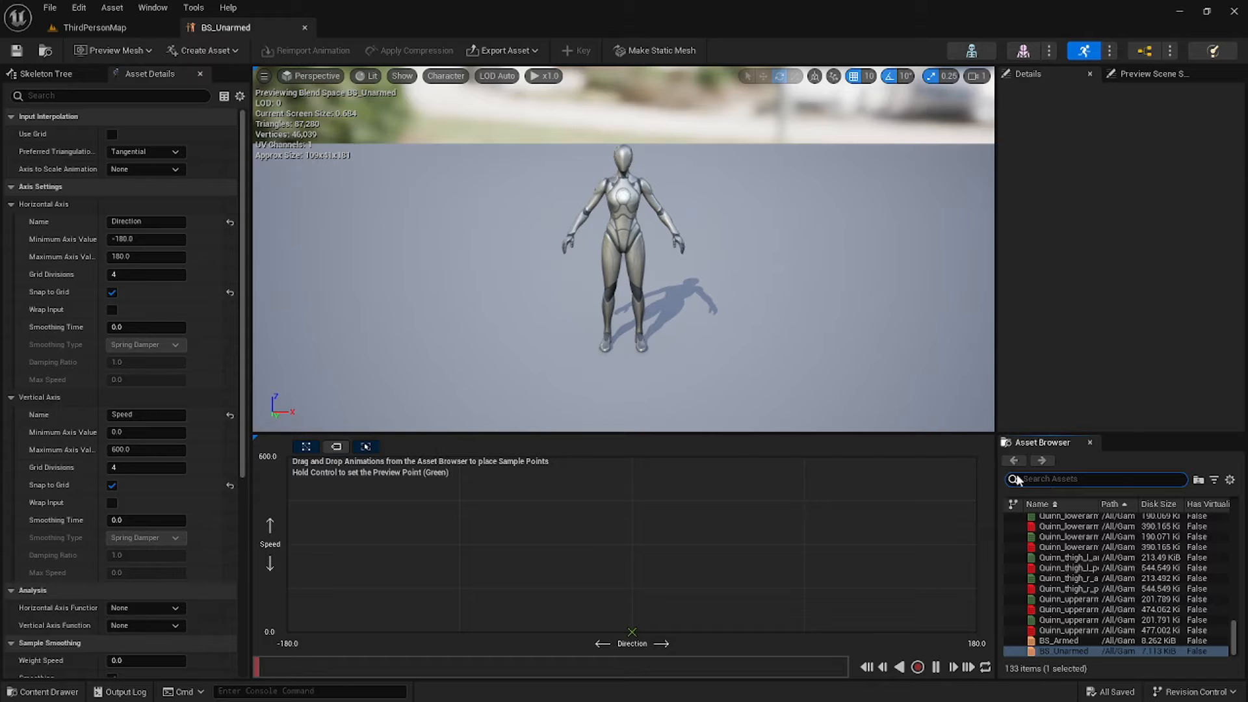
Place MM_Idle at Speed 0 and MM_Walk_Fwd at Speed 300, Direction 0.
text(idle)
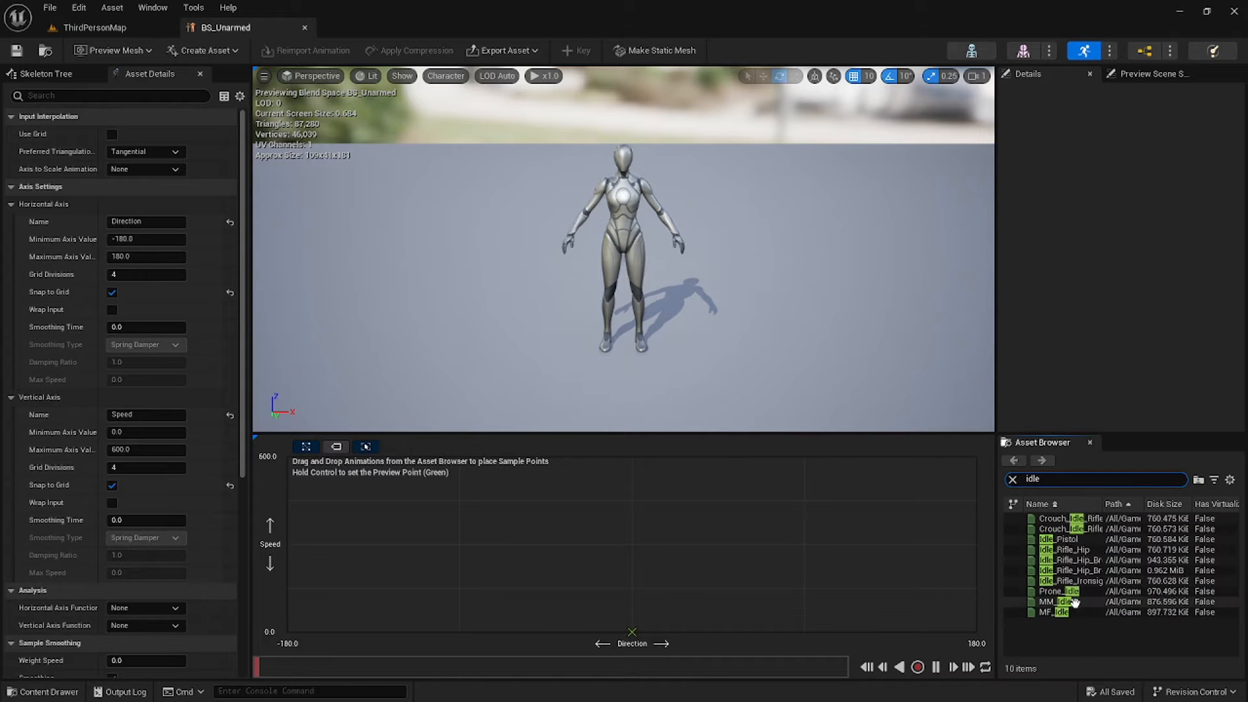
drag(1054, 602, 632, 631)
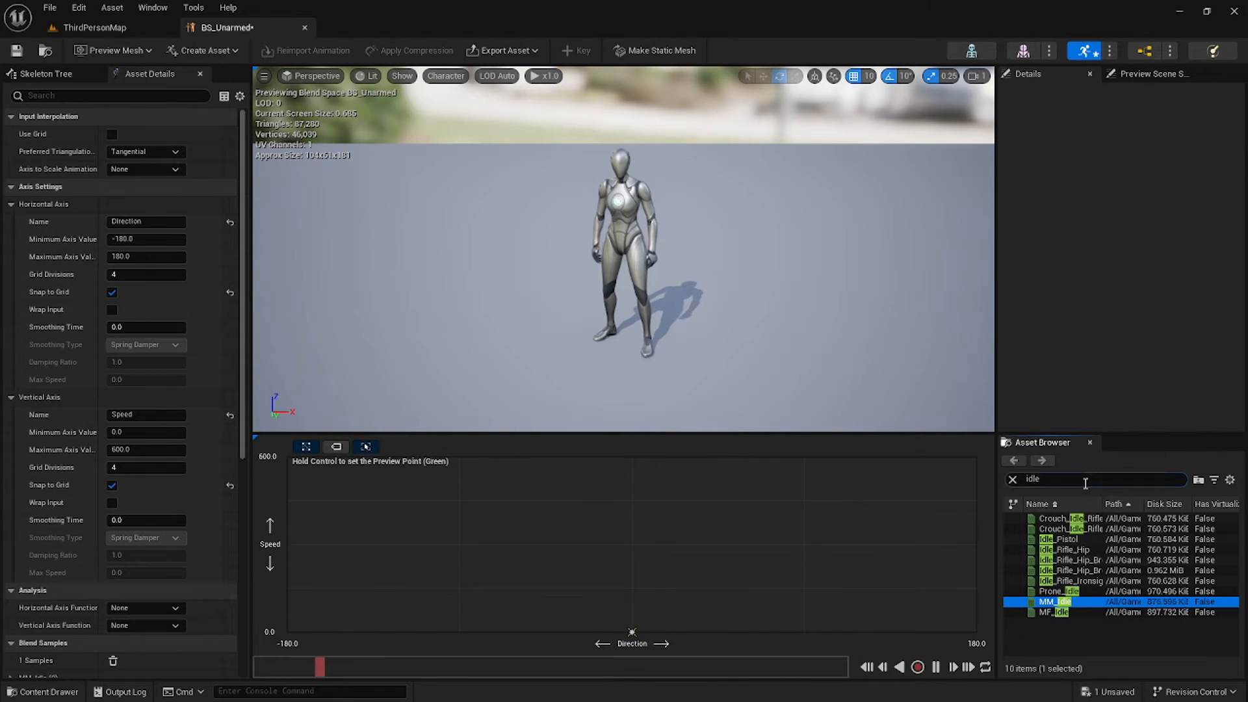
click(1014, 481)
text(wlak)
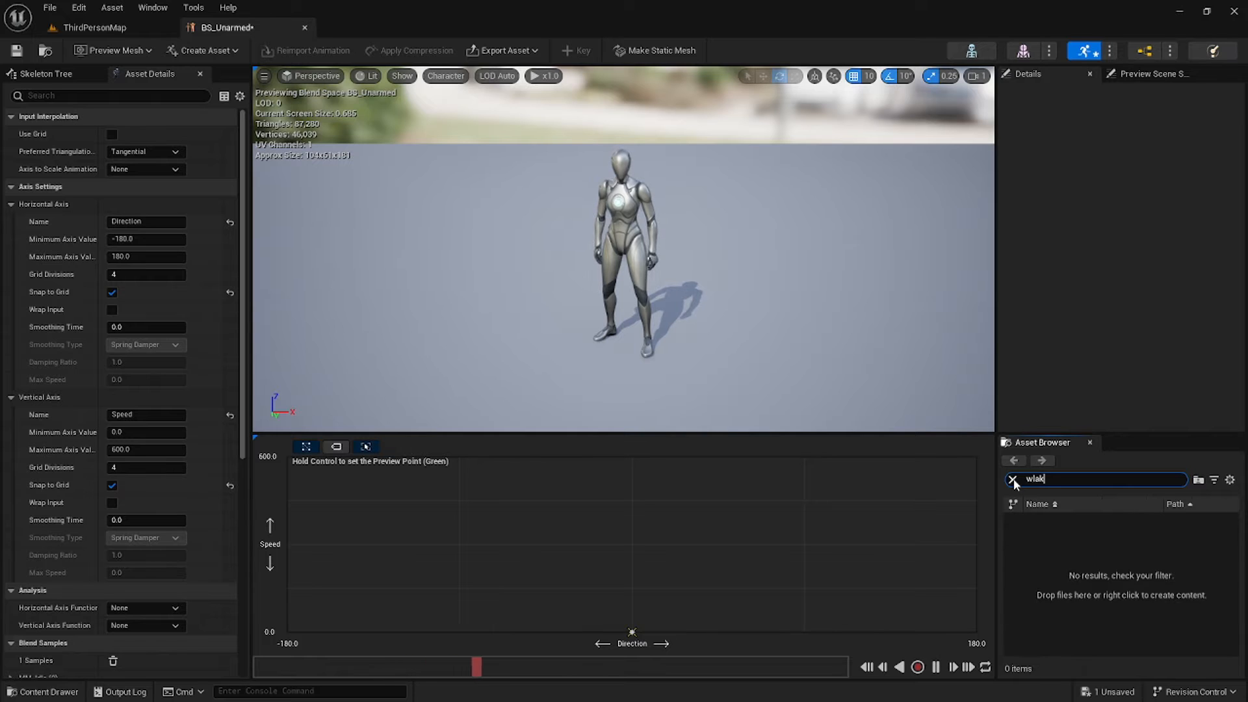
text(alk)
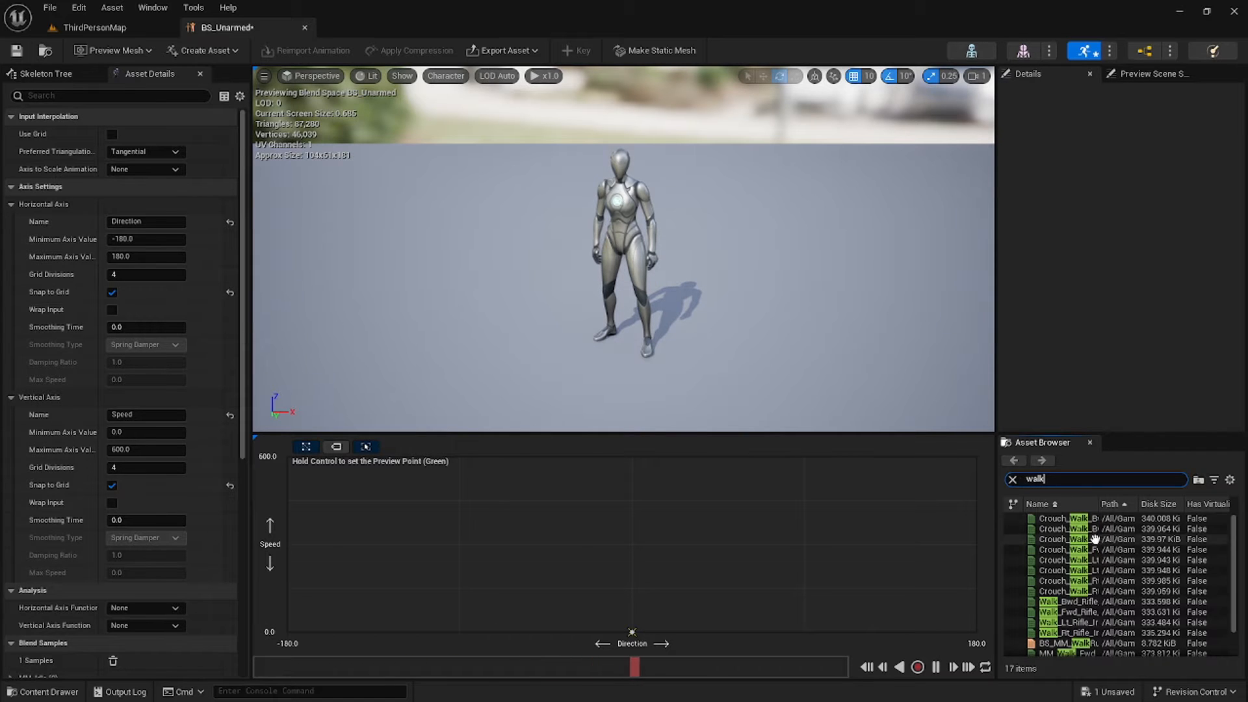
scroll(1086, 582, down, 2)
drag(1066, 619, 625, 525)
Place MM_Run_Fwd at Speed 600, save BS_Unarmed and close its editor.
click(1040, 479)
text(ru)
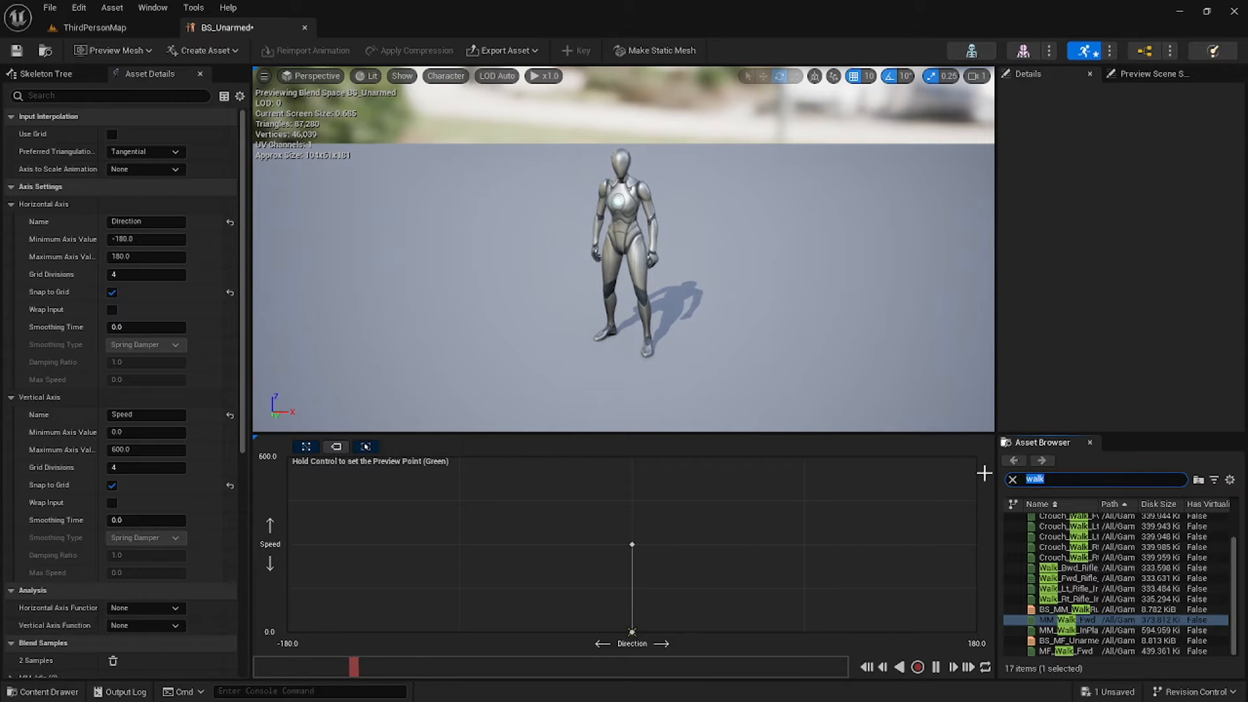
text(n)
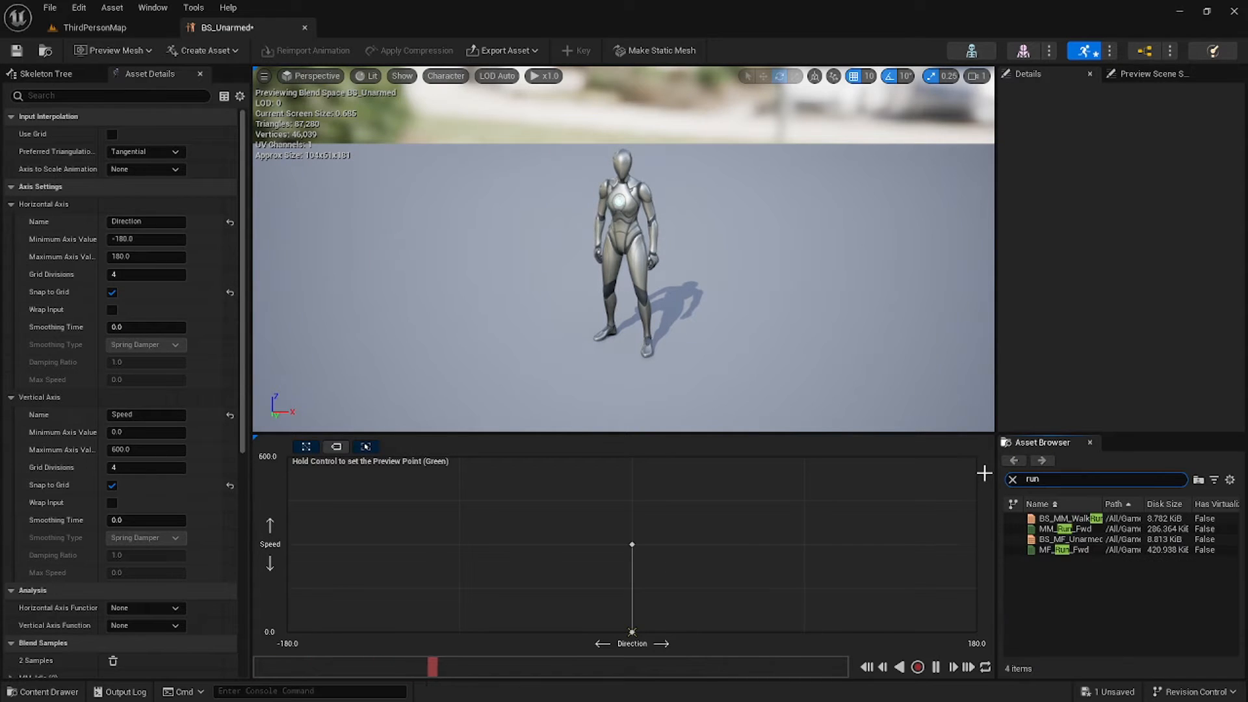
click(1061, 550)
drag(1066, 529, 632, 466)
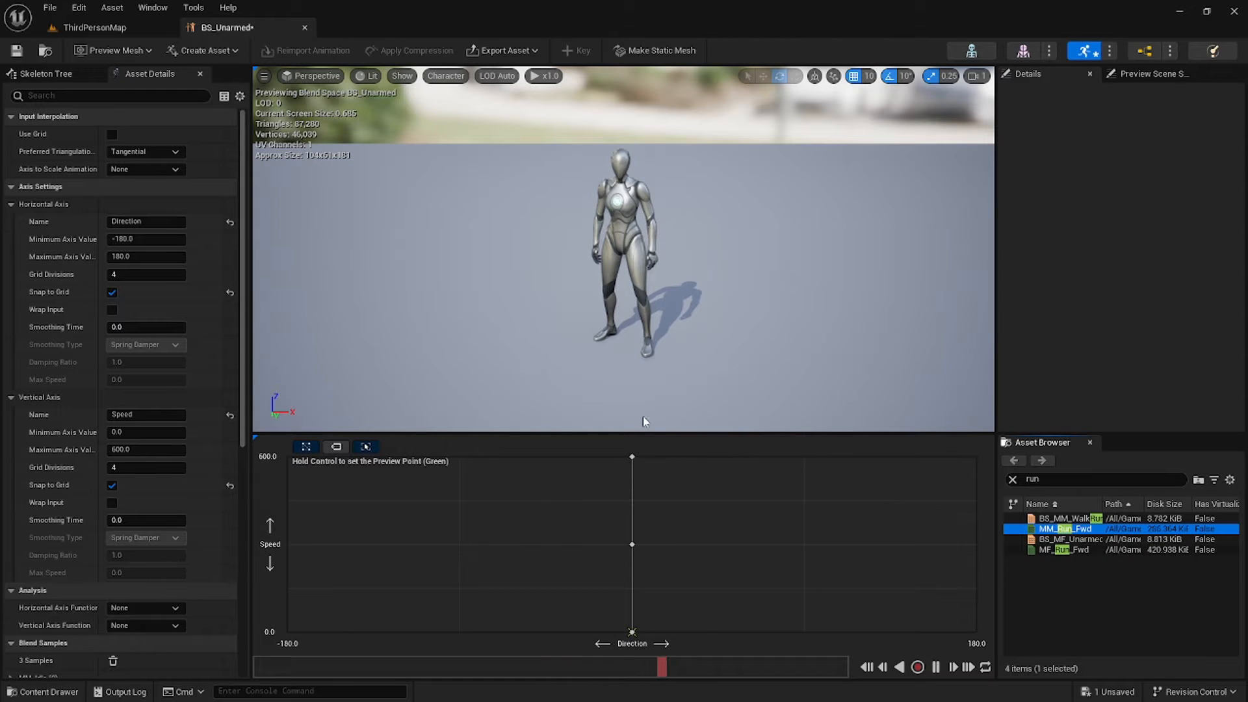
click(17, 50)
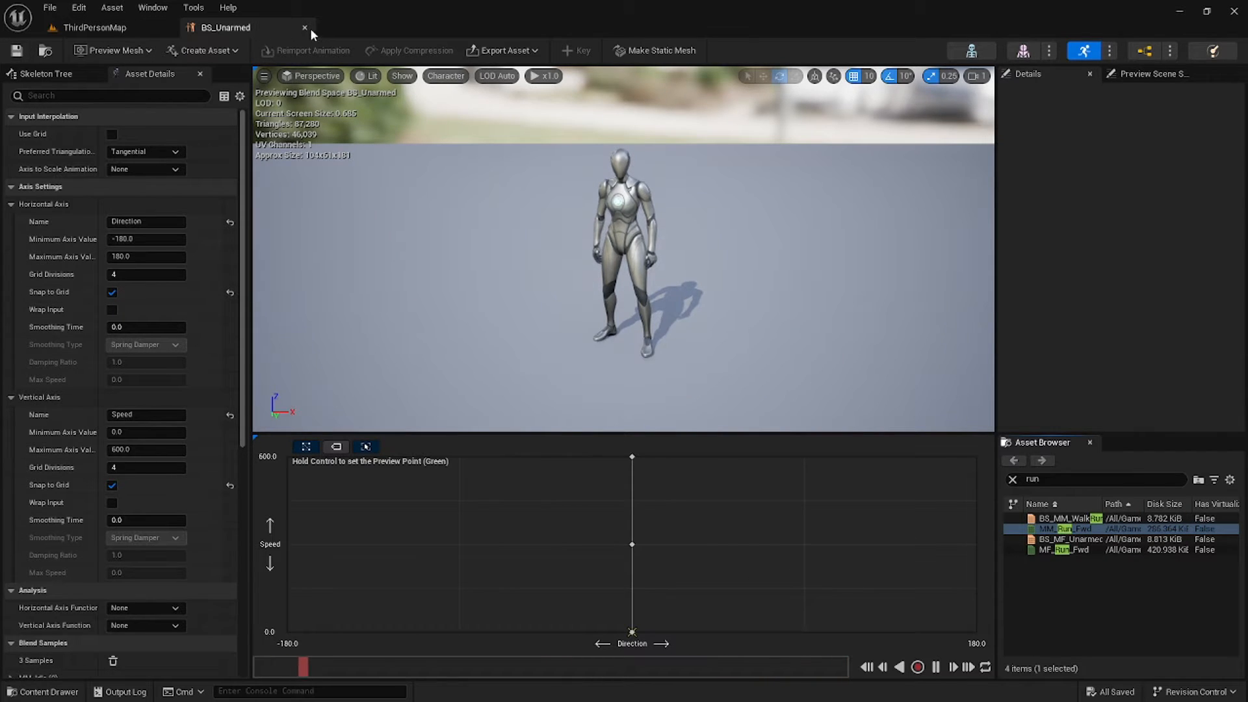
click(306, 28)
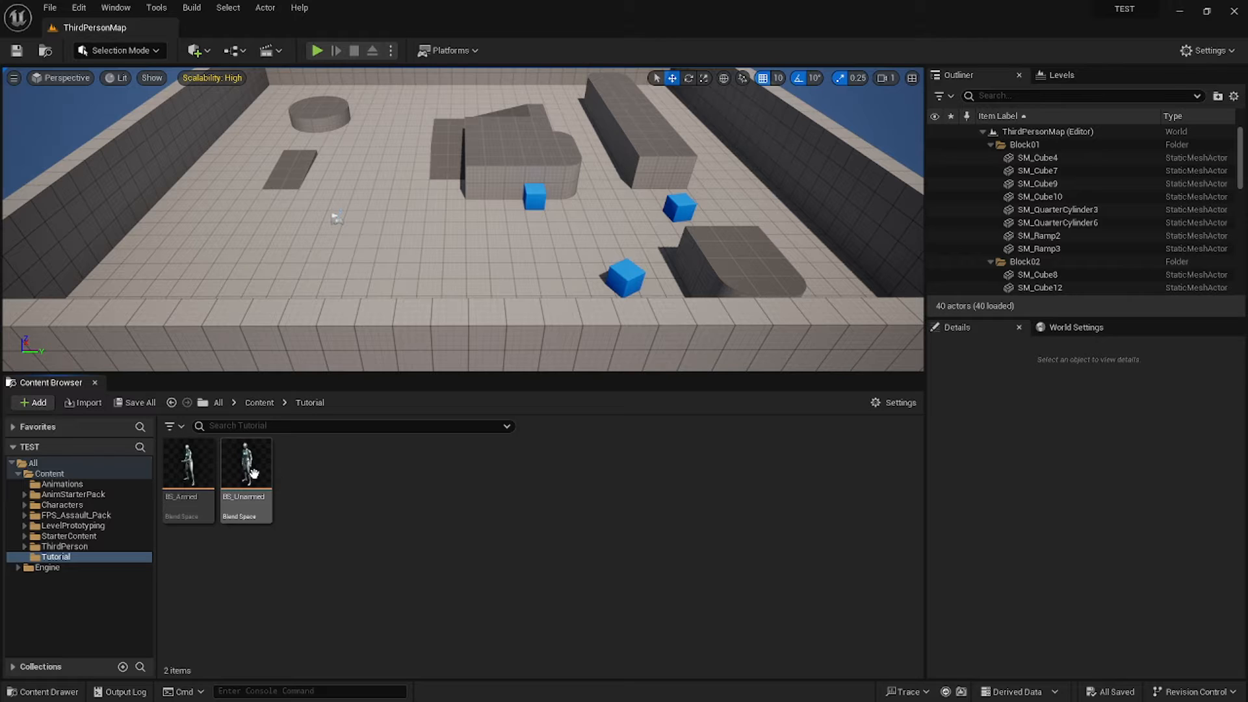
Create an Enumeration asset named E_MoveState in the Tutorial folder.
right_click(303, 474)
mouse_move(317, 473)
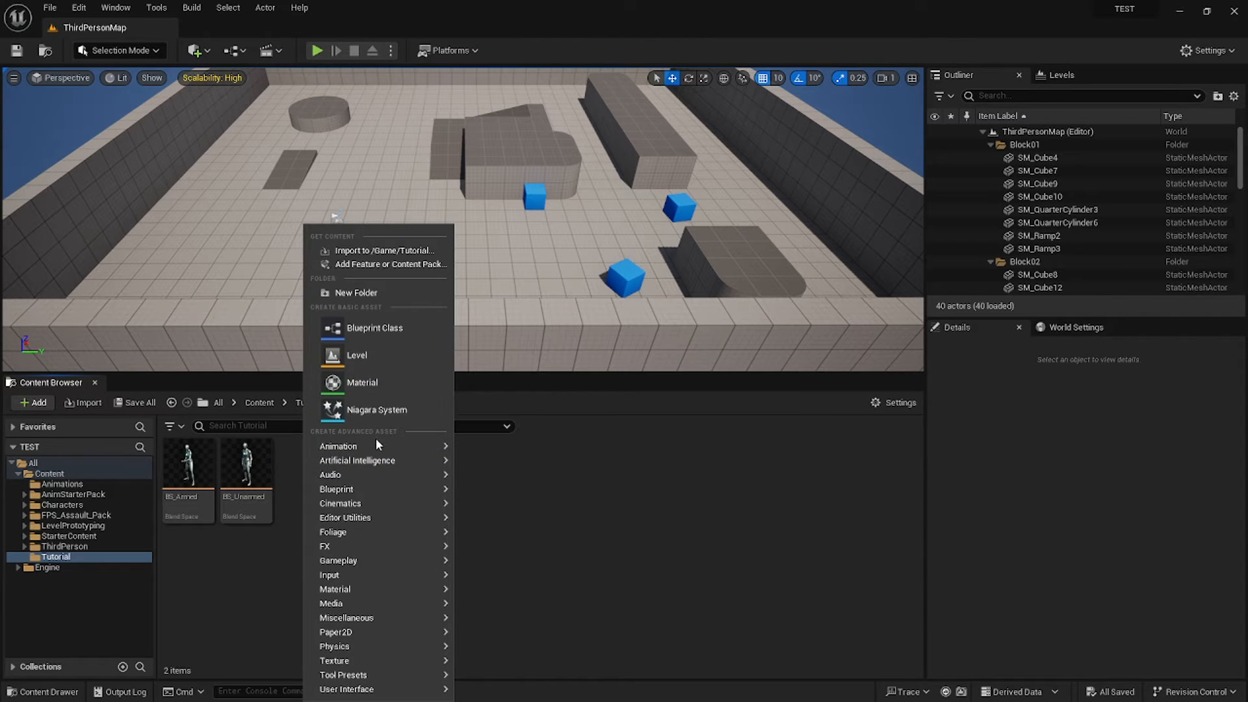
mouse_move(370, 490)
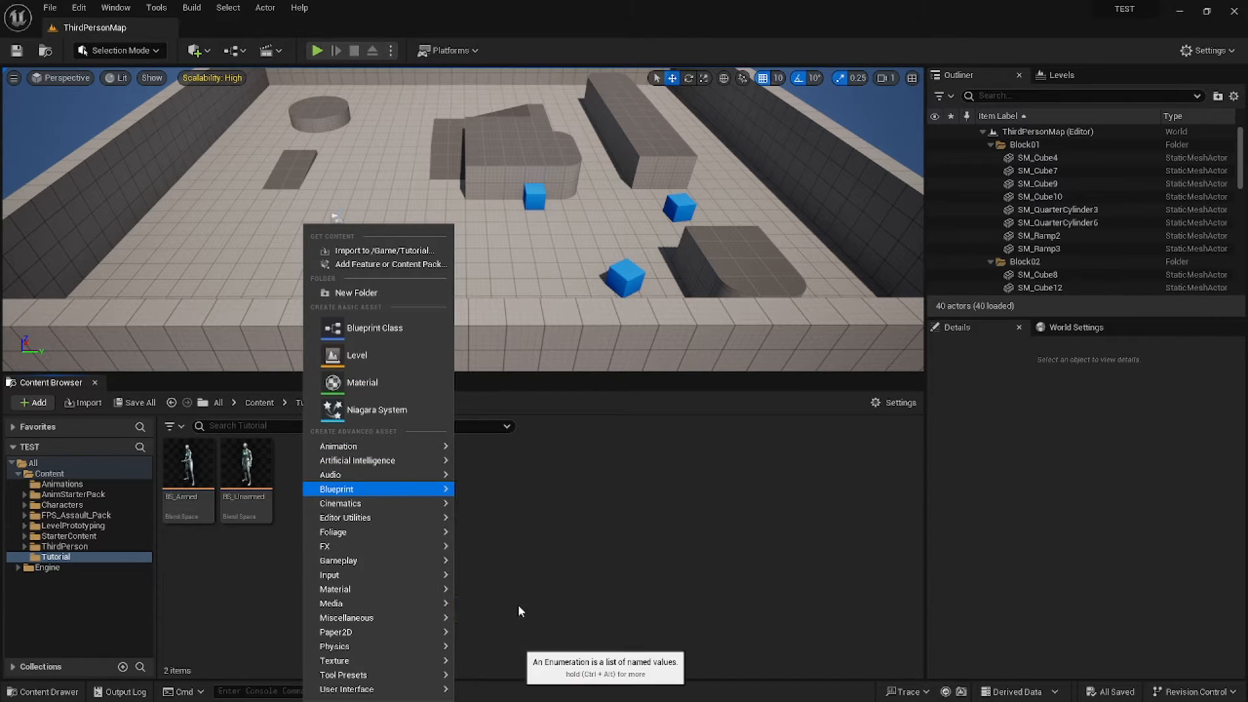
click(519, 608)
text(E_M)
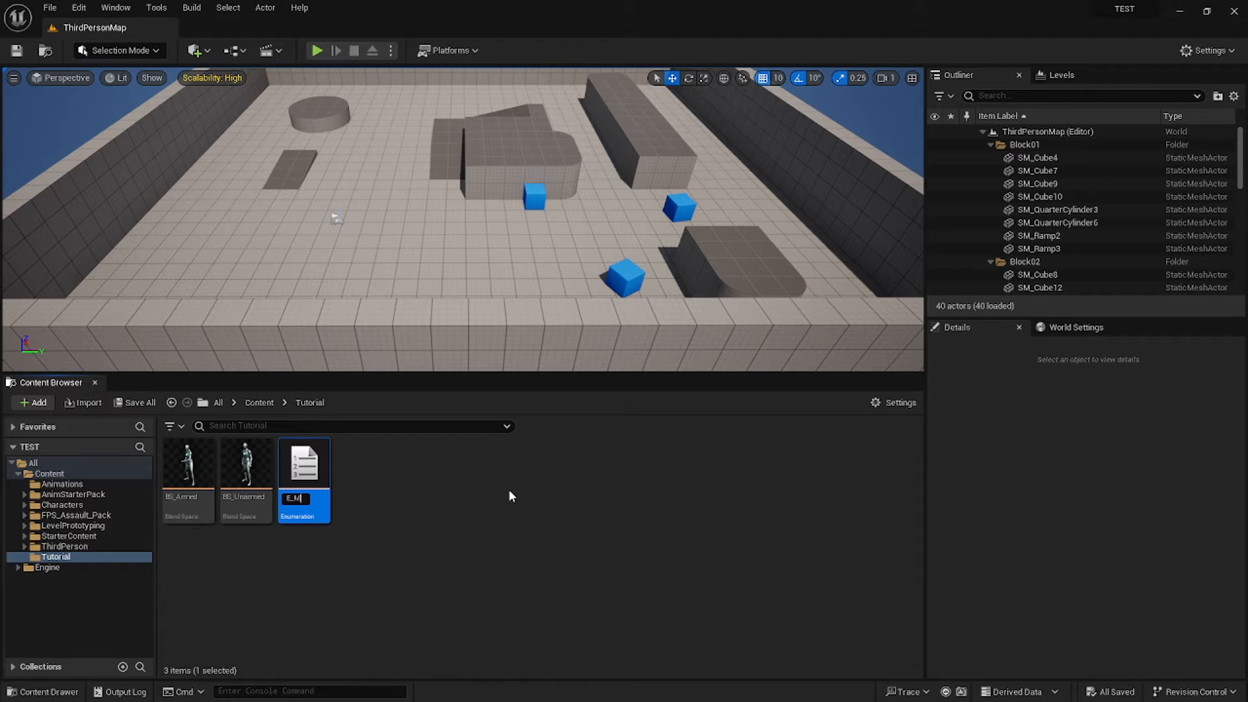
text(oveState)
key(Return)
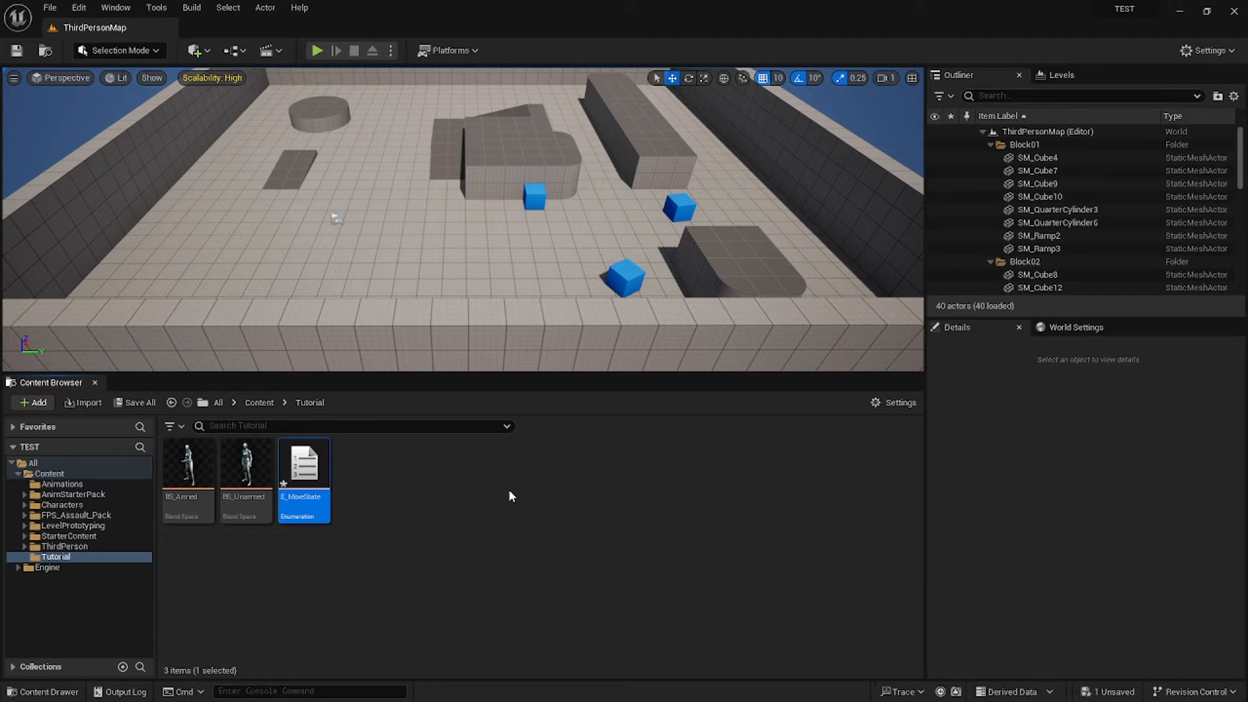
Open E_MoveState, dock its editor, and add two enumerator entries.
double_click(305, 468)
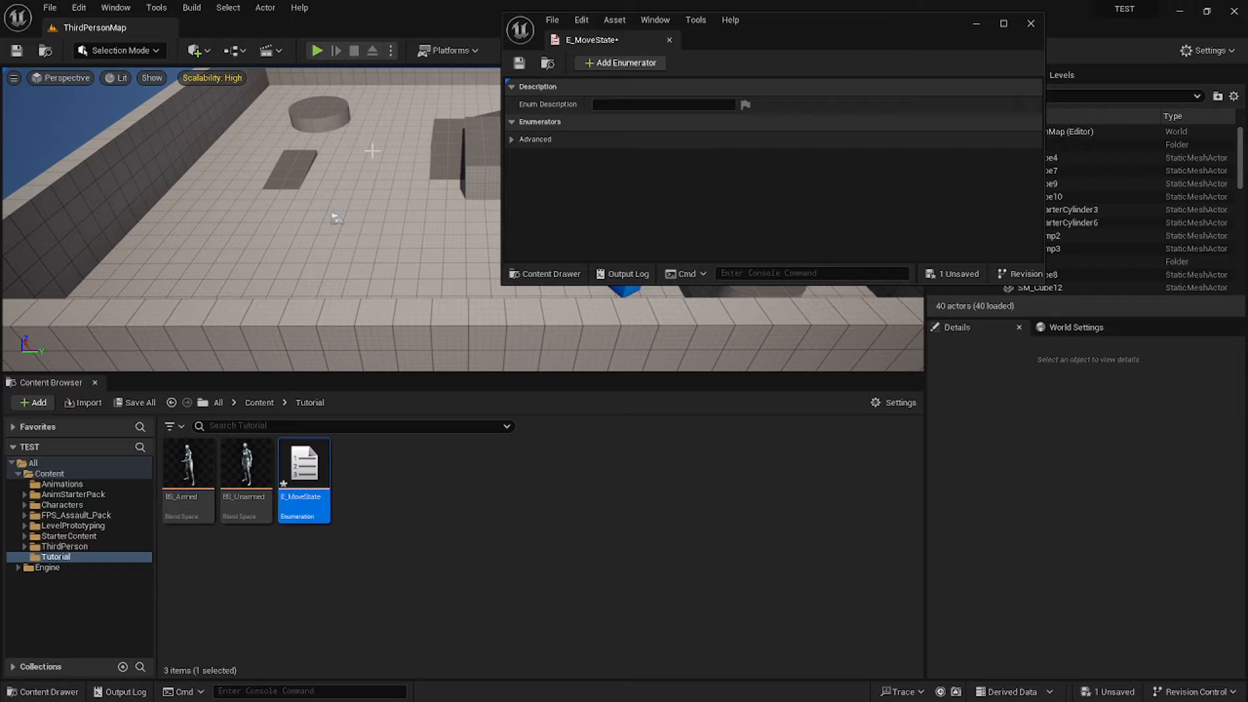
click(614, 20)
drag(588, 39, 466, 30)
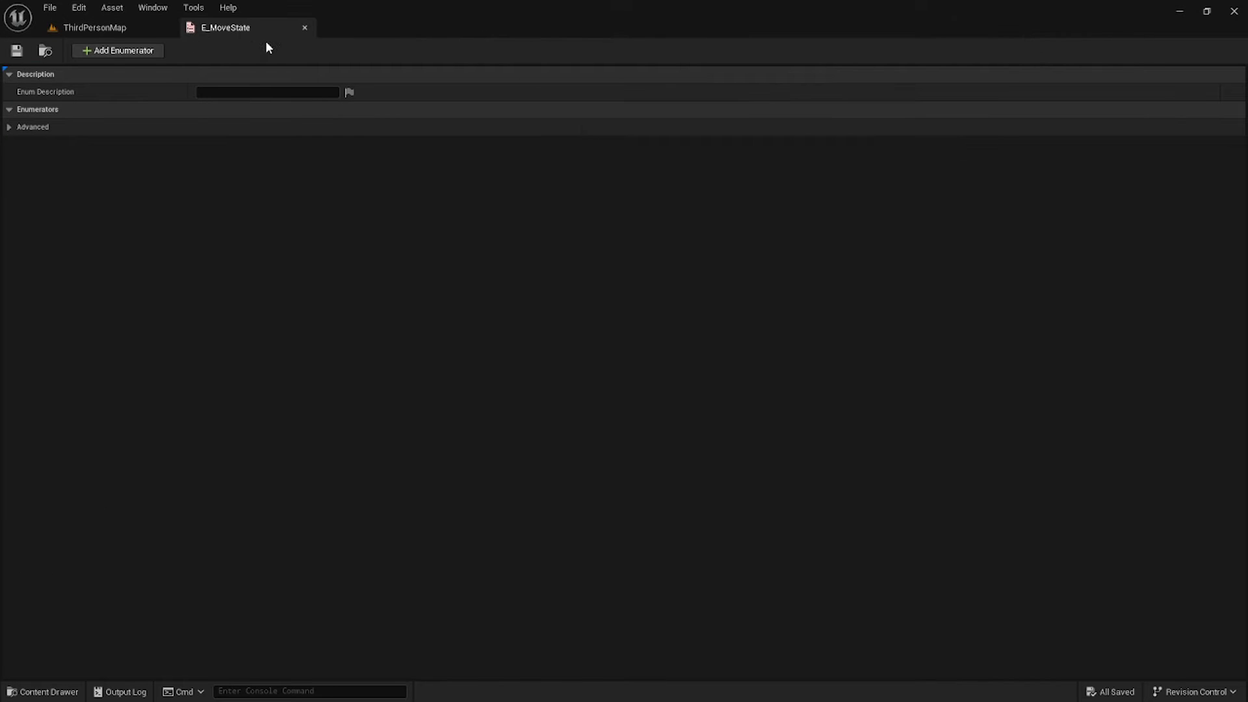
click(146, 51)
click(143, 50)
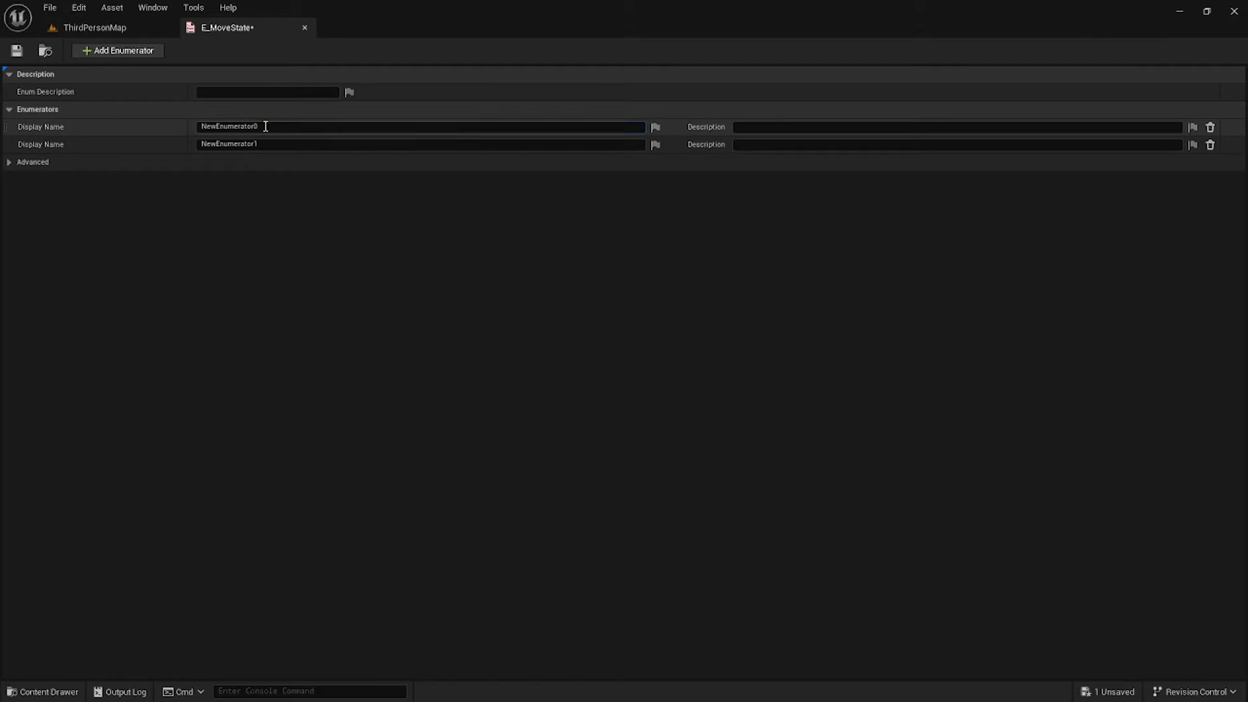
Name the enumerators Unarmed and Rifle, then close the editor.
click(269, 129)
text(U)
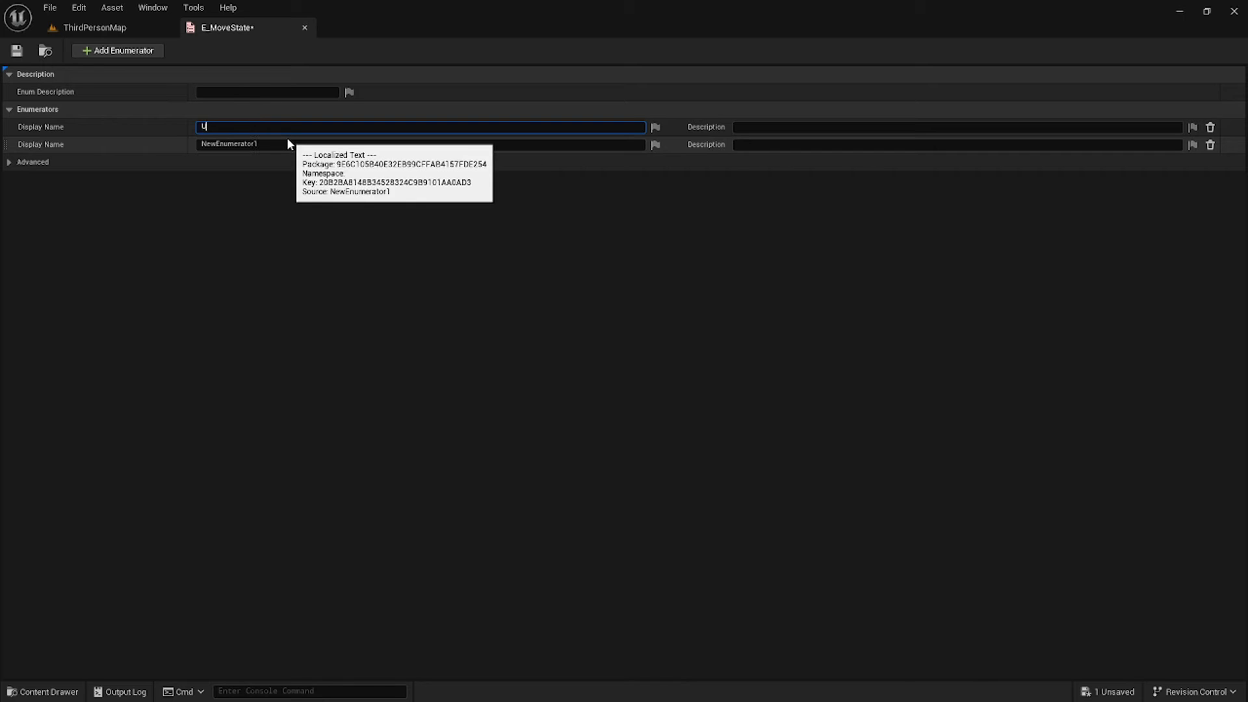
text(narmed)
key(Return)
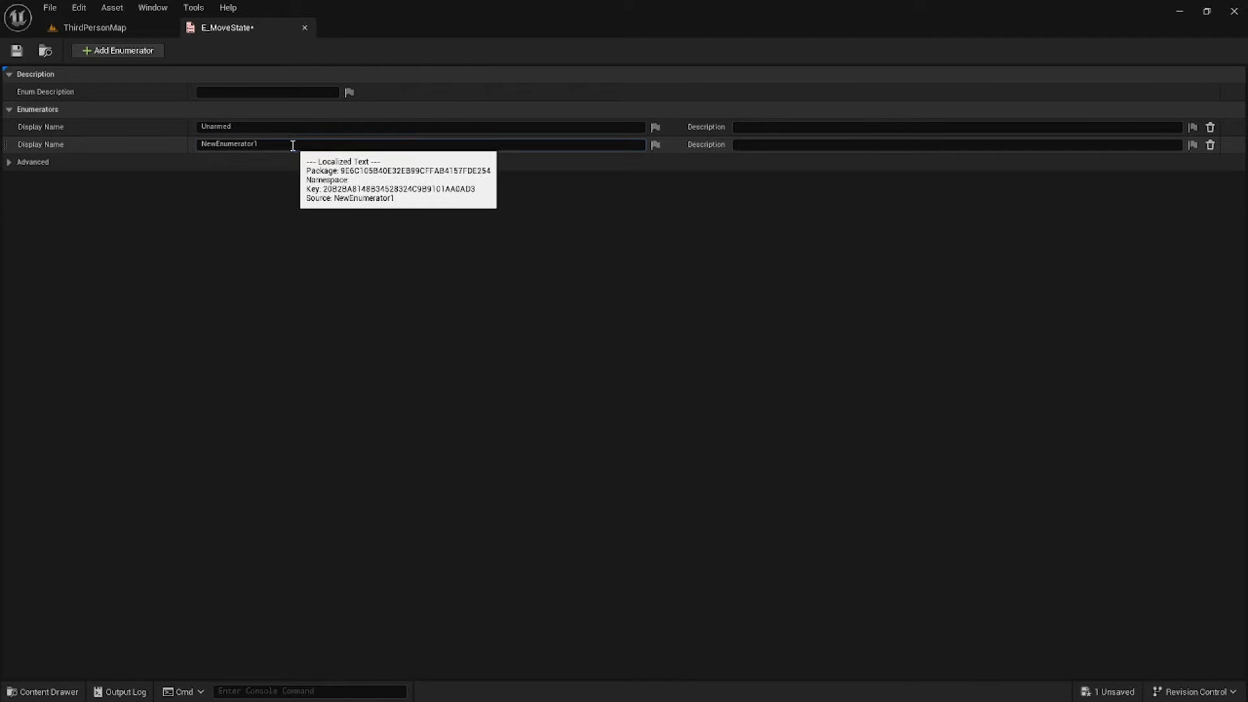
click(292, 145)
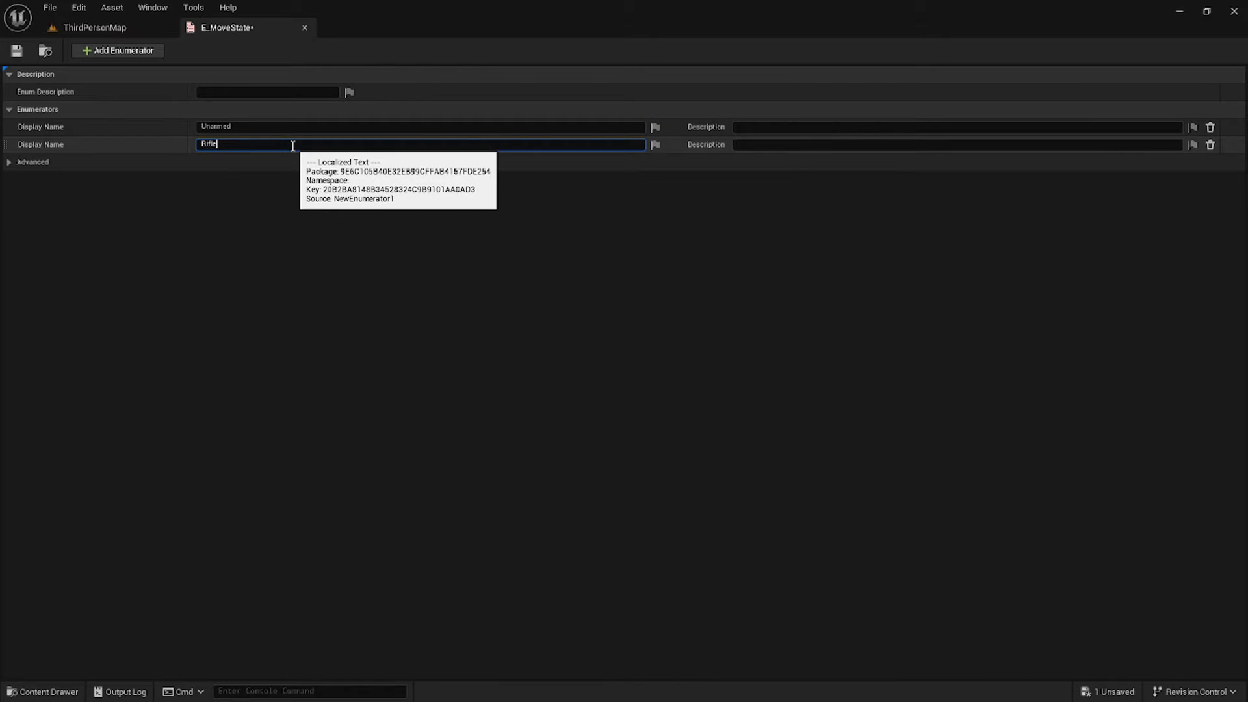
key(Return)
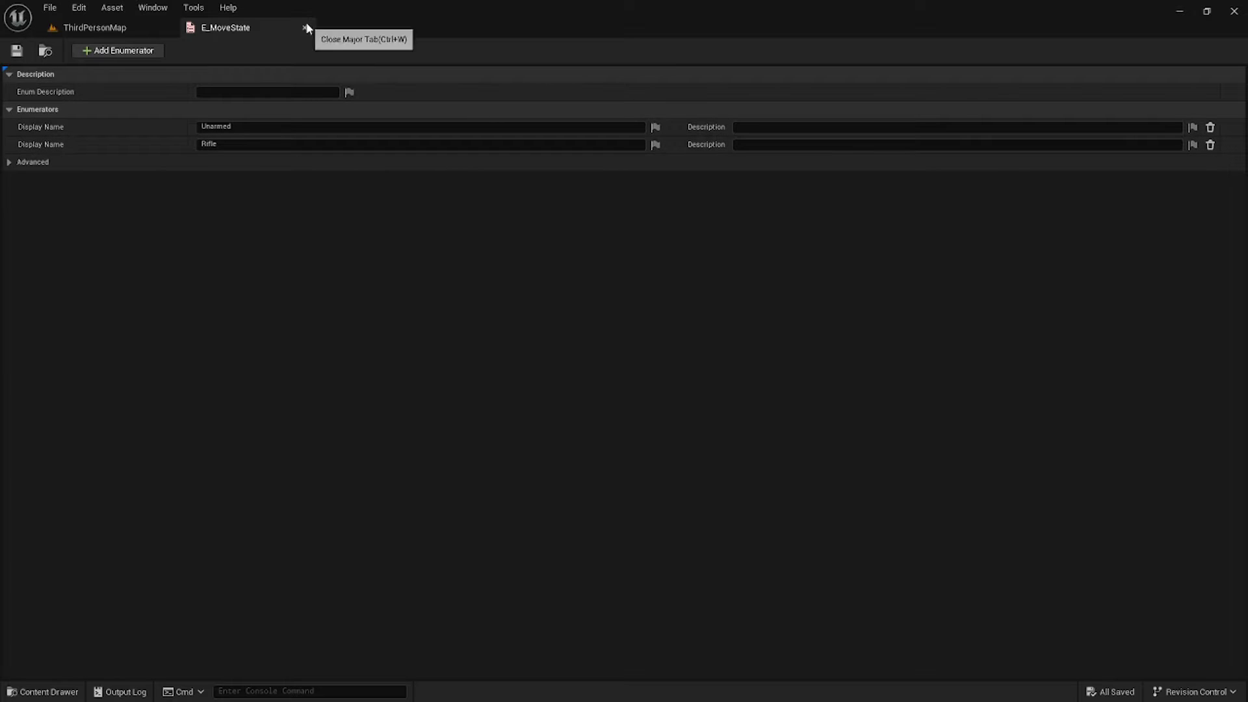
click(304, 27)
click(384, 468)
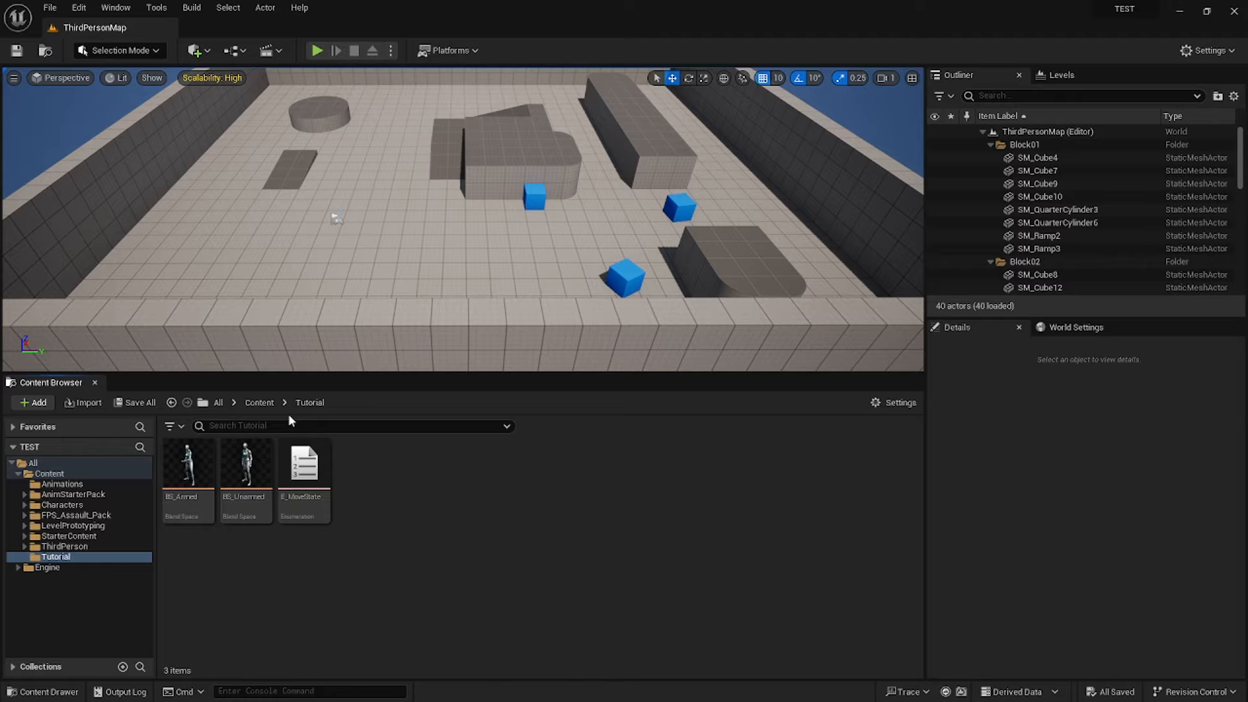
Open ABP_Manny from Content > Characters > Mannequins > Animations and dock it as a tab.
click(258, 403)
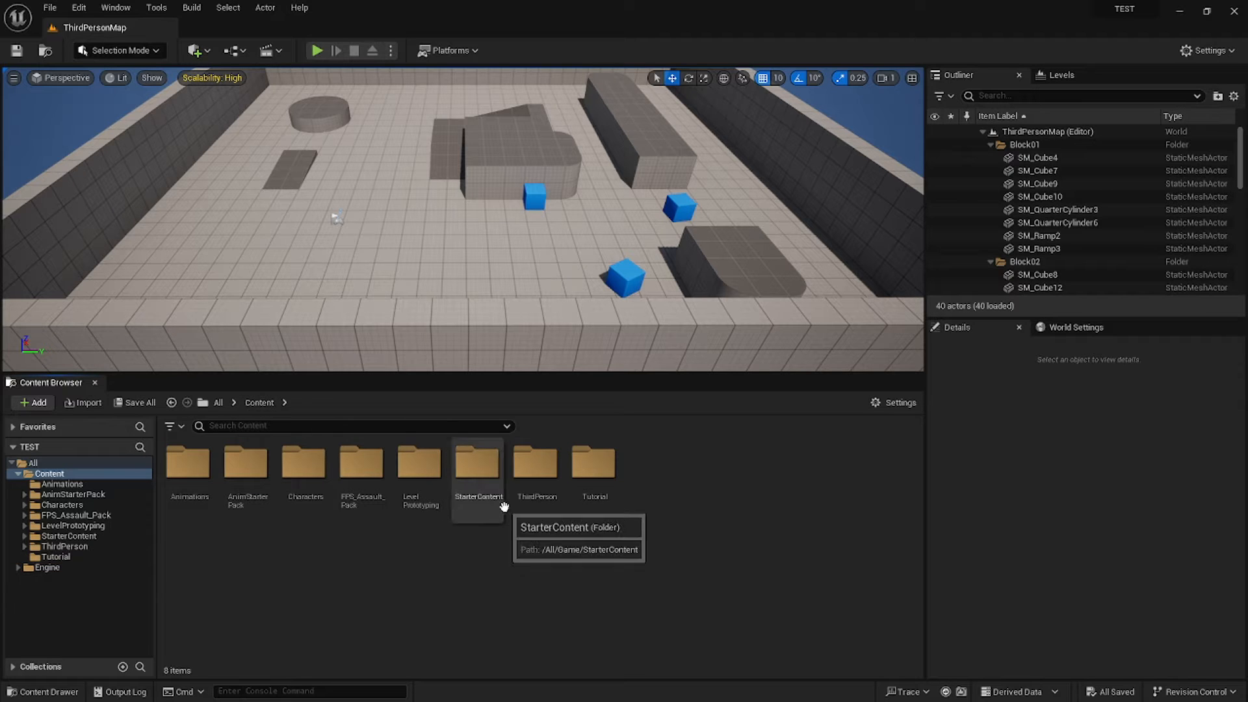
double_click(318, 504)
click(247, 471)
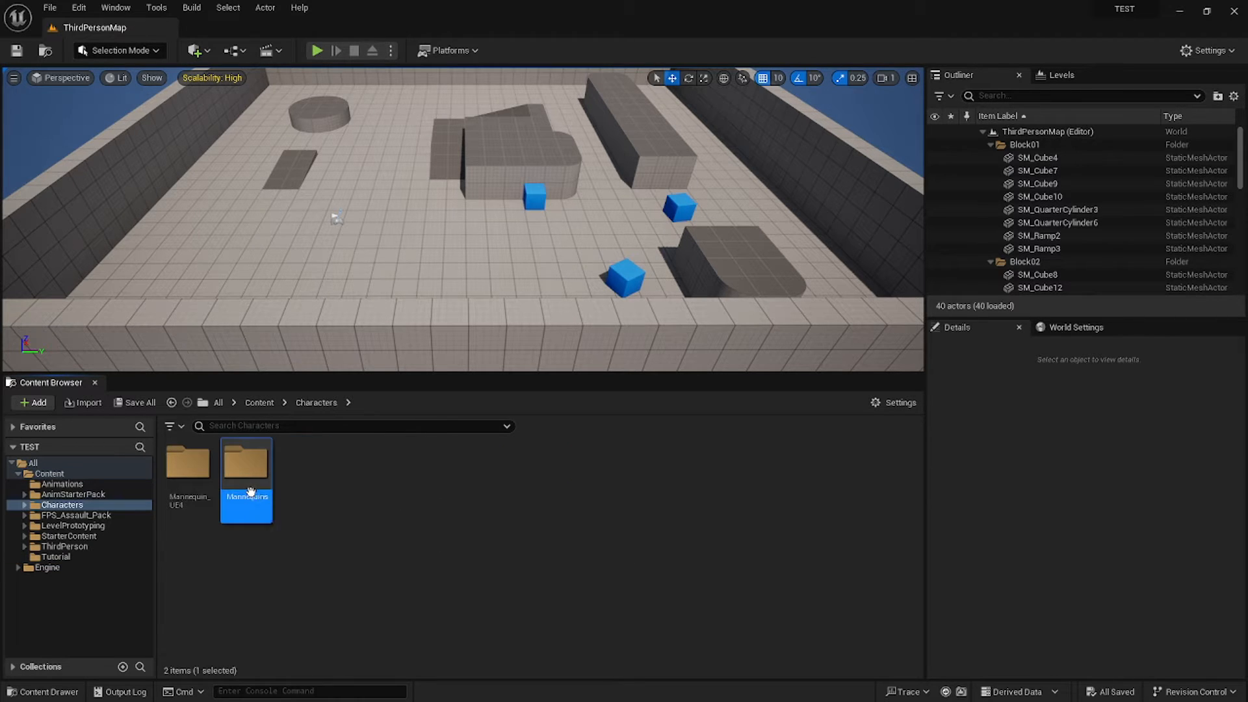
double_click(247, 471)
click(175, 484)
double_click(176, 484)
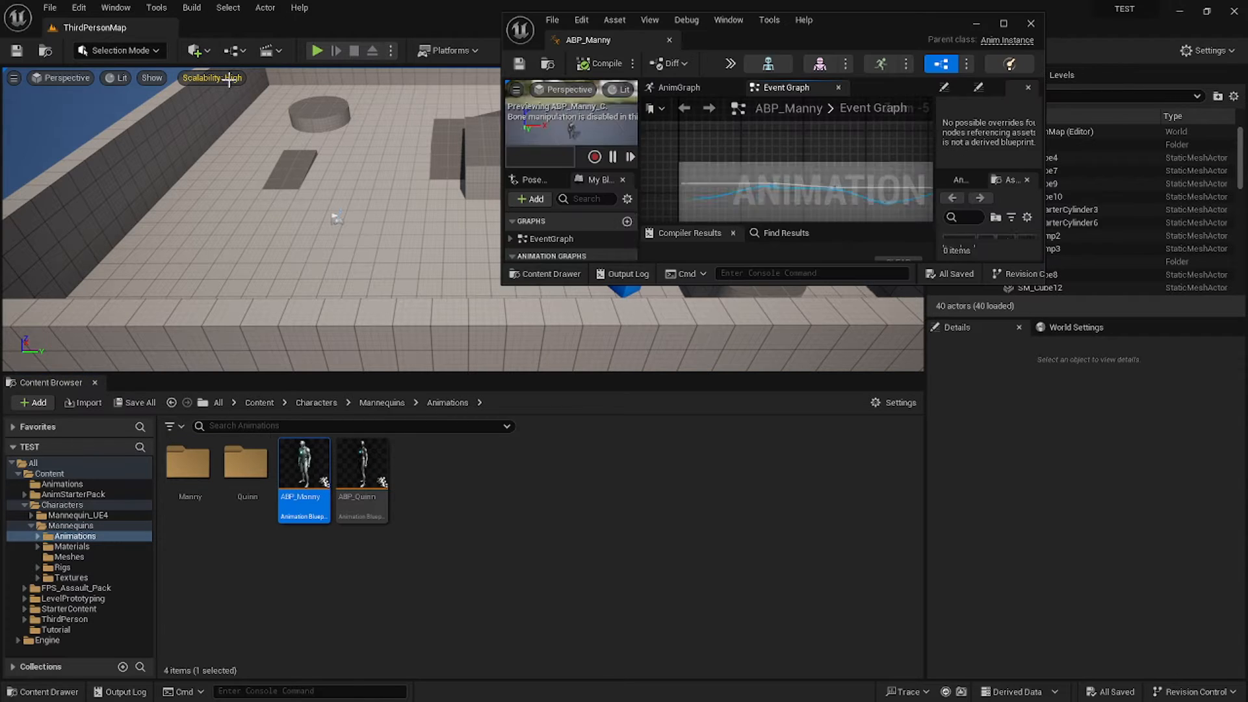
drag(572, 38, 286, 27)
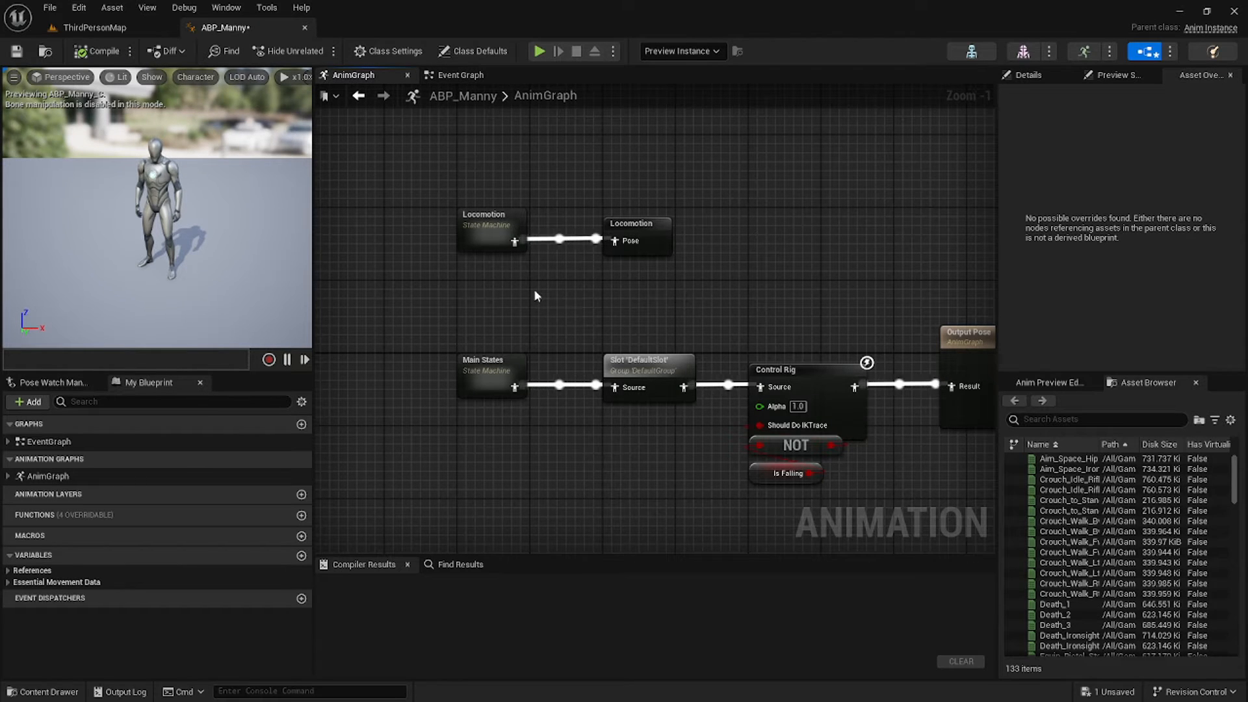
In Locomotion, delete Idle and Walk / Run and add an Unarmed state from Entry.
double_click(485, 234)
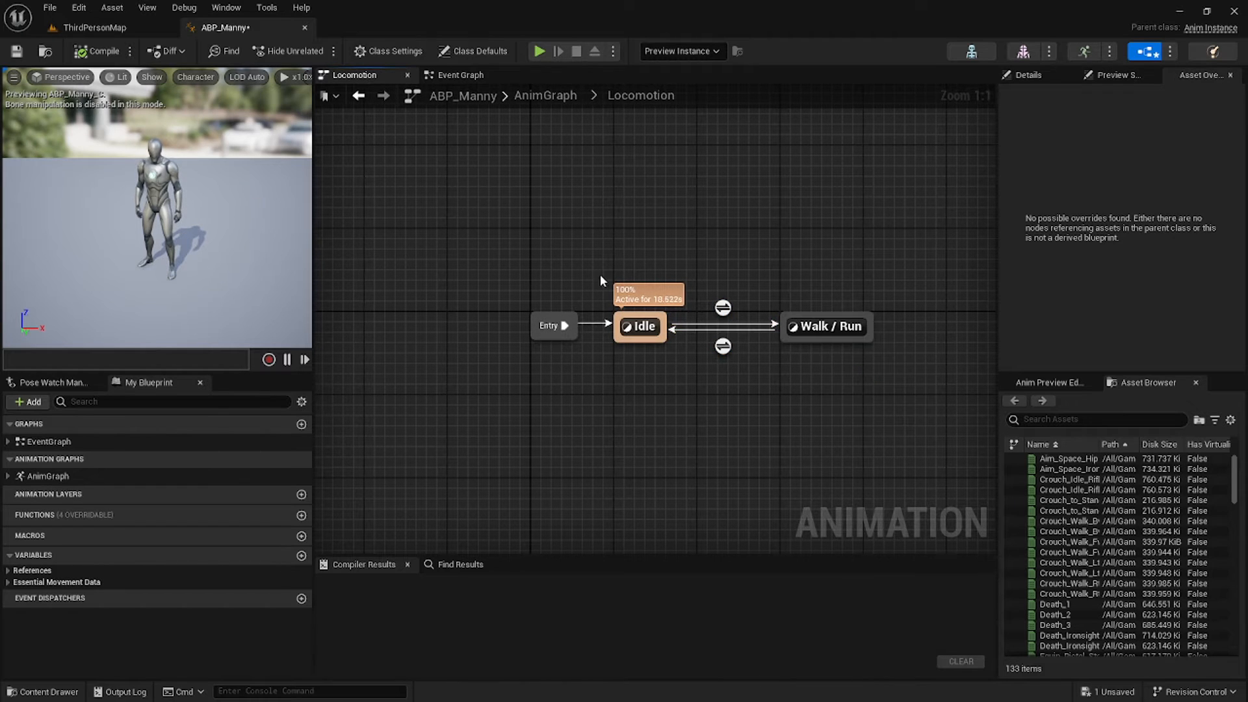
drag(600, 276, 840, 347)
key(Delete)
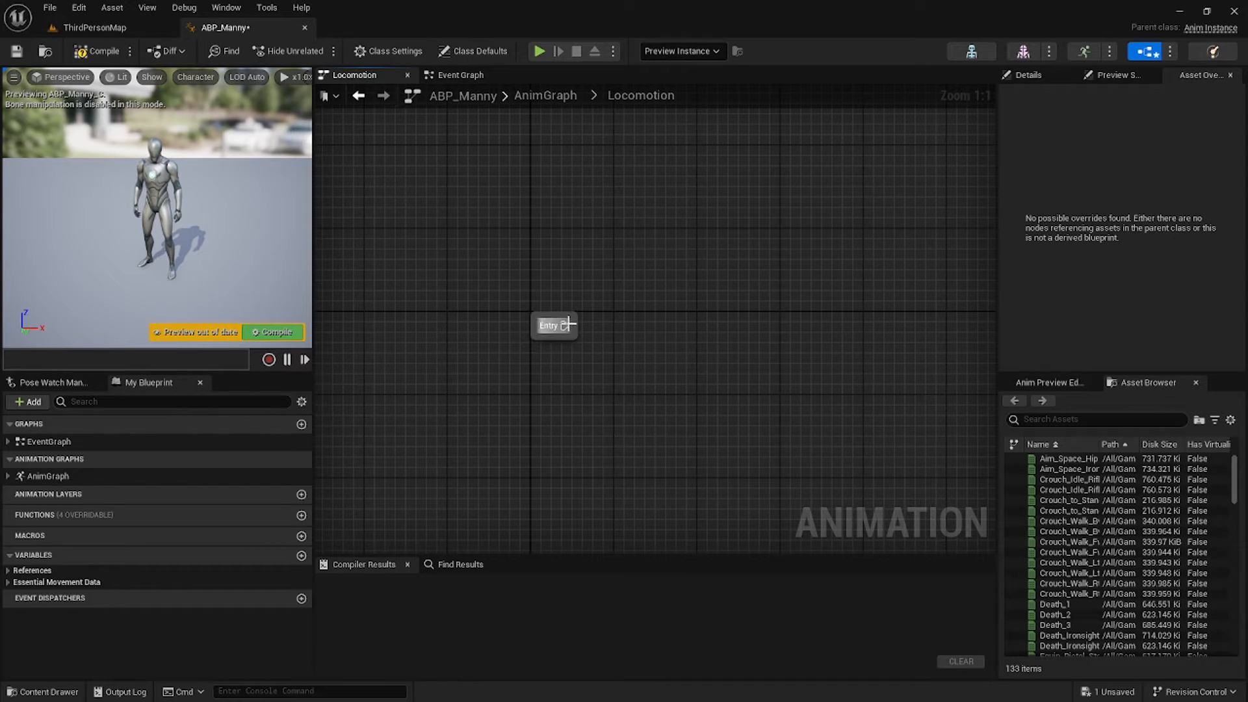
drag(569, 324, 626, 329)
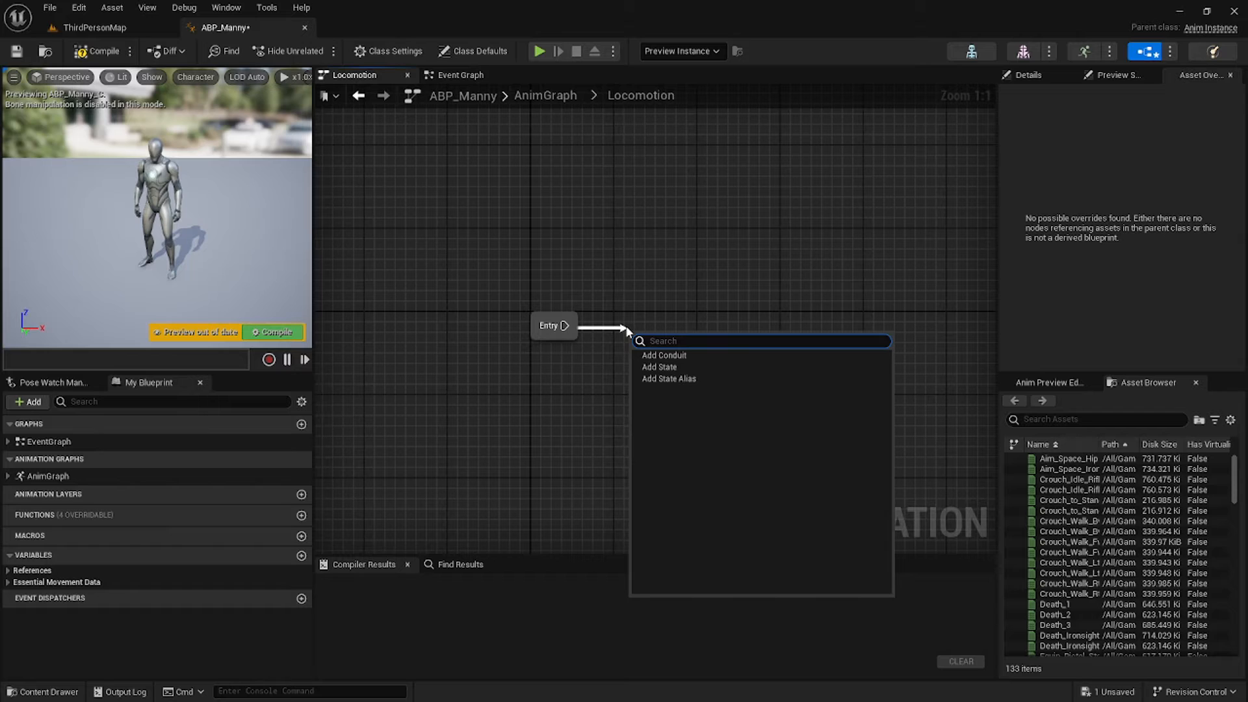
click(657, 367)
text(Unarmed)
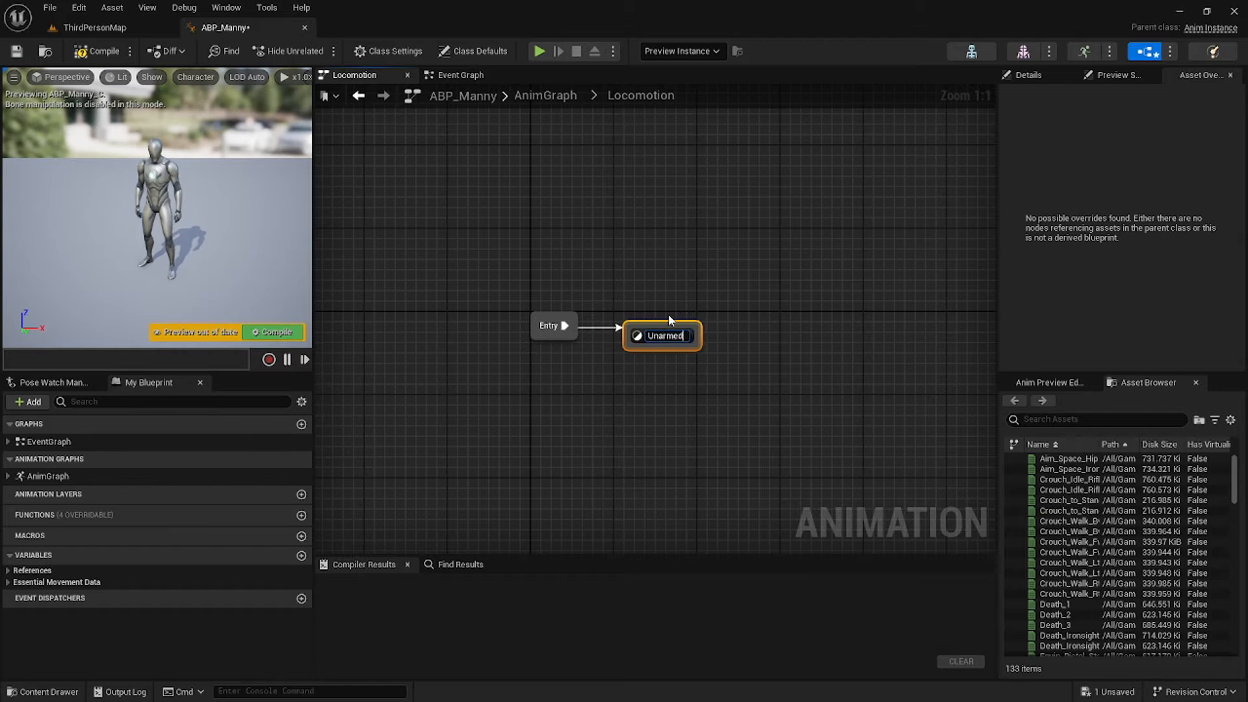
key(Return)
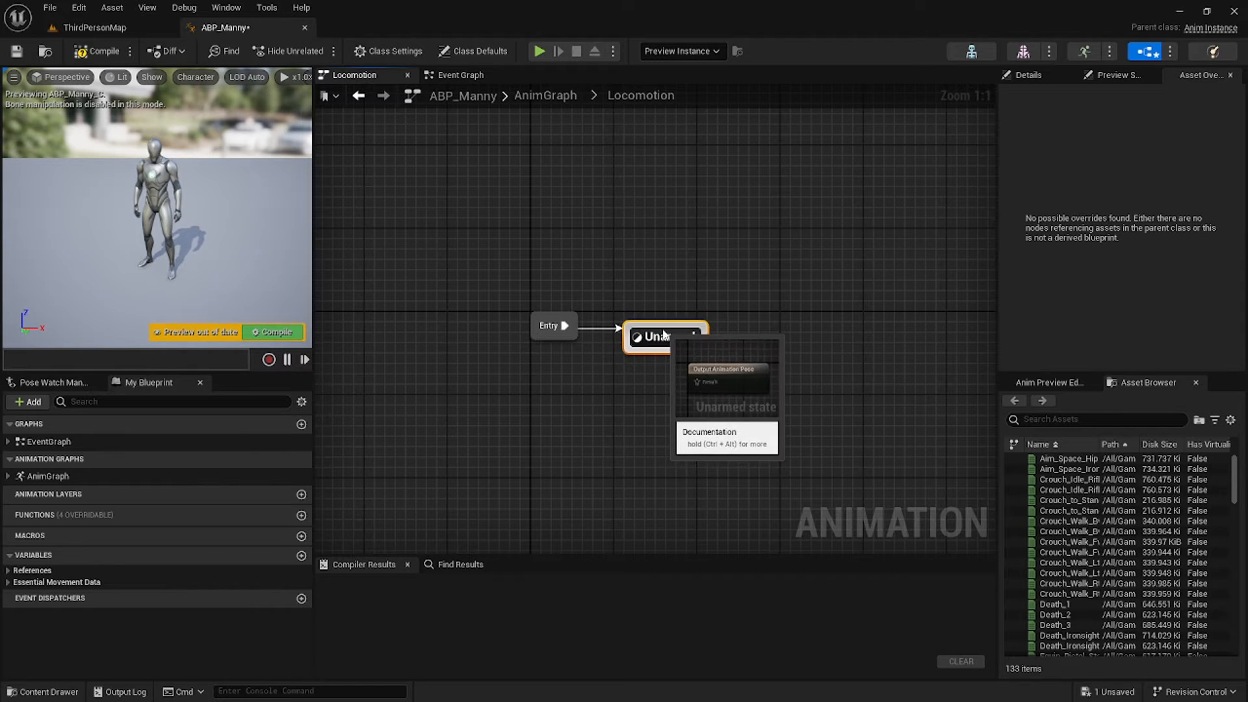
Add an Armed Rifle state linked to Unarmed, place it above Unarmed, then compile and save.
drag(660, 331, 652, 230)
text(add)
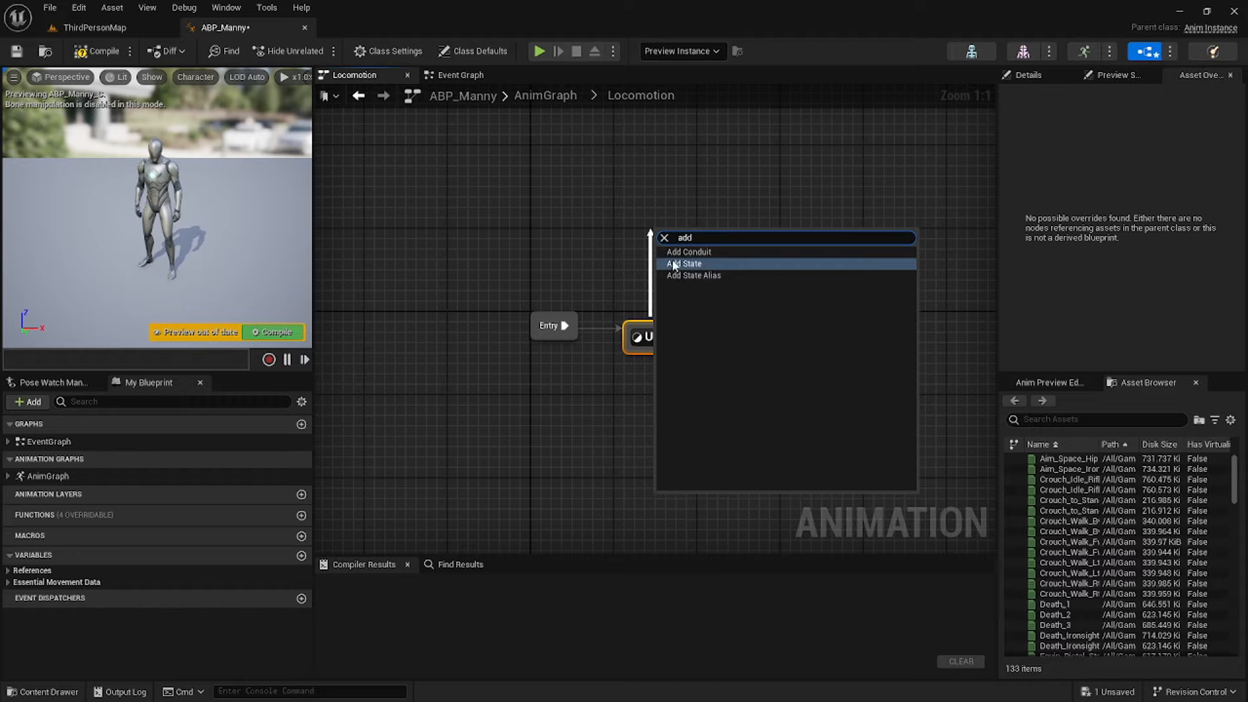
click(679, 264)
text(Armed)
key(Return)
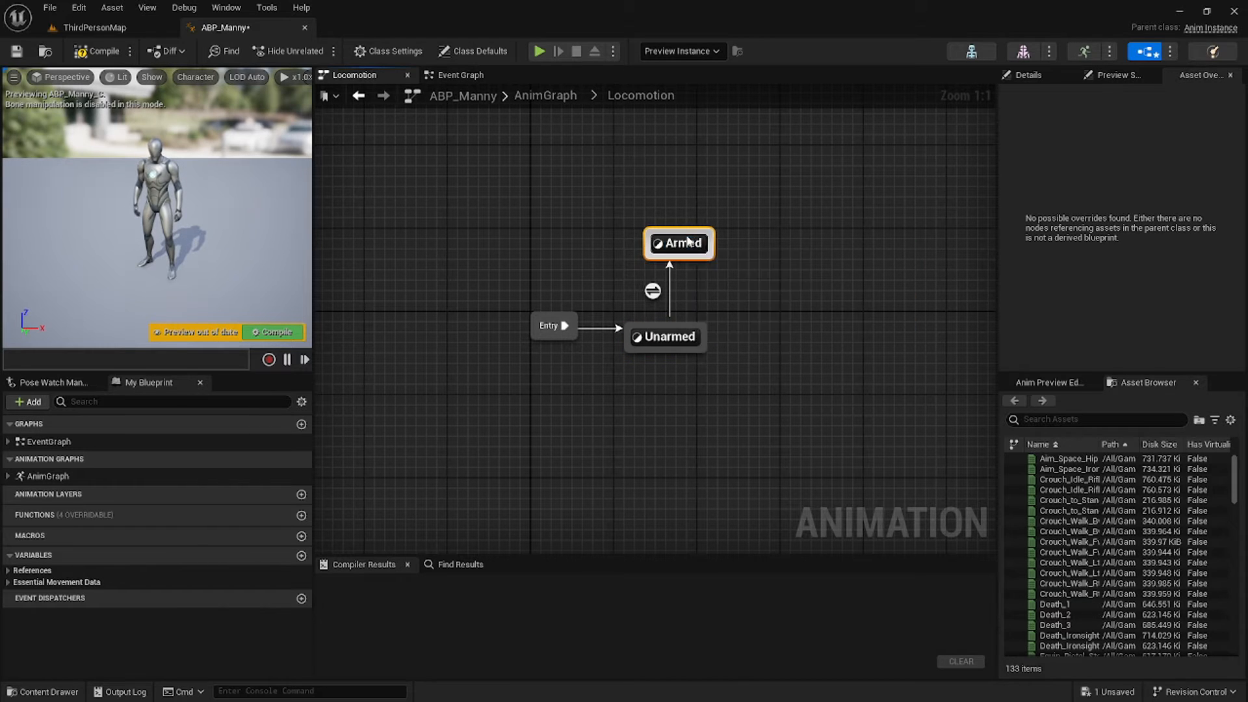
click(678, 237)
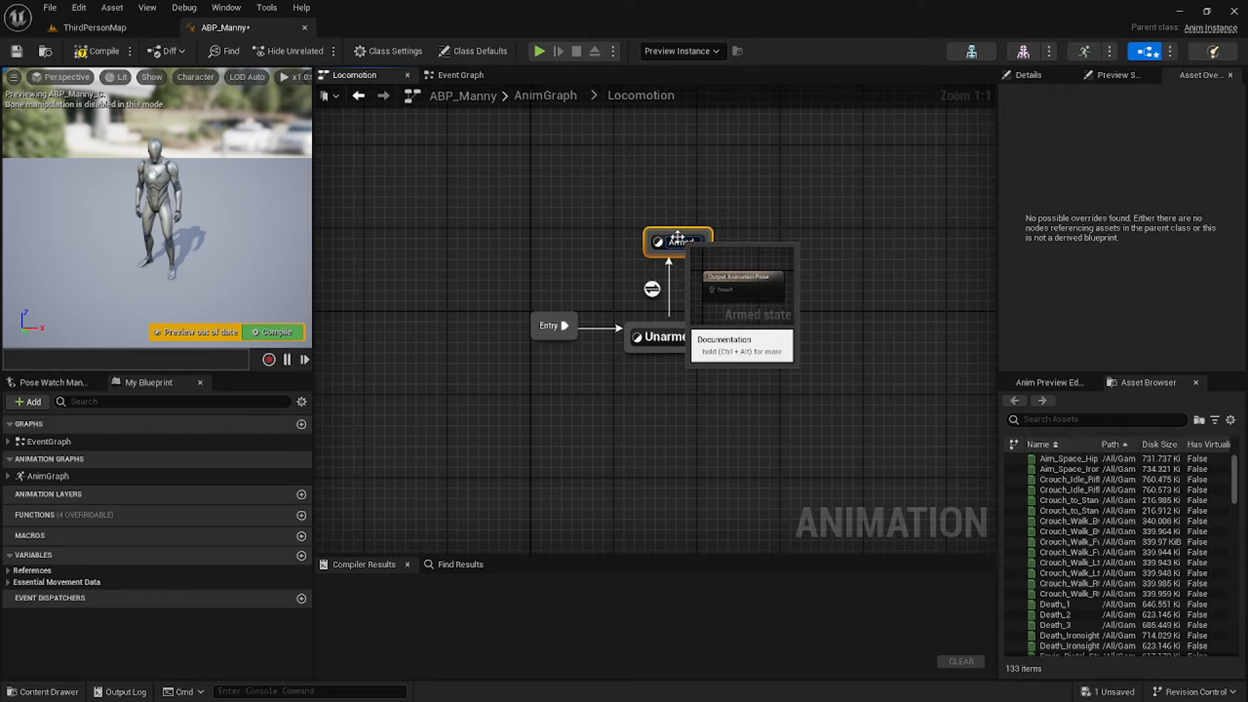
key(Return)
drag(696, 243, 682, 337)
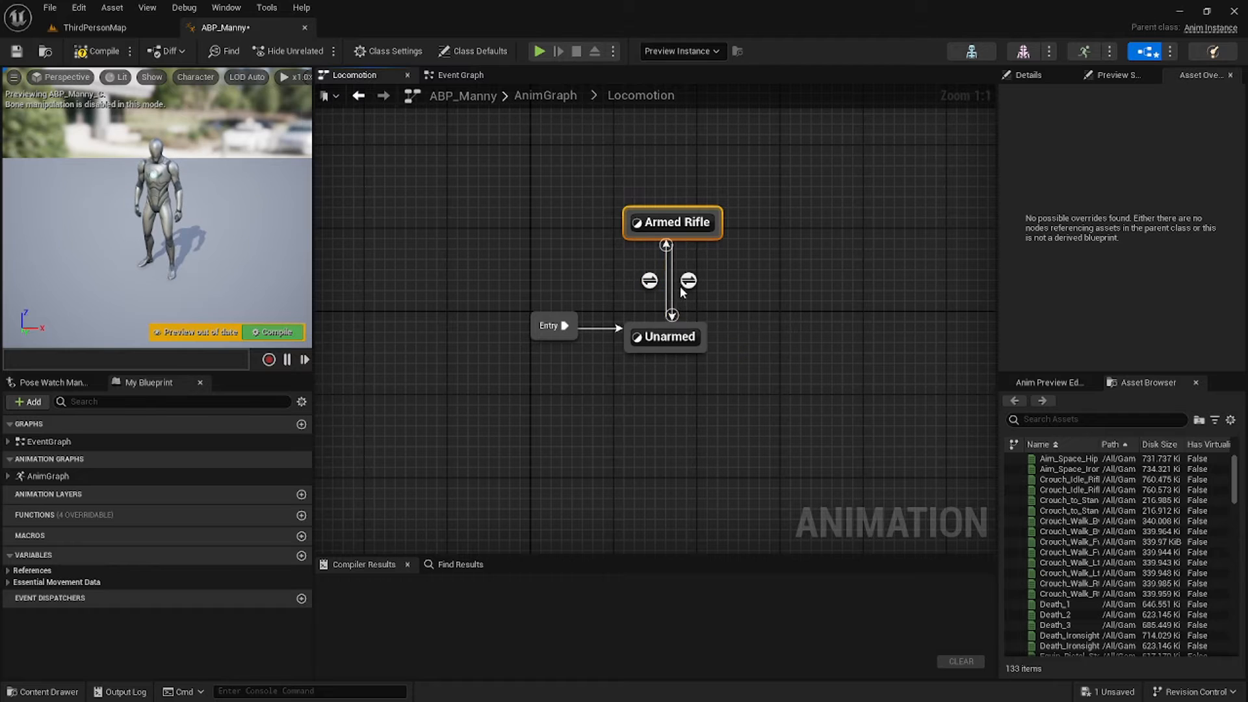
key(ctrl+s)
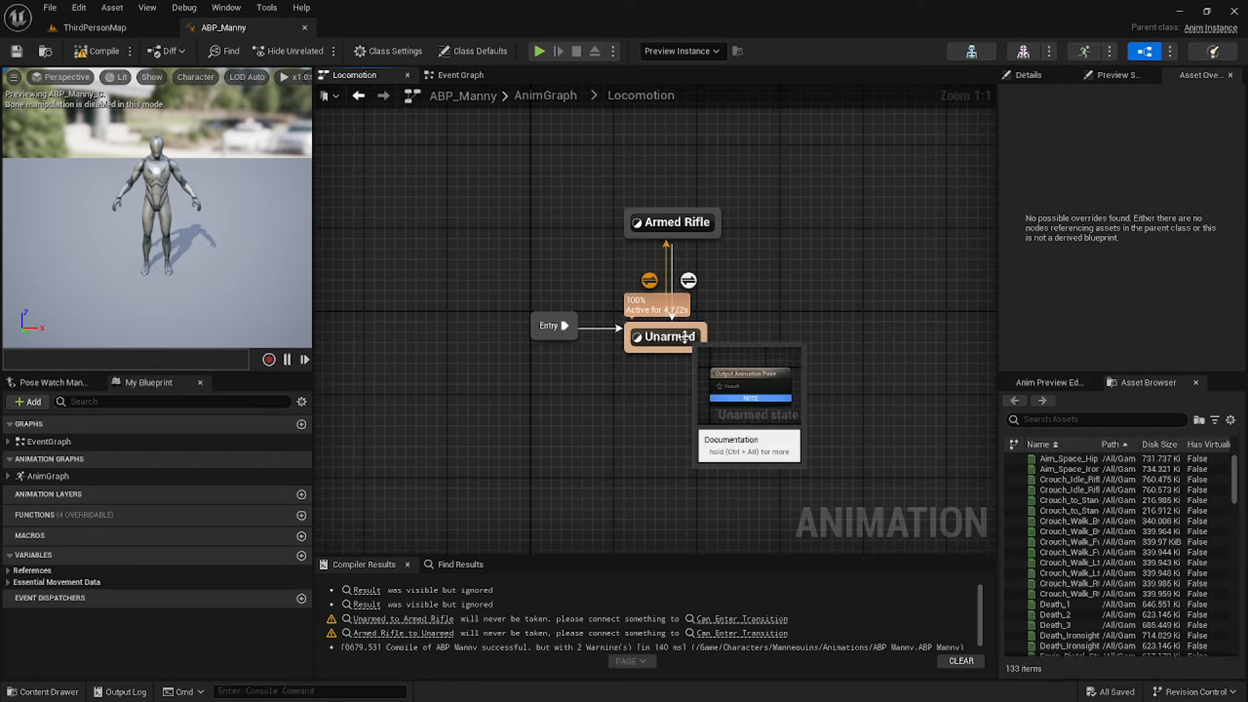
Place BS_Unarmed in the Unarmed state graph and bring in GroundSpeed.
double_click(680, 336)
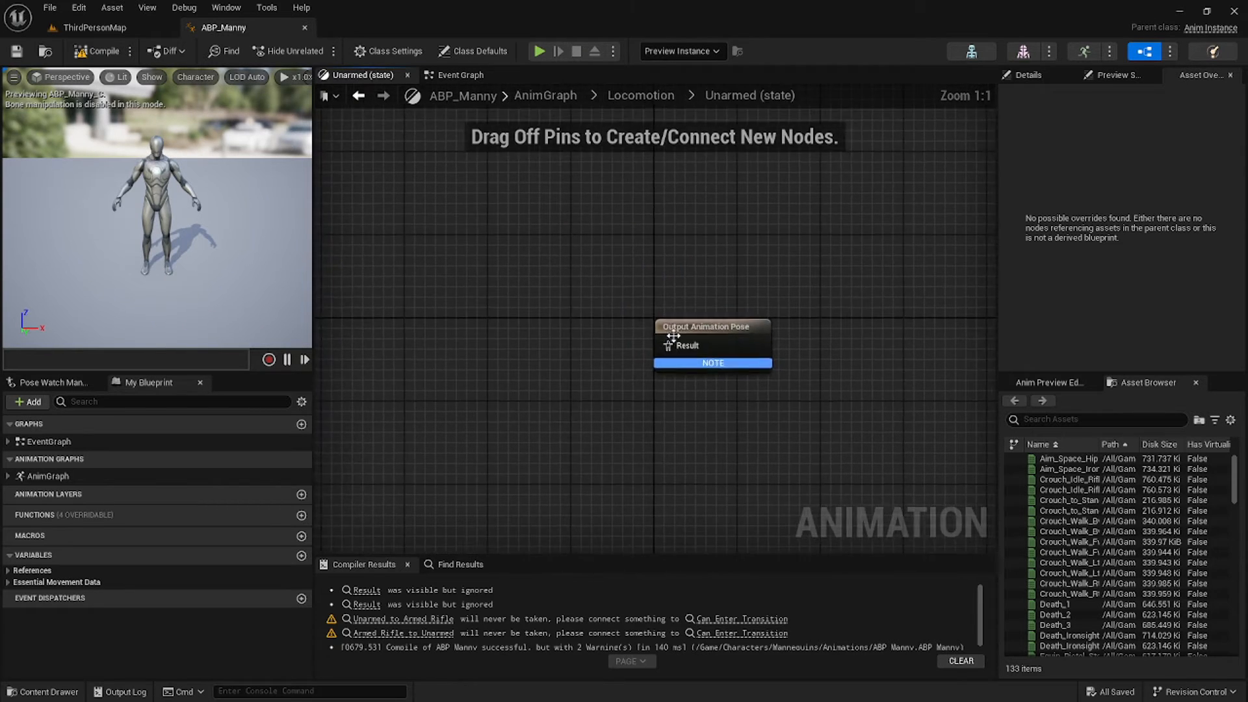
click(1088, 420)
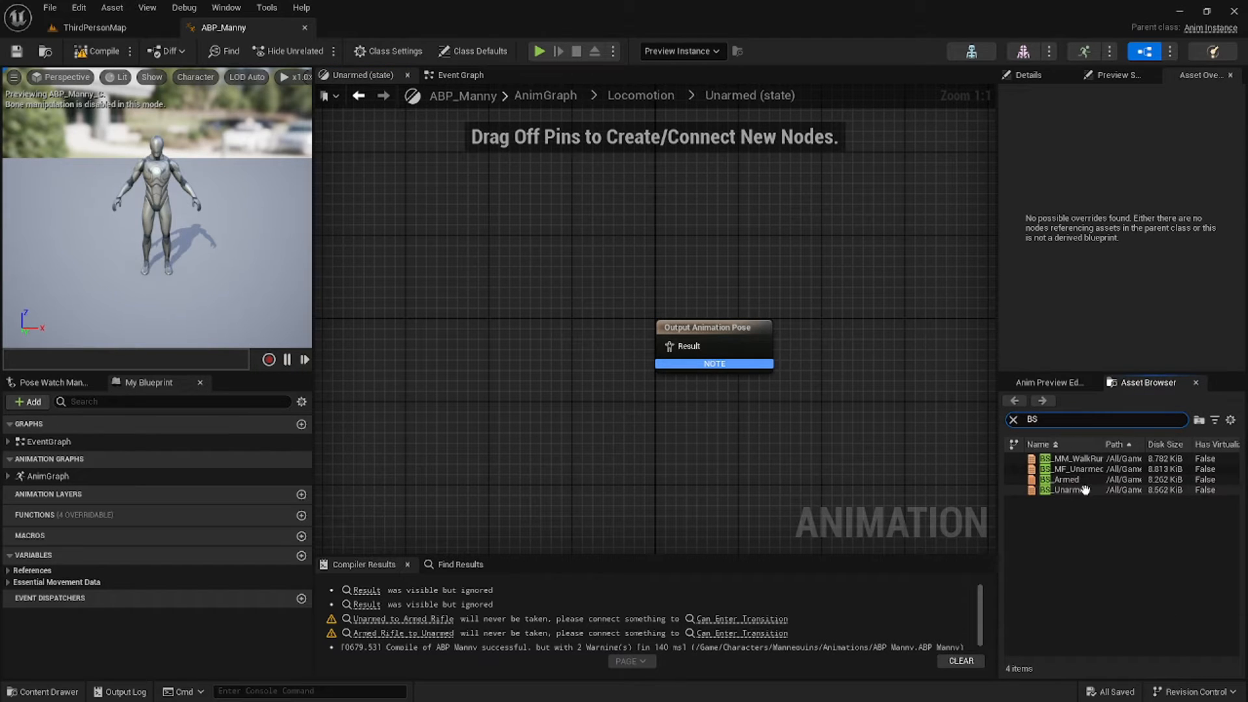
drag(1066, 489, 669, 346)
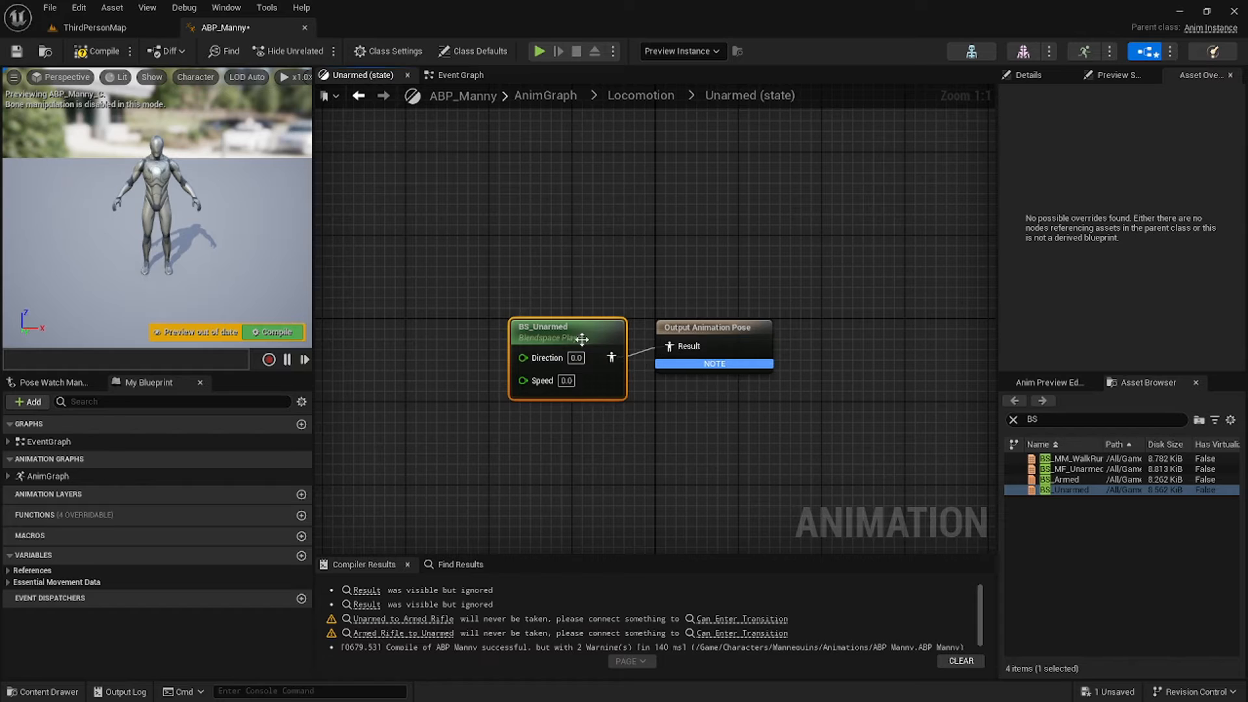
click(10, 570)
click(9, 615)
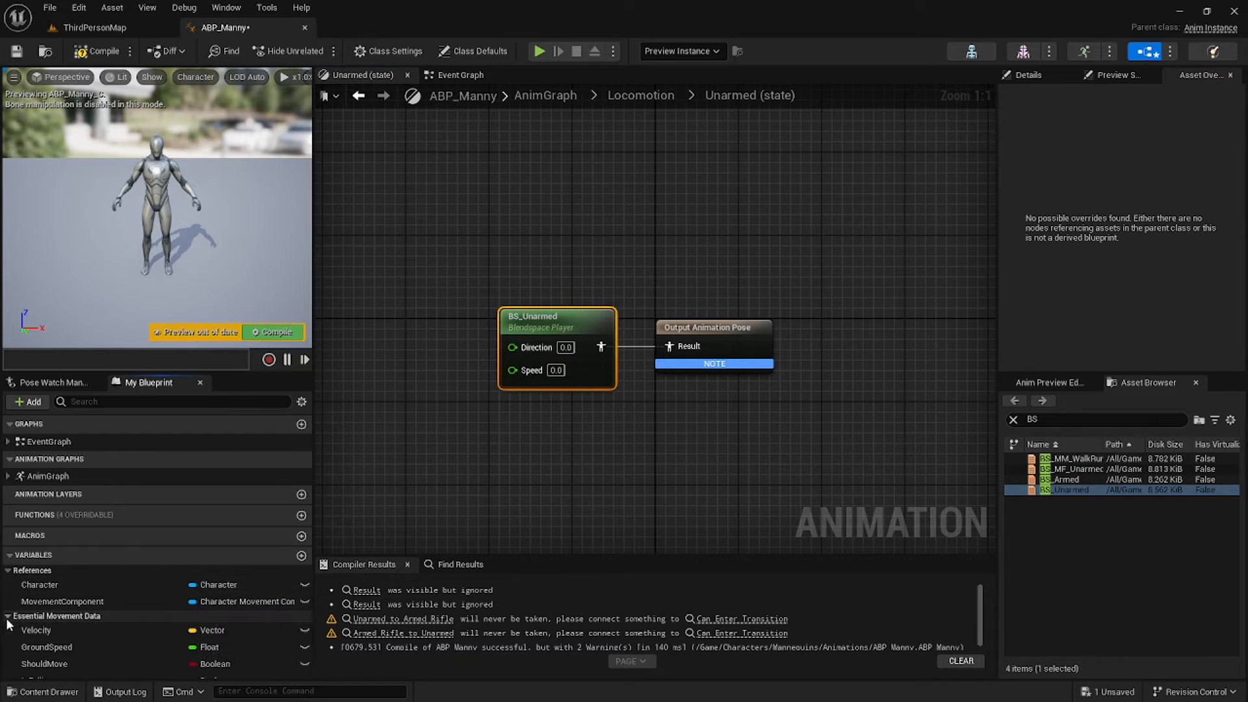
scroll(61, 627, down, 1)
drag(64, 619, 508, 373)
In the Armed Rifle state, wire BS_Armed to the Output Pose with GroundSpeed driving Speed.
click(1071, 477)
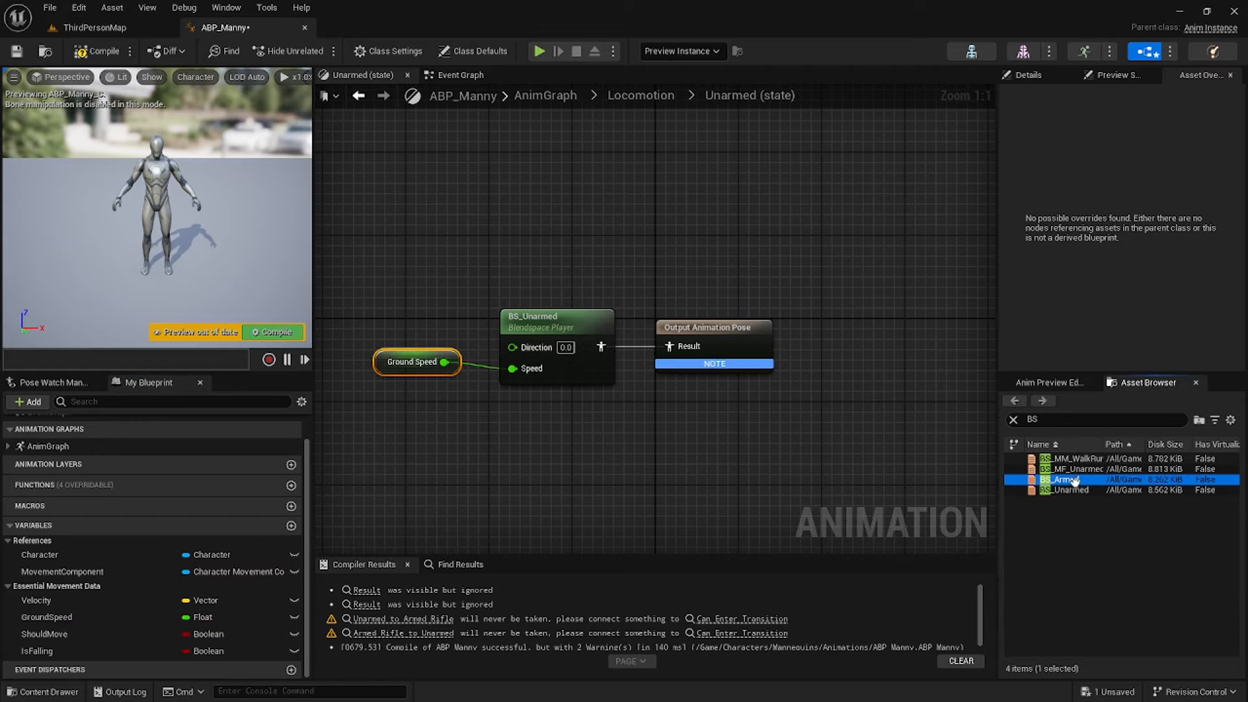
click(655, 101)
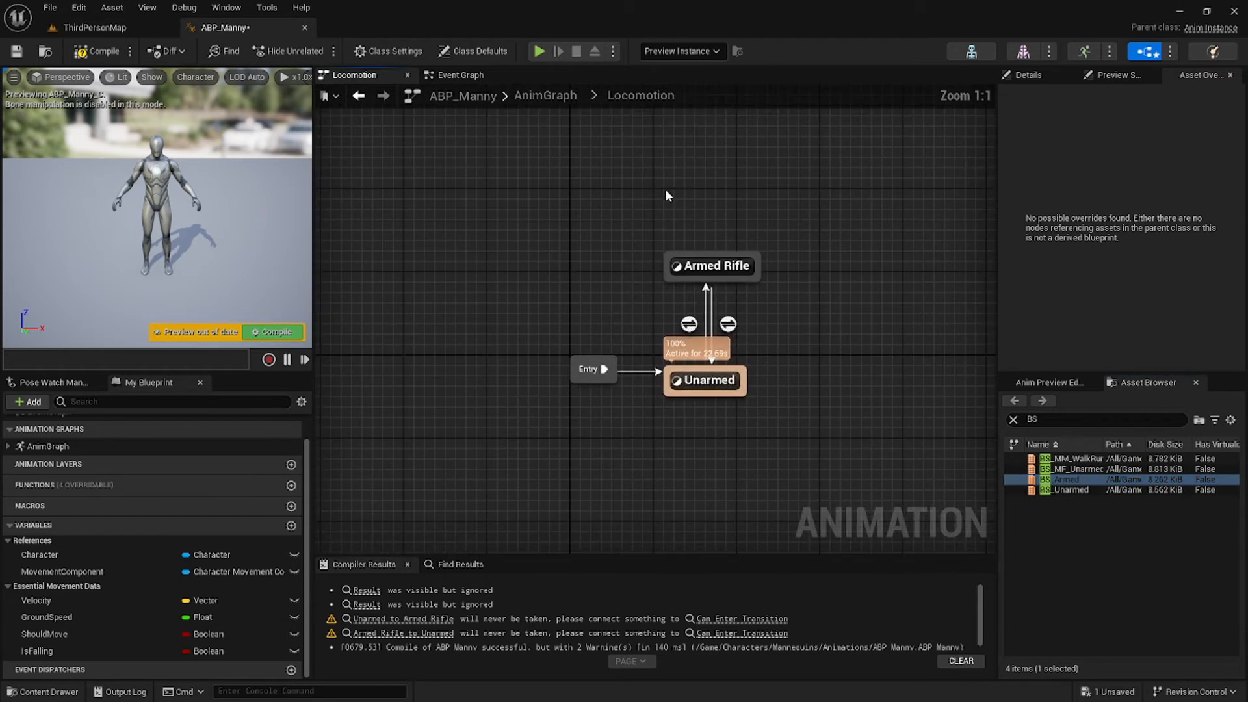
double_click(718, 278)
drag(1053, 478, 498, 325)
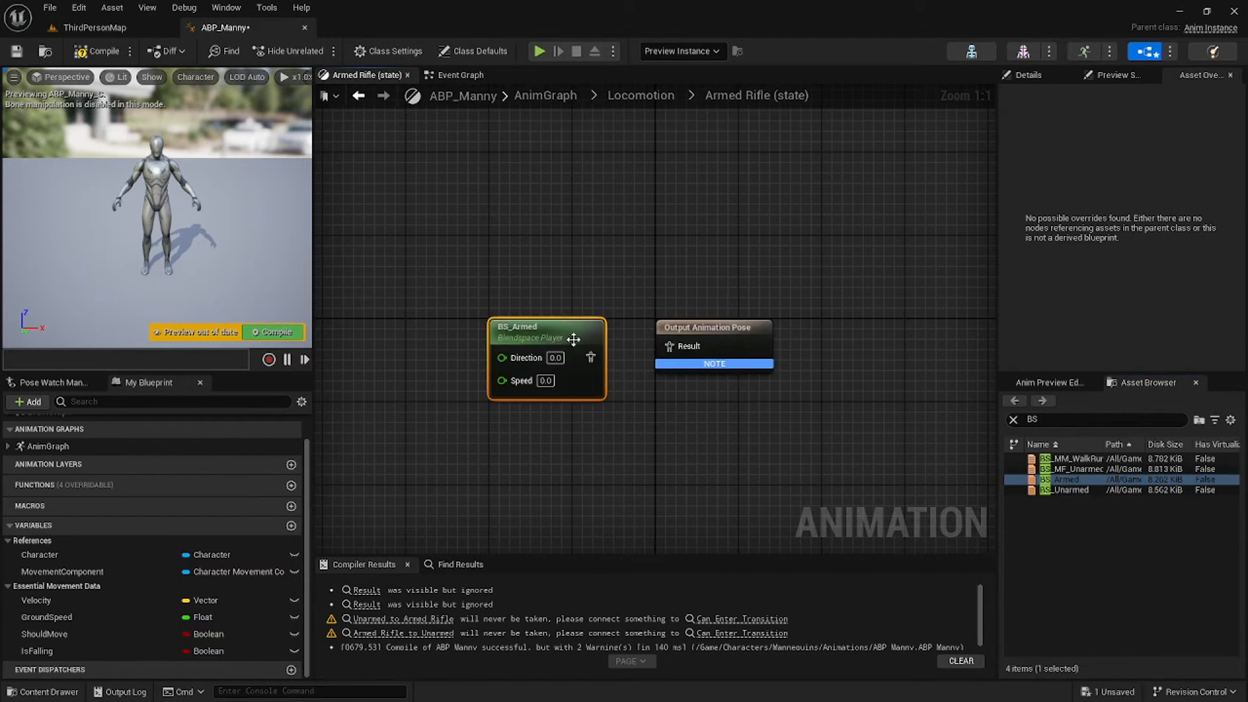
drag(590, 357, 669, 347)
drag(563, 330, 563, 319)
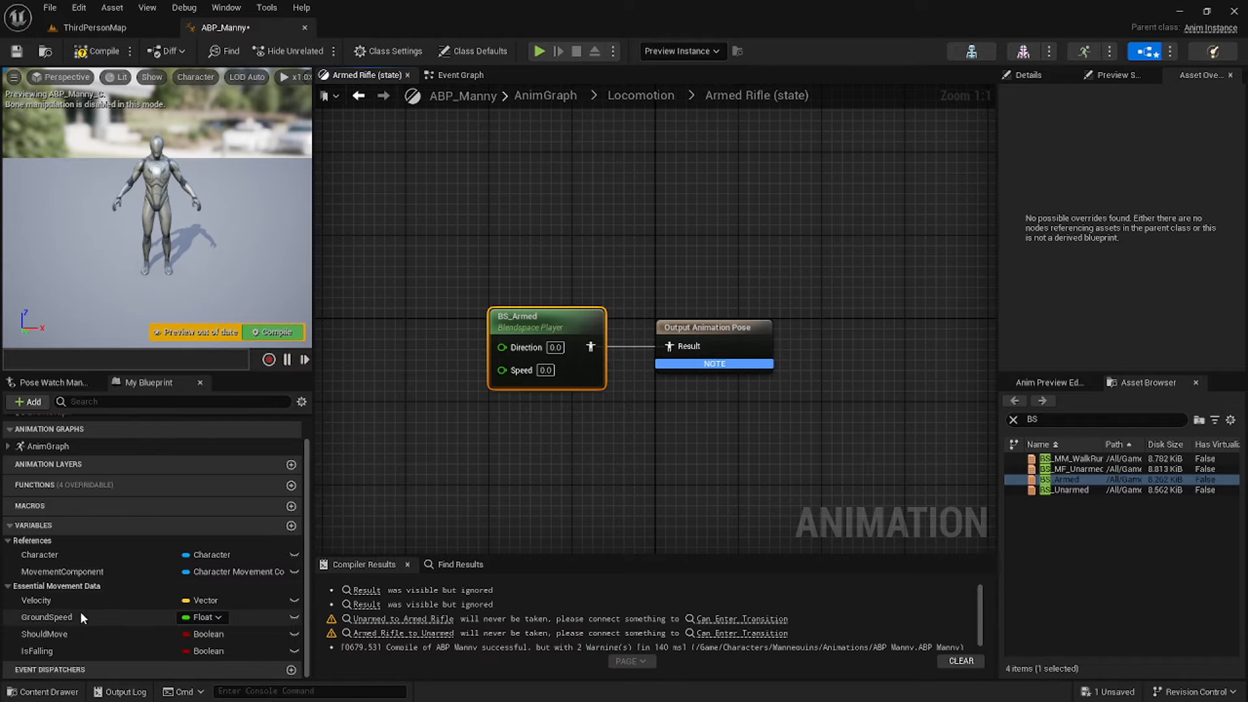
drag(80, 614, 507, 368)
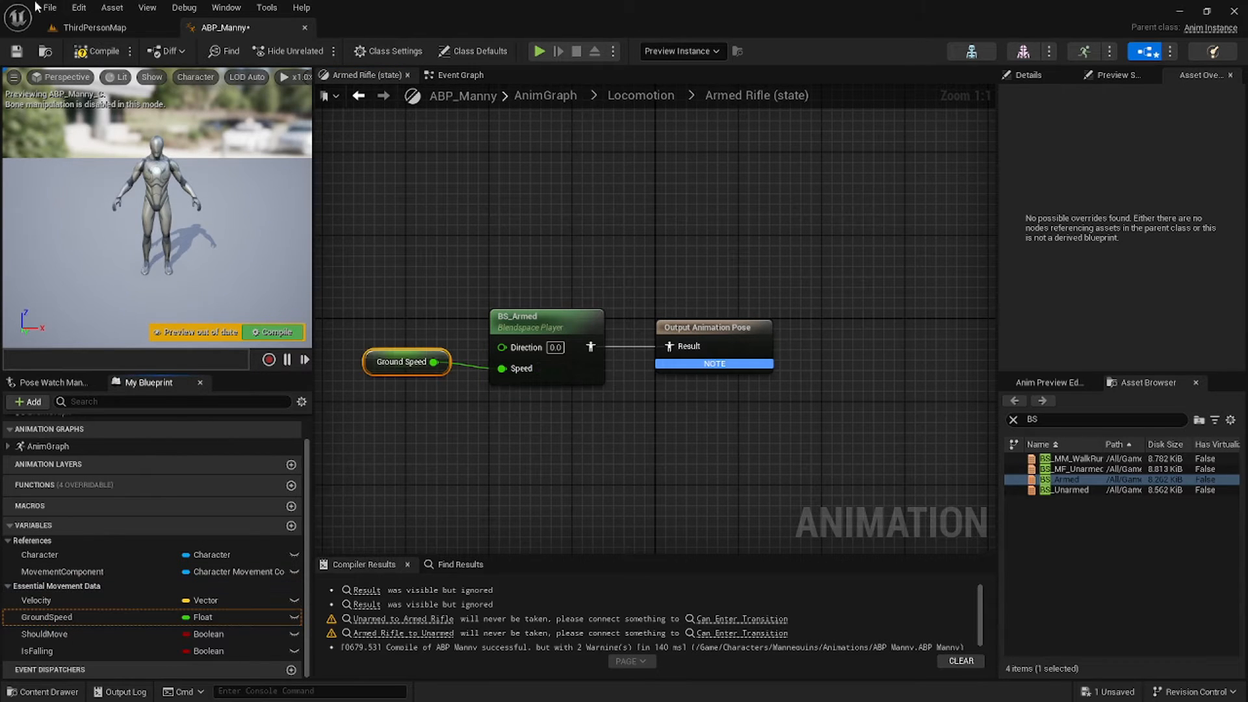
click(98, 51)
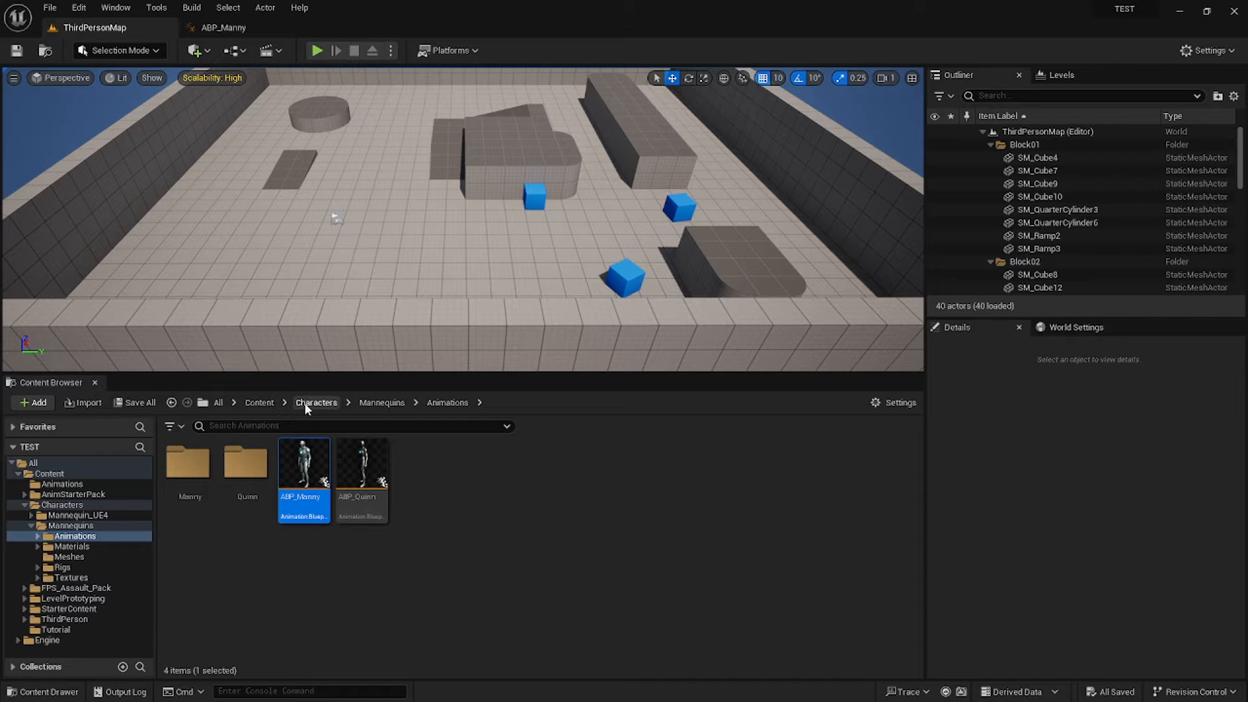
Open BP_ThirdPersonCharacter from Content > ThirdPerson > Blueprints.
click(258, 404)
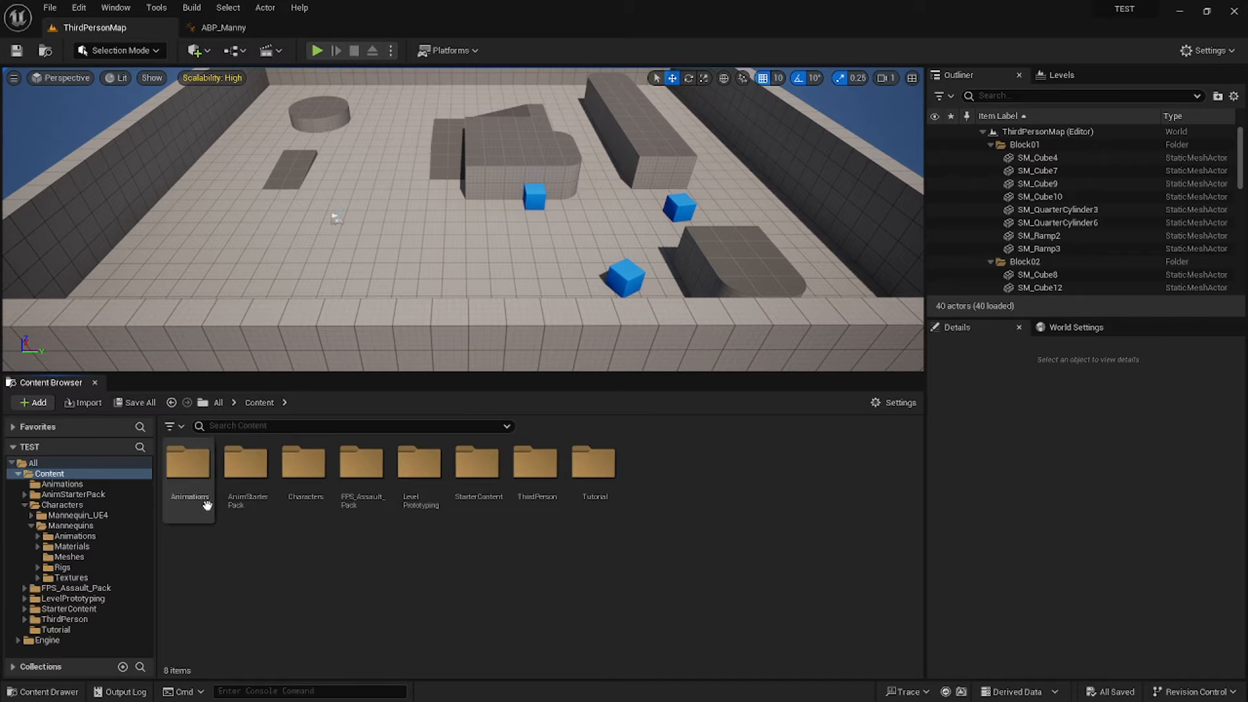
double_click(550, 506)
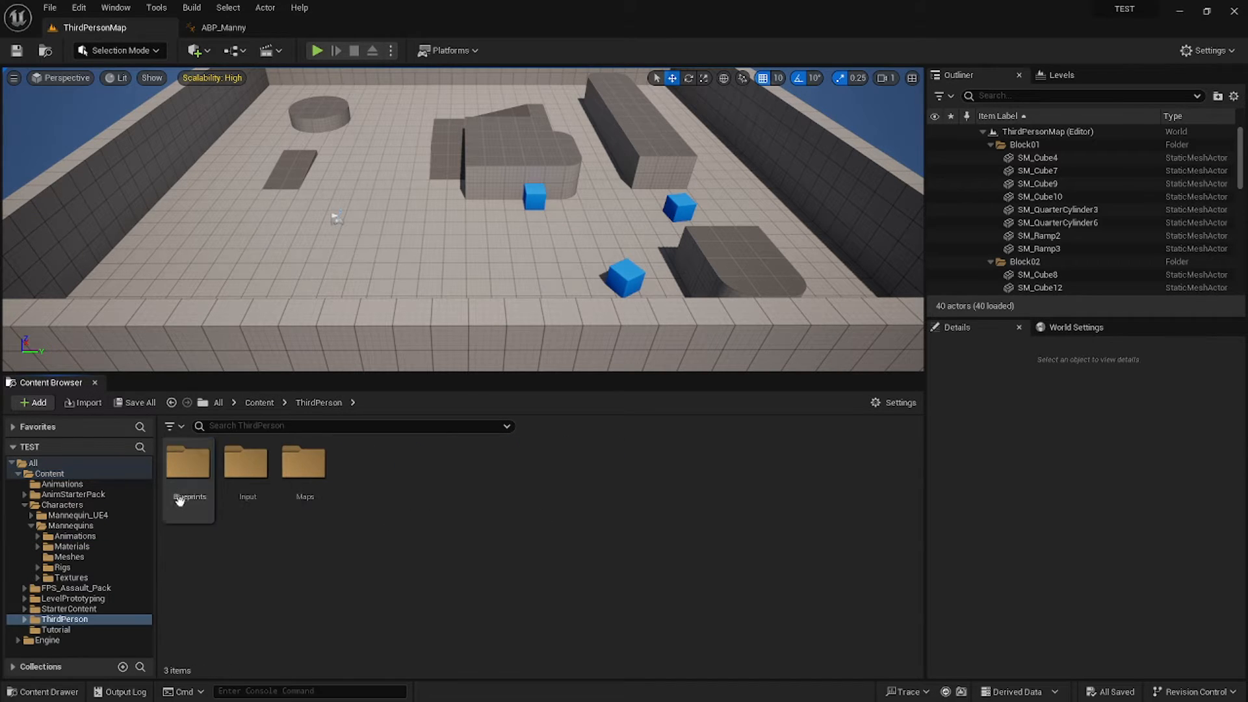
click(178, 500)
double_click(177, 501)
click(196, 494)
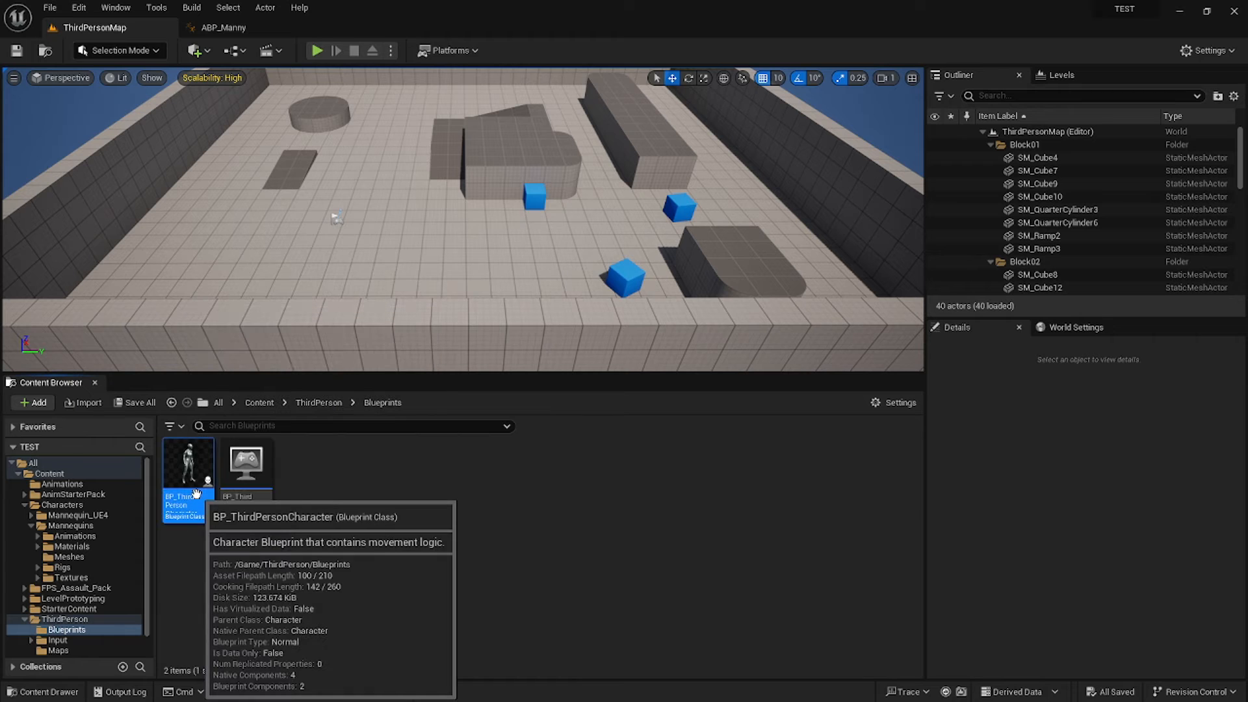
double_click(196, 494)
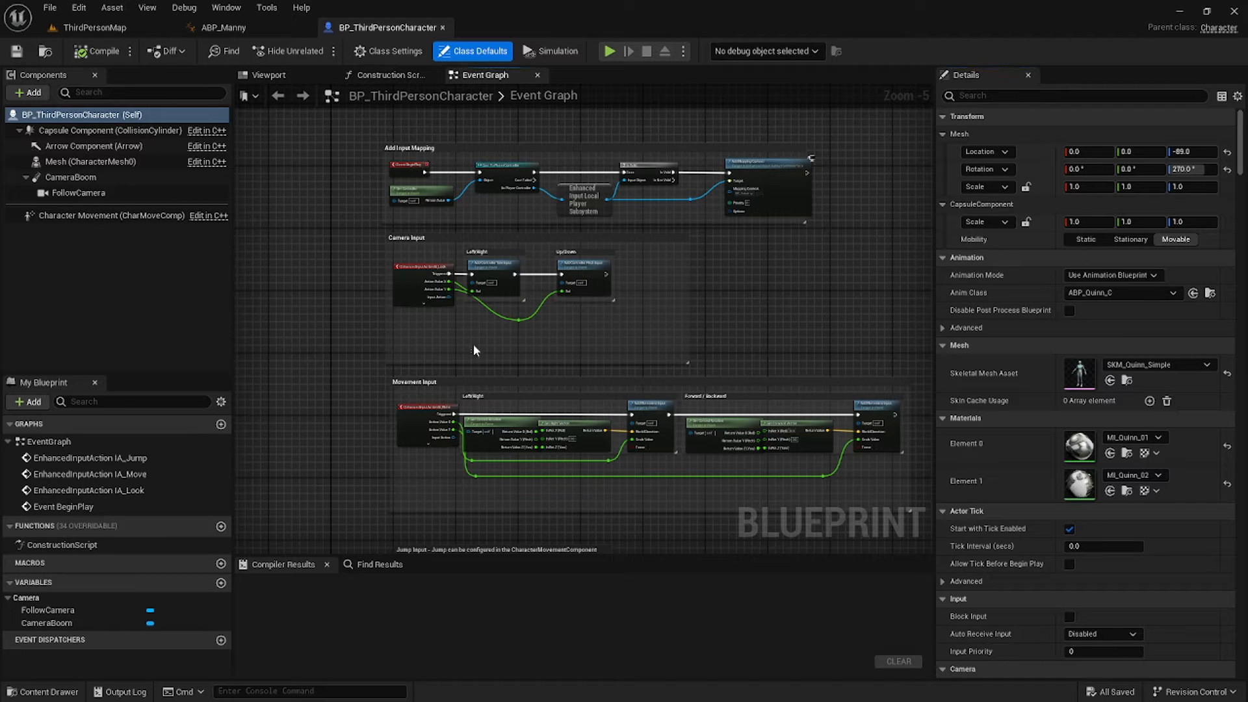
Add a '1' key keyboard event in the empty space below Jump input.
right_drag(473, 347, 491, 305)
right_drag(473, 460, 475, 170)
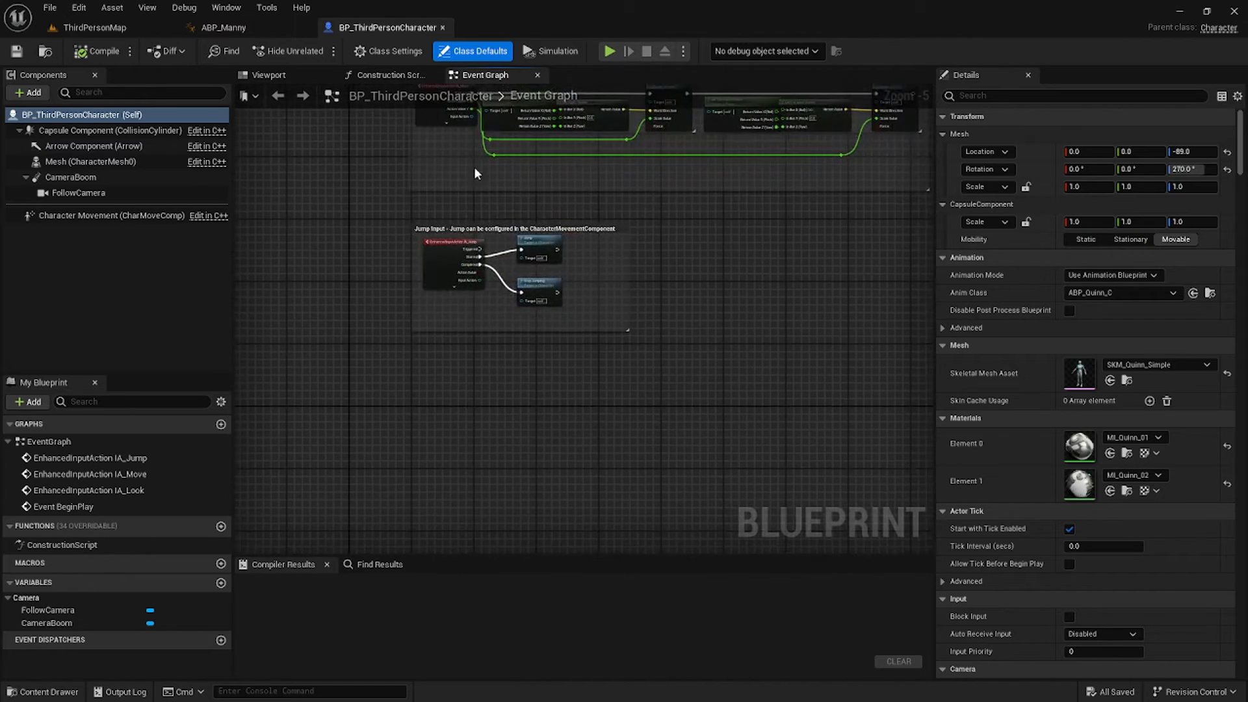
right_click(432, 412)
text(1 key)
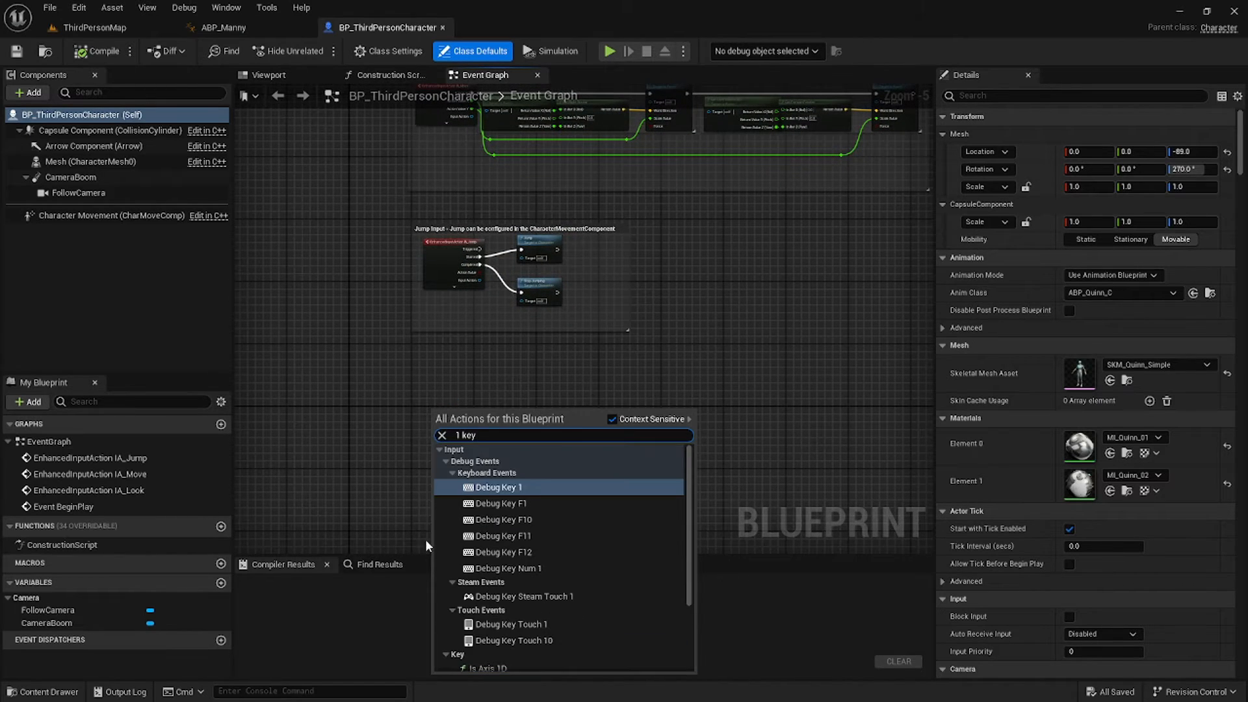
scroll(425, 539, down, 2)
scroll(494, 565, down, 1)
click(490, 660)
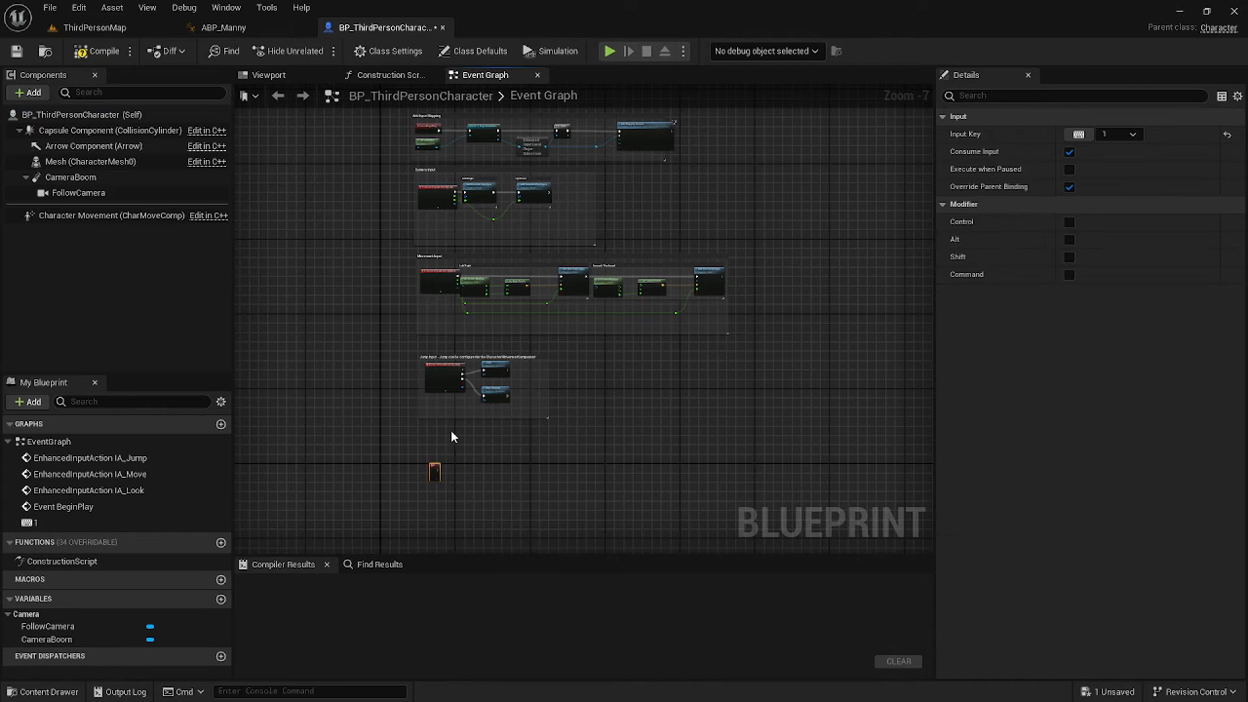
scroll(453, 436, up, 4)
scroll(569, 424, up, 2)
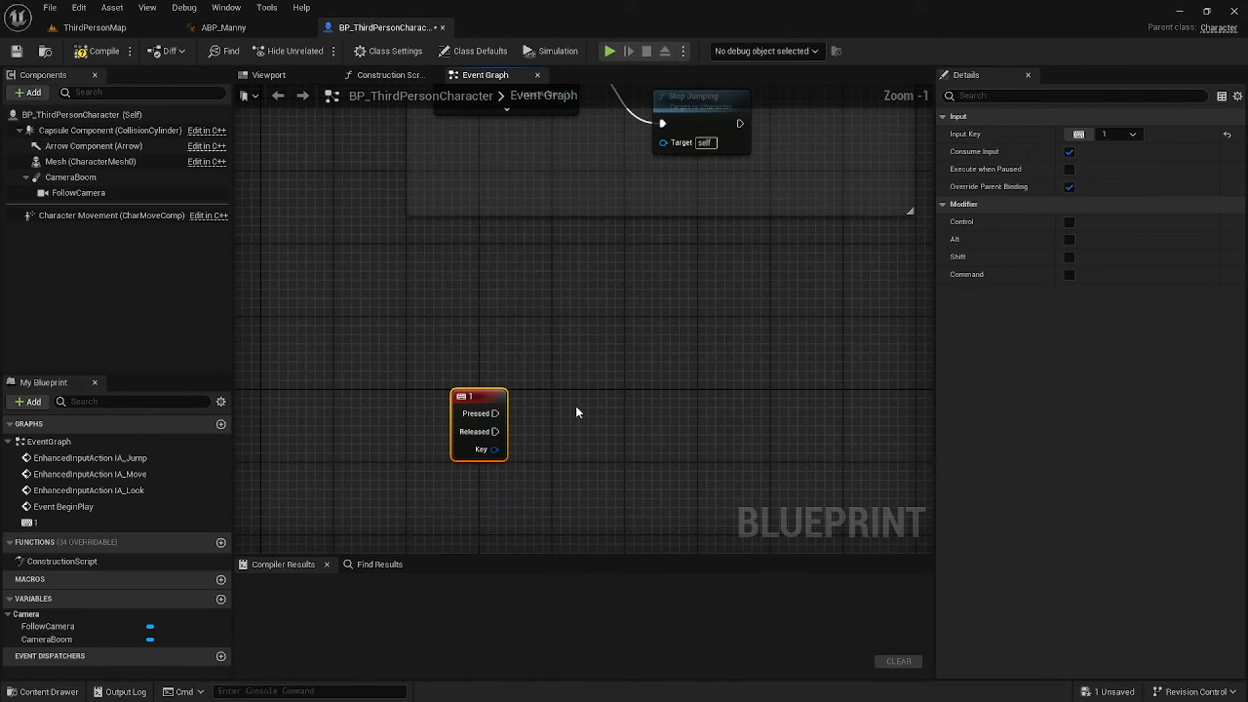
click(576, 403)
Connect the 1 key's Pressed output to a new Flip Flop node.
drag(496, 414, 545, 411)
text(flip flop)
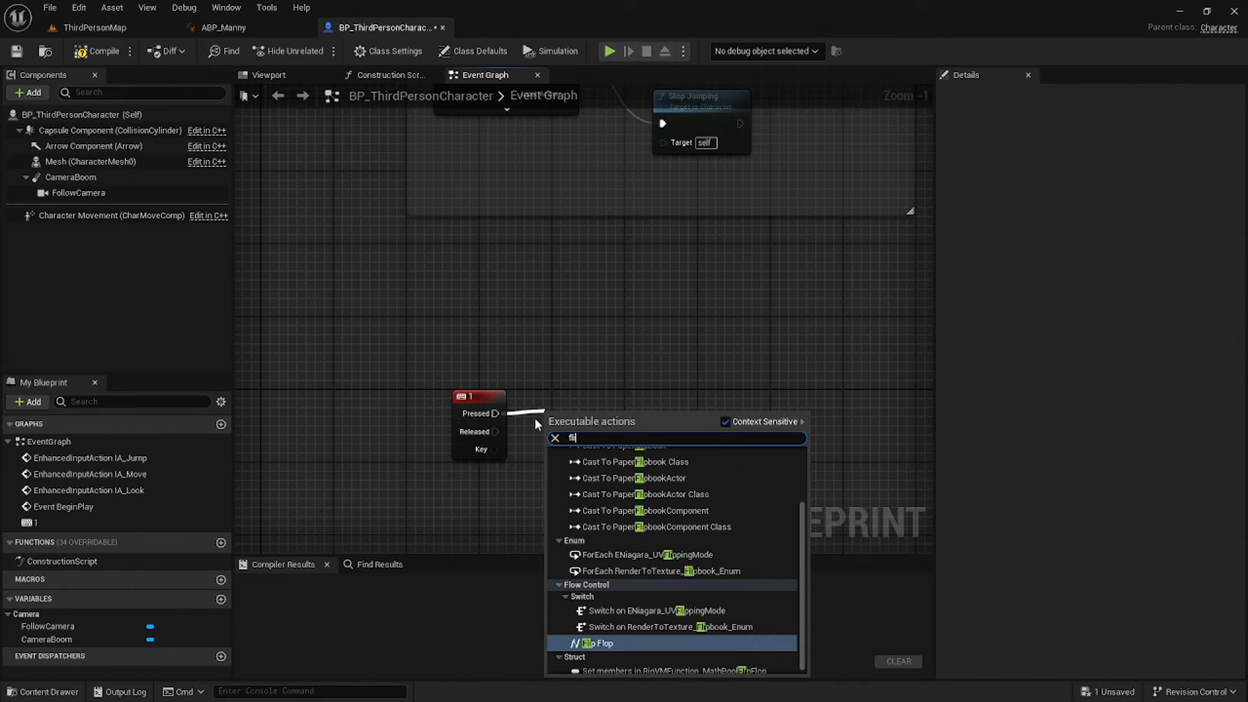
key(Return)
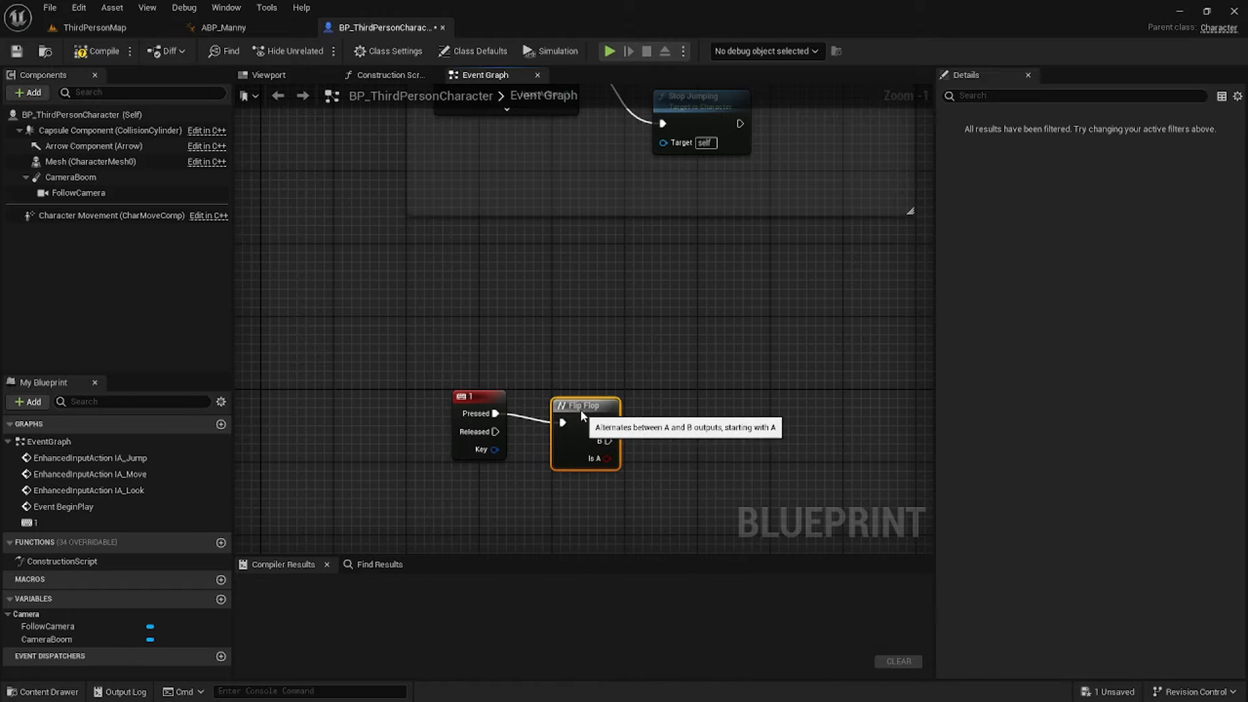
Create an E_State variable of type E Move State and compile the blueprint.
click(221, 598)
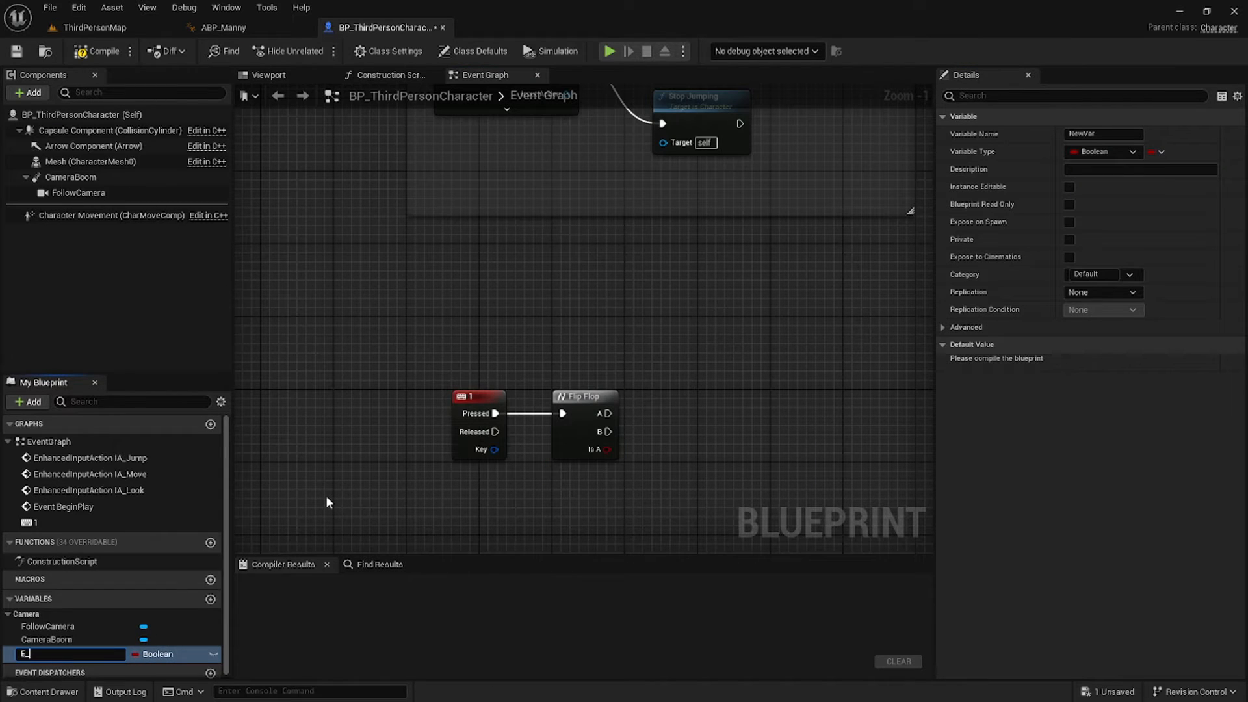
text(E_State)
key(Return)
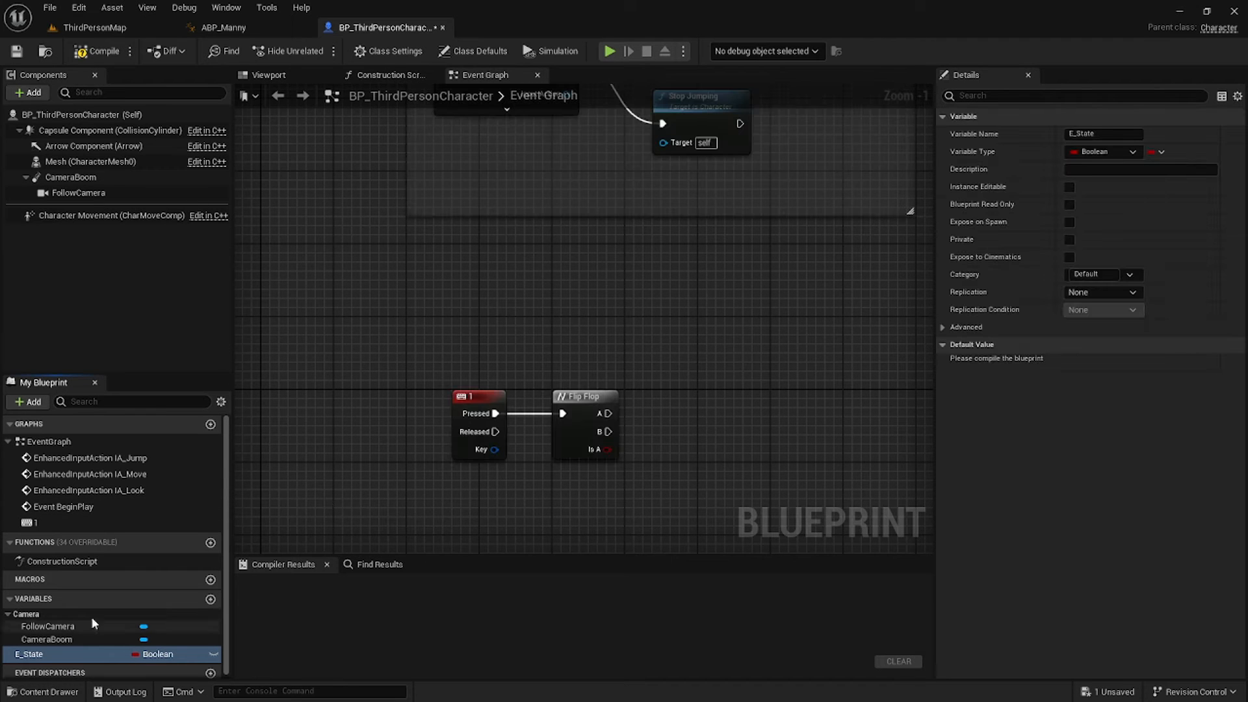
click(145, 654)
text(E_State)
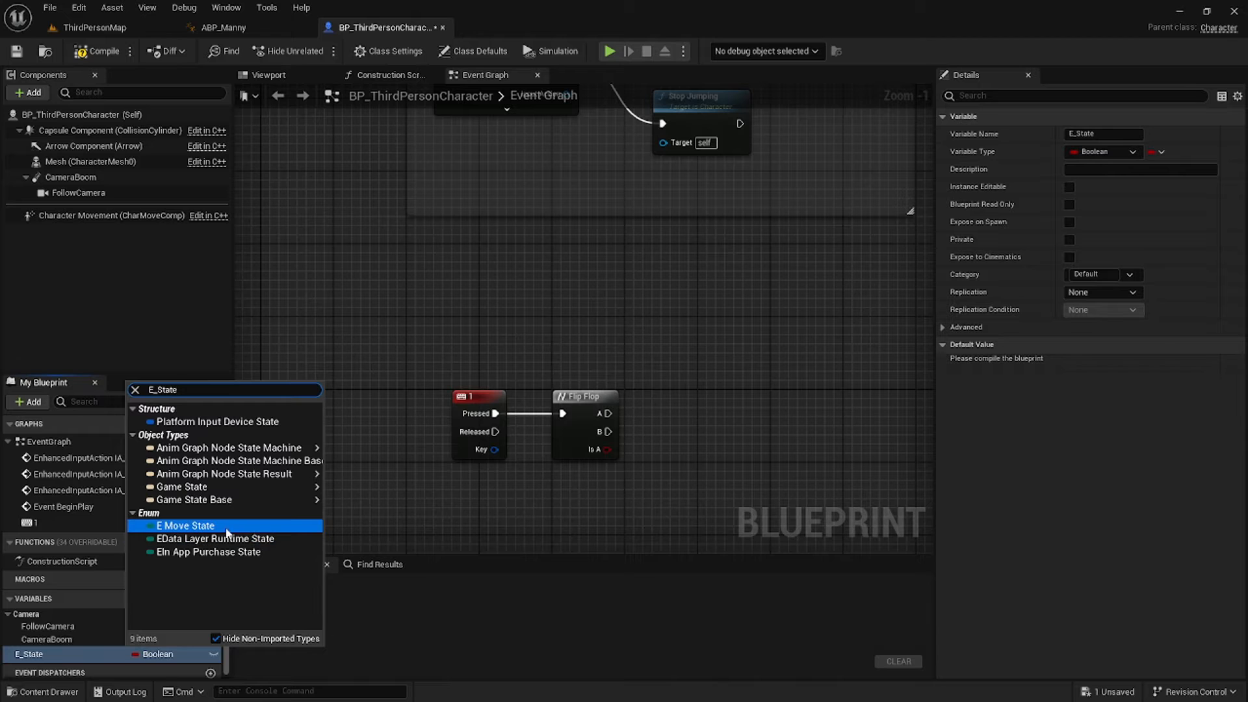
click(256, 527)
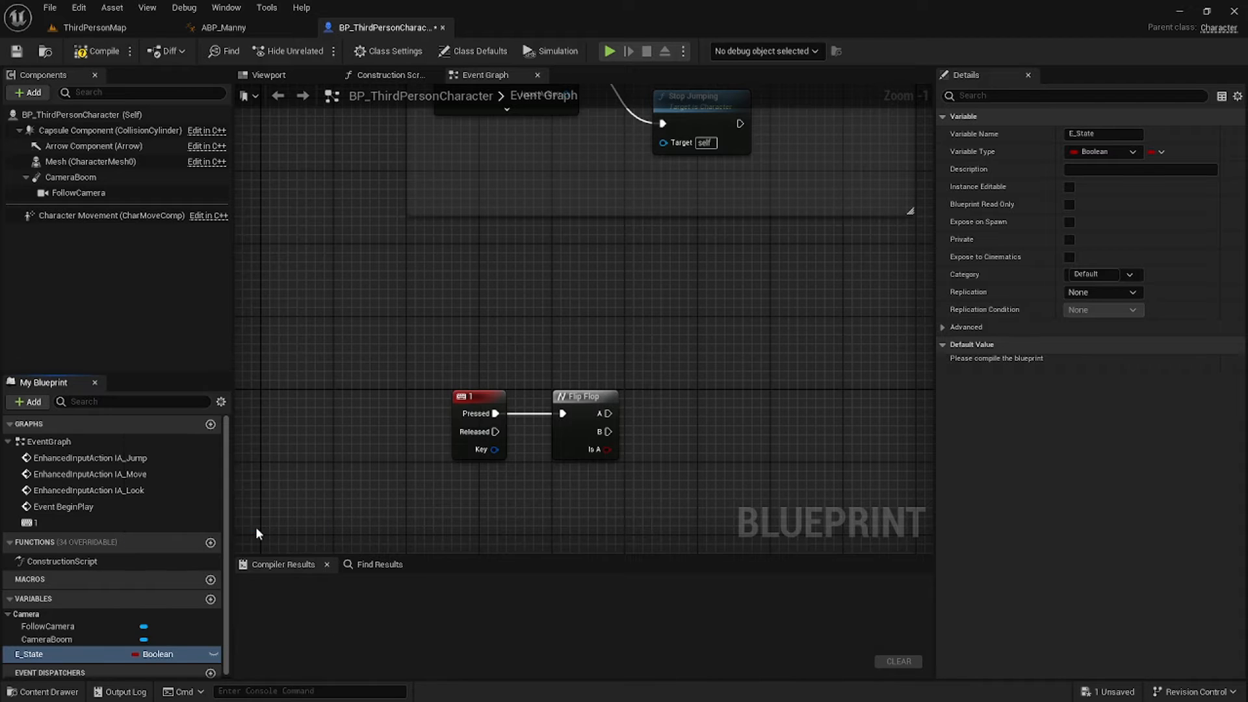
click(119, 57)
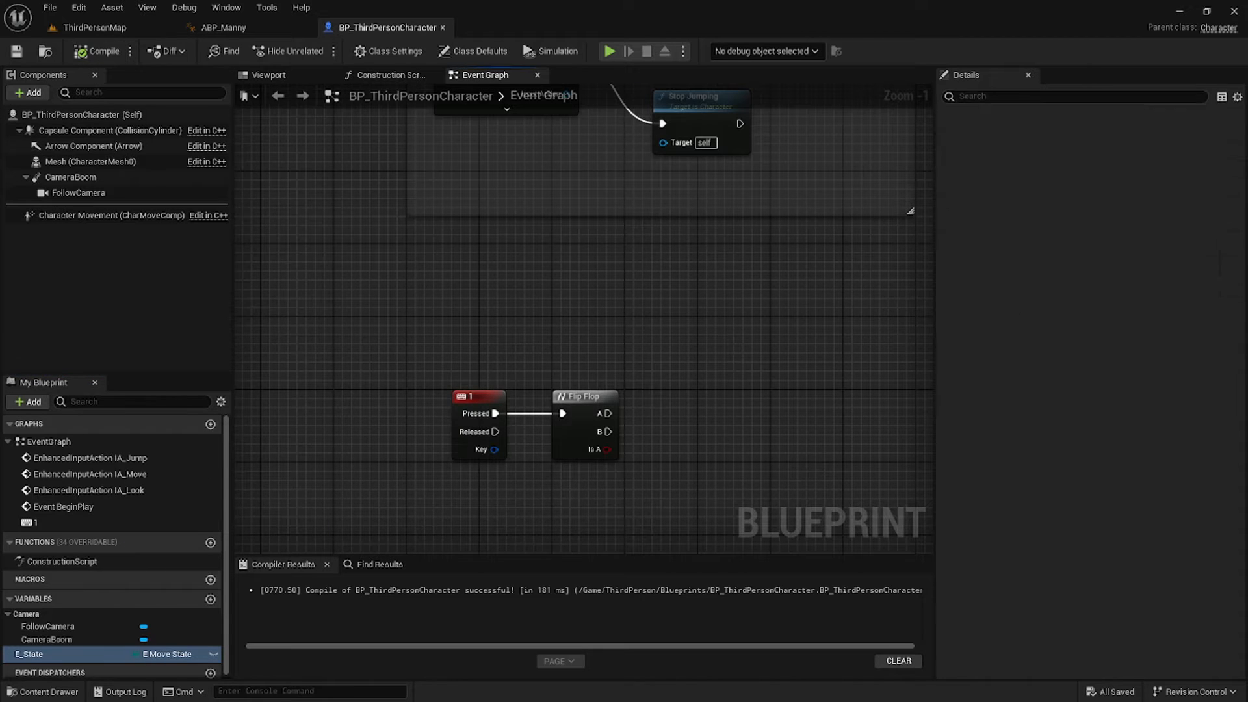
Add SET E_State nodes on the Flip Flop's A and B outputs.
right_drag(665, 428, 609, 382)
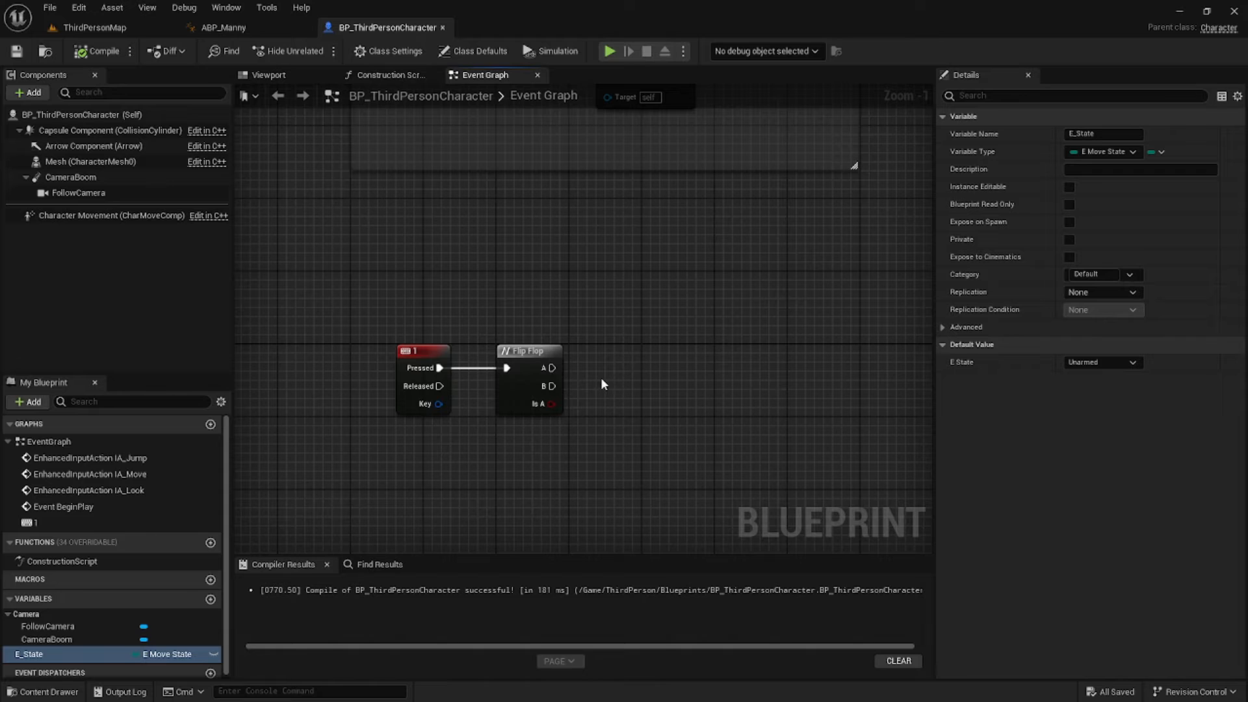
click(81, 657)
drag(541, 378, 550, 368)
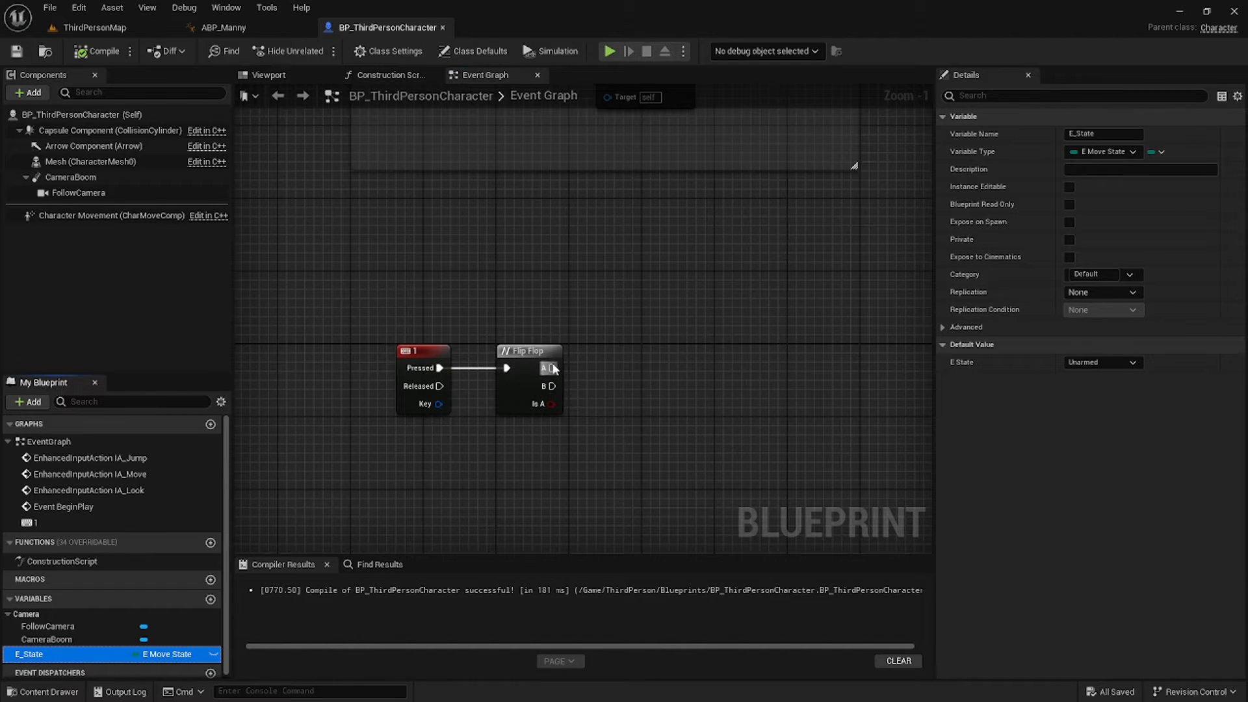
drag(714, 357, 715, 287)
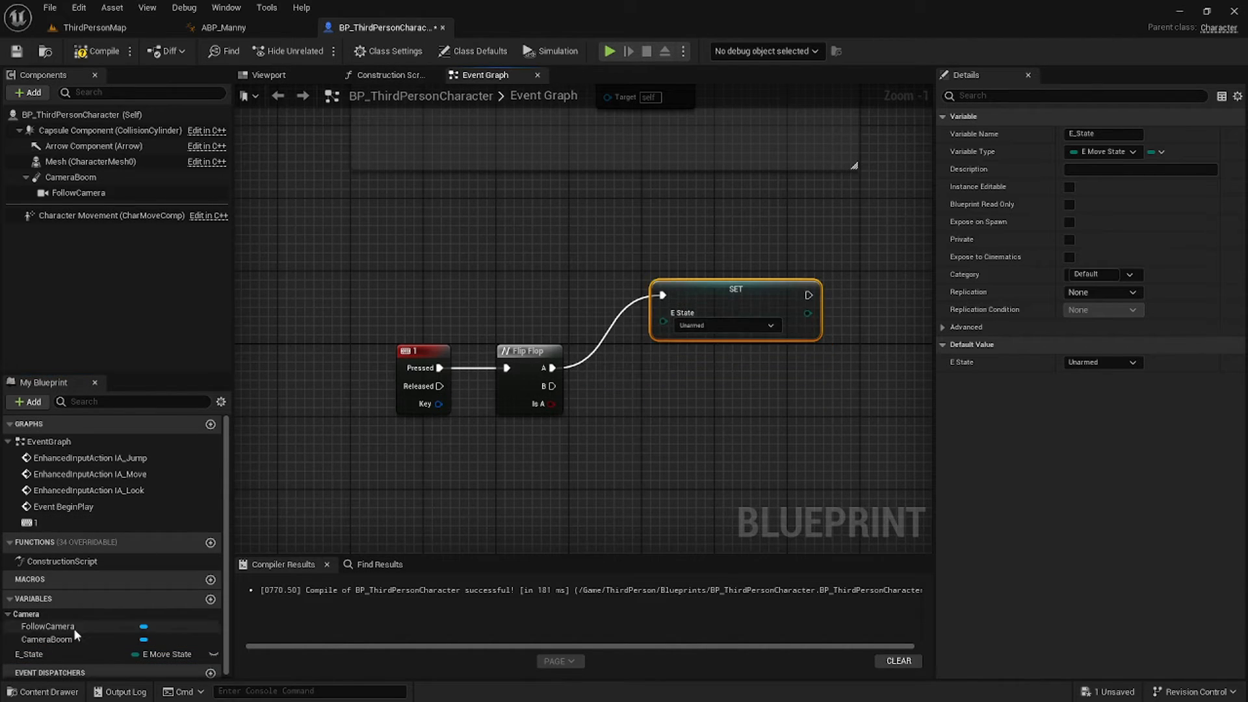
drag(58, 653, 556, 388)
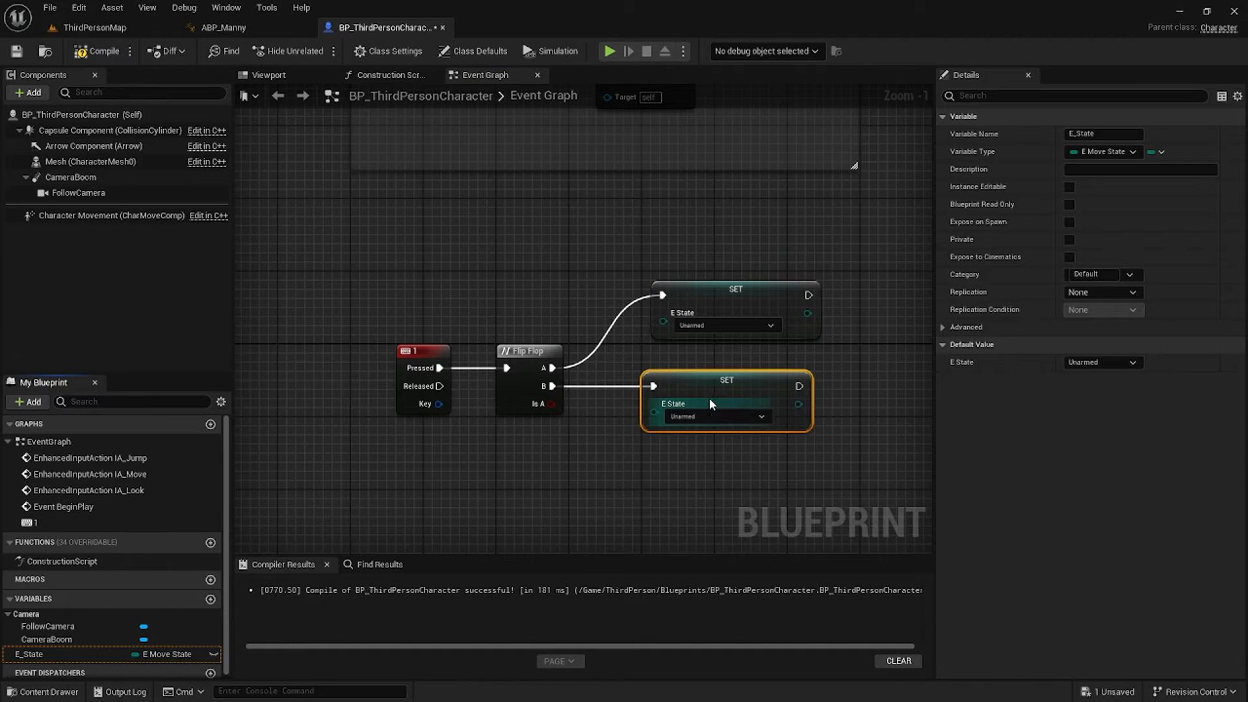
drag(720, 389, 720, 420)
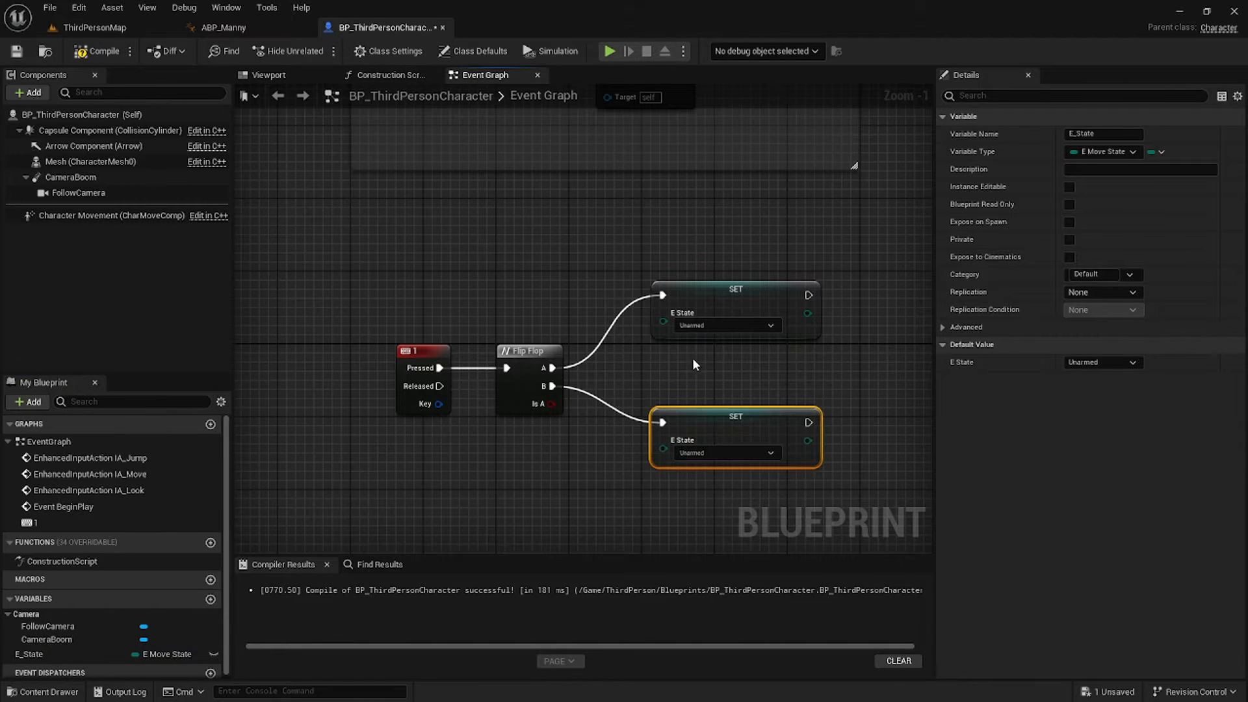
Make the A-side setter assign Rifle, compile, and bring up ABP_Manny's Event Graph.
click(708, 344)
right_drag(809, 345, 686, 368)
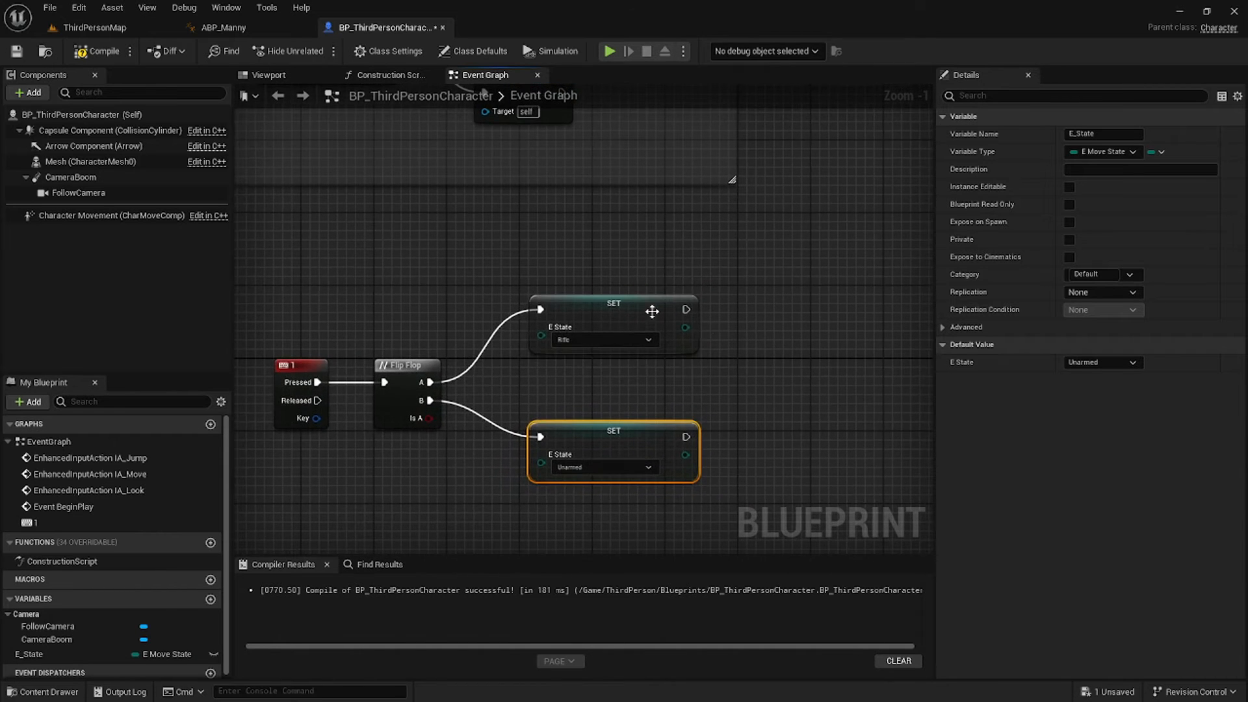
click(92, 51)
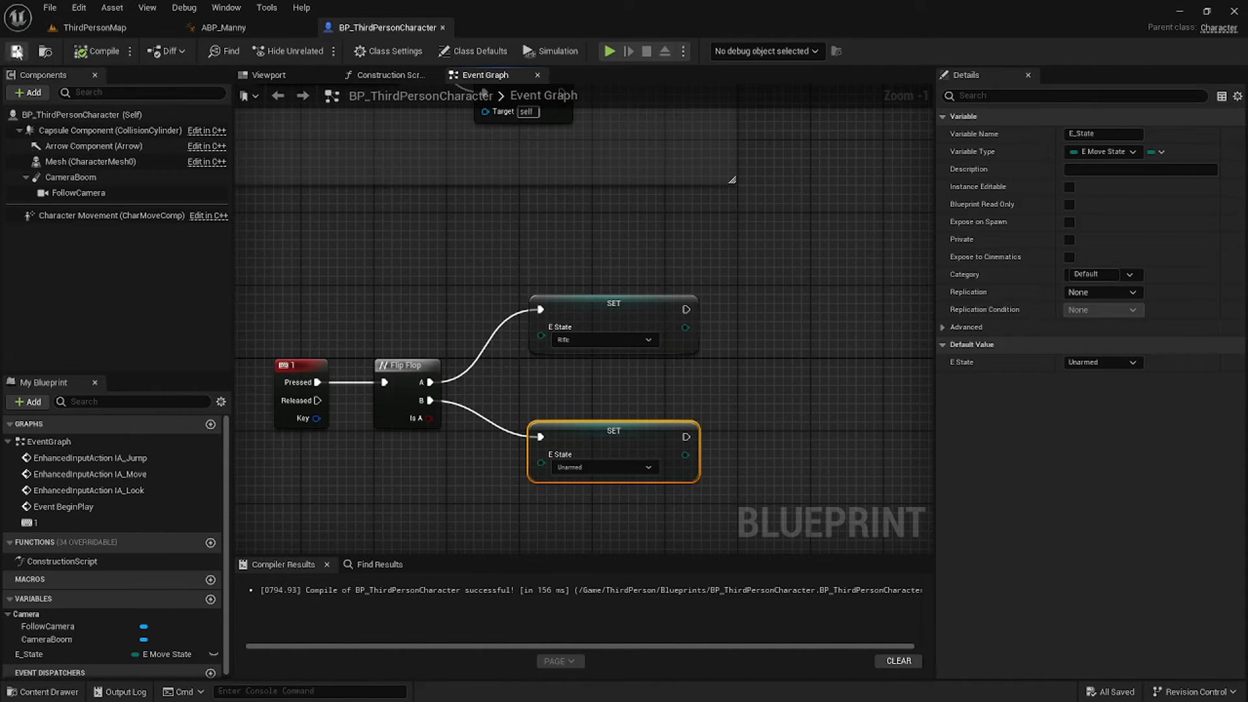
click(202, 27)
right_drag(647, 467, 629, 364)
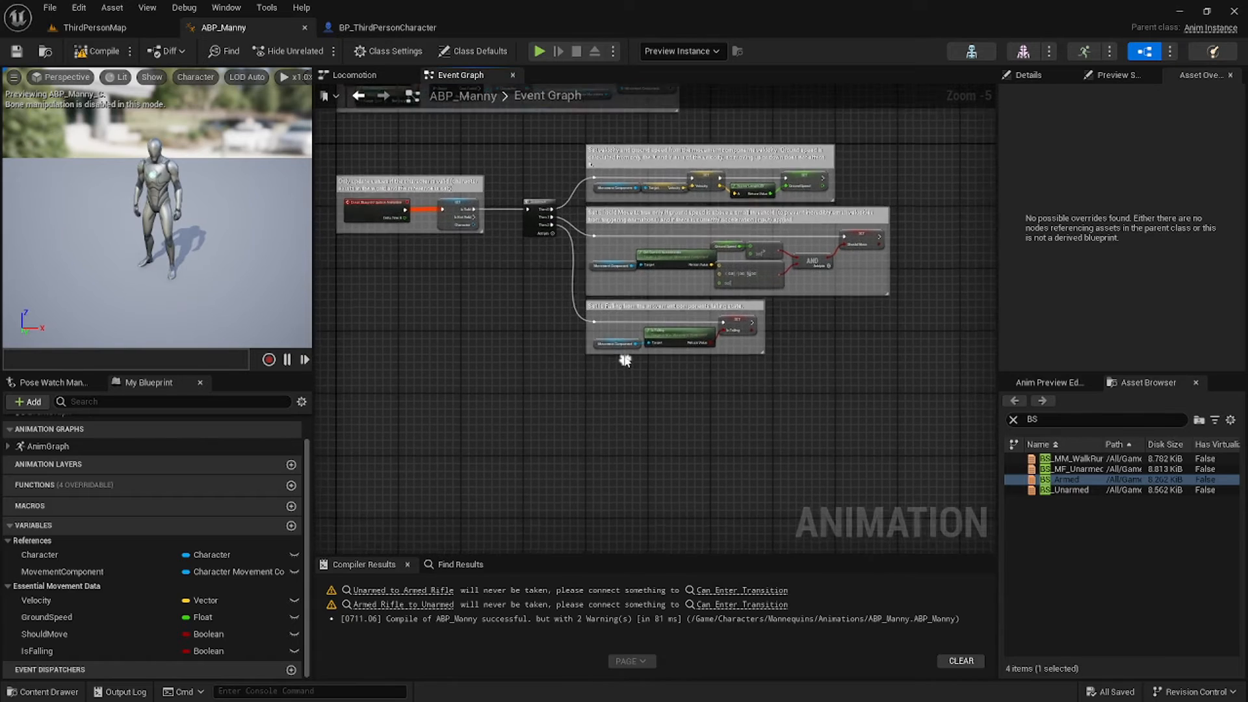
Delete the old Cast To Character node from ABP_Manny's initialization chain.
right_drag(553, 277, 588, 479)
scroll(474, 288, up, 6)
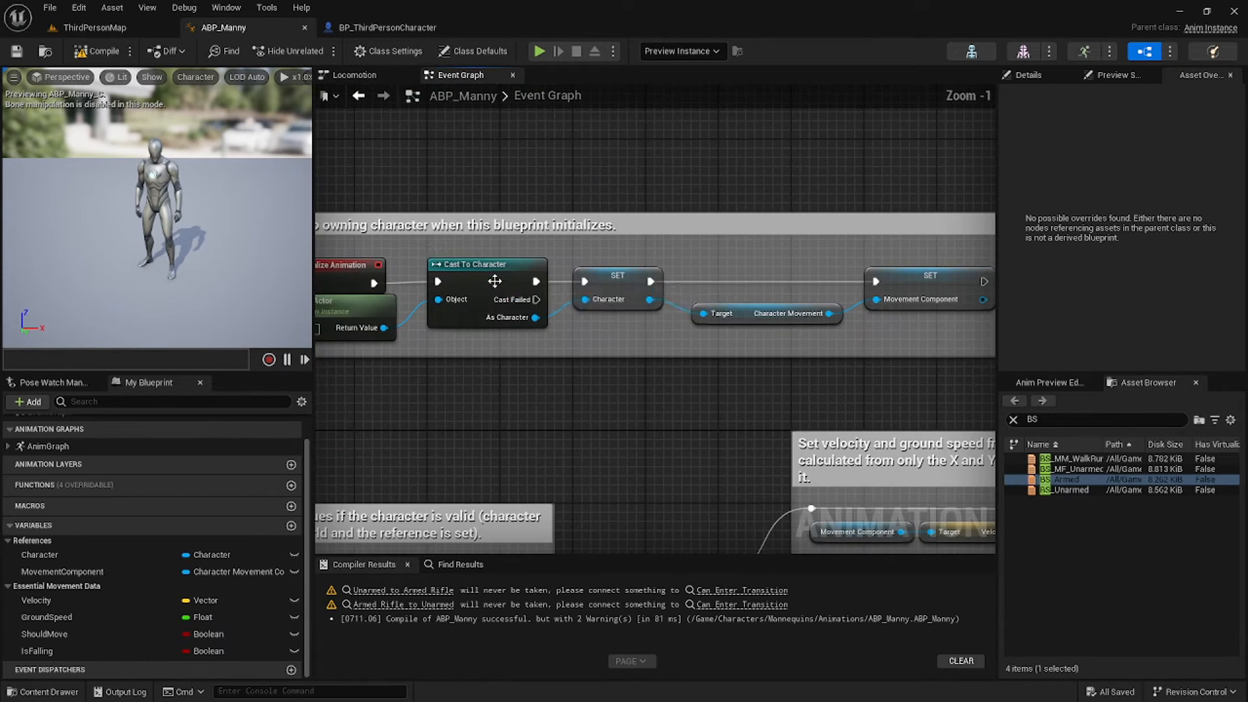
key(Delete)
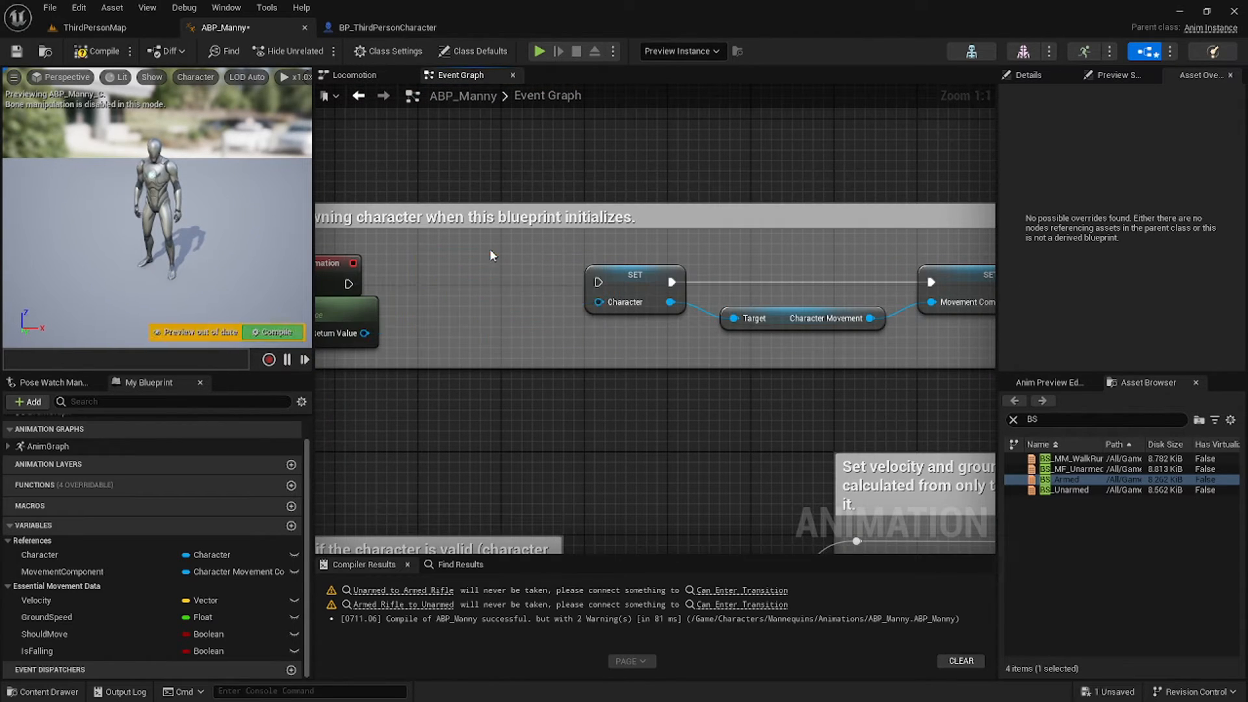
click(630, 284)
click(435, 269)
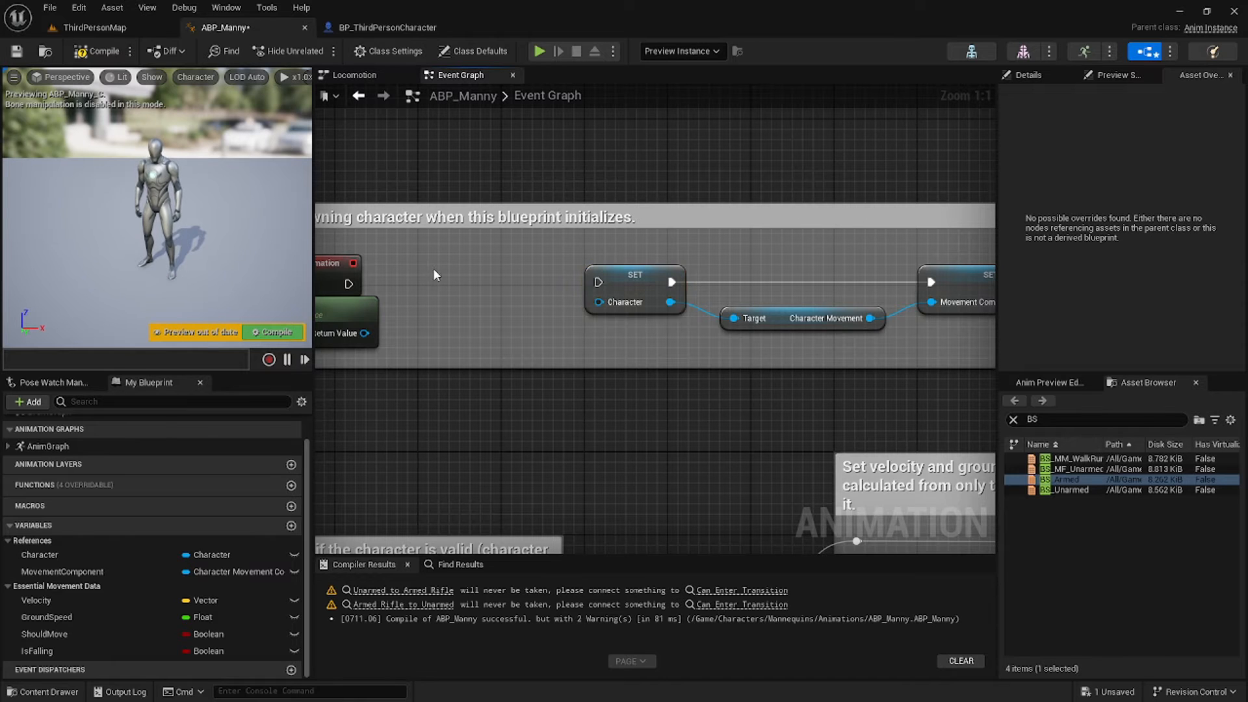
right_drag(435, 270, 531, 269)
Add a Cast To BP_ThirdPersonCharacter from Get Owning Actor's Return Value beside SET Character.
drag(460, 332, 516, 306)
text(cast to t)
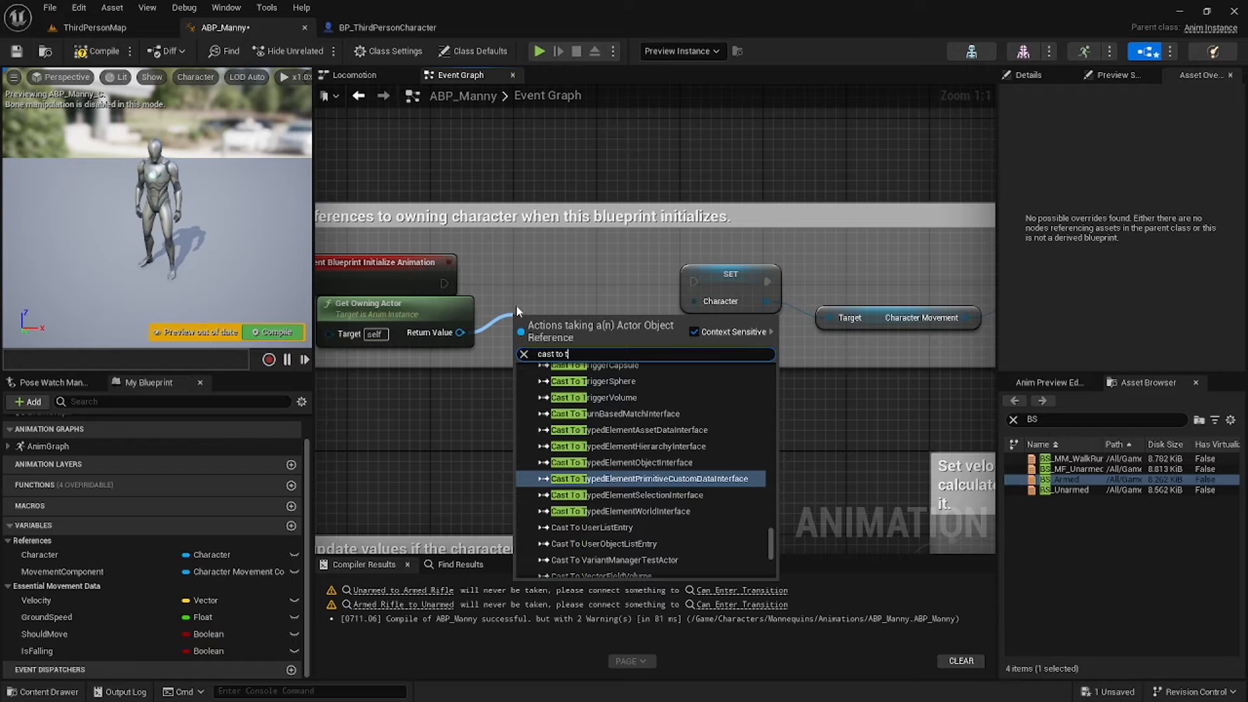
text(hird per)
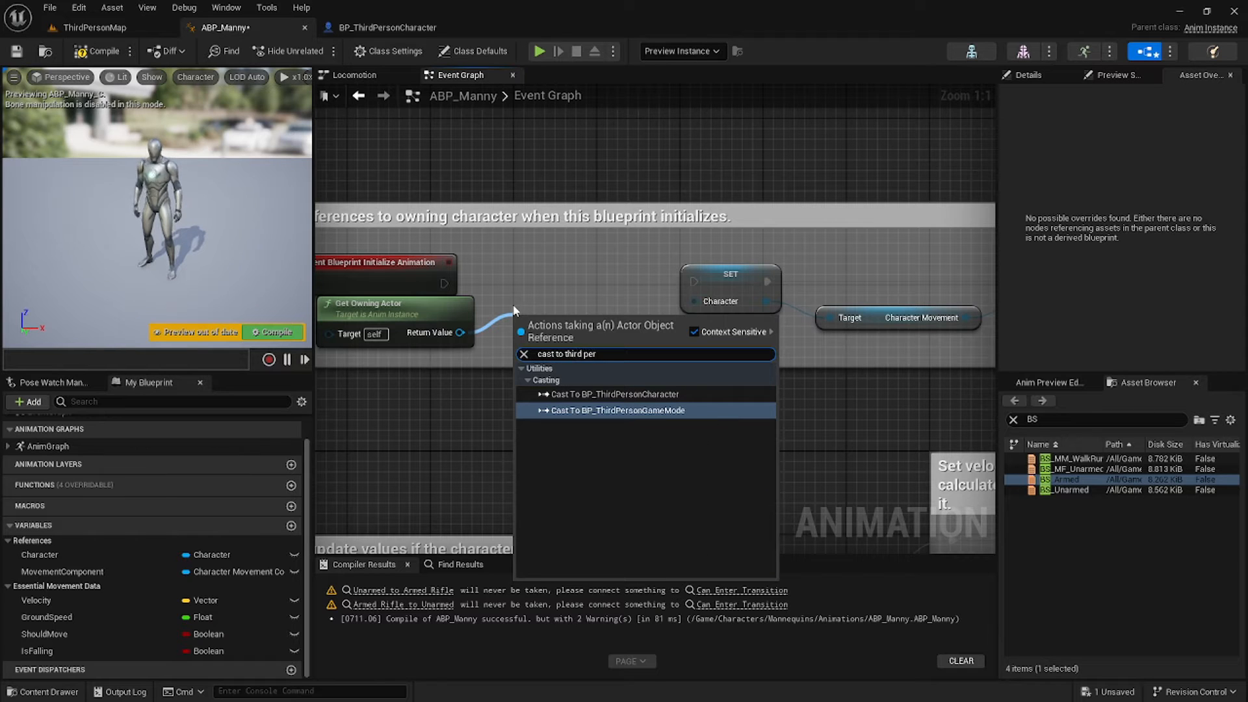
click(644, 394)
drag(572, 332, 559, 281)
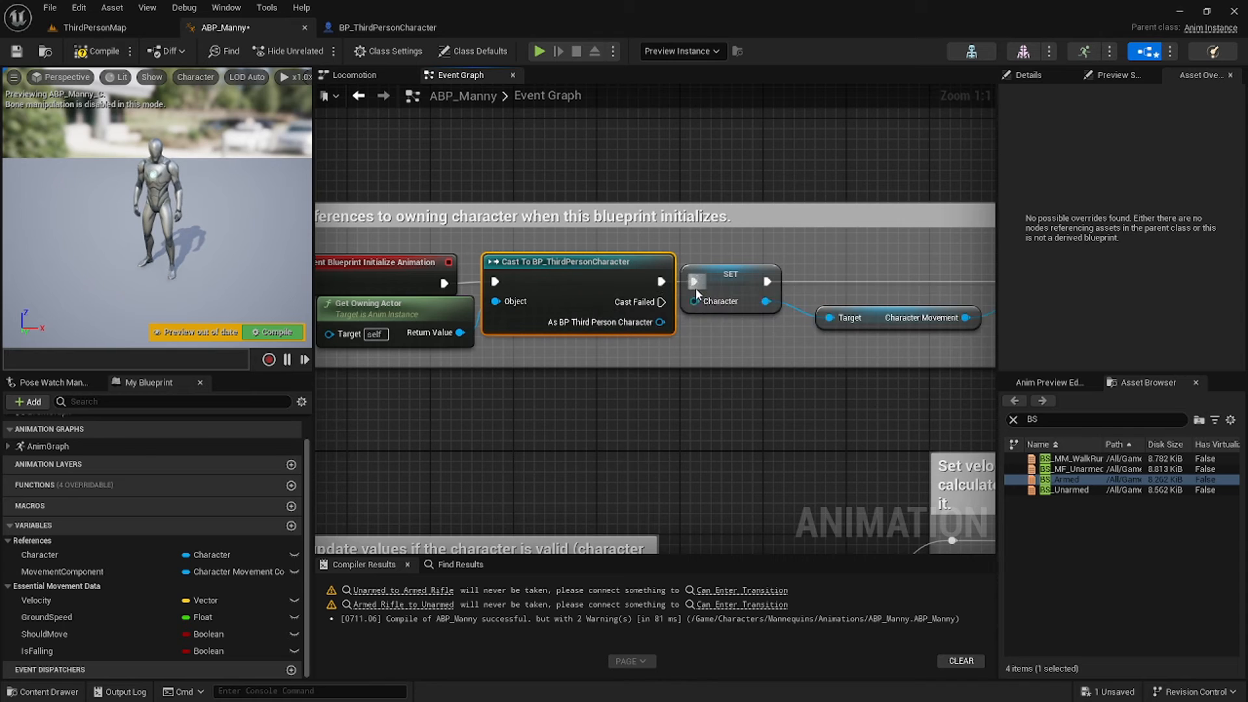
double_click(737, 285)
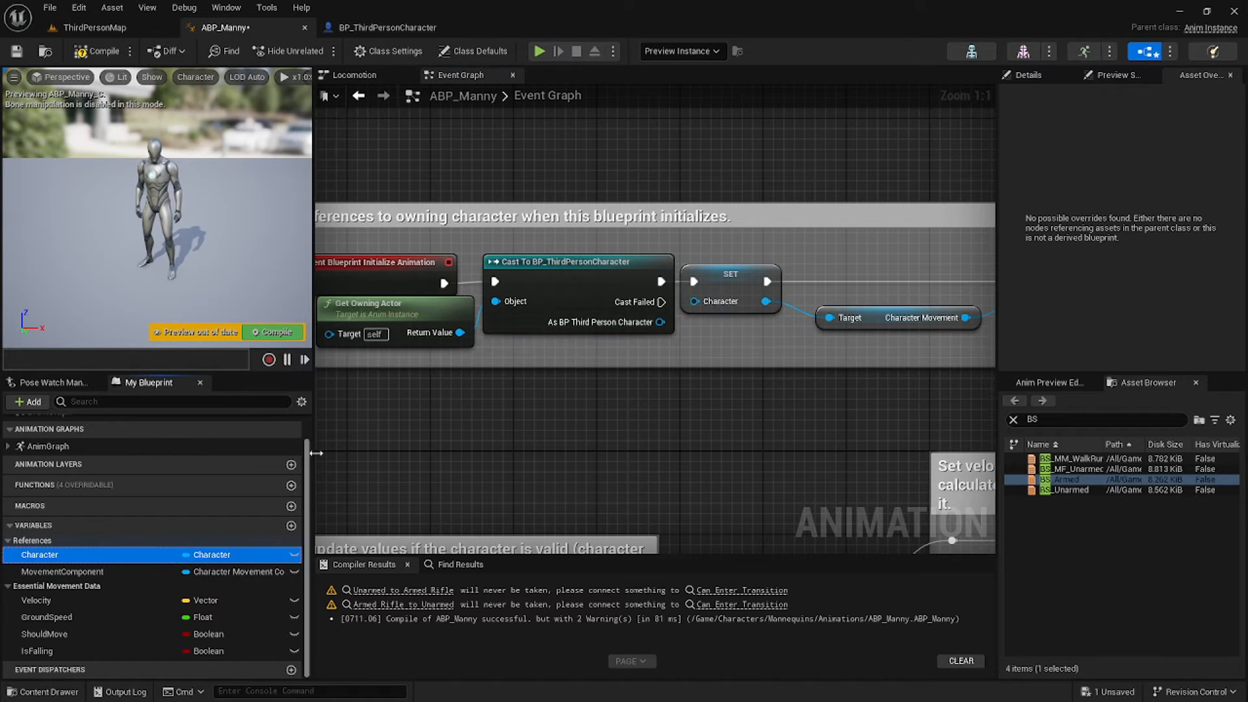
Change the Character variable's type to BP Third Person Character Object Reference.
click(1028, 75)
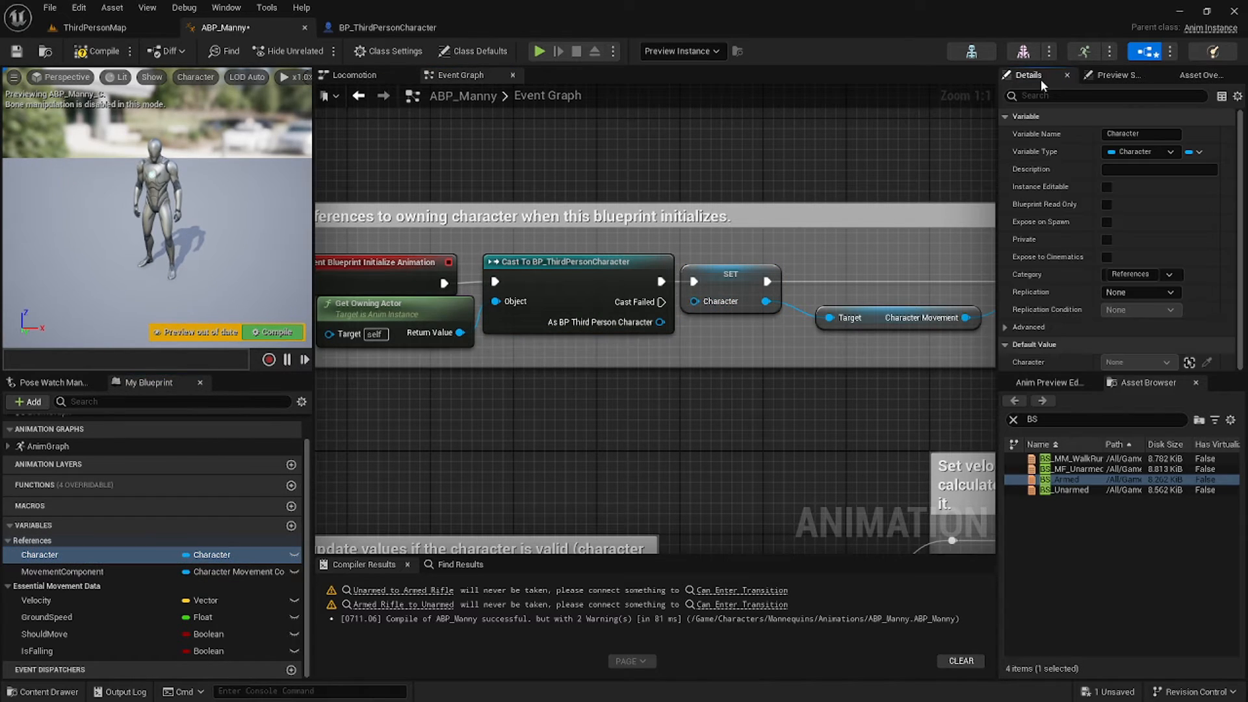
click(1145, 152)
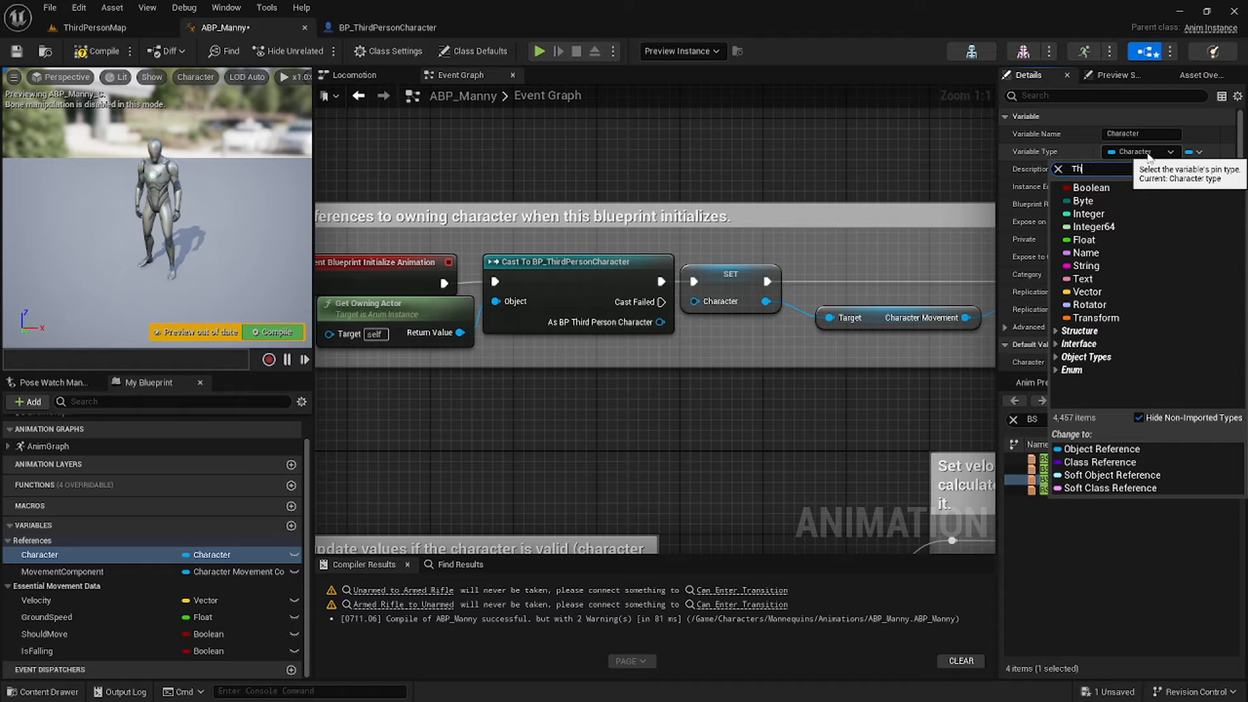
text(Third perso)
mouse_move(1151, 203)
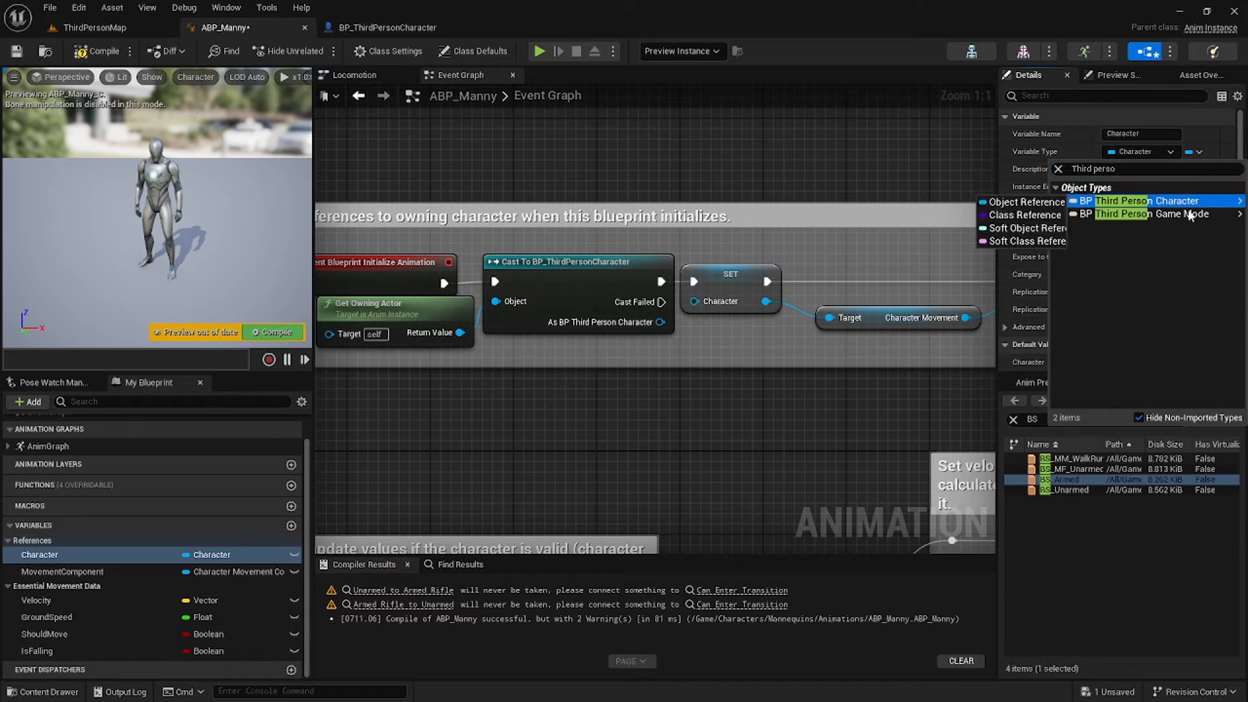
click(1024, 201)
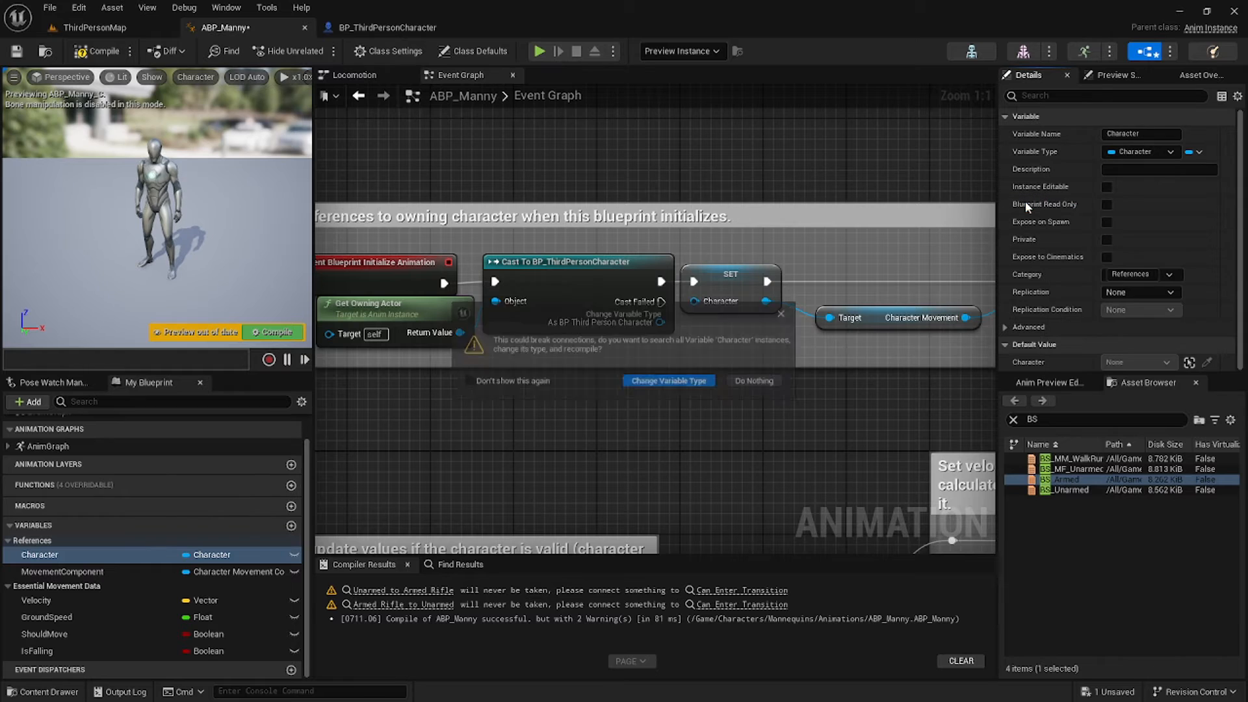
click(658, 385)
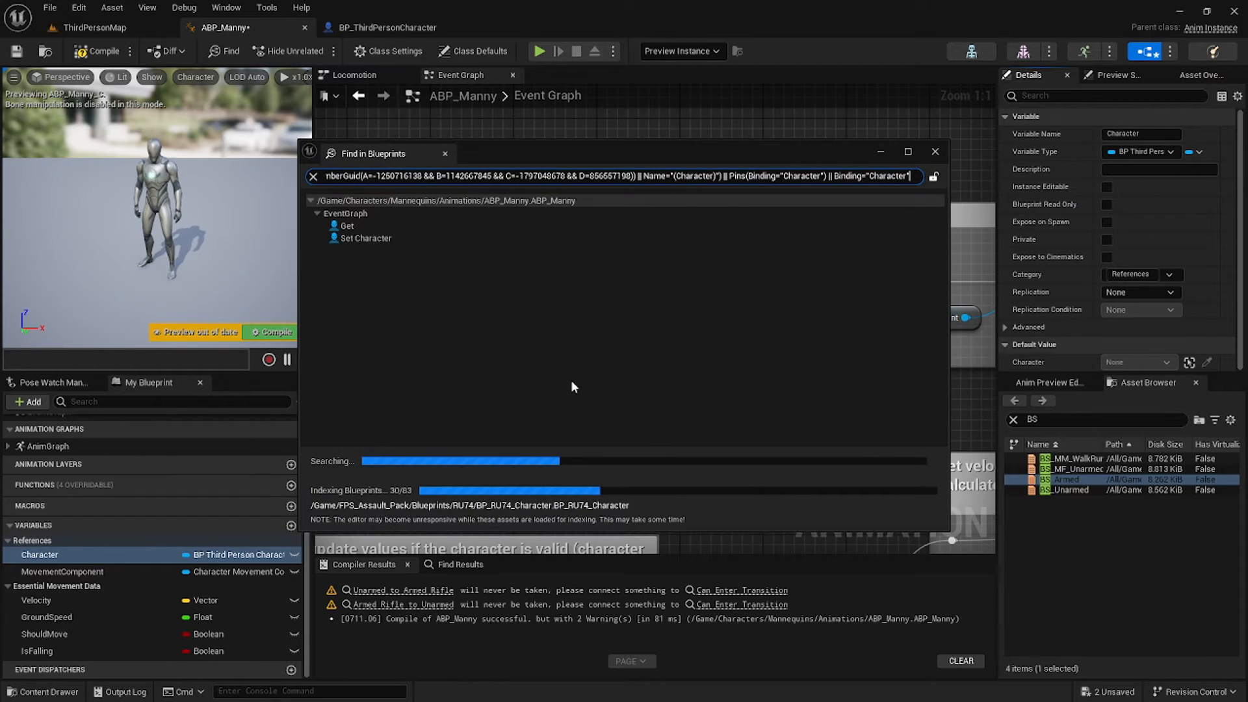
Wire the cast's output into SET Character, then compile and save ABP_Manny.
click(936, 152)
drag(660, 321, 747, 286)
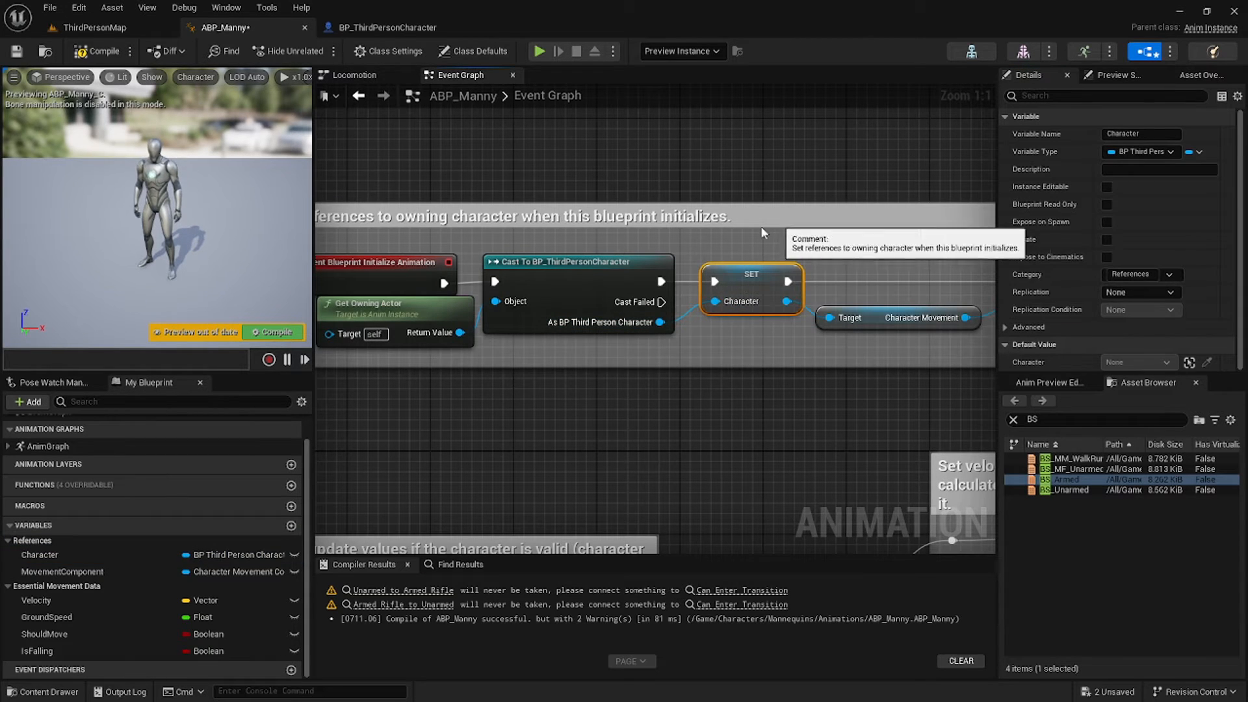
click(86, 50)
click(17, 50)
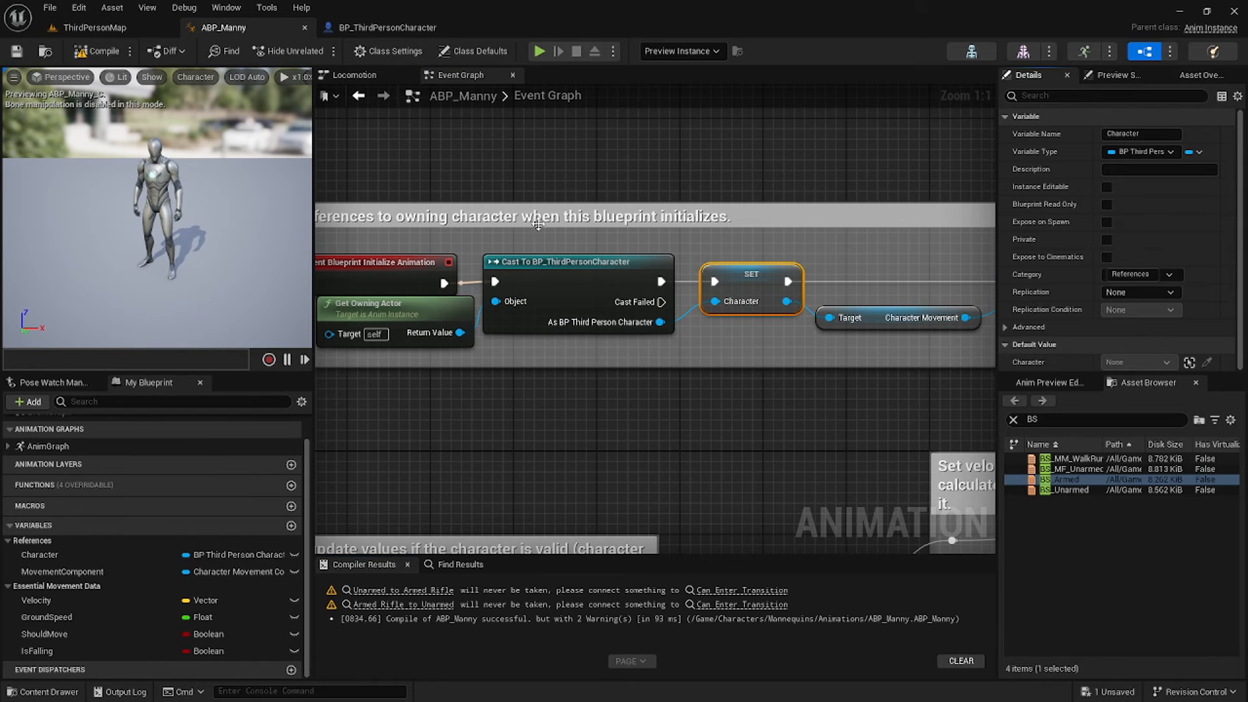
Below Is Falling, add a Character getter feeding a Get E State node.
scroll(696, 457, down, 1)
right_drag(697, 457, 666, 88)
right_drag(874, 538, 497, 418)
scroll(839, 437, down, 1)
scroll(496, 423, up, 1)
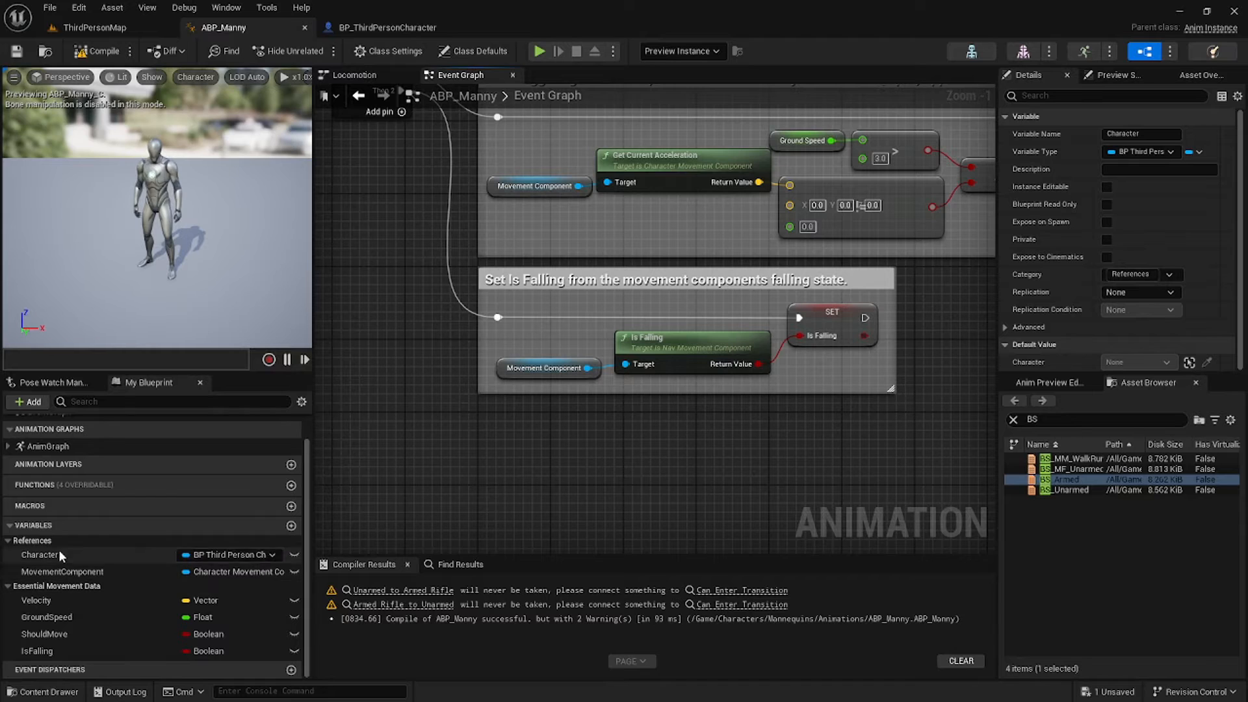
drag(59, 552, 548, 467)
click(422, 474)
text(get)
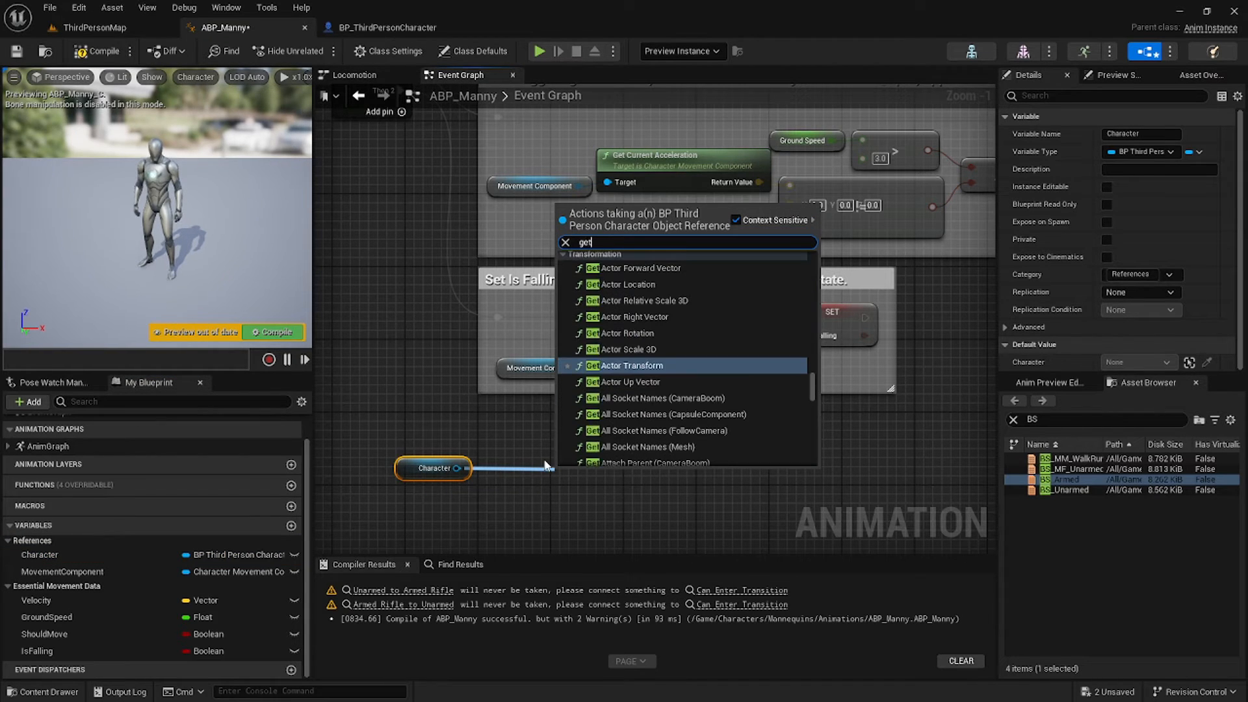
text( e state)
key(Return)
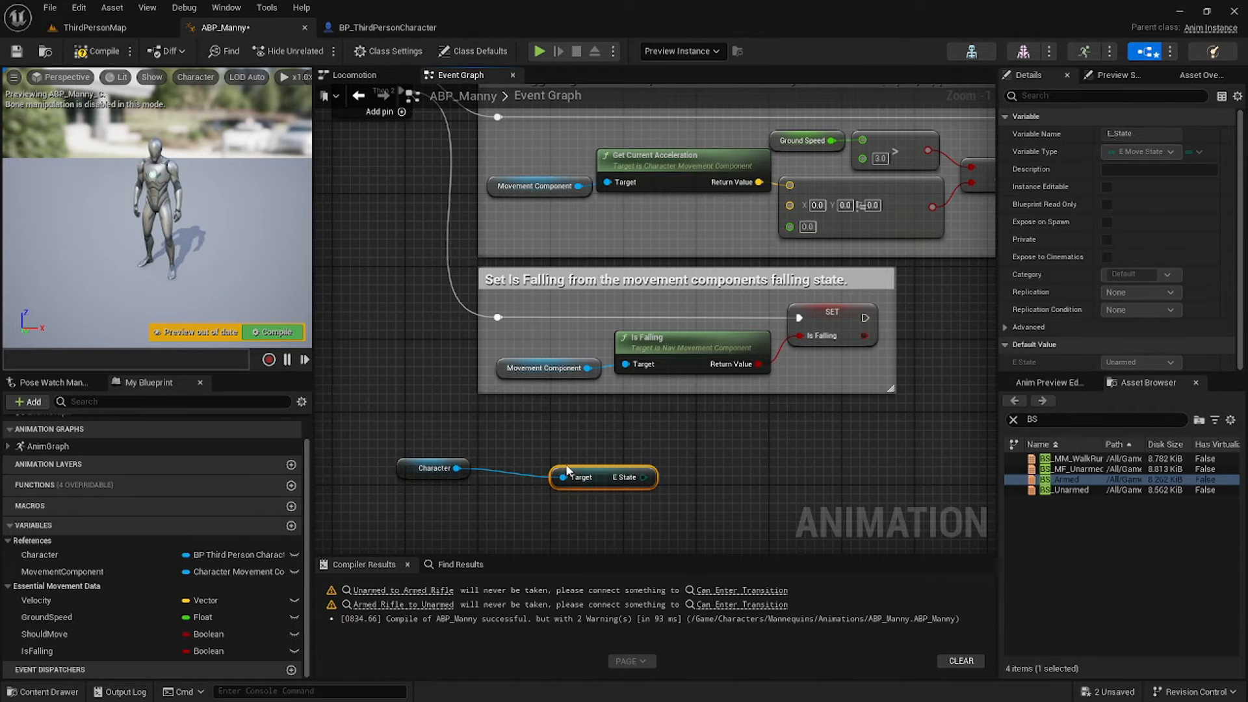
Promote E State to a new variable and drive its SET from a new Then 3 Sequence pin.
drag(596, 469, 559, 459)
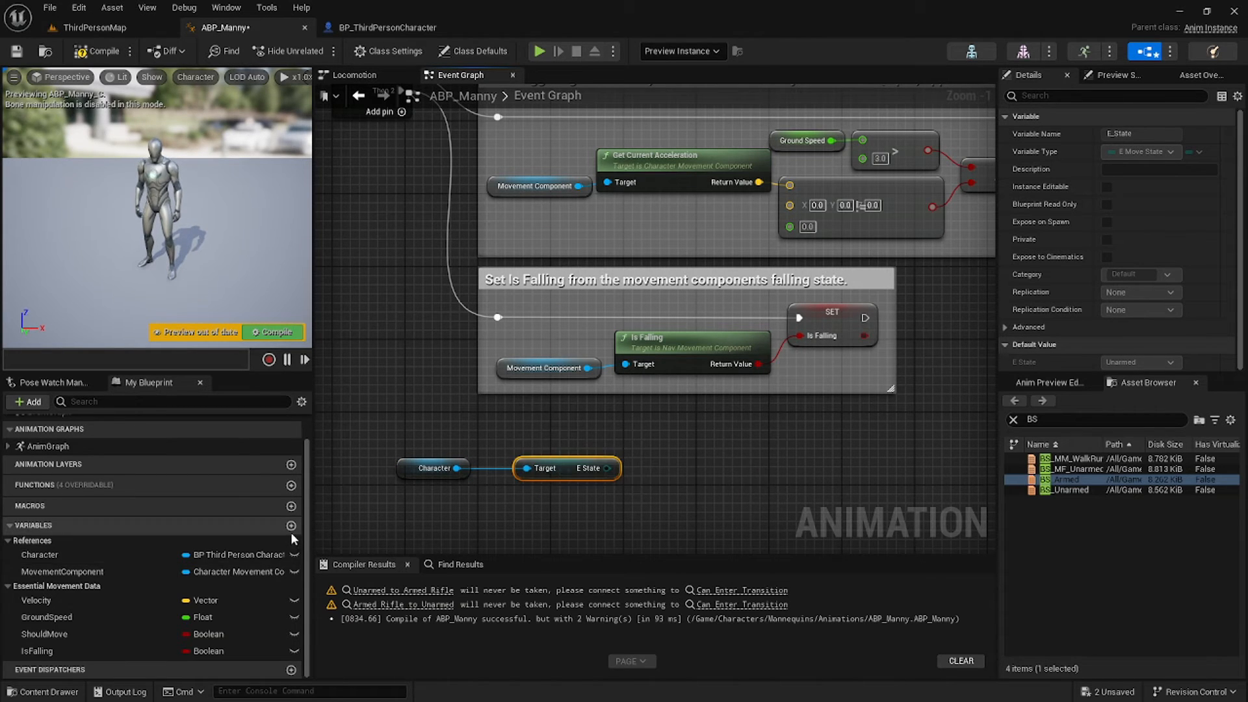
right_click(606, 469)
click(661, 495)
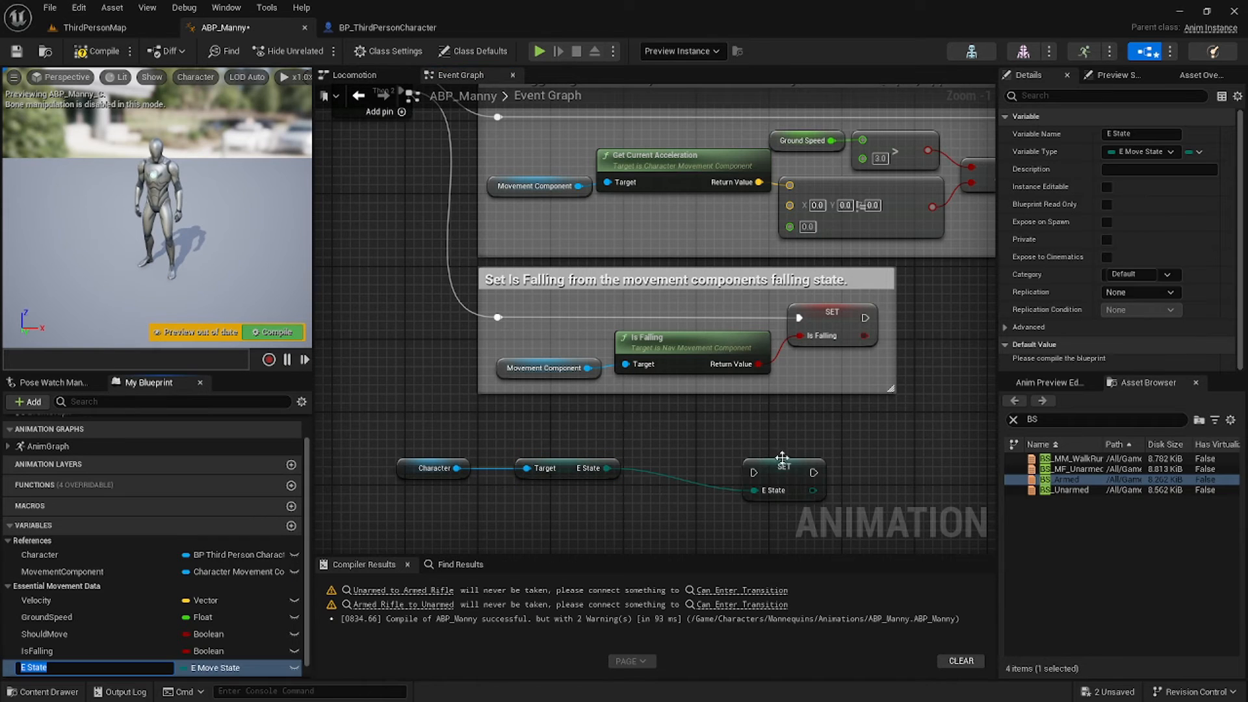
scroll(502, 314, down, 1)
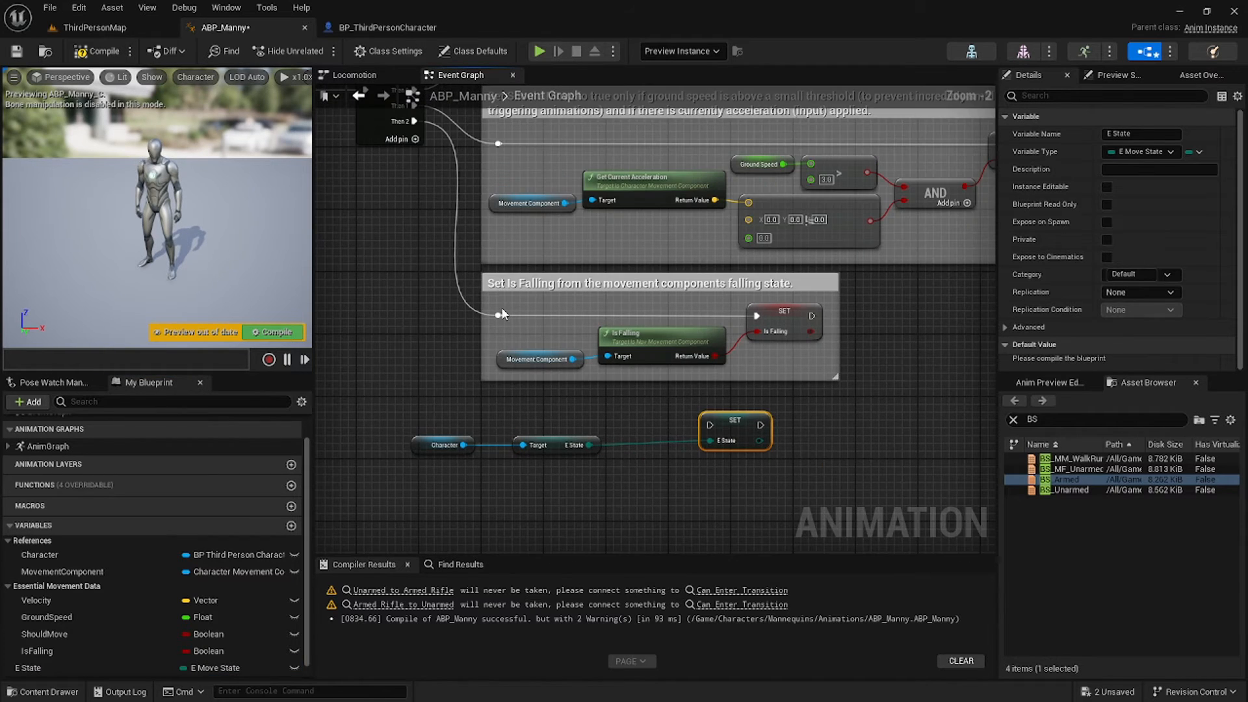
click(414, 139)
drag(646, 419, 575, 402)
Tuck the getter nodes under the SET E State node, then compile and save.
scroll(573, 400, down, 1)
right_drag(573, 400, 583, 429)
drag(432, 478, 529, 489)
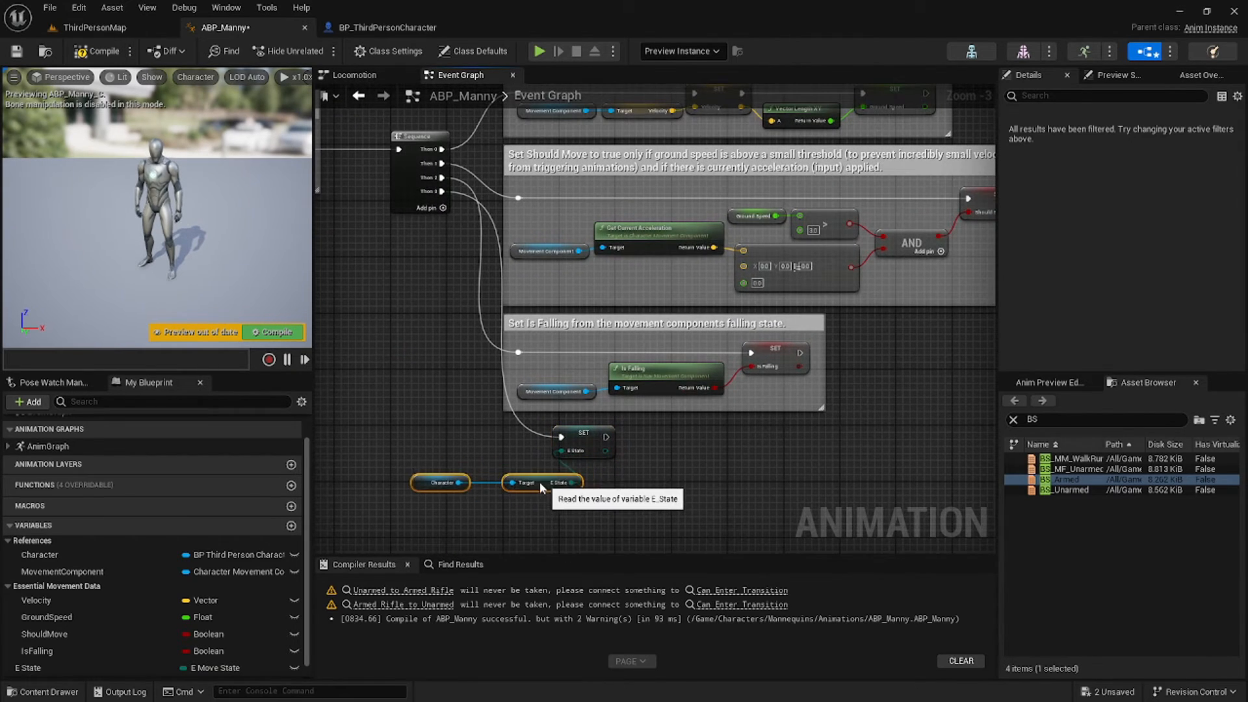
click(97, 51)
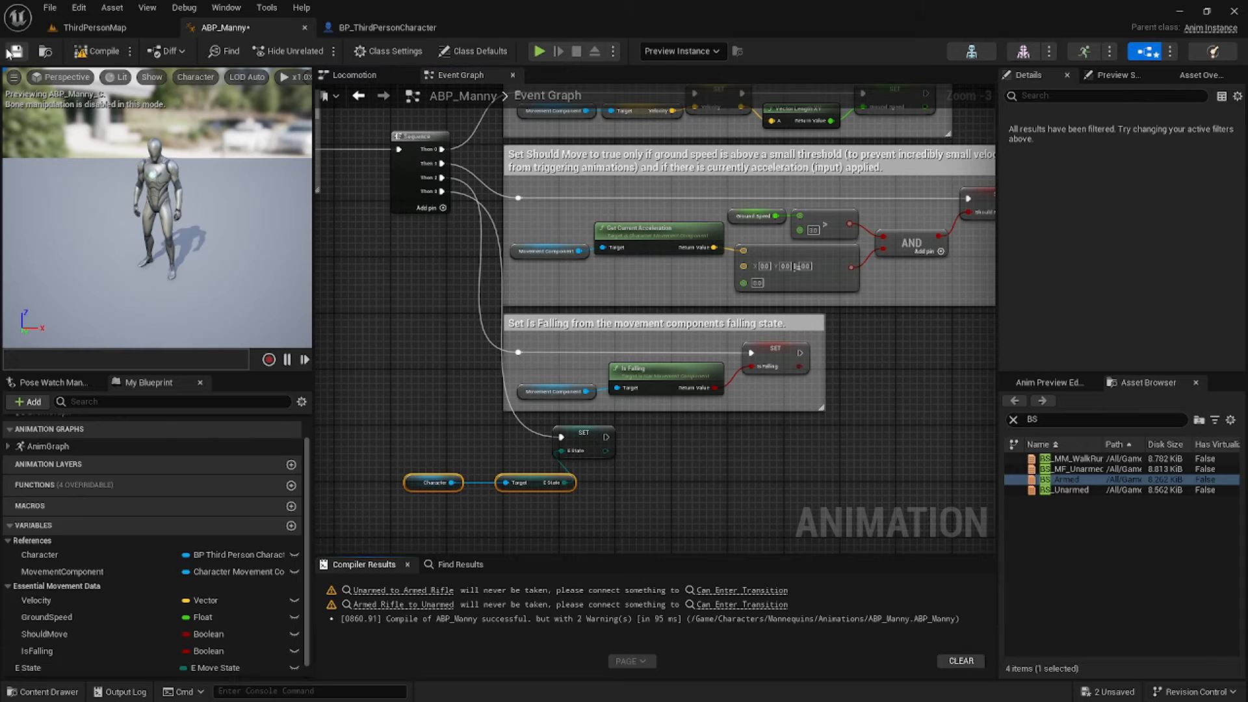
click(14, 51)
Make the Unarmed to Armed Rifle rule compare E State against an enum value, then compile.
double_click(49, 446)
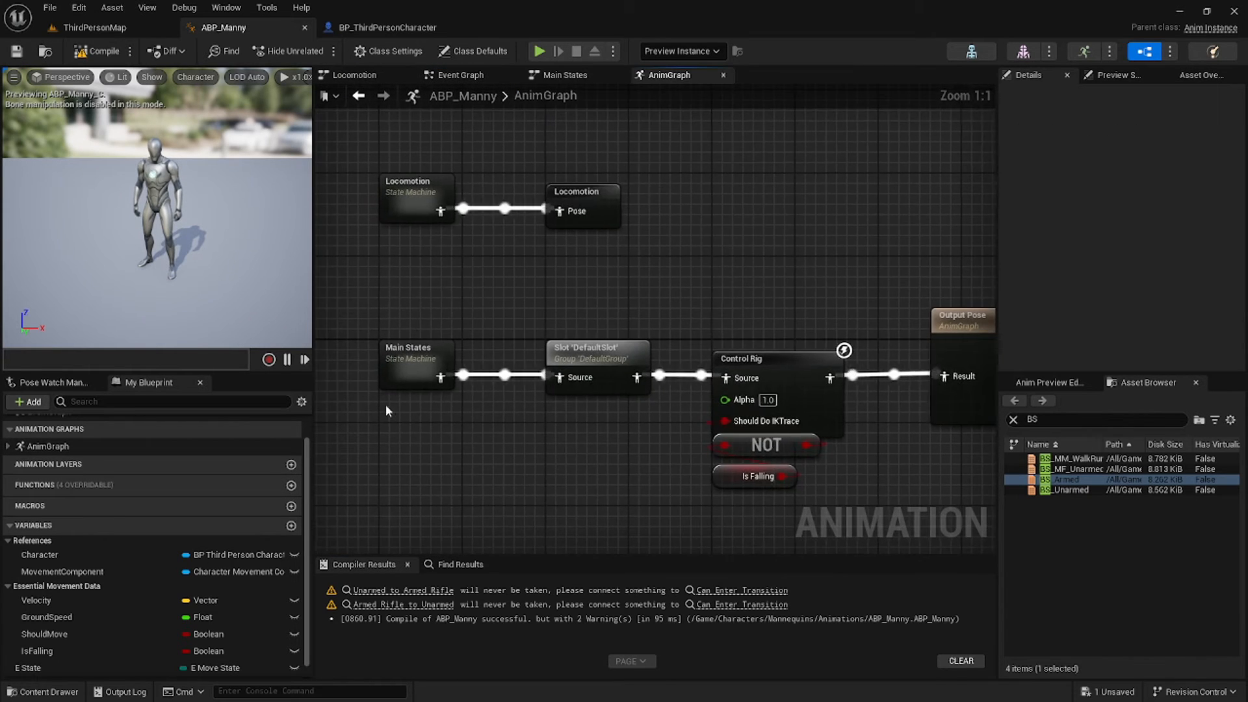
double_click(444, 256)
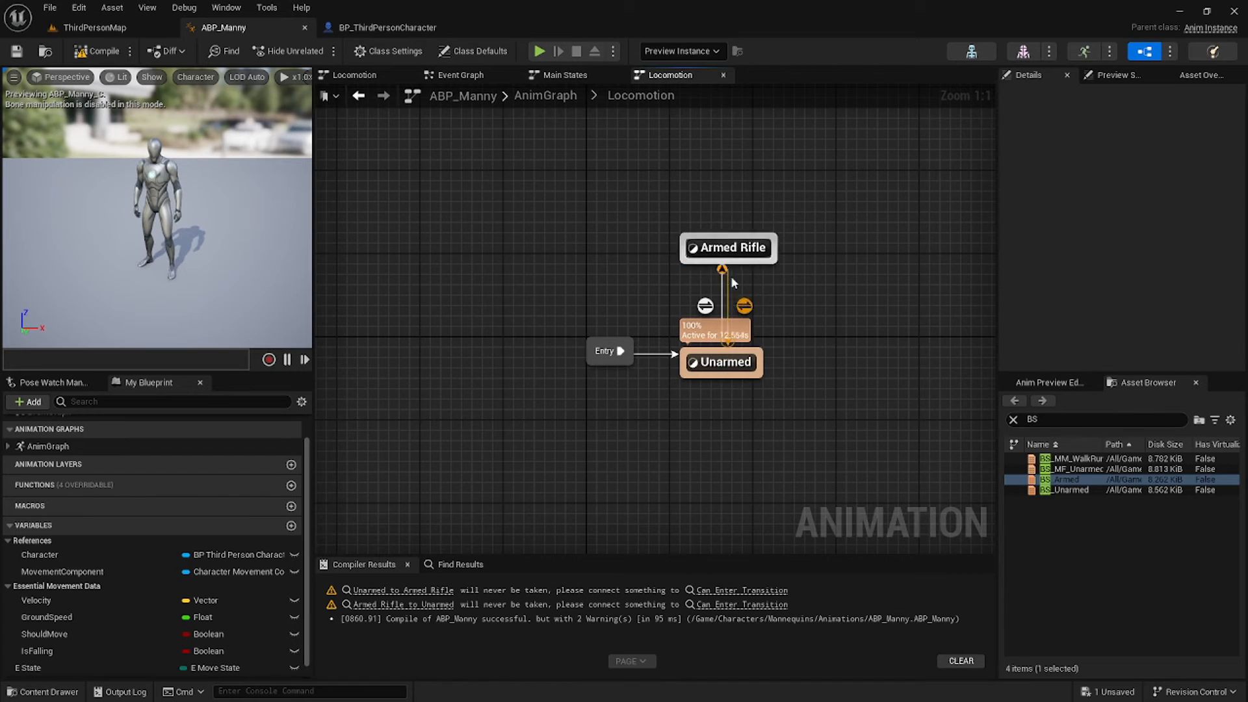
double_click(705, 306)
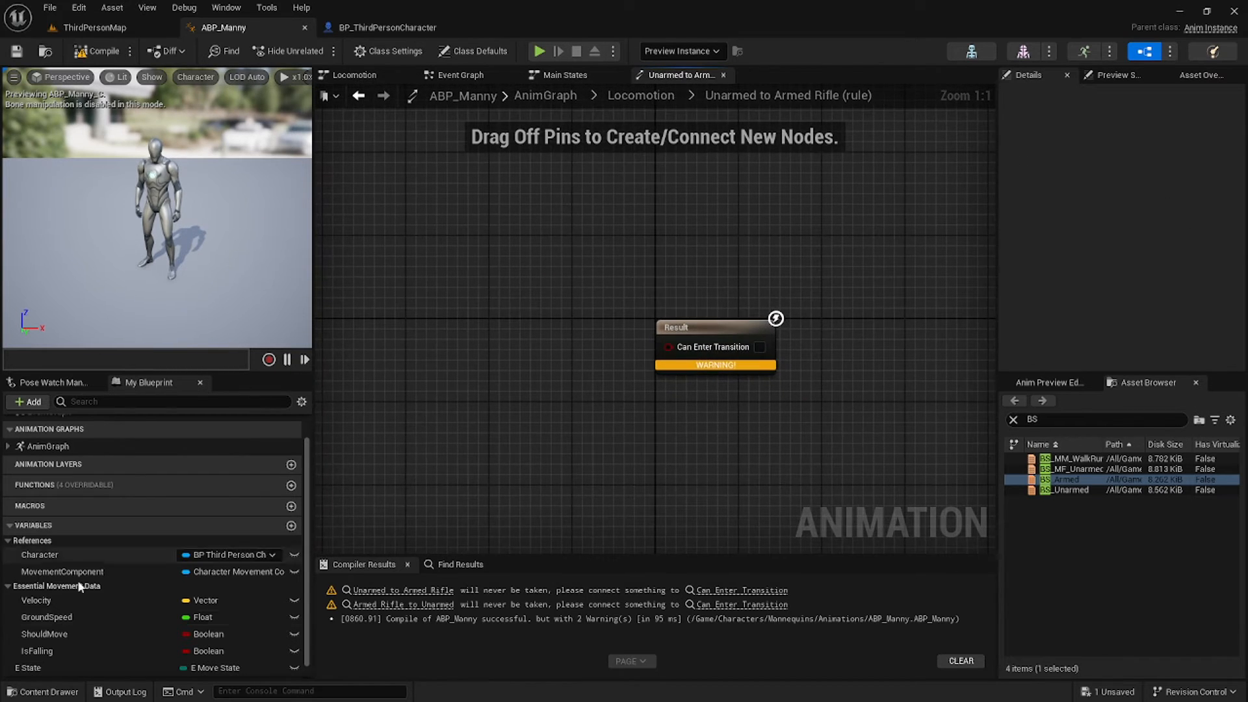
drag(53, 666, 552, 330)
click(400, 347)
text(==)
click(533, 417)
drag(408, 301, 432, 326)
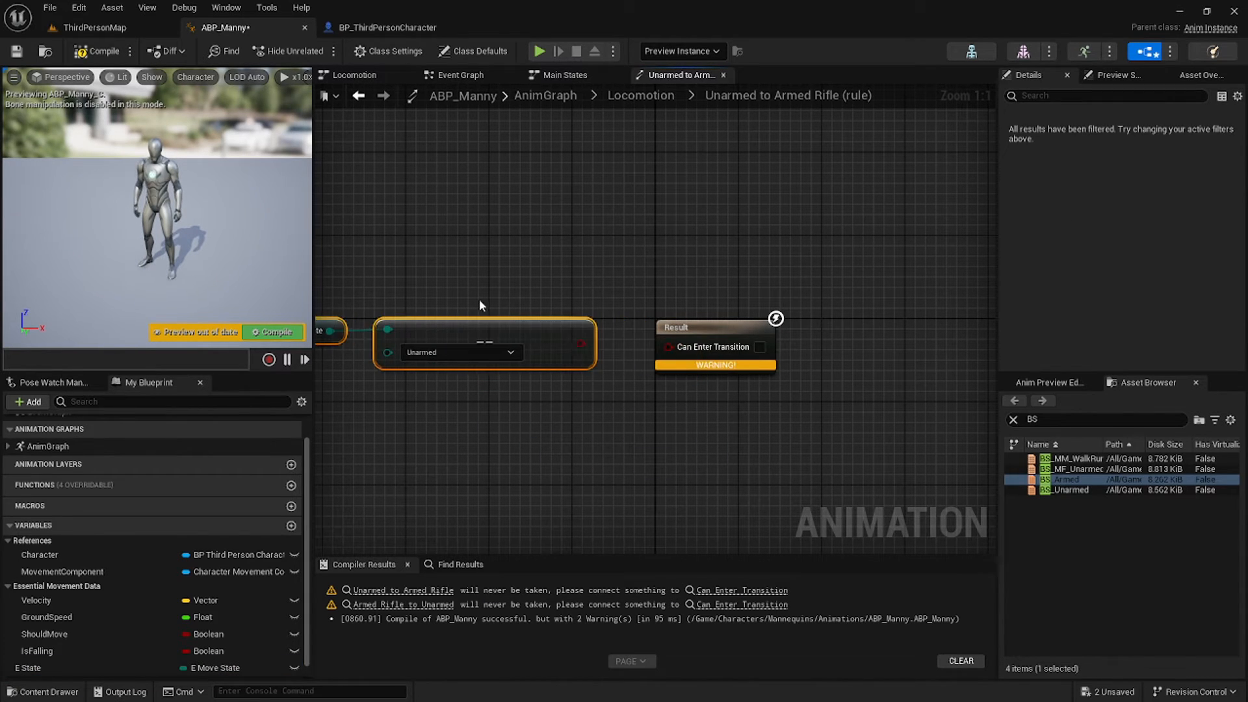
click(479, 299)
drag(580, 343, 669, 346)
click(458, 351)
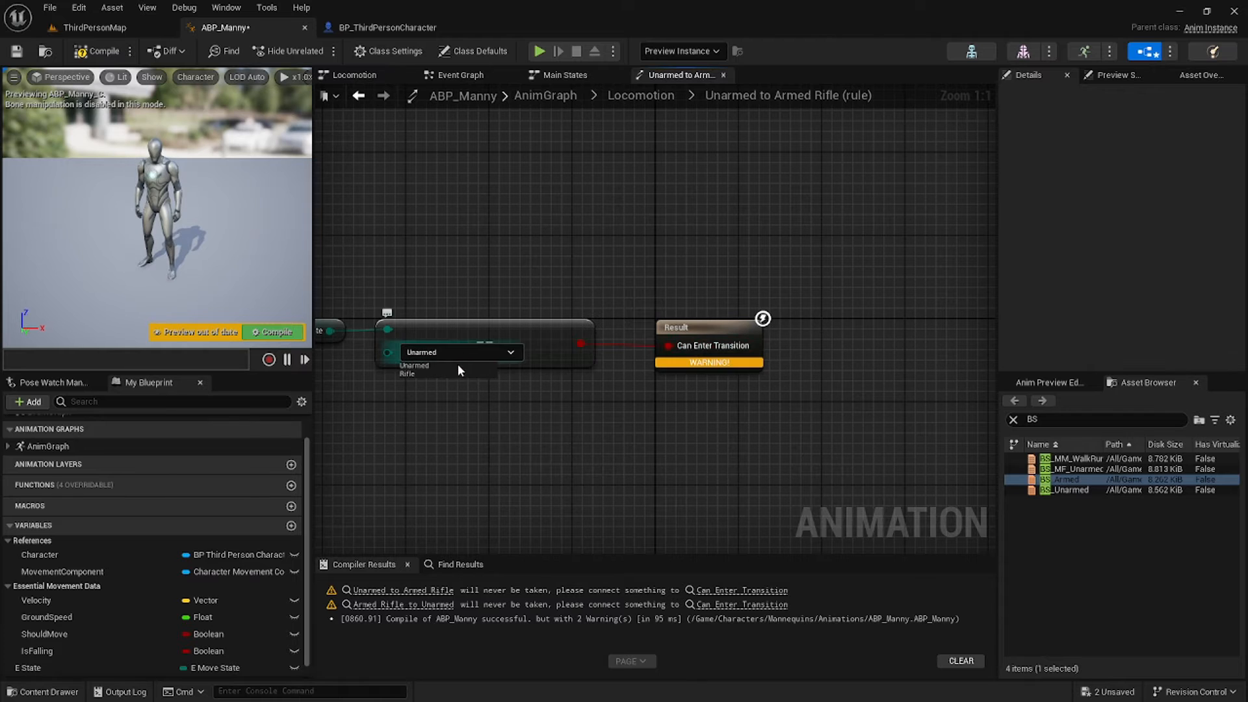
click(96, 50)
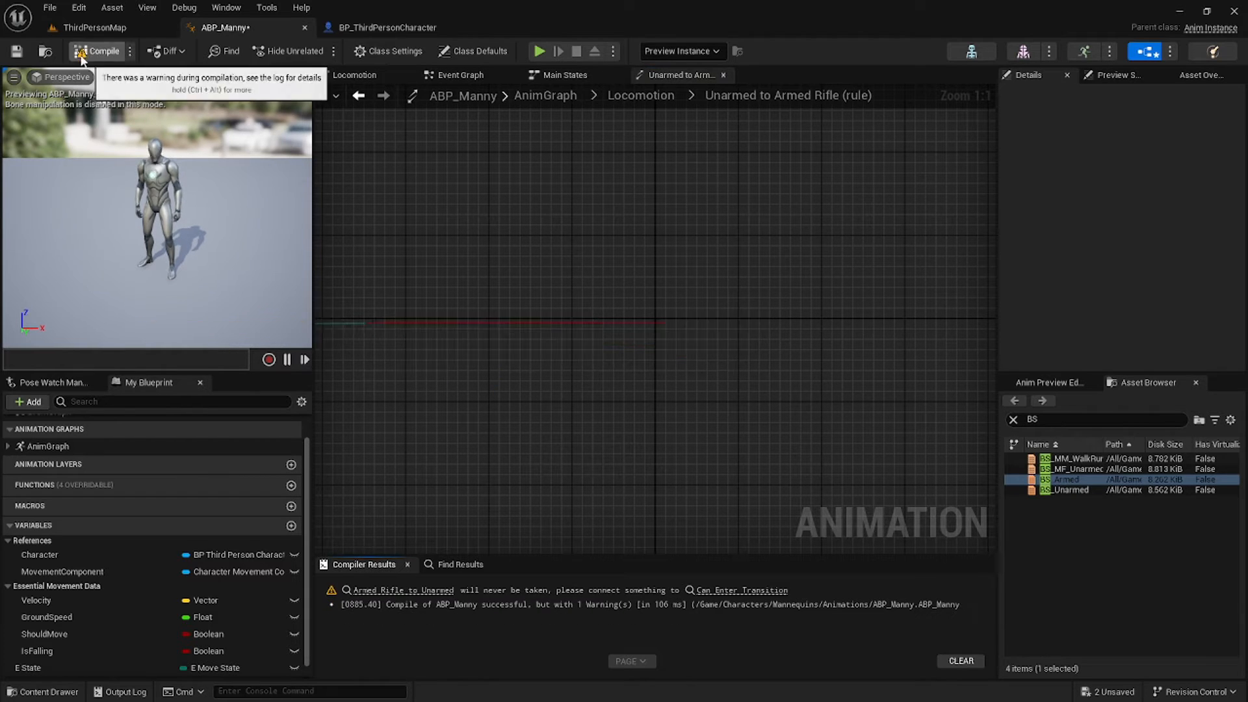
Make the Armed Rifle to Unarmed rule pass when E State equals Unarmed, then compile.
click(641, 95)
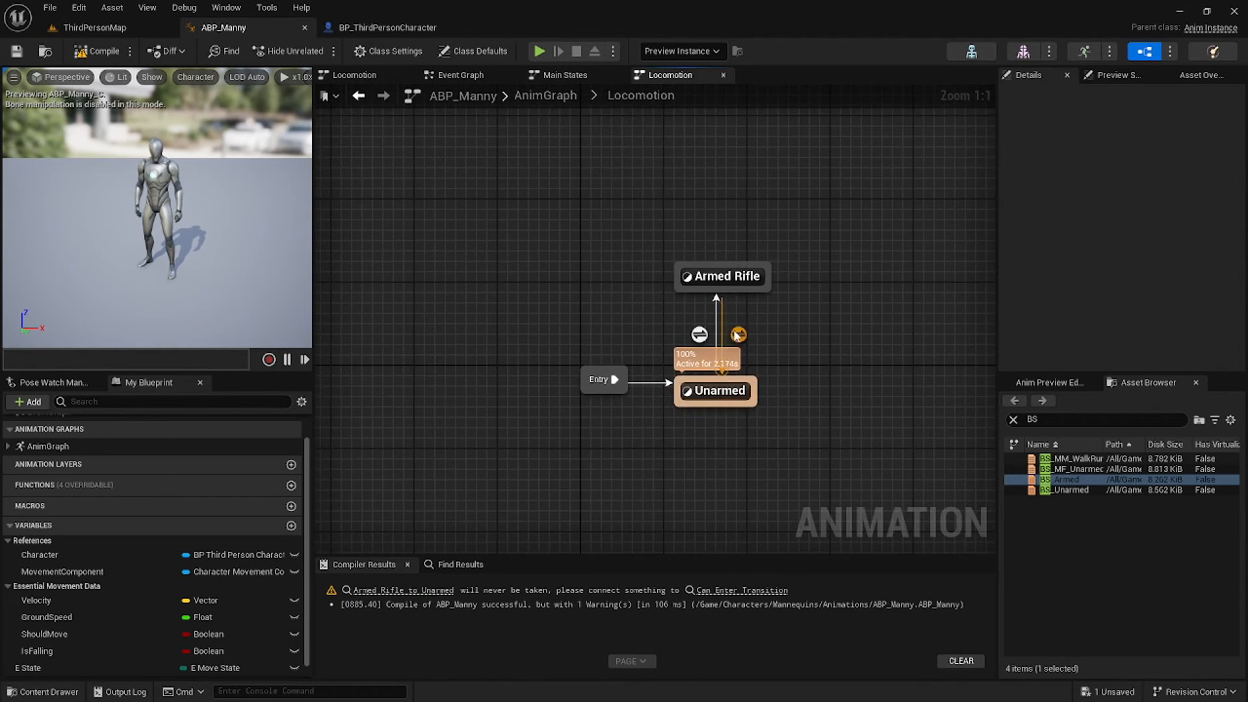
double_click(735, 333)
ctrl+drag(46, 668, 491, 362)
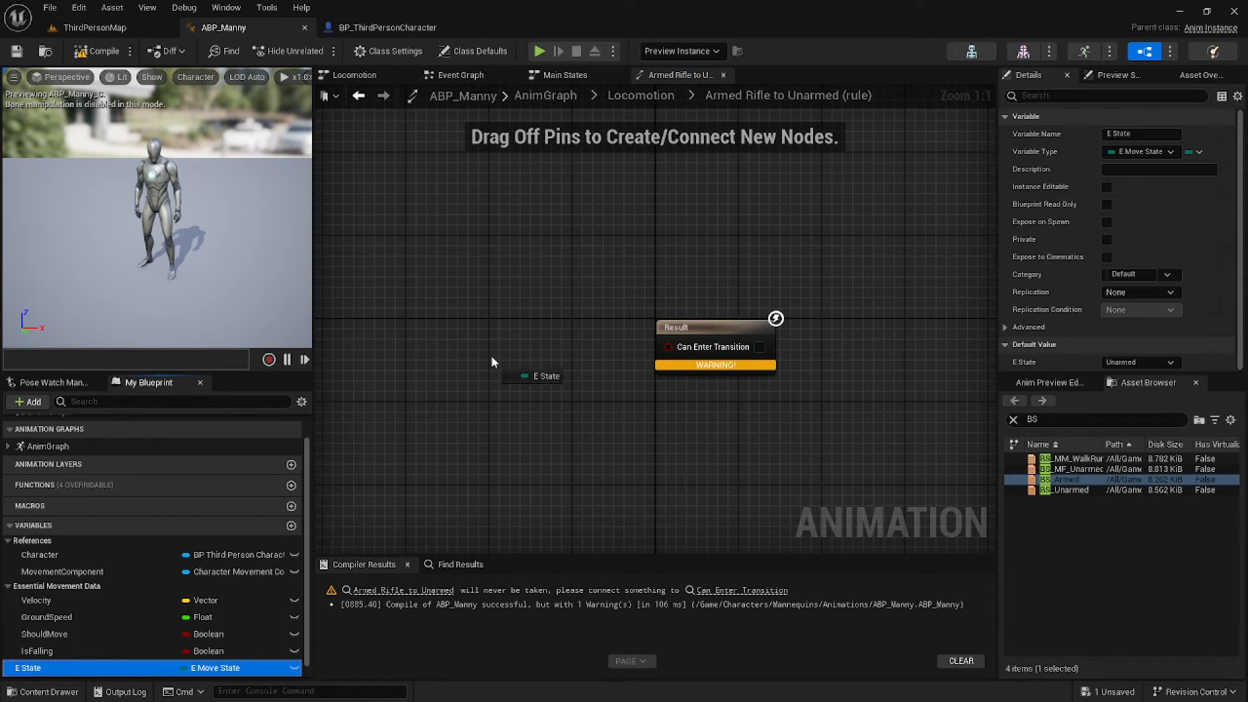
drag(374, 360, 513, 373)
click(399, 397)
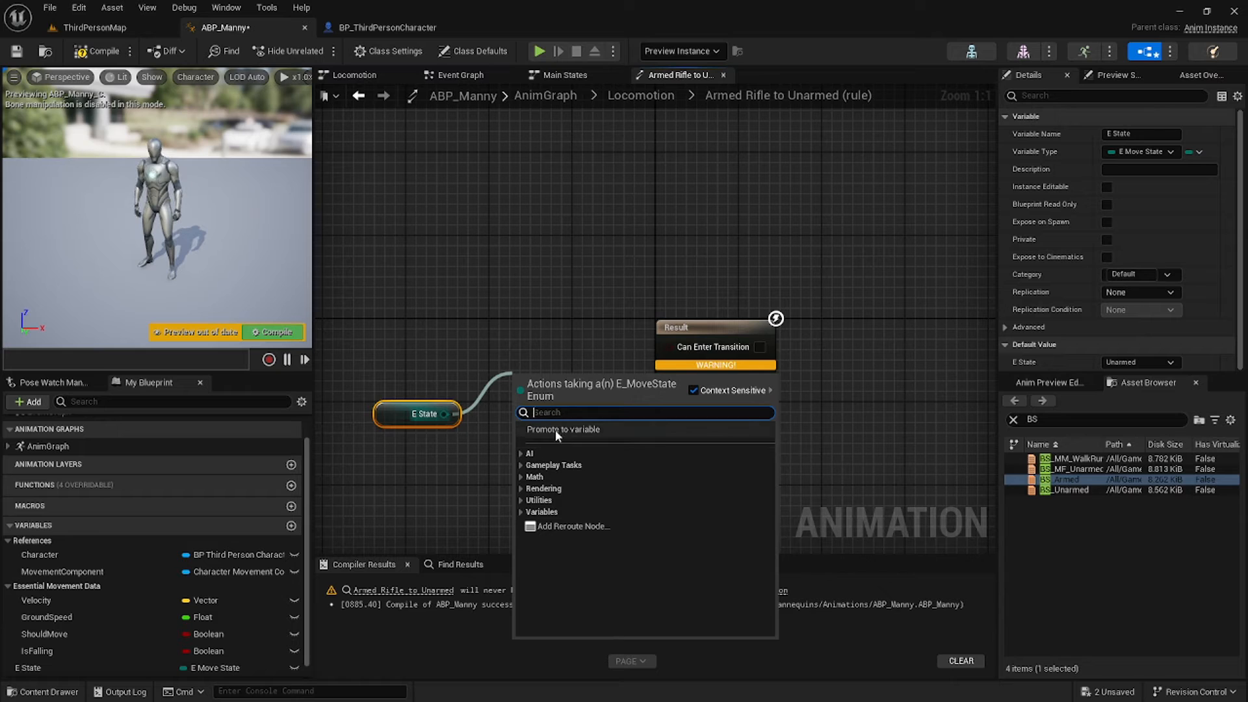
text(==)
click(600, 455)
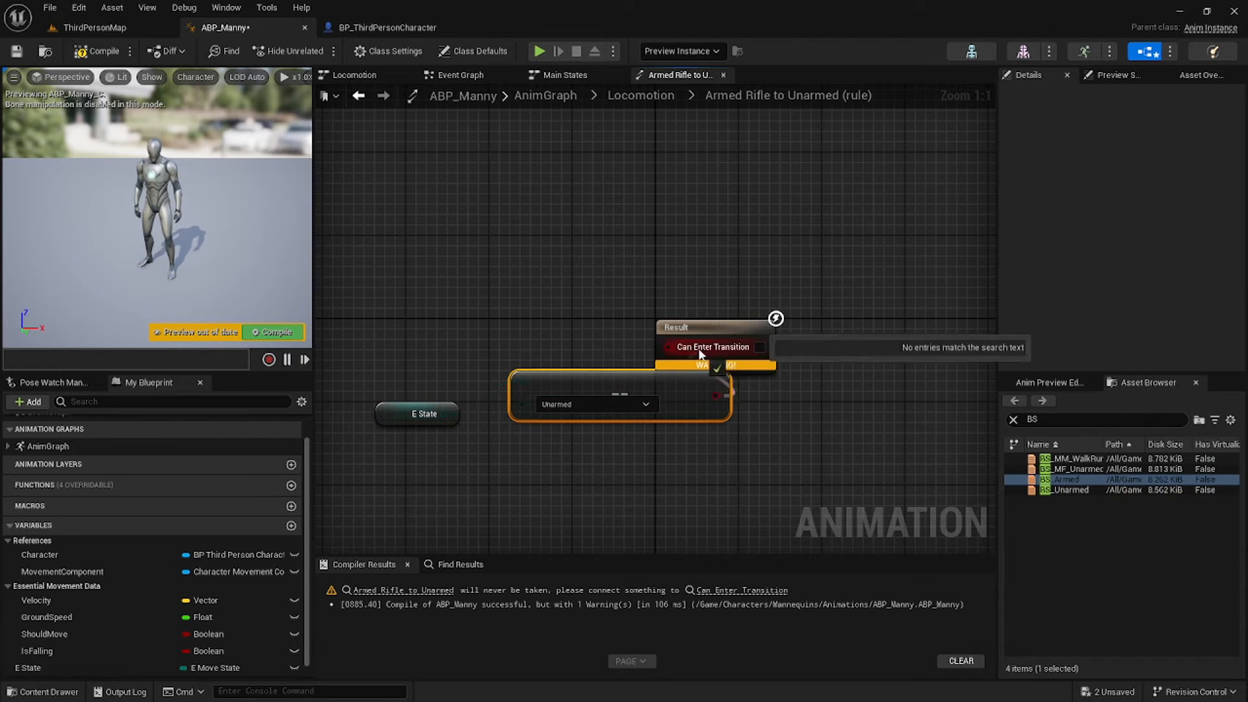
drag(709, 338, 813, 384)
click(91, 52)
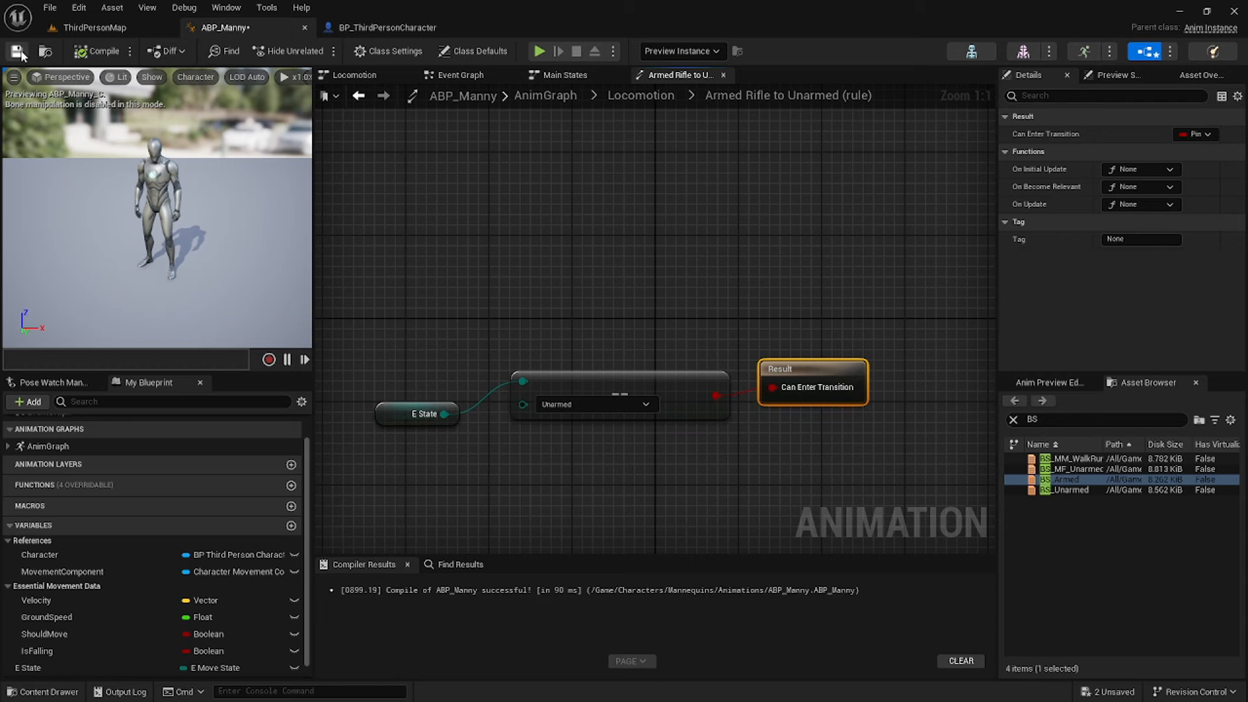
click(95, 27)
Create an AnimMontage from Equip_Rifle_Standing in the Animations folder, keeping the default name.
click(260, 401)
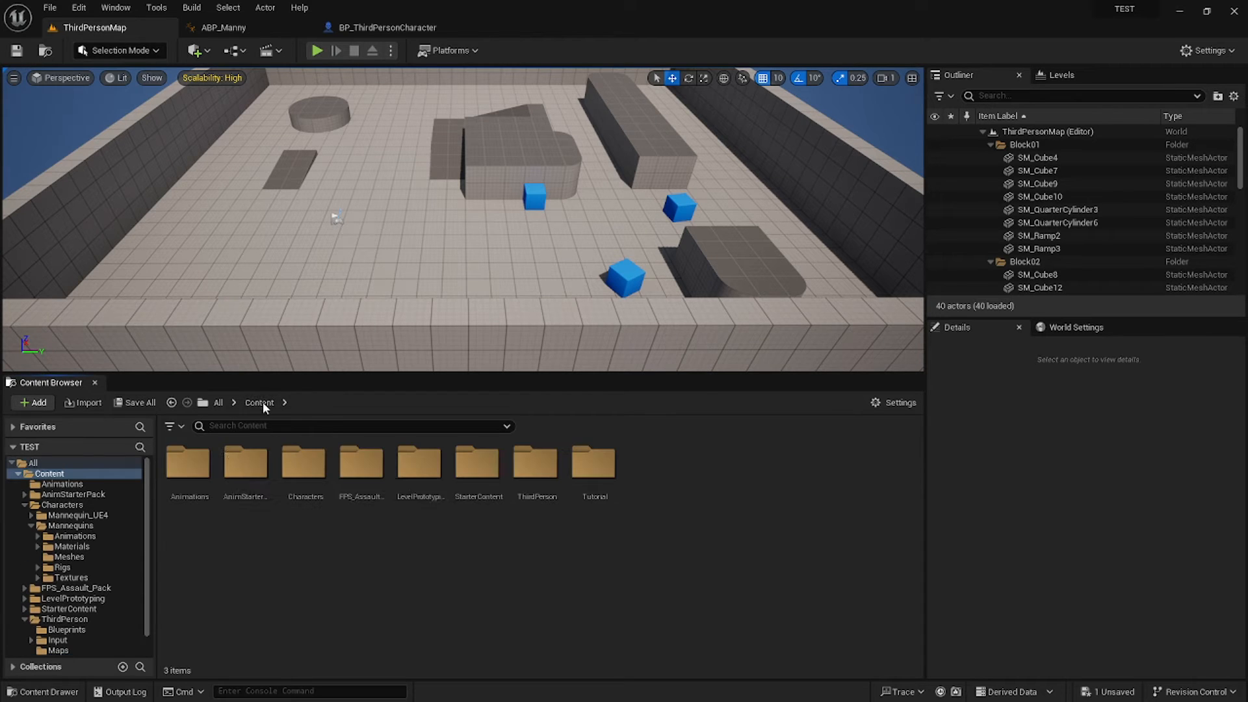
double_click(202, 474)
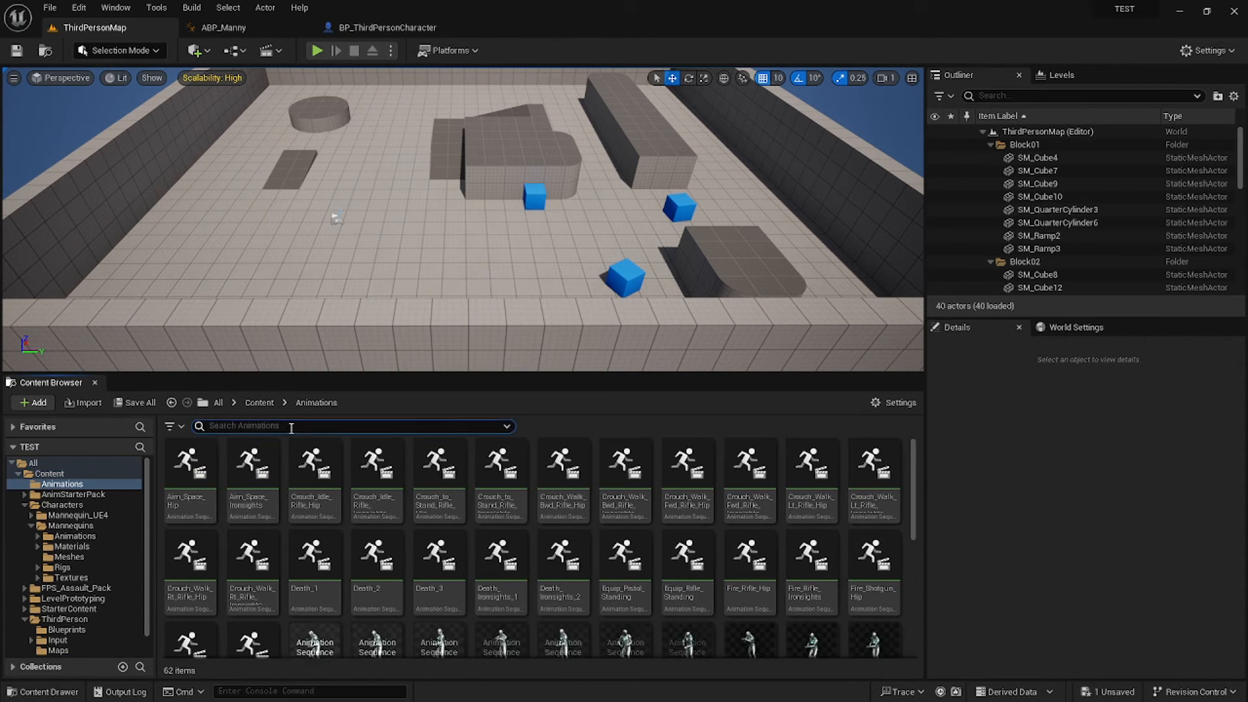
text(equip)
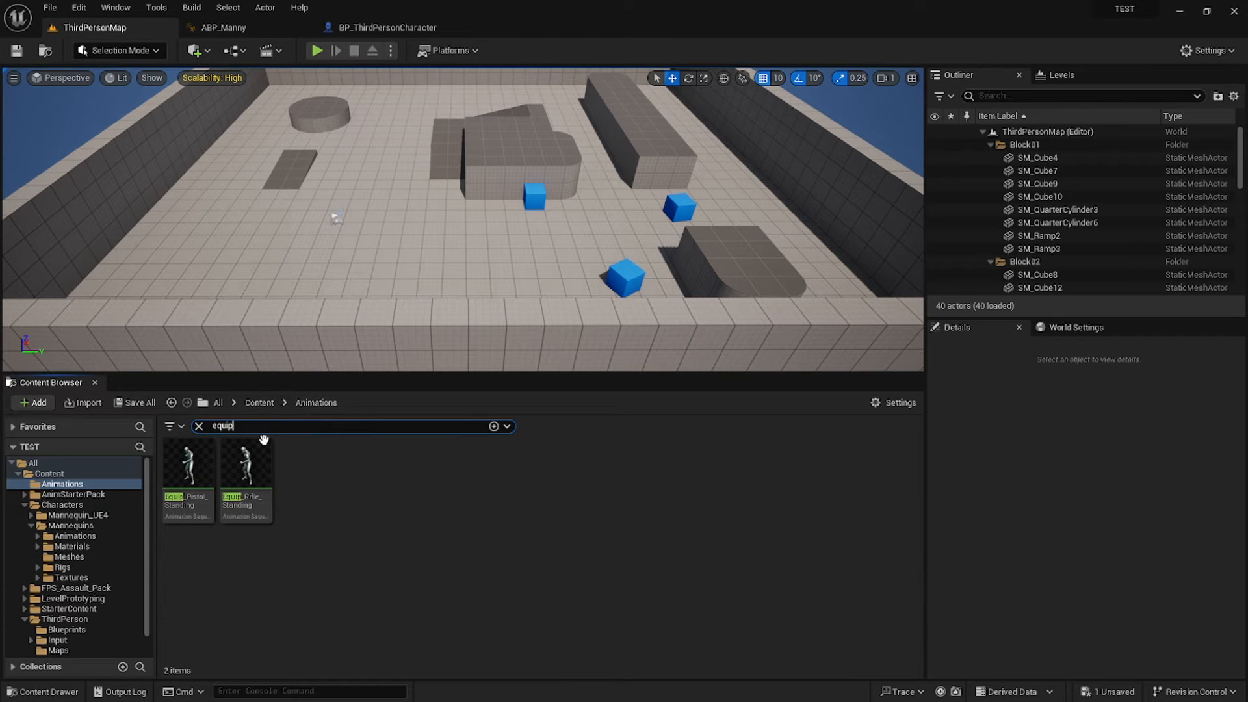
click(255, 472)
right_click(255, 472)
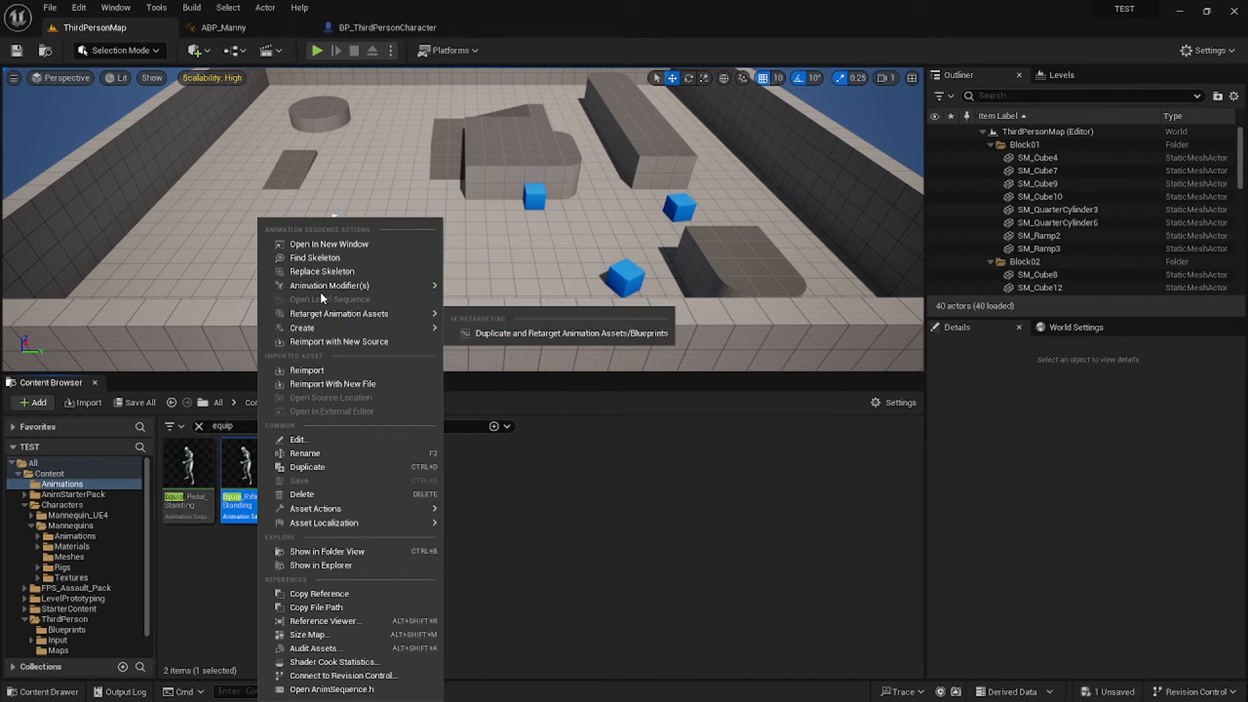
mouse_move(351, 328)
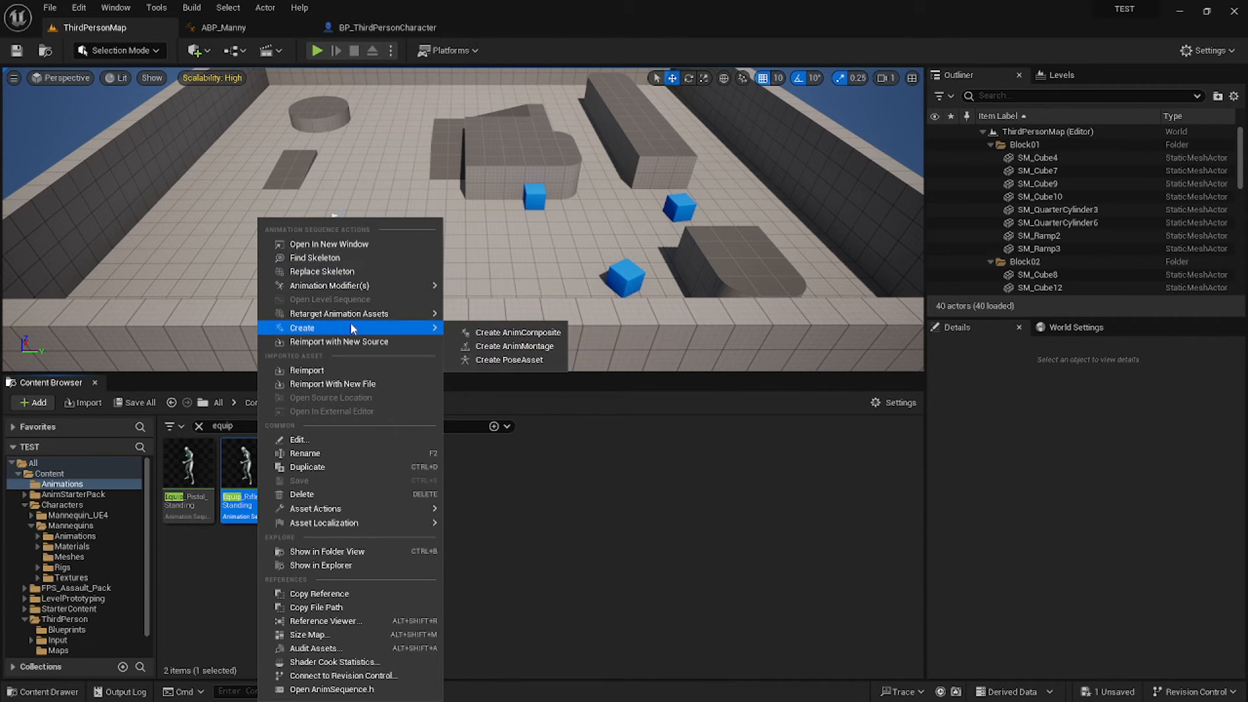
click(514, 346)
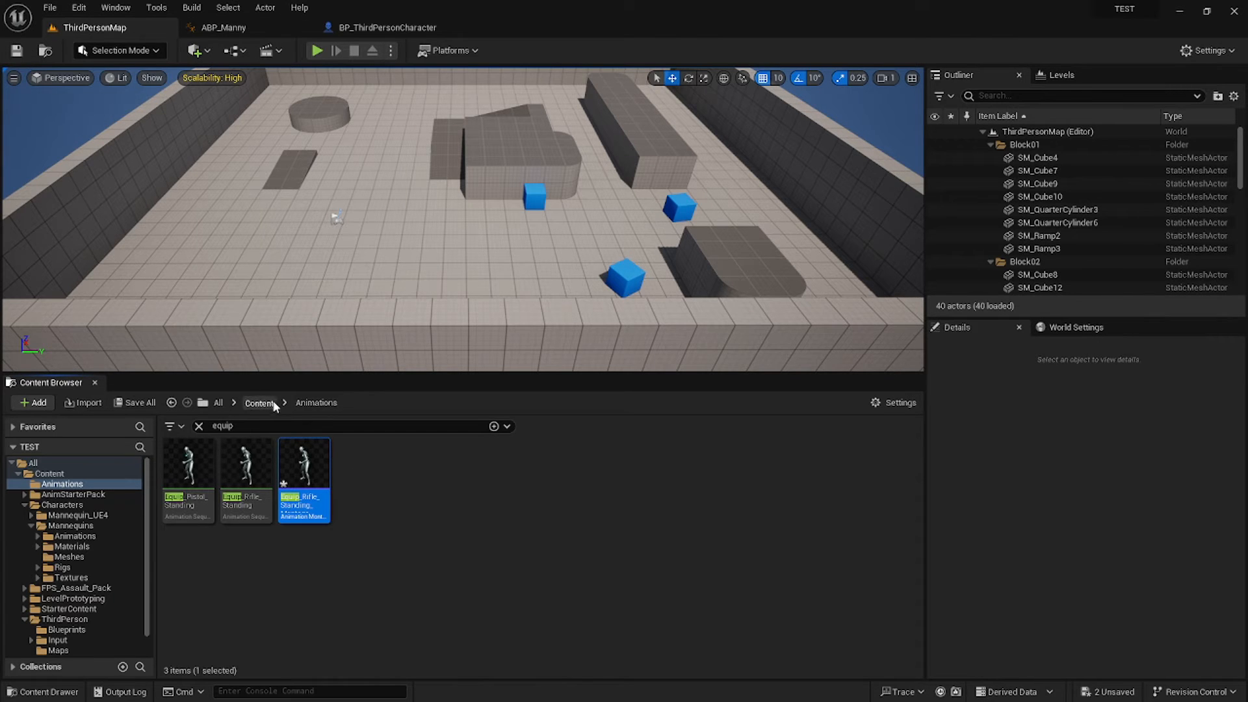
click(403, 27)
Shift both SET nodes right and add two Play Montage nodes after the Flip Flop.
scroll(653, 377, down, 2)
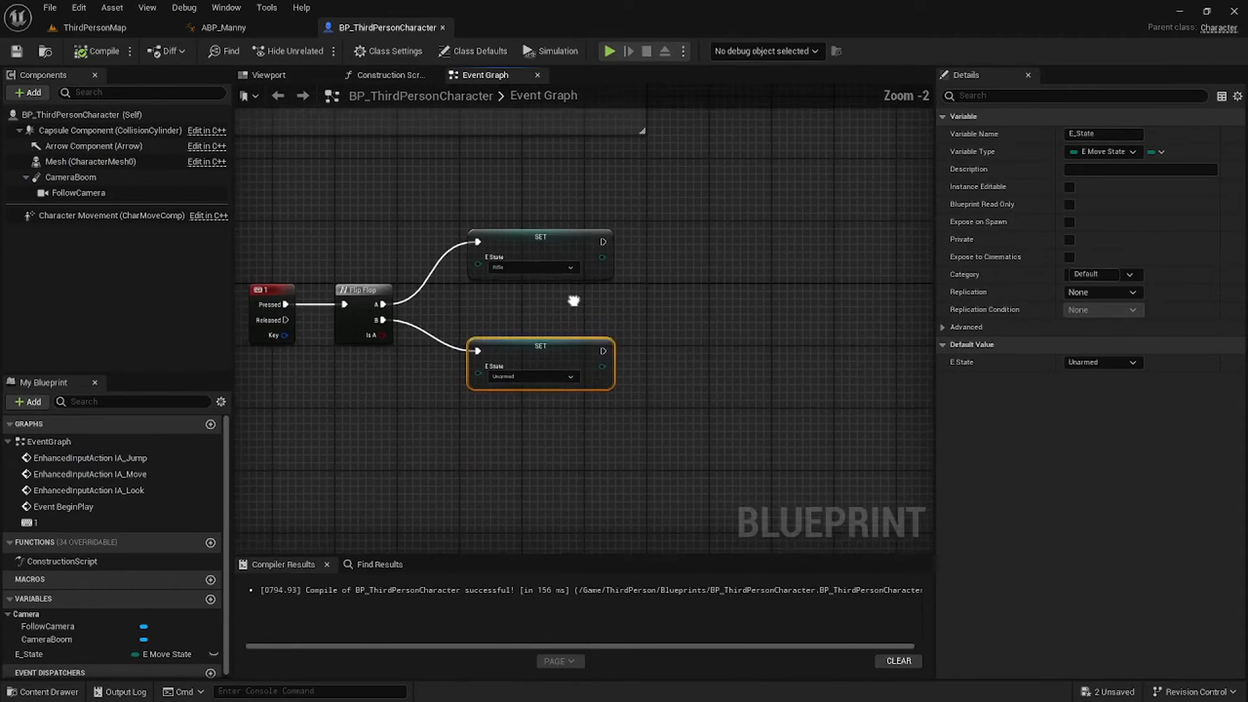
drag(574, 380, 575, 382)
drag(538, 237, 665, 236)
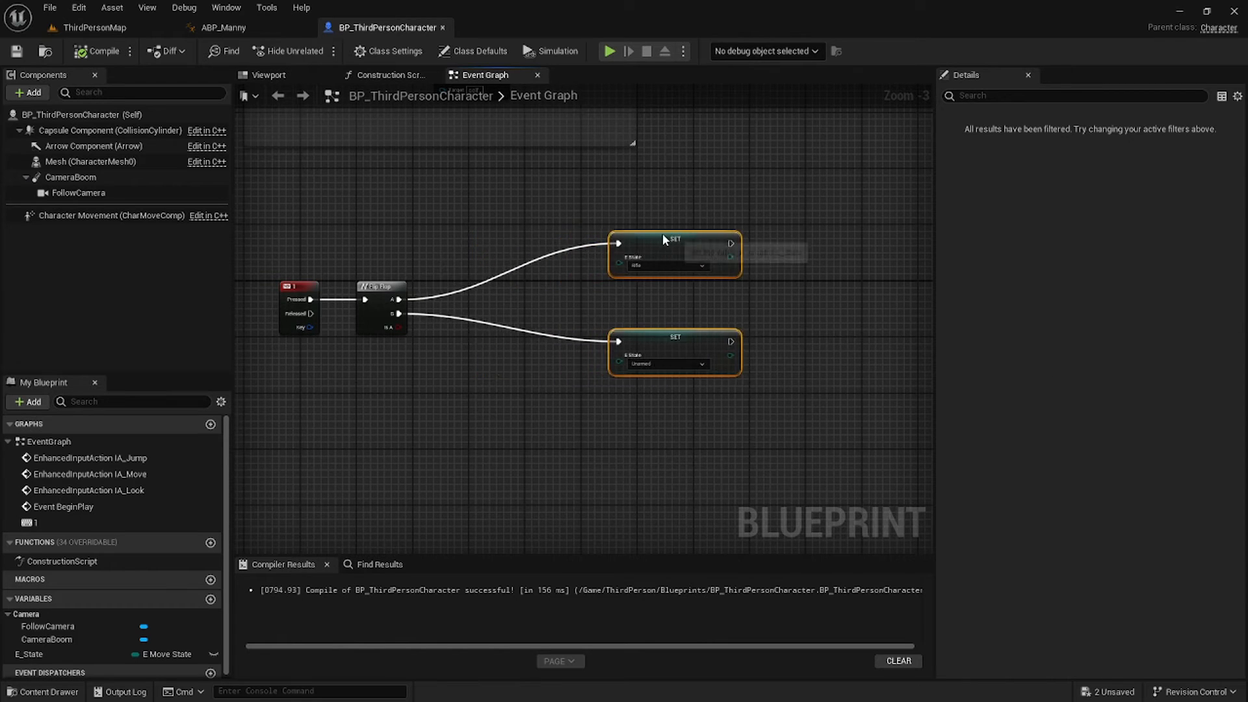
drag(372, 322, 440, 281)
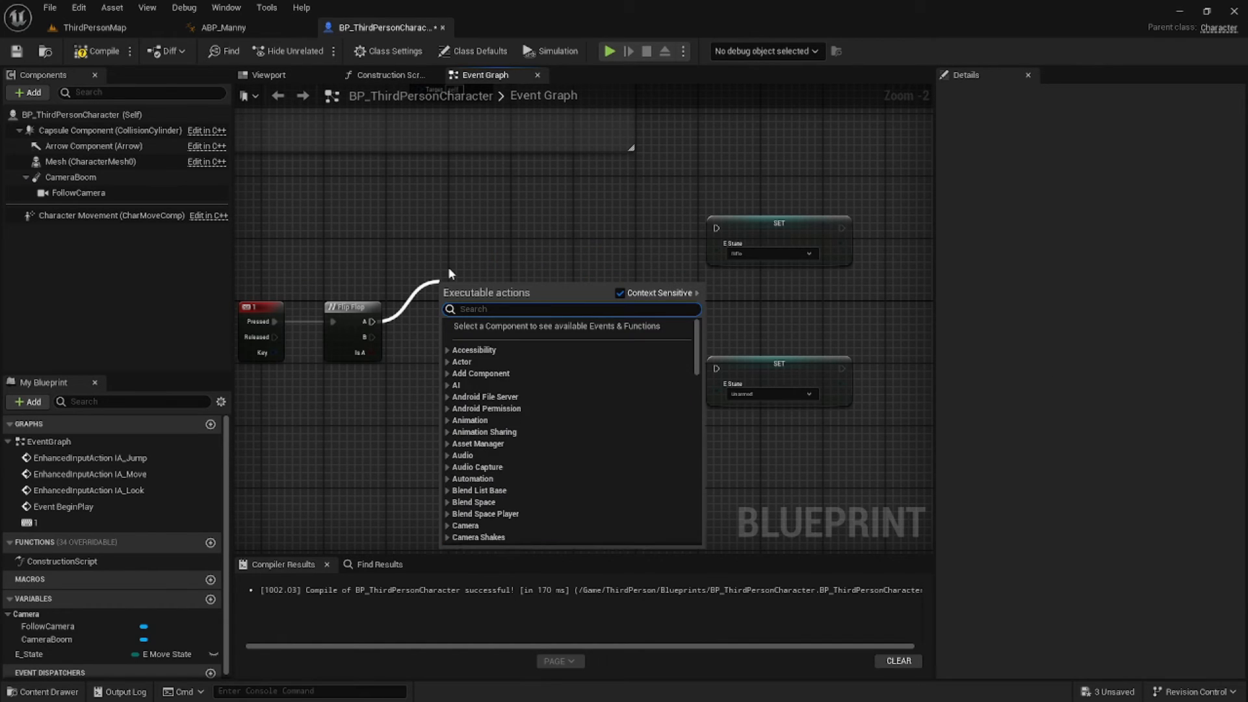
text(play mont)
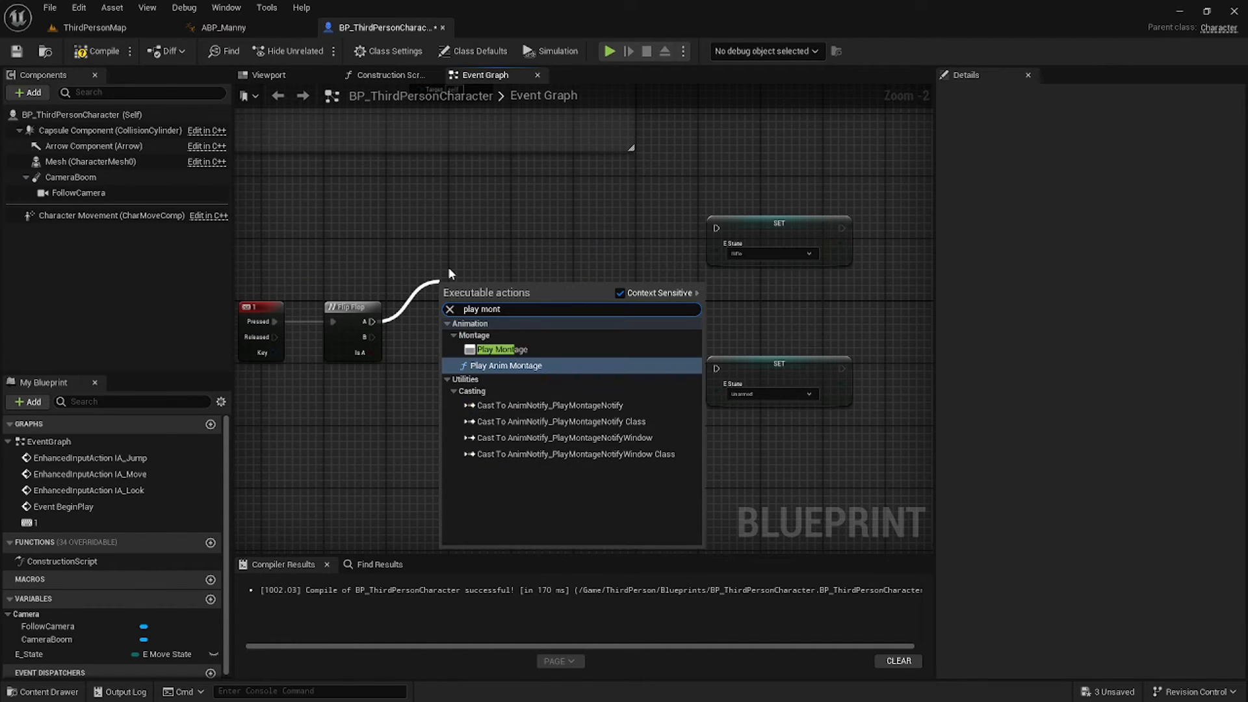
click(502, 349)
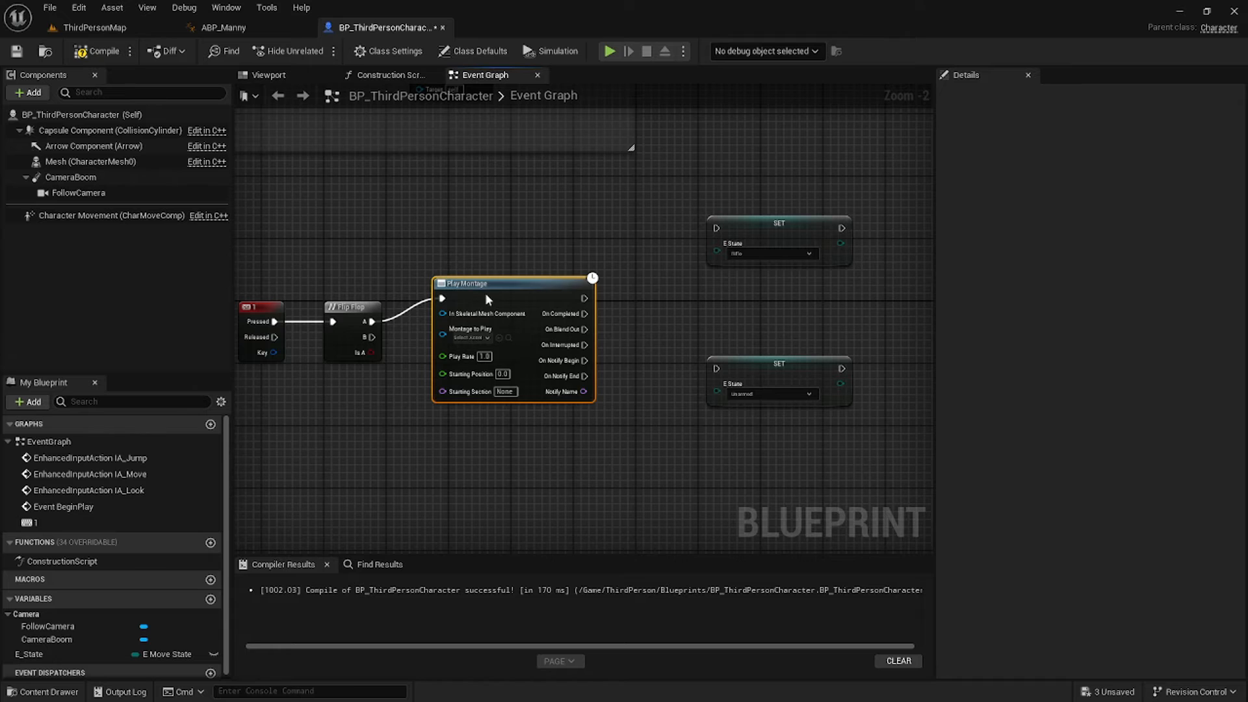
drag(601, 329, 525, 356)
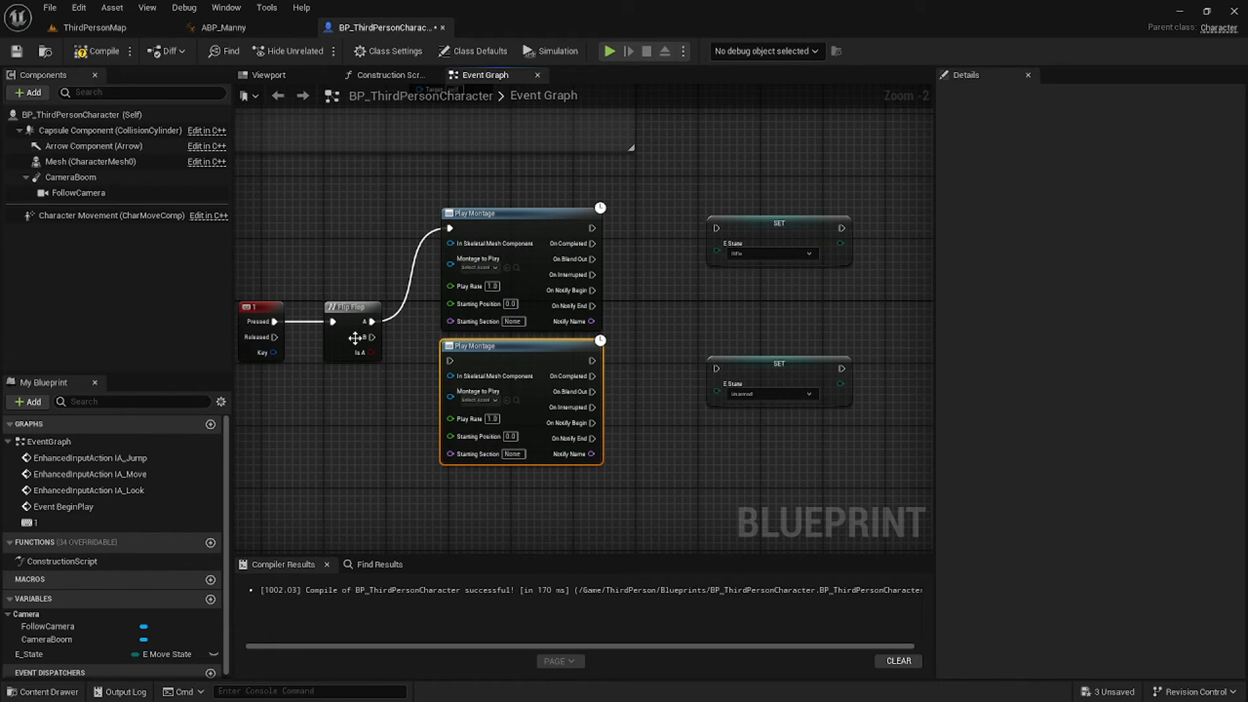
Wire the Play Montage nodes to the Unarmed and Rifle SET nodes and compile.
drag(591, 360, 716, 368)
drag(741, 371, 755, 362)
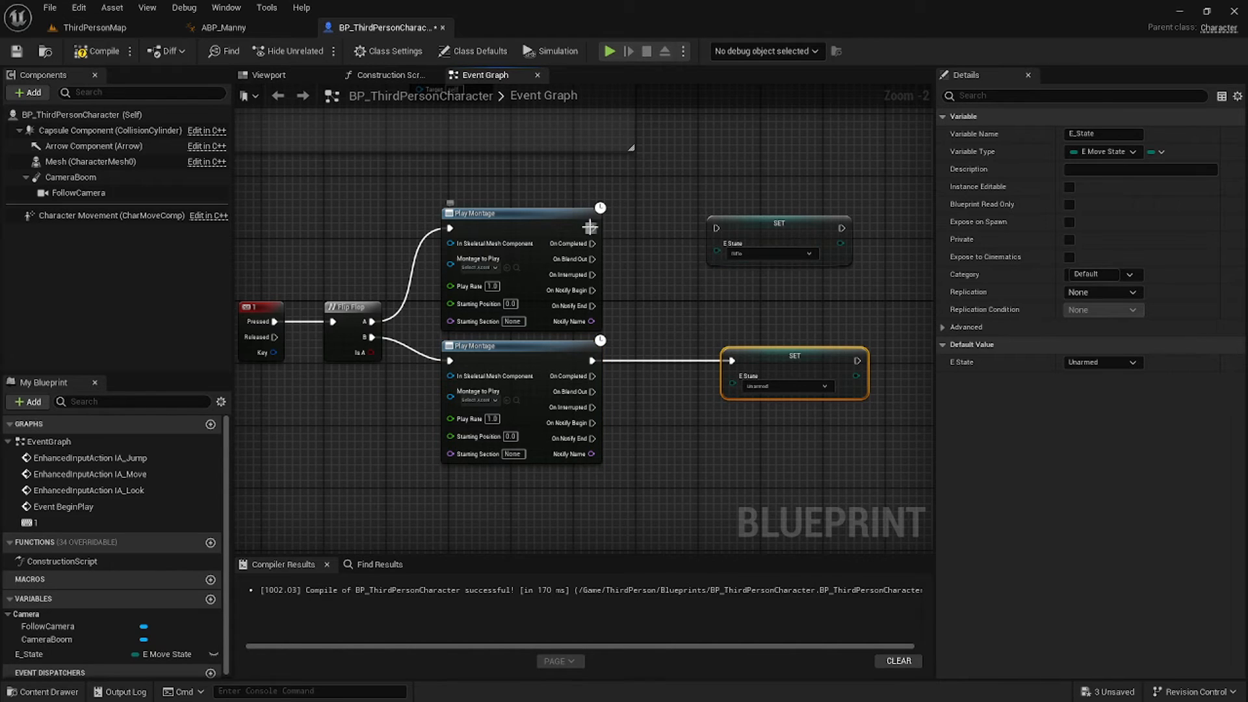
drag(592, 228, 715, 227)
click(96, 50)
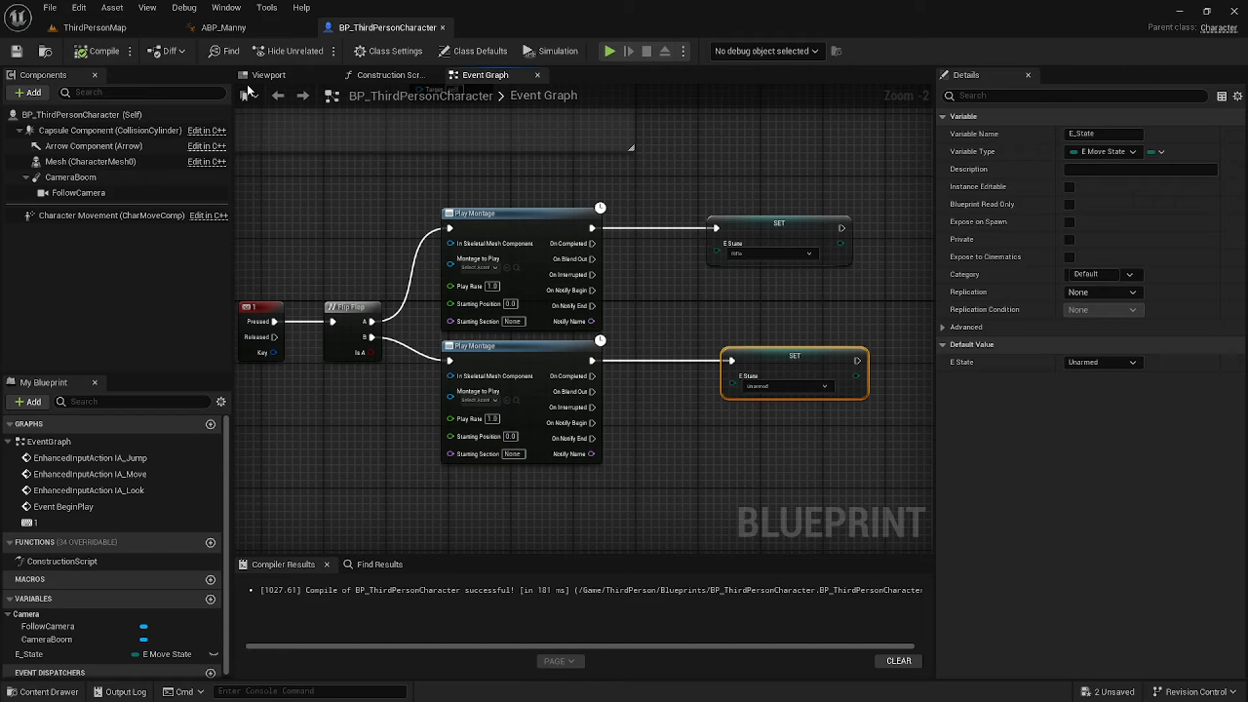
right_drag(640, 274, 620, 290)
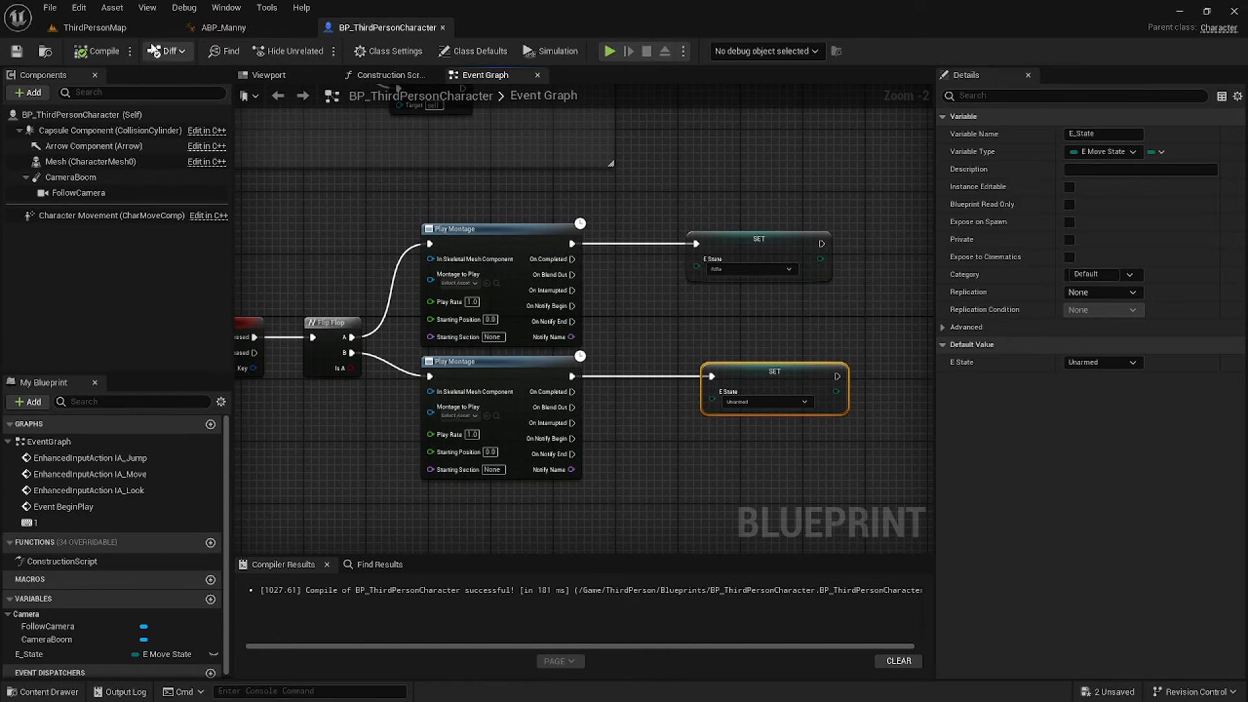
click(144, 28)
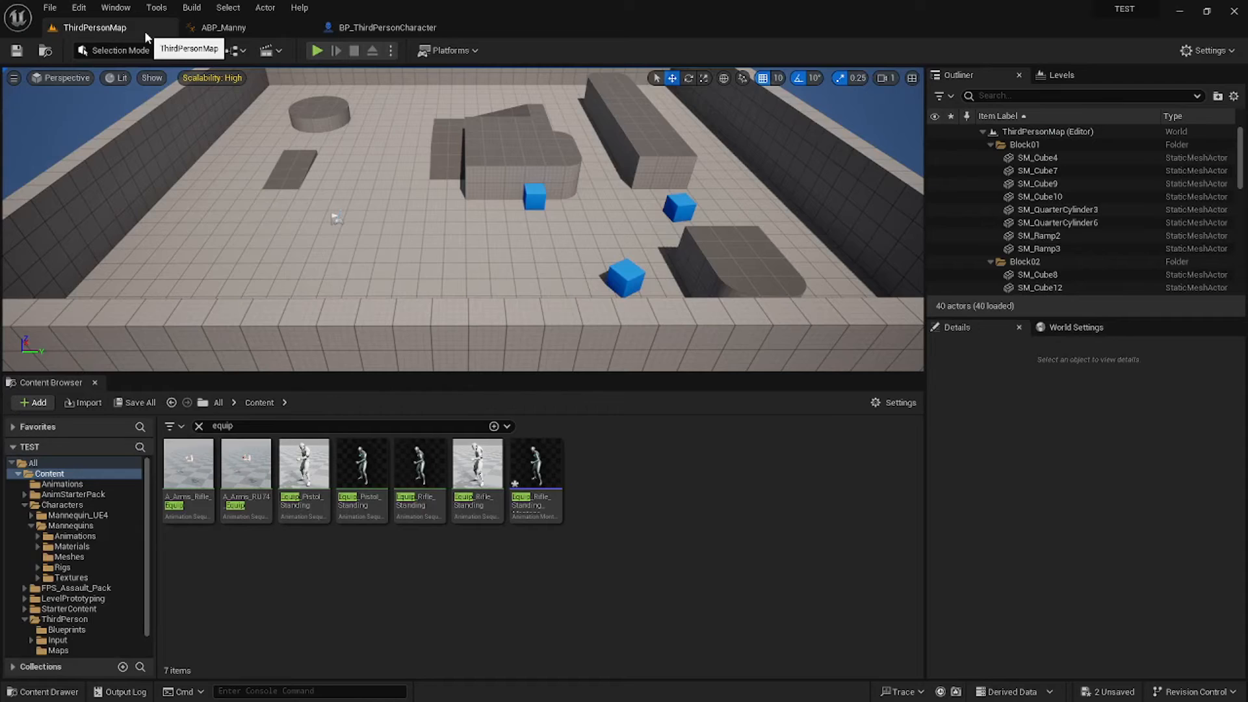
In Equip_Rifle_Standing_Montage, add a notify on notify track 1 at about 0.84 s.
click(549, 477)
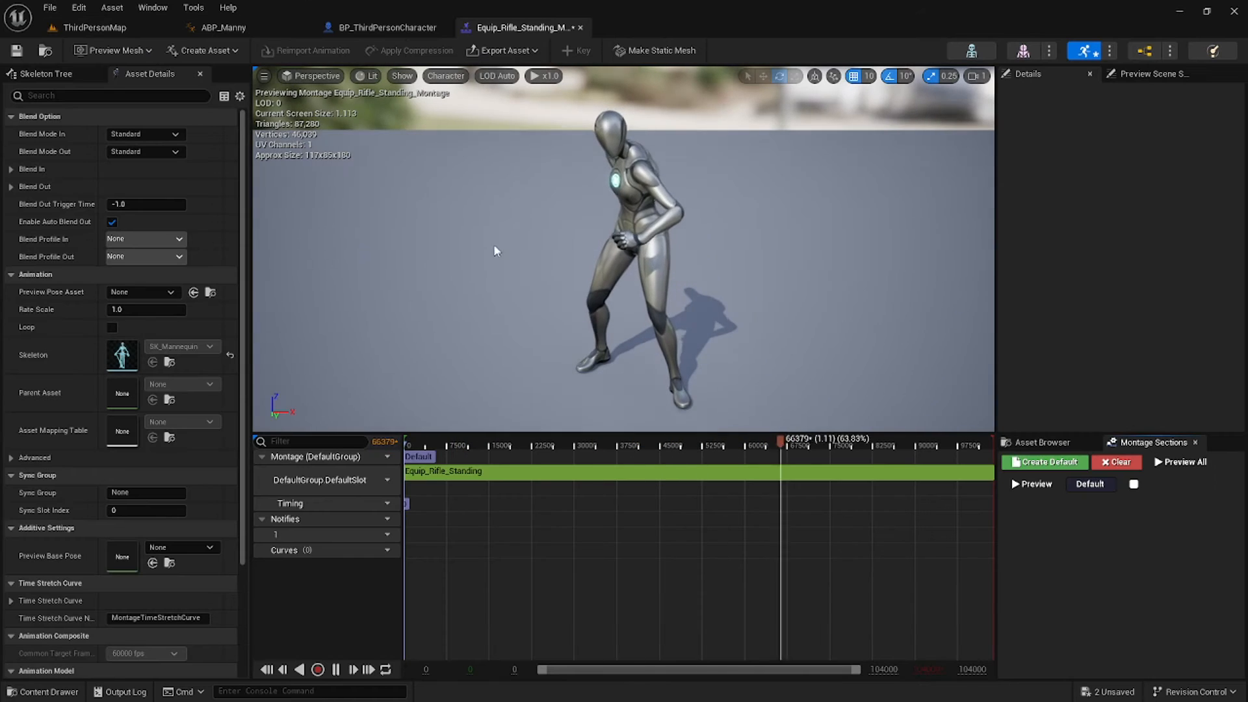
drag(572, 447, 676, 451)
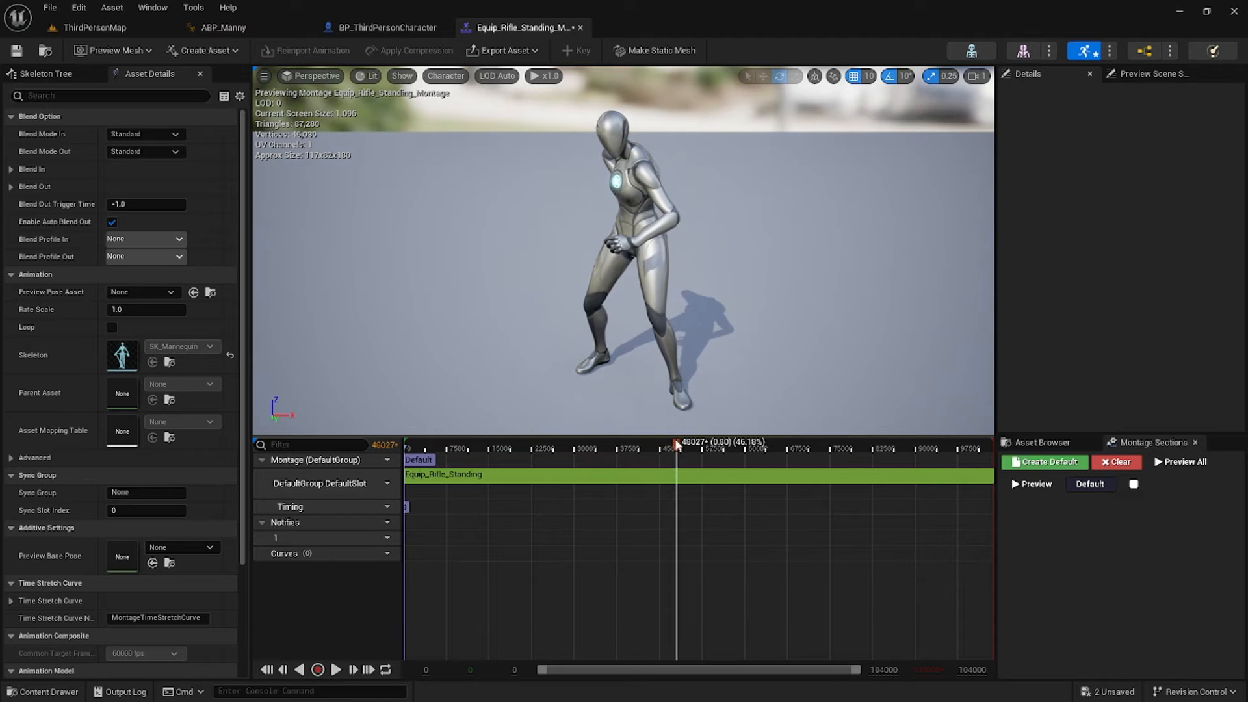
right_drag(720, 264, 632, 302)
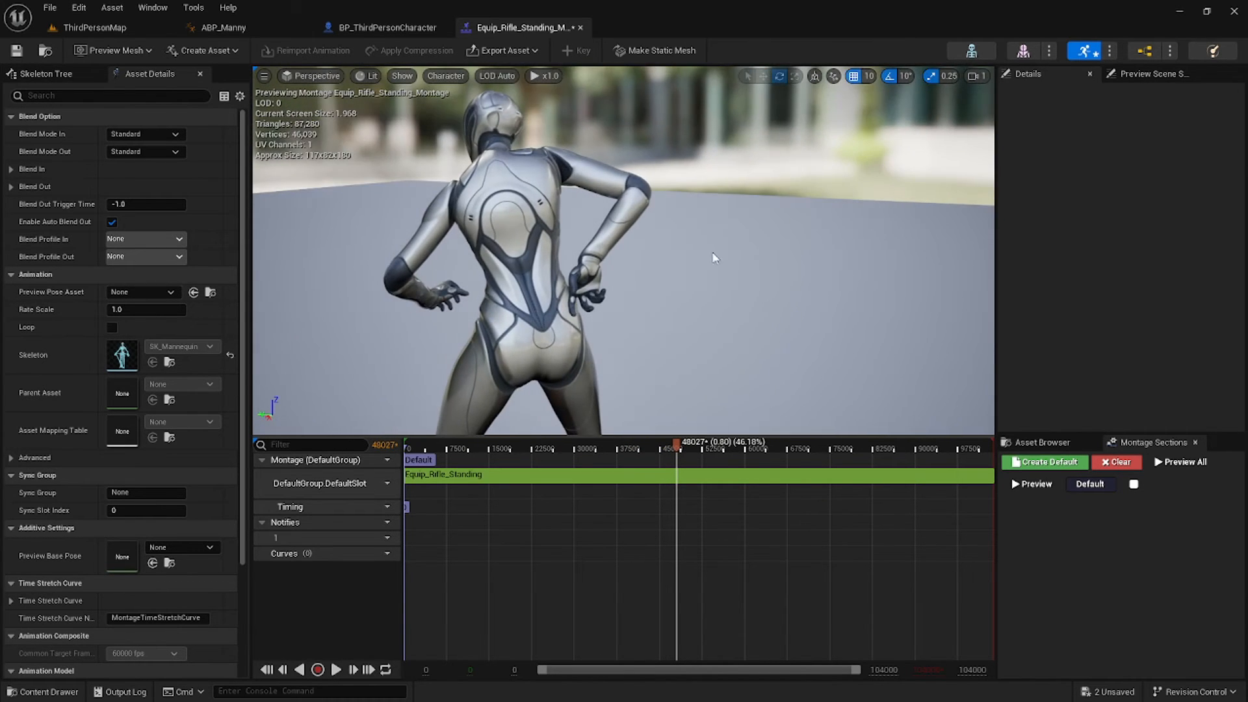
mouse_move(680, 448)
mouse_down()
mouse_move(605, 447)
mouse_move(691, 451)
mouse_up()
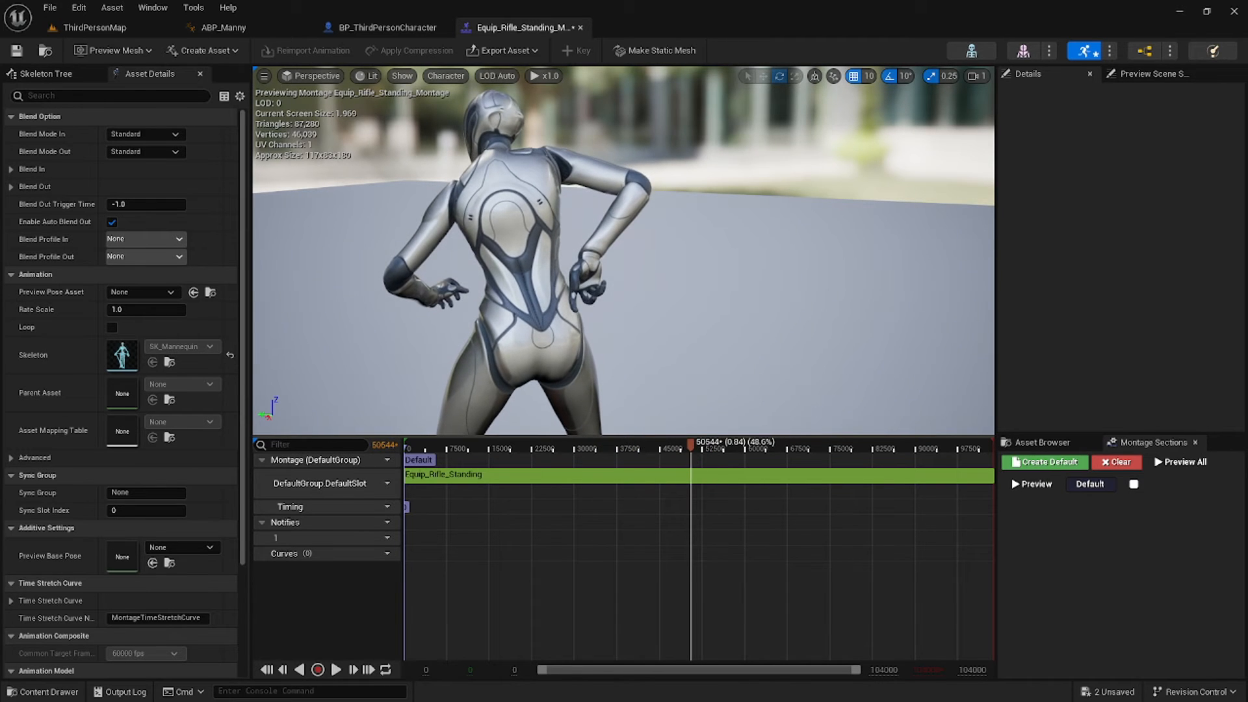
right_drag(520, 391, 589, 413)
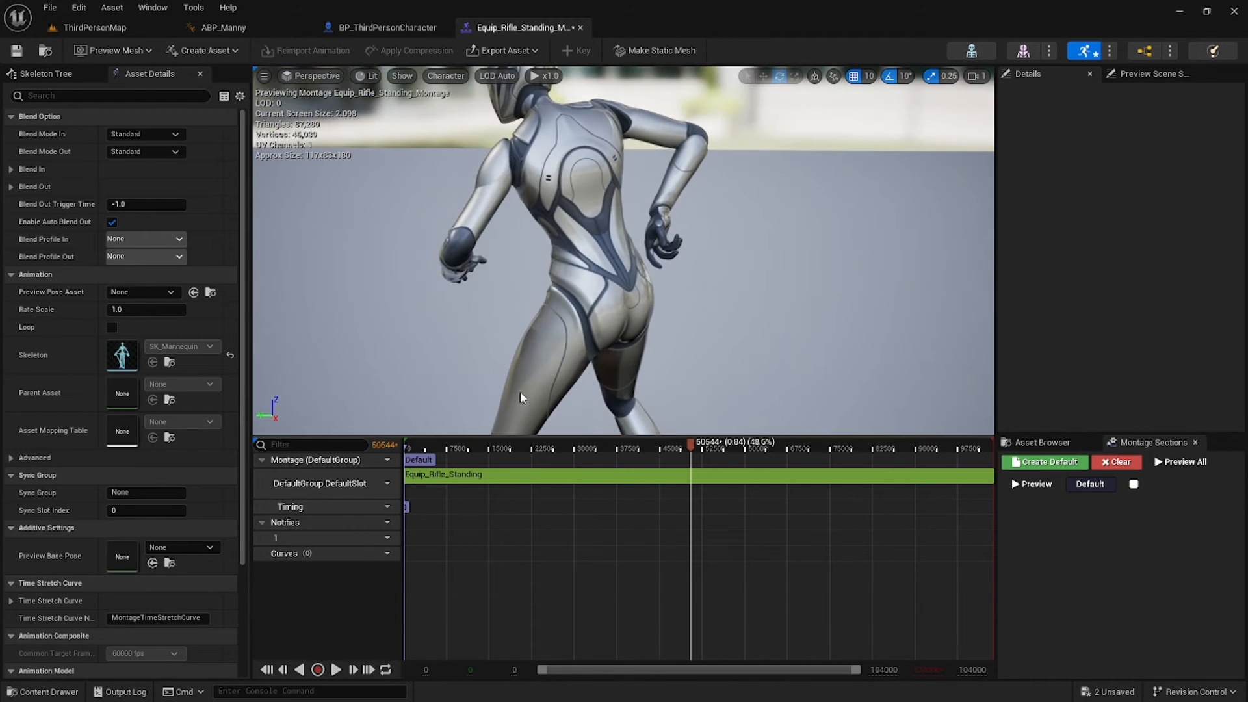
right_click(692, 538)
mouse_move(748, 564)
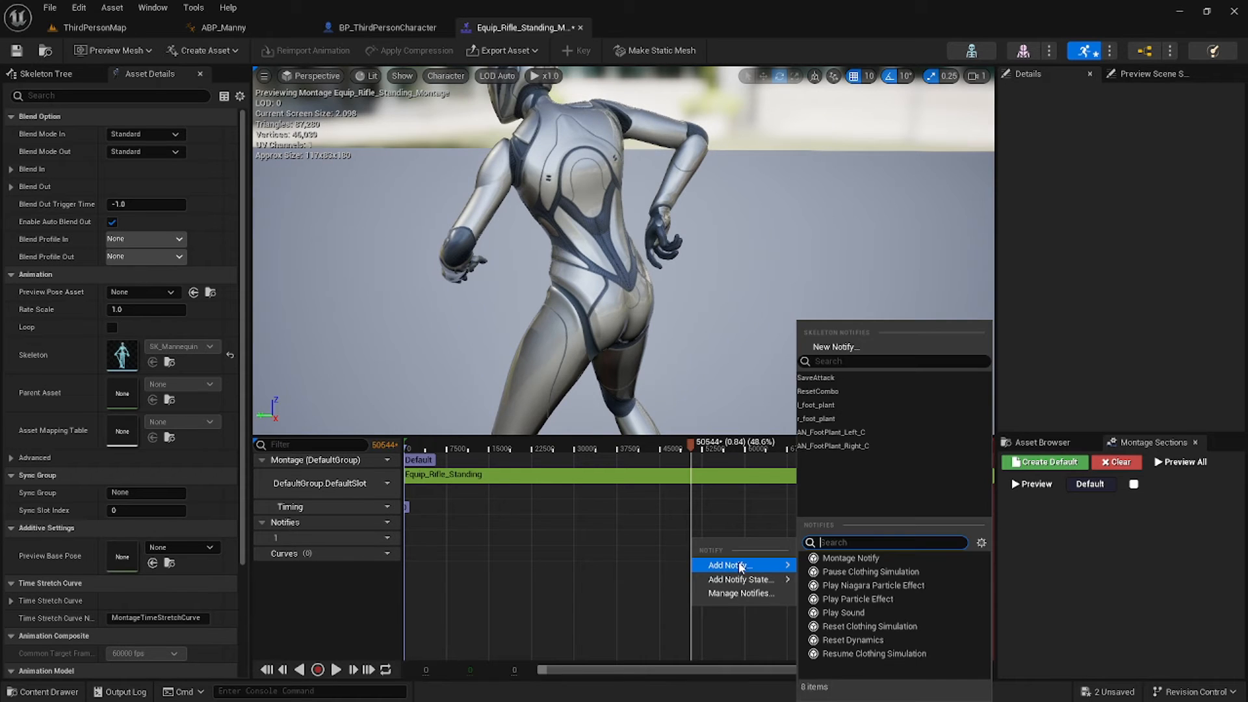
click(856, 557)
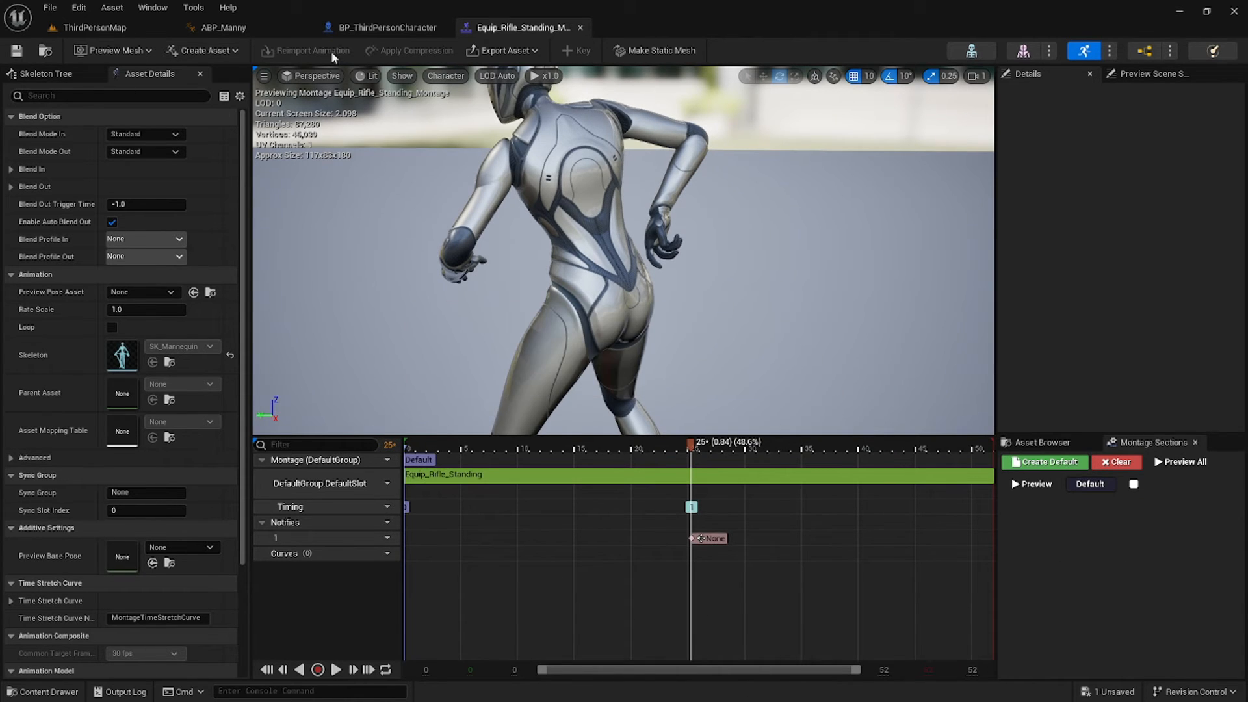
click(419, 26)
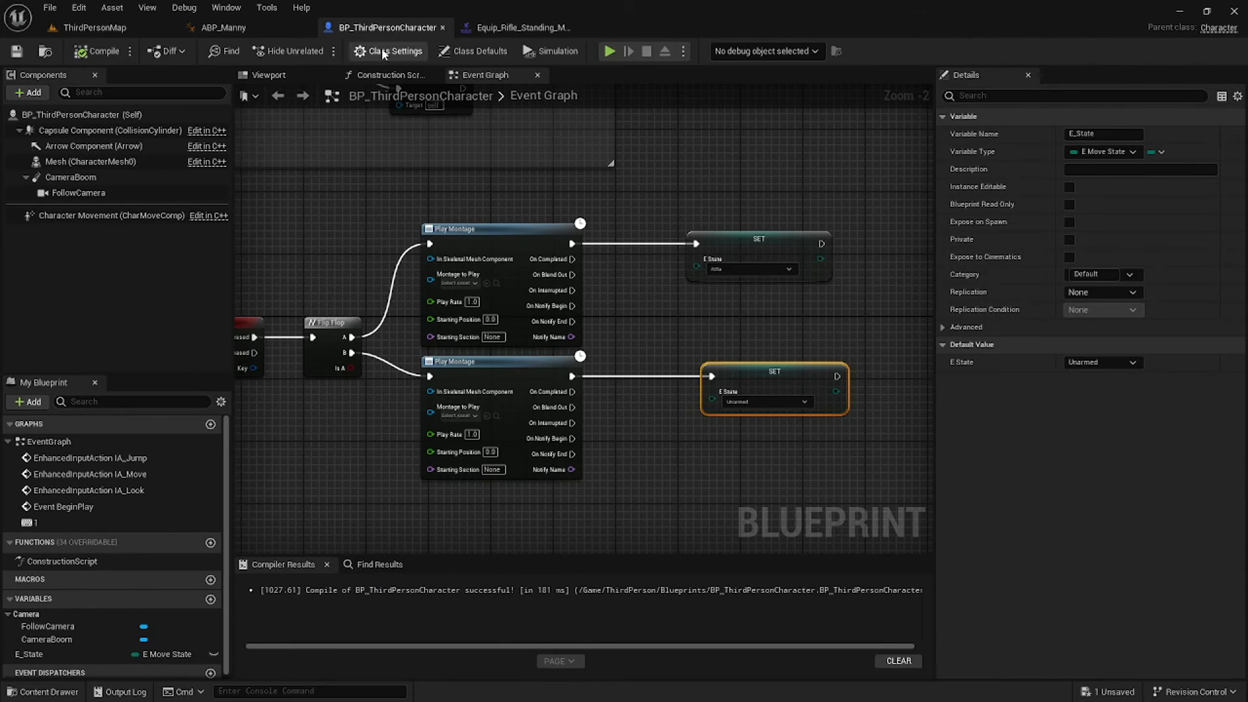
Move both SET nodes further right to tidy the Event Graph.
right_drag(664, 332, 747, 303)
scroll(747, 303, down, 1)
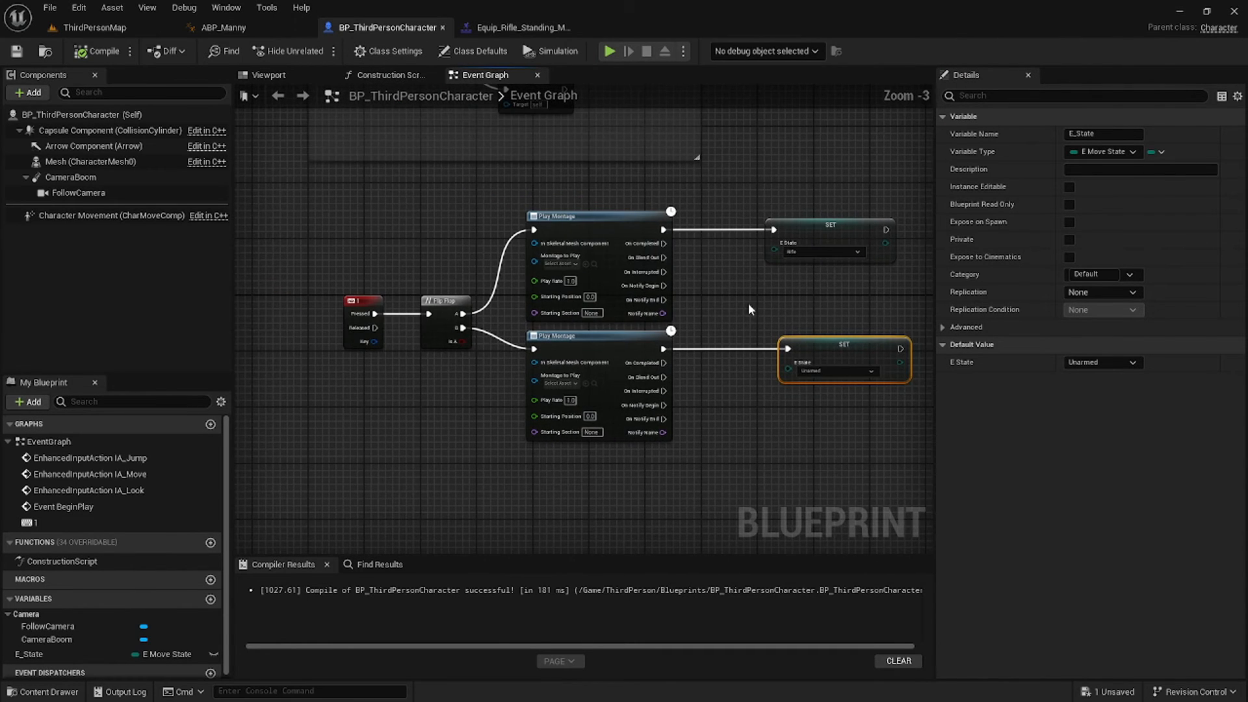
drag(747, 203, 858, 388)
drag(837, 224, 889, 227)
click(813, 212)
right_drag(807, 276, 781, 292)
Add a Skeletal Mesh component named Gun to the character and compile.
click(29, 93)
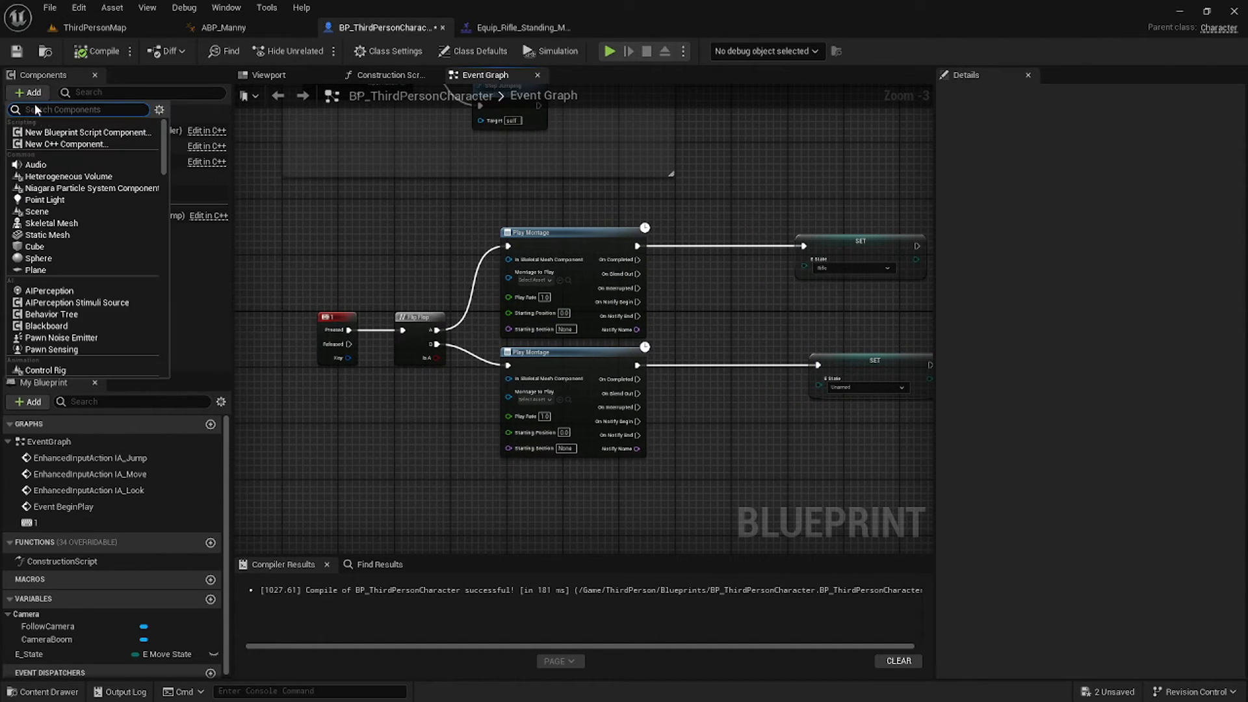
text(skel)
click(52, 132)
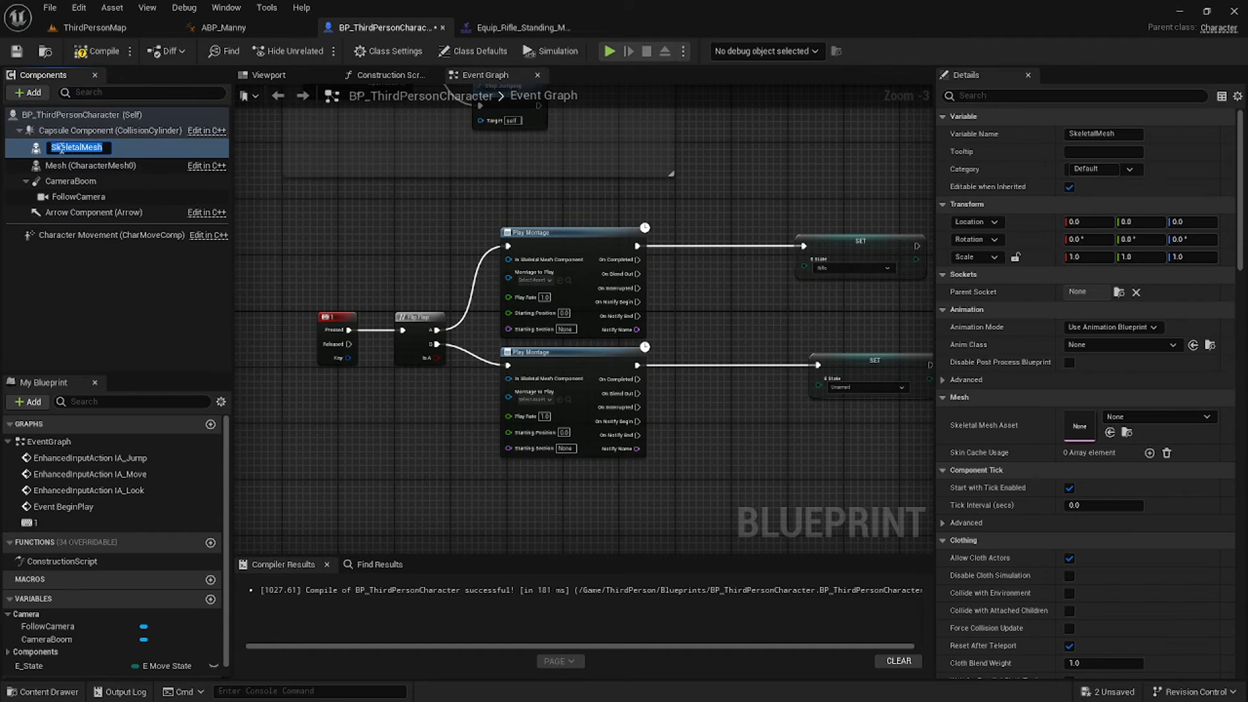
text(Gun)
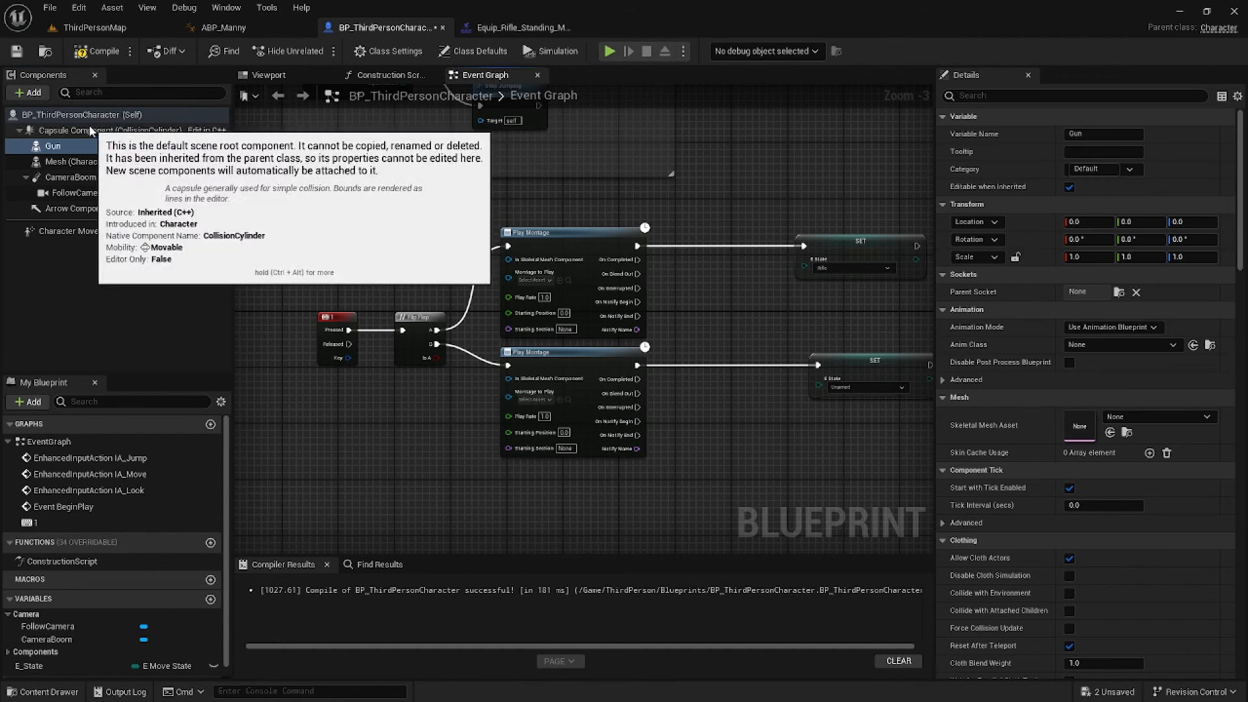
key(Return)
click(97, 50)
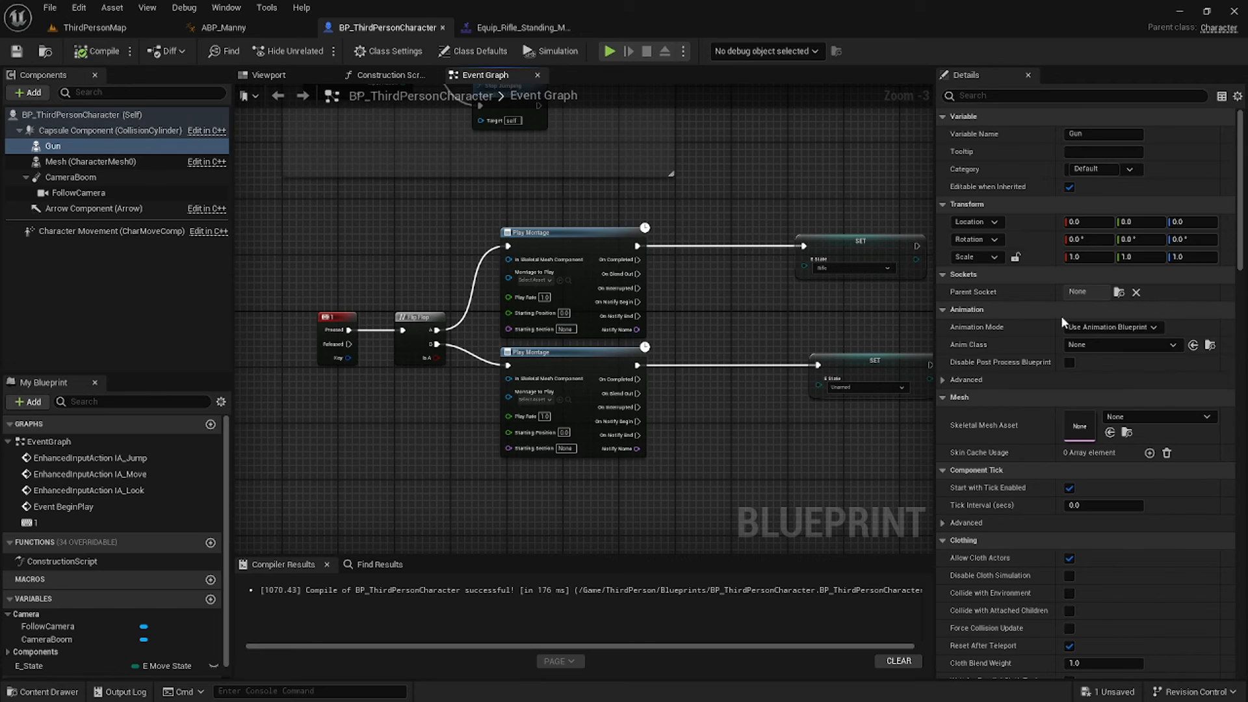
Assign SK_Rifle to Gun, compile, parent it under Mesh, and zero its location.
click(1160, 416)
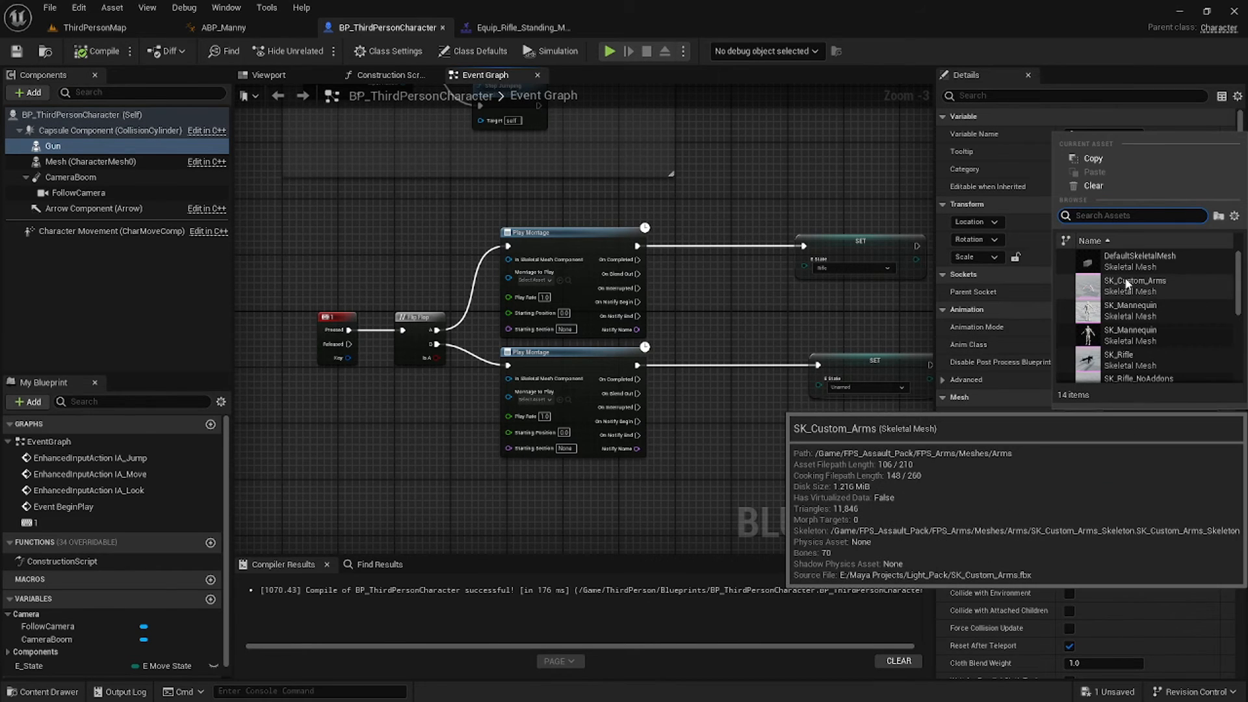
text(rifle)
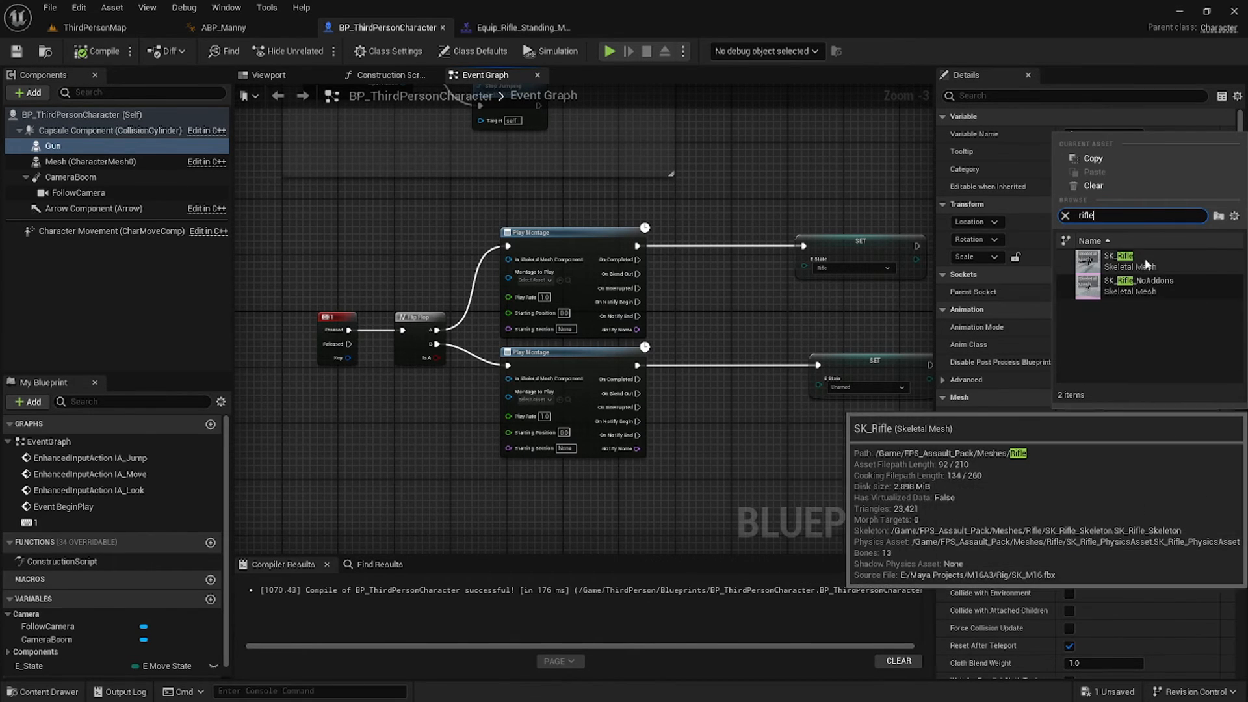
click(1130, 260)
click(111, 55)
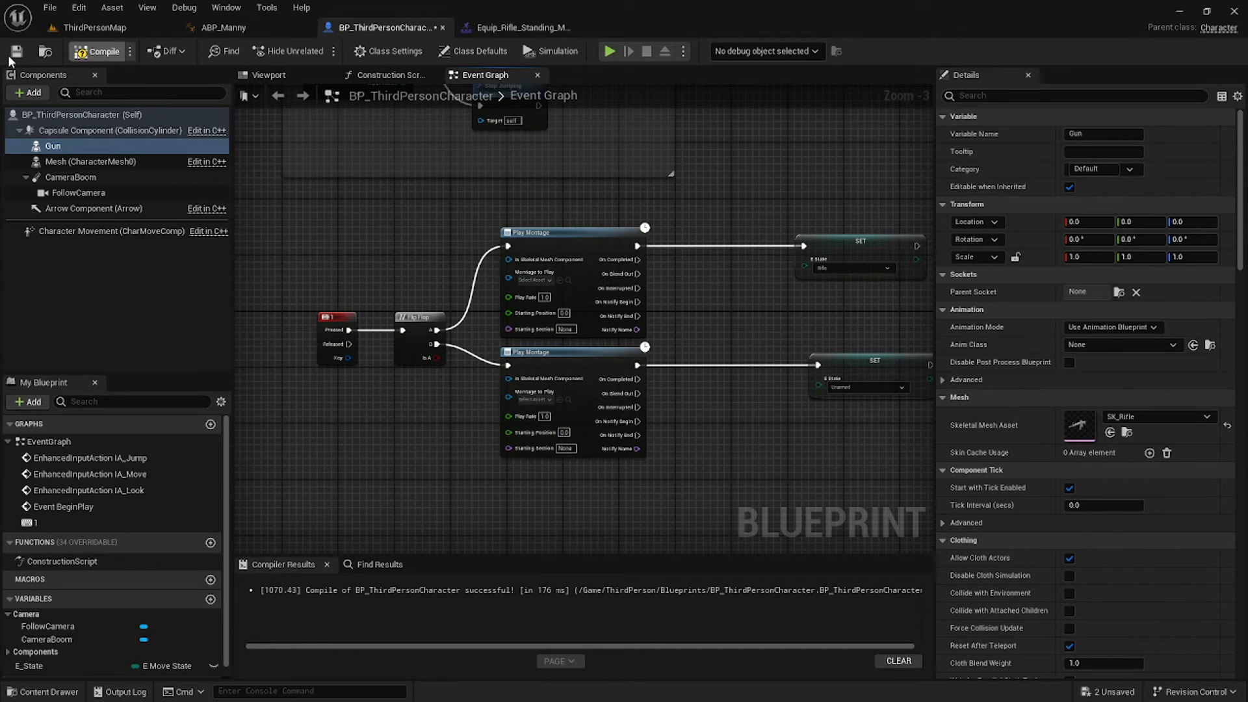
drag(70, 150, 68, 161)
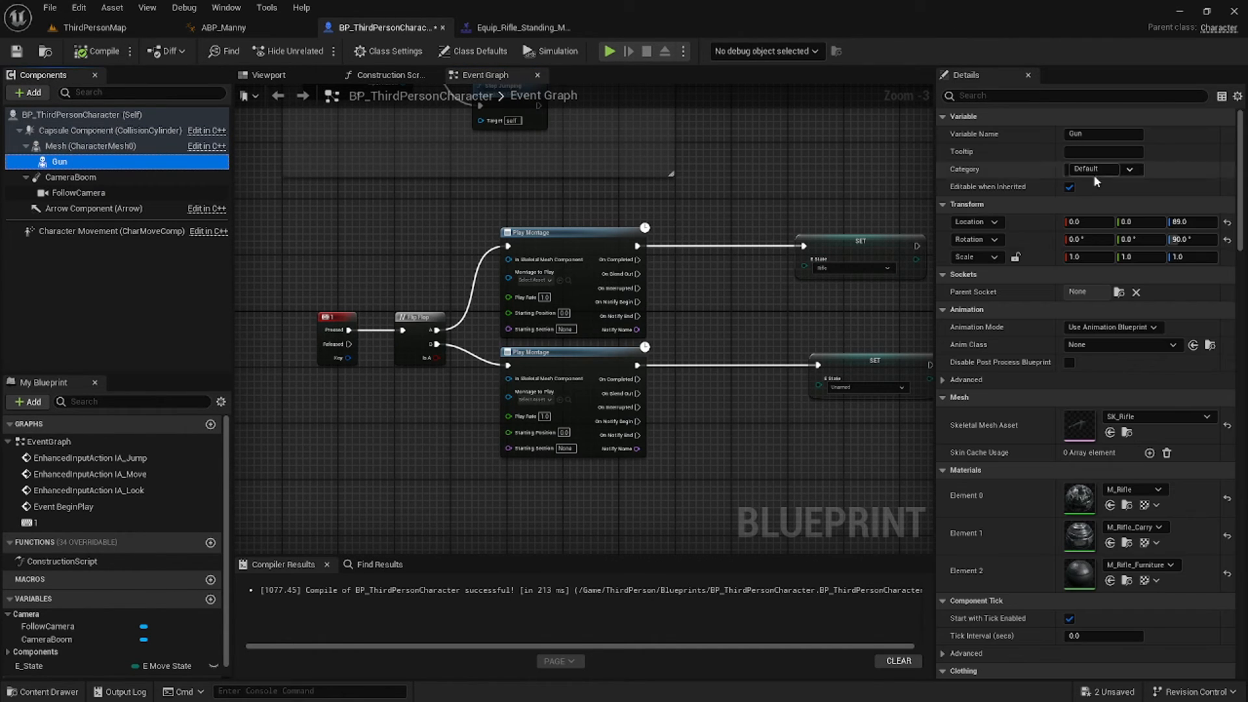
click(1186, 222)
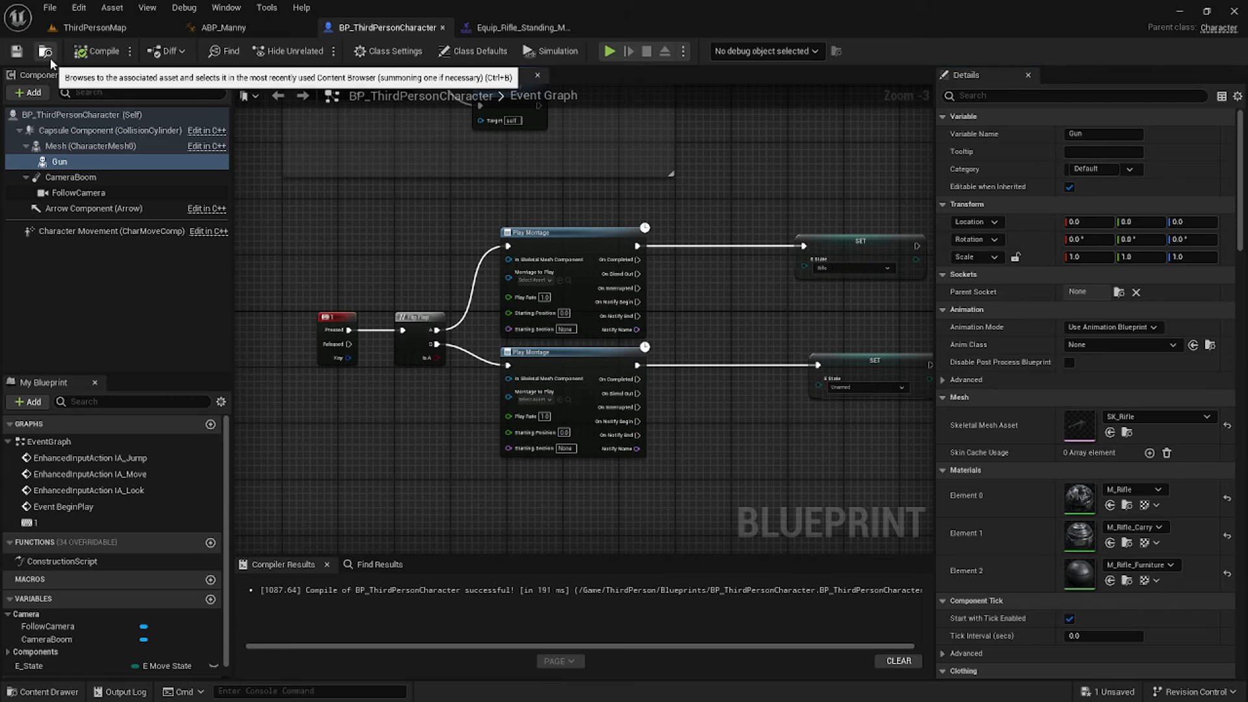
click(91, 146)
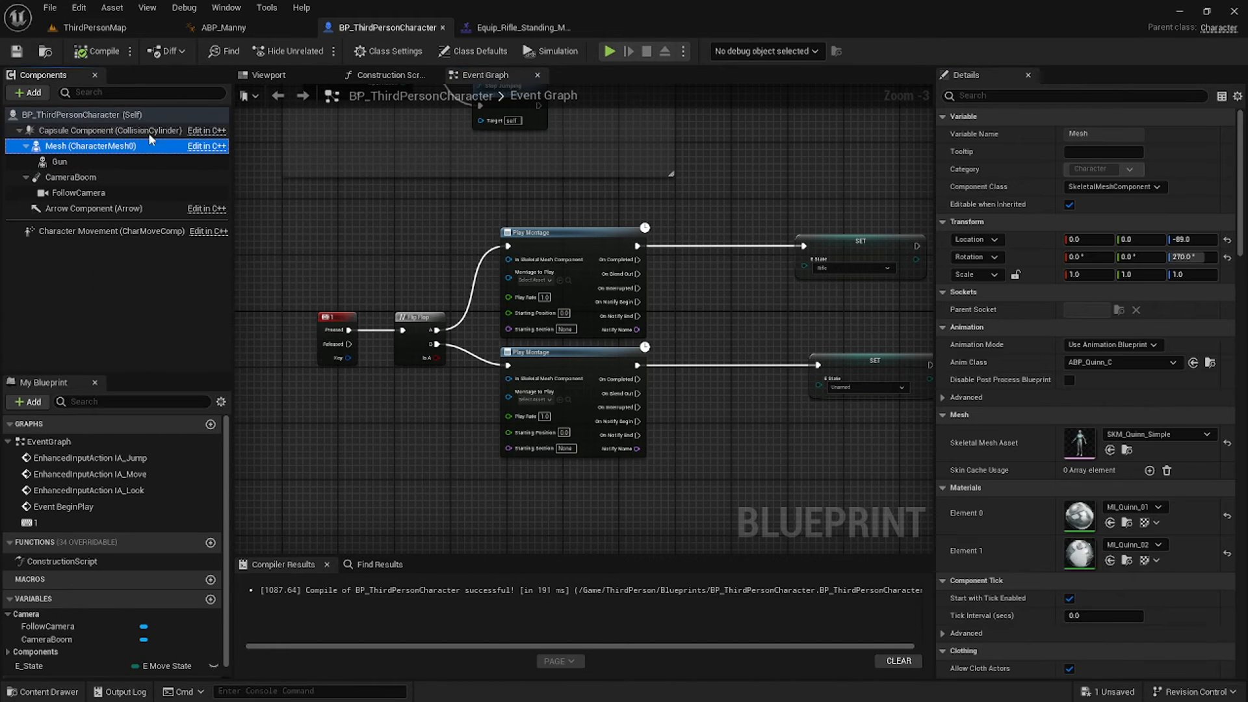
click(1173, 435)
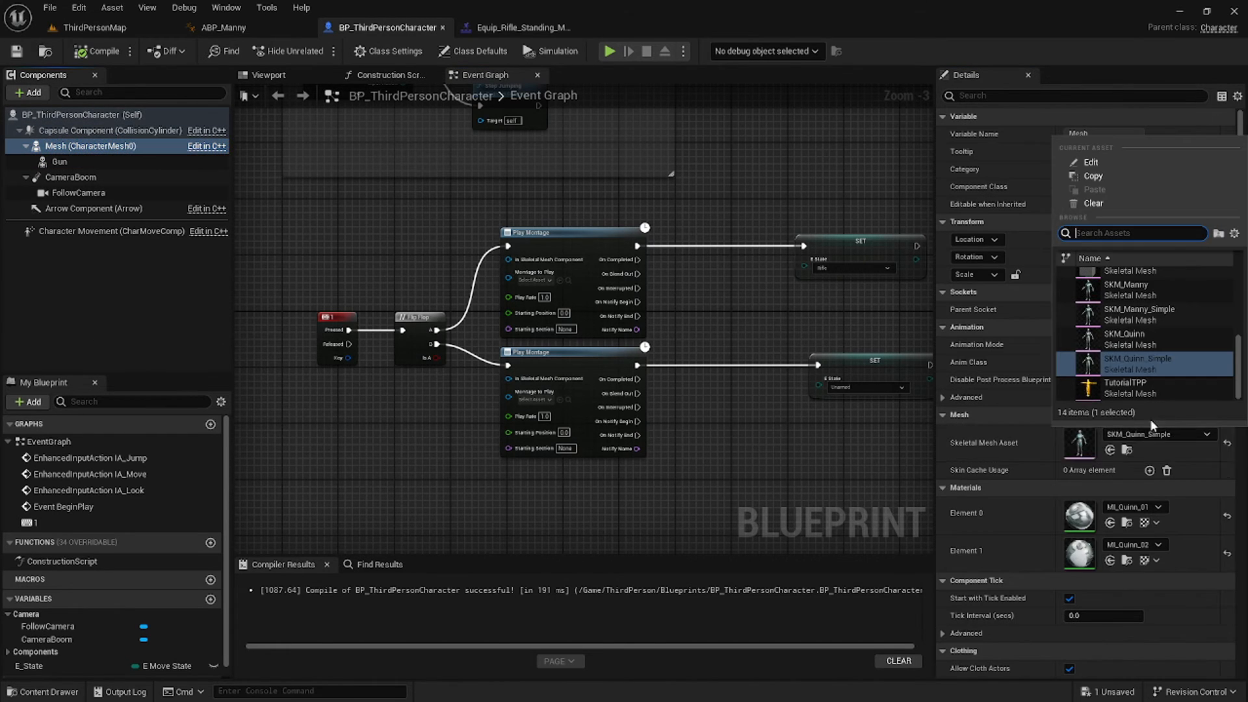
Set the character Mesh to SKM_Manny with ABP_Manny_C animation class and compile.
click(1131, 293)
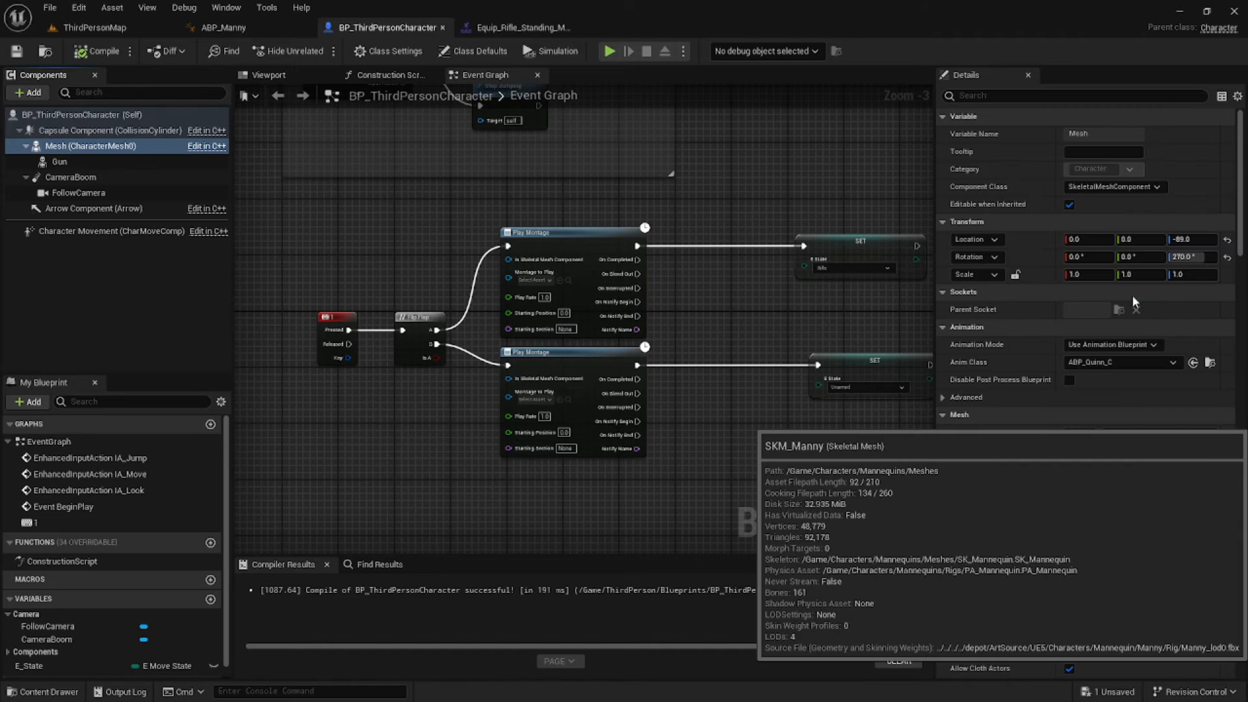
click(1109, 363)
click(1010, 363)
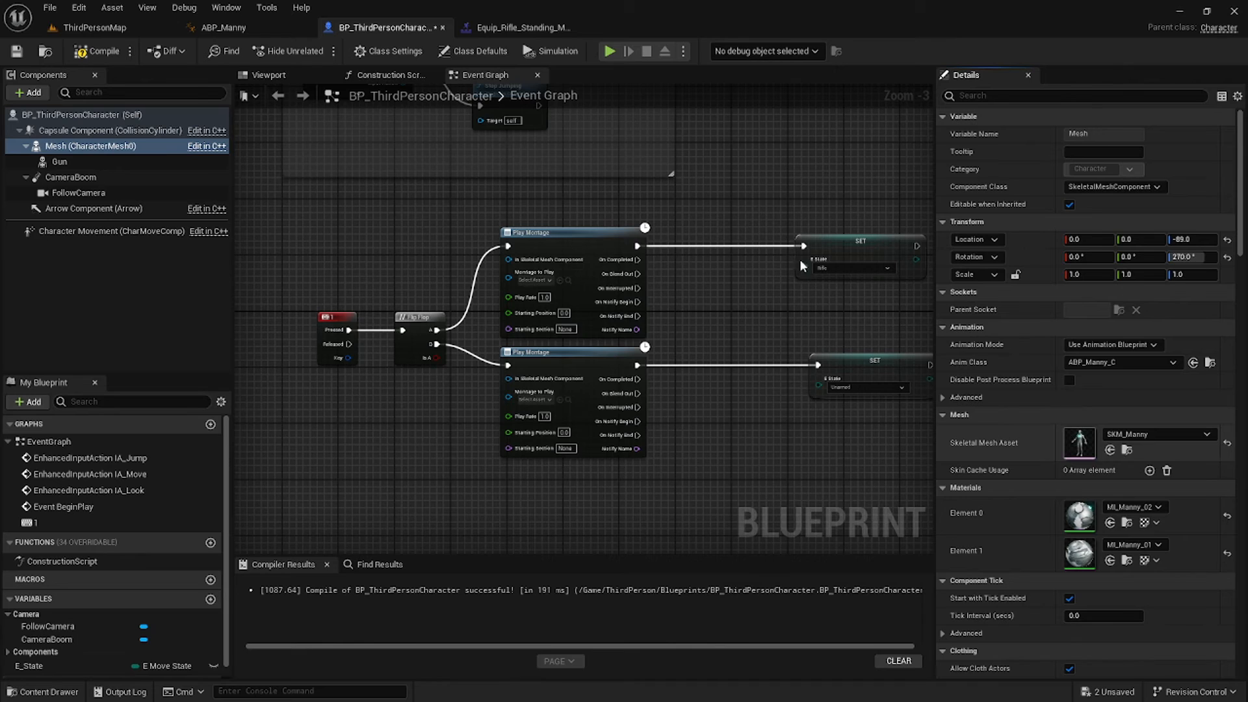
double_click(1079, 444)
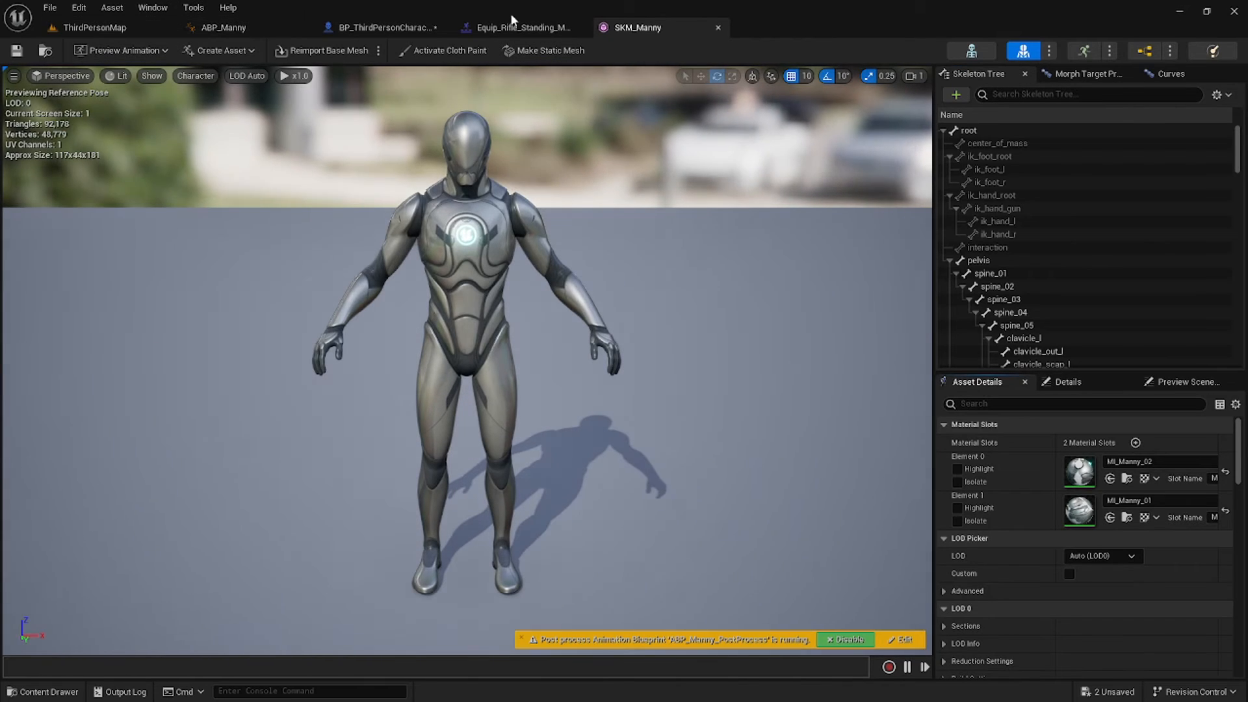
click(404, 29)
click(104, 52)
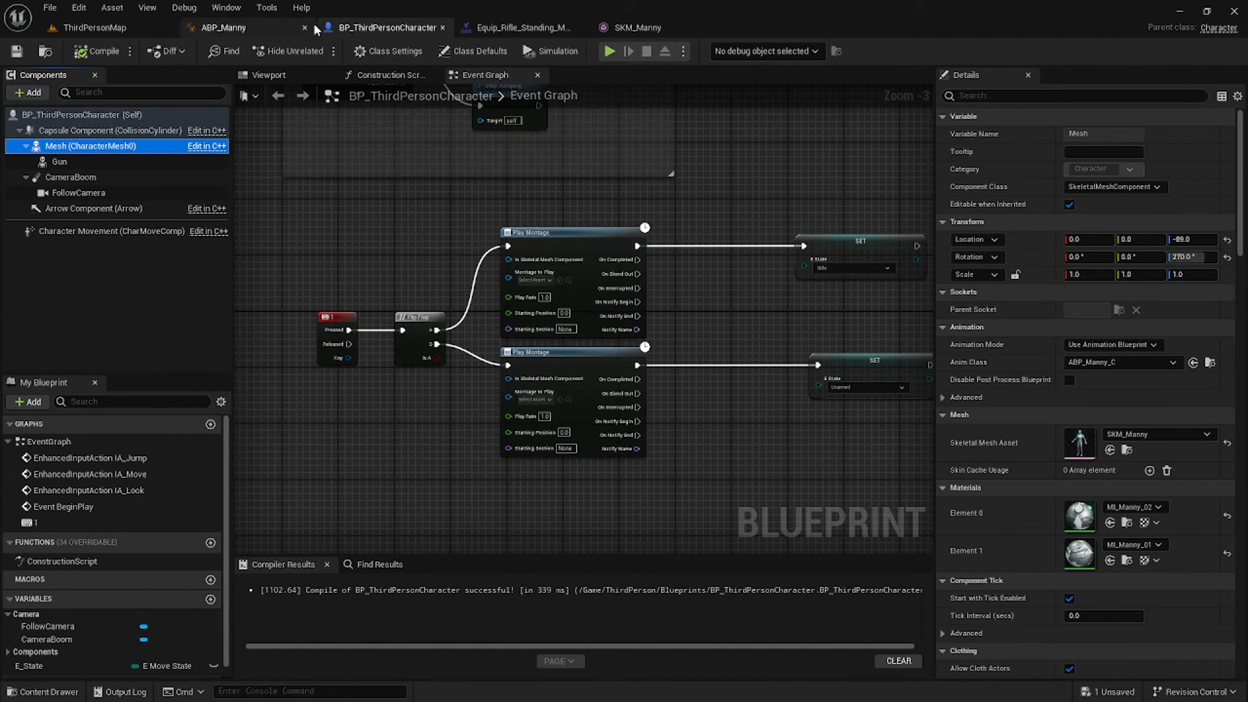
In the SKM_Manny editor, pull the camera back and filter the skeleton tree.
click(633, 28)
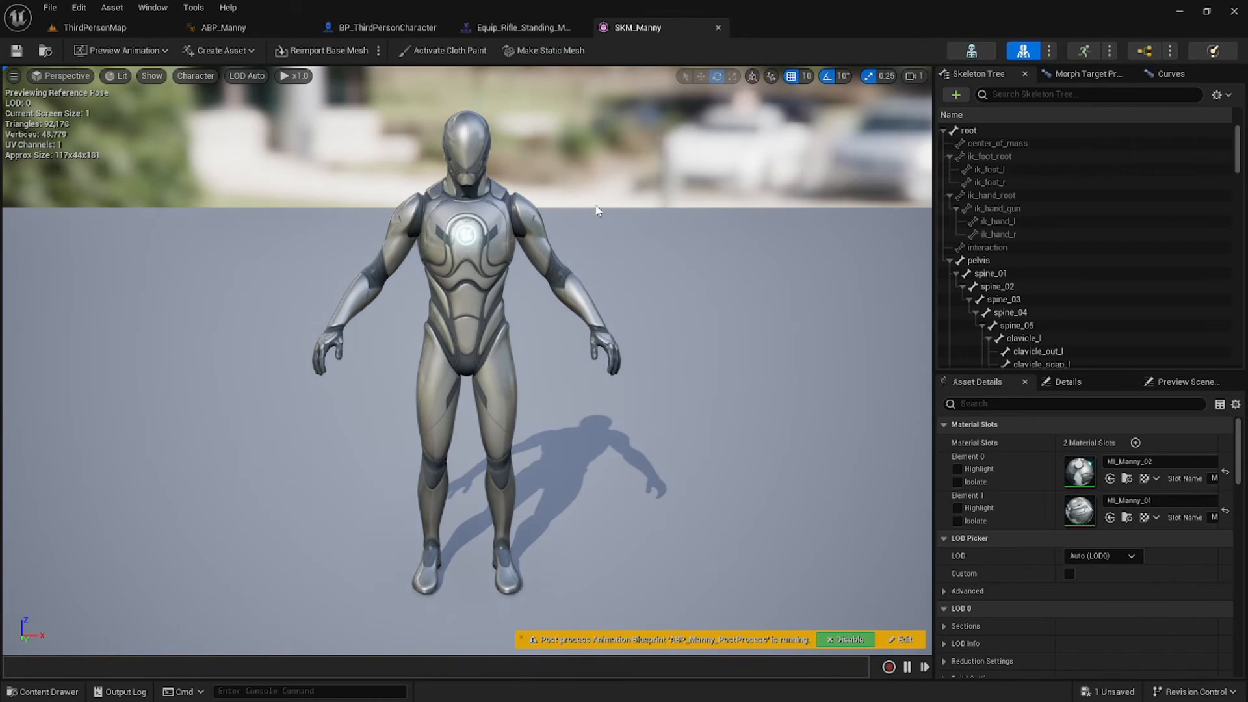
key(s)
right_drag(494, 338, 463, 321)
scroll(1044, 141, down, 12)
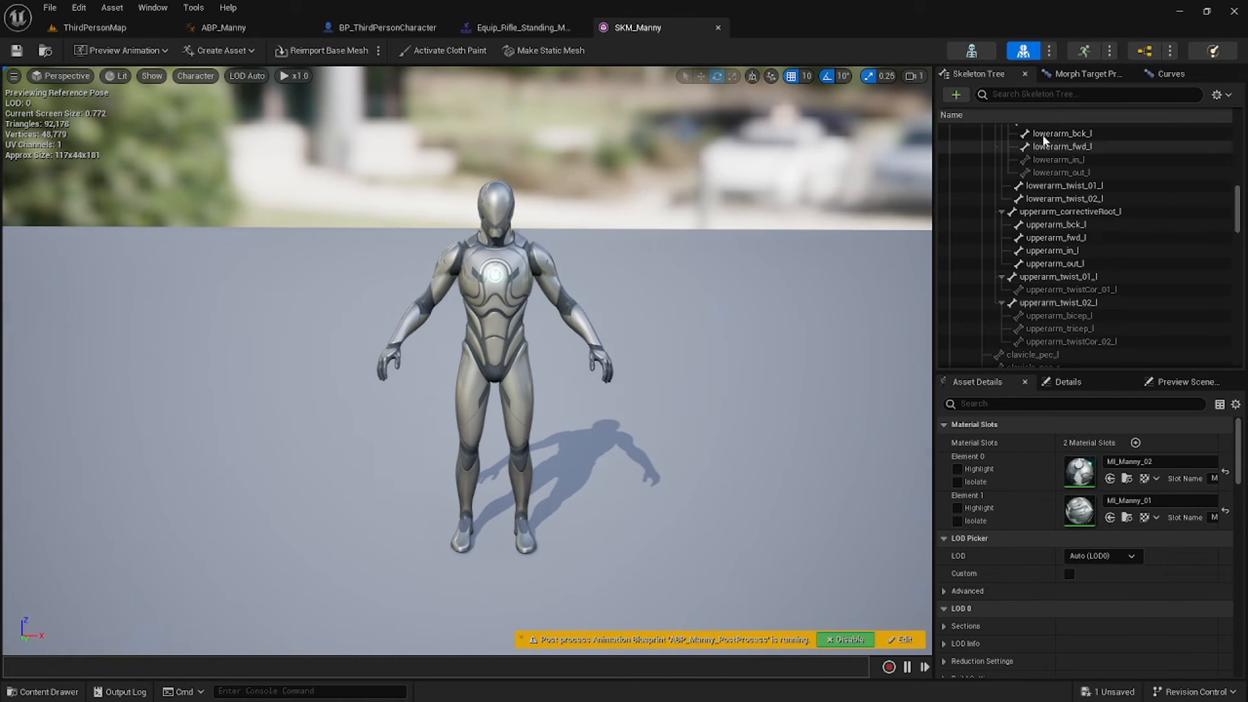
click(1051, 94)
Add a socket named Rifle to the hand_r bone.
text(hand)
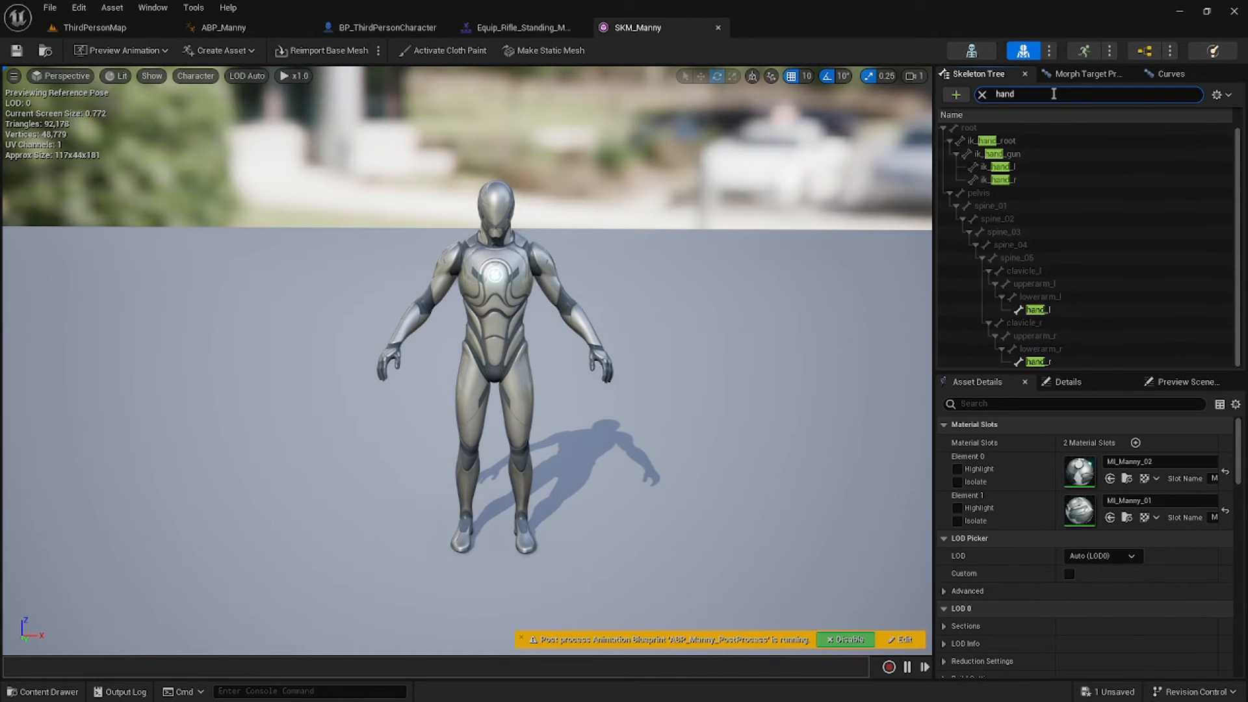
click(1054, 362)
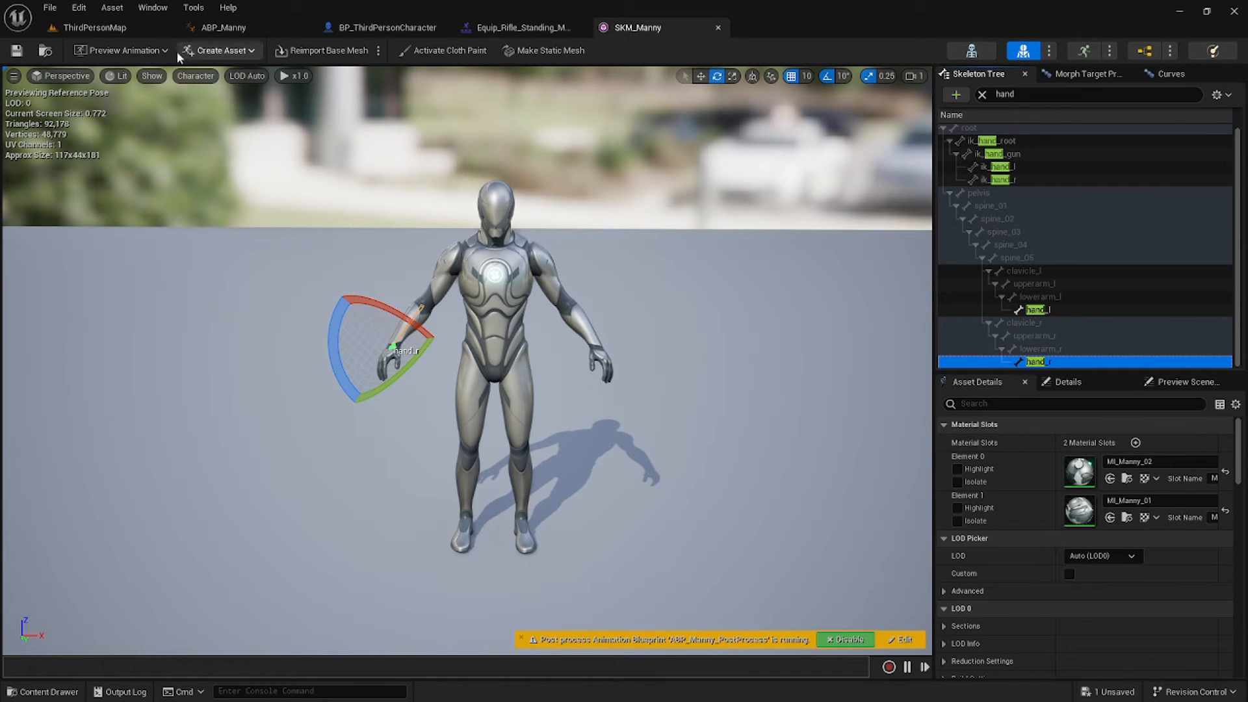
right_click(1052, 362)
click(1079, 417)
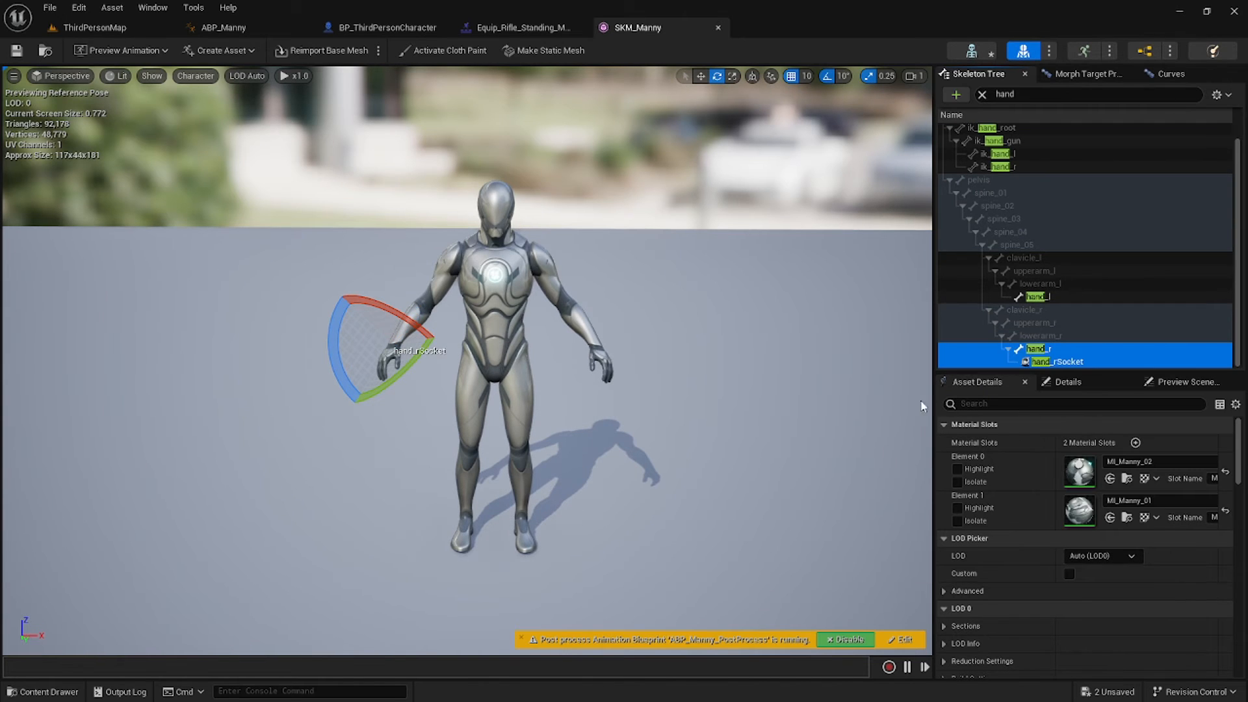
click(1064, 361)
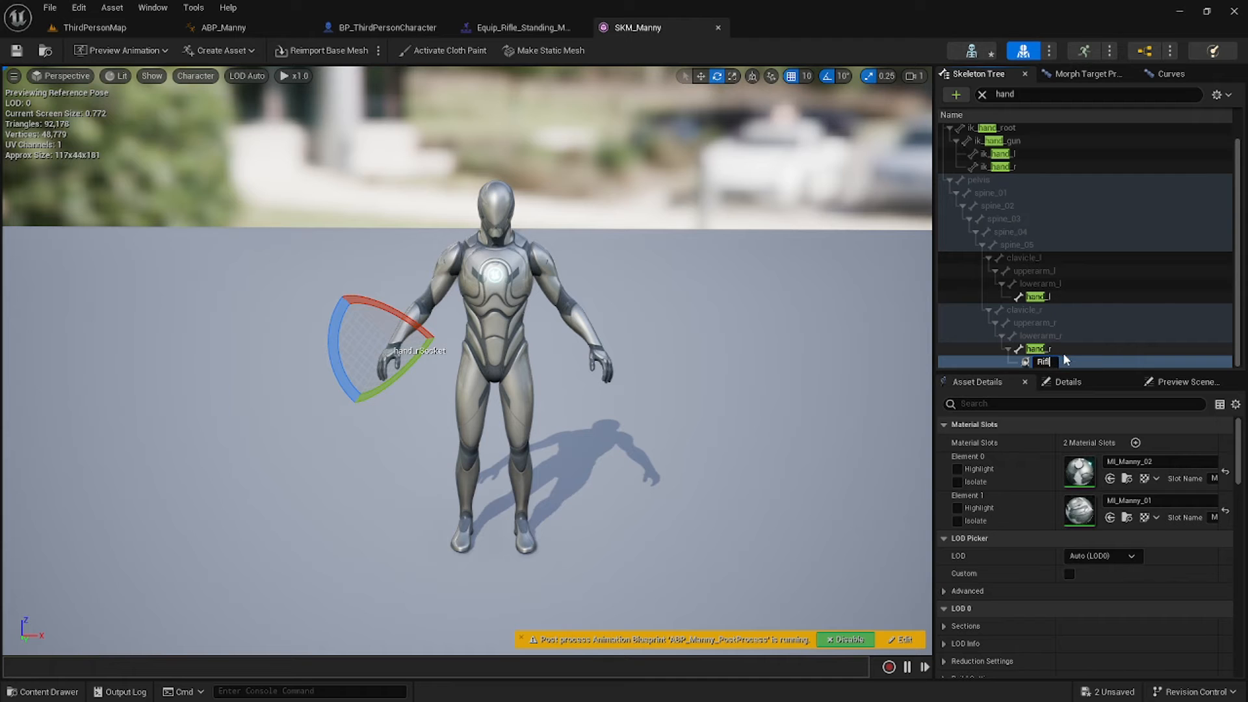
key(Return)
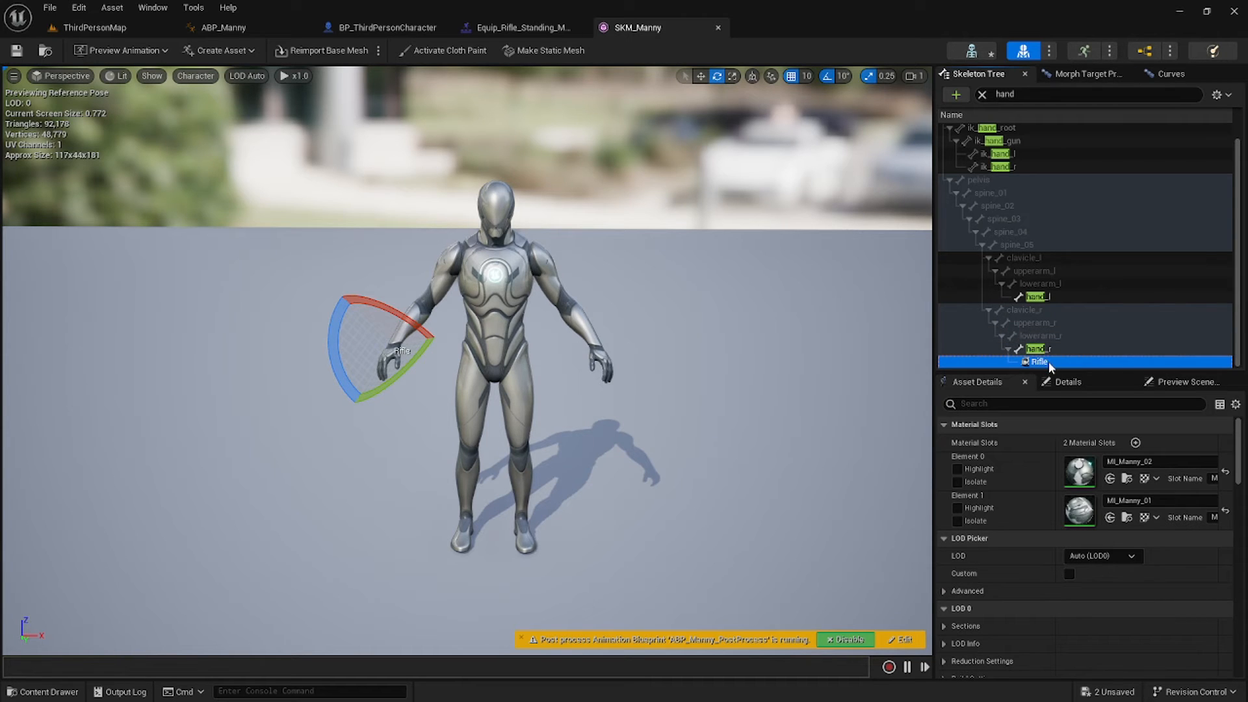
Attach SK_Rifle as a preview asset on the Rifle socket and save SKM_Manny.
right_click(1049, 362)
mouse_move(1118, 517)
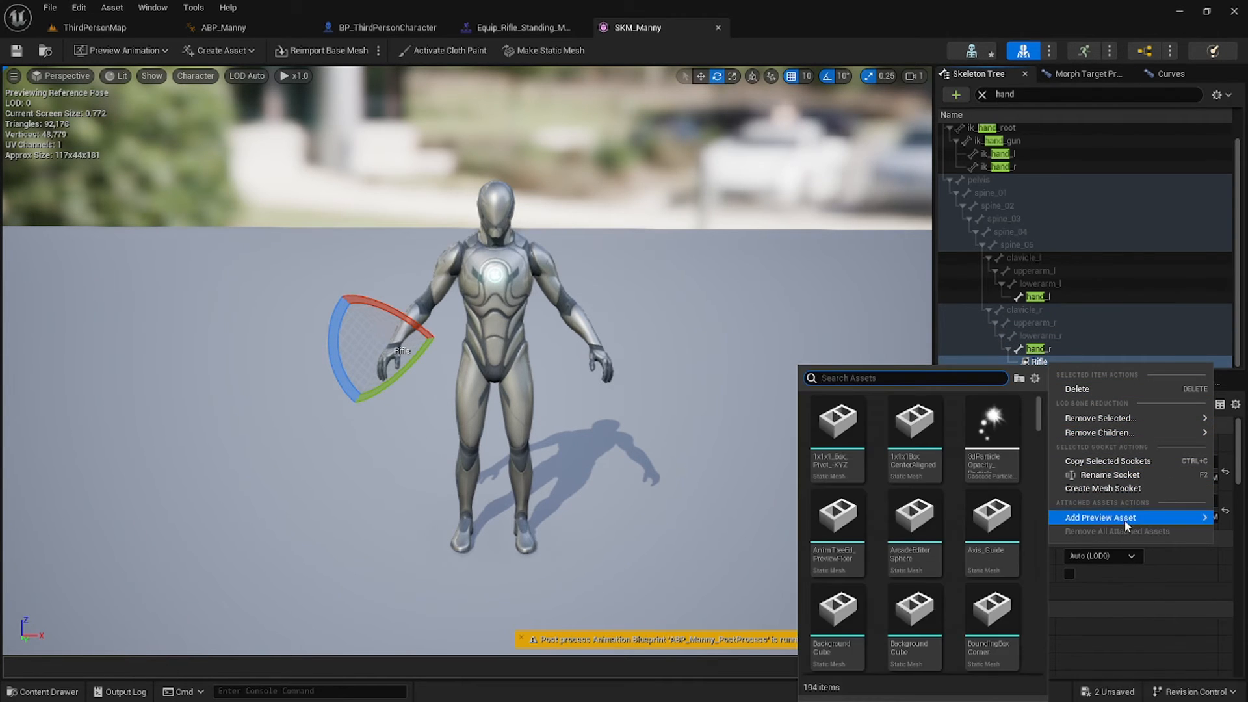
text(rifle)
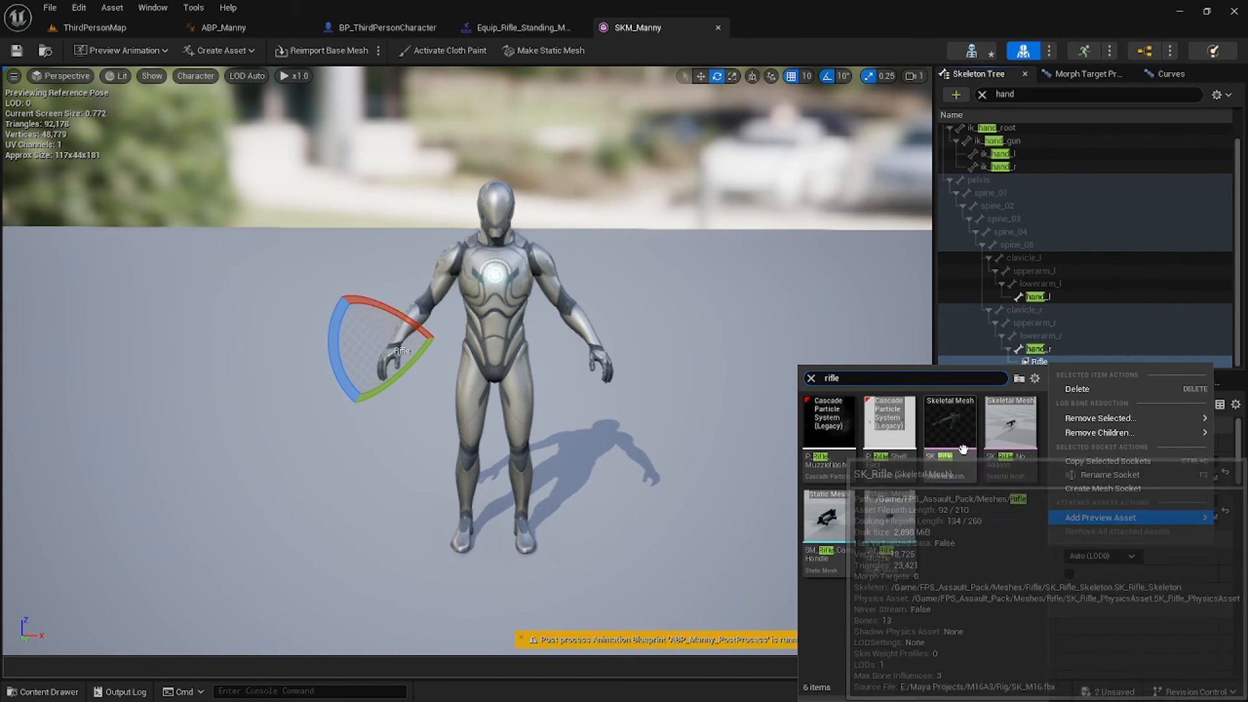
click(979, 406)
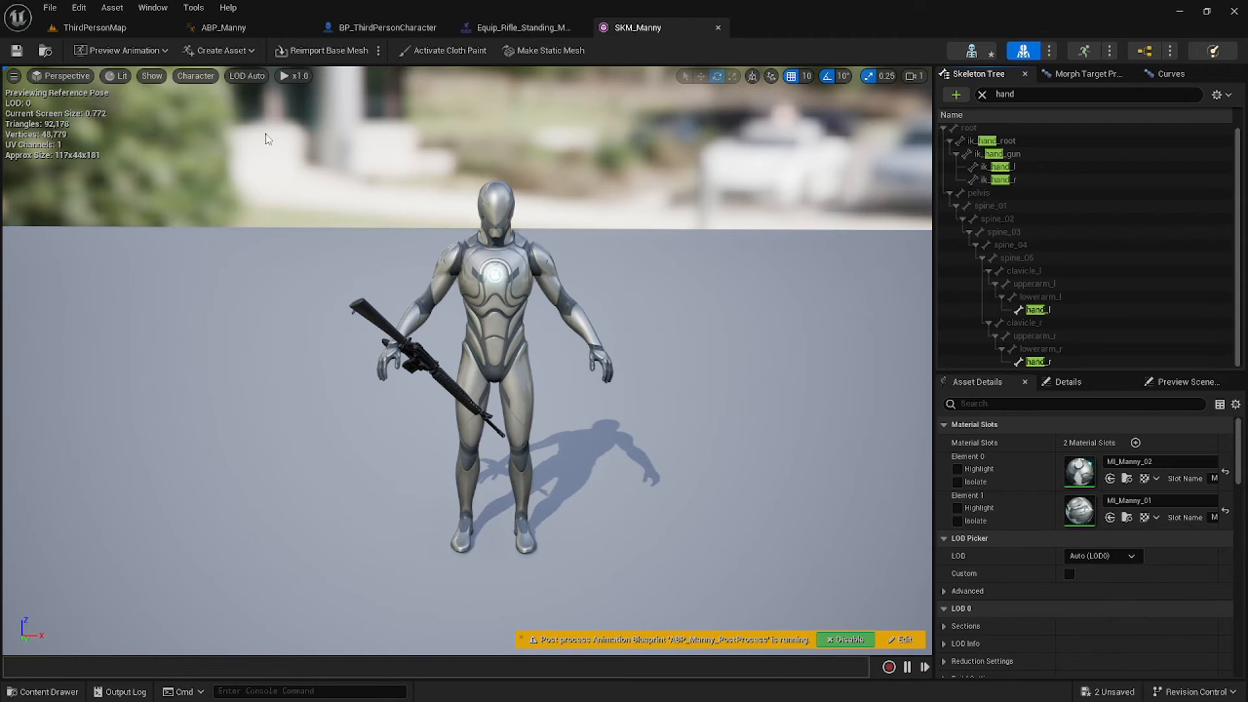
click(17, 50)
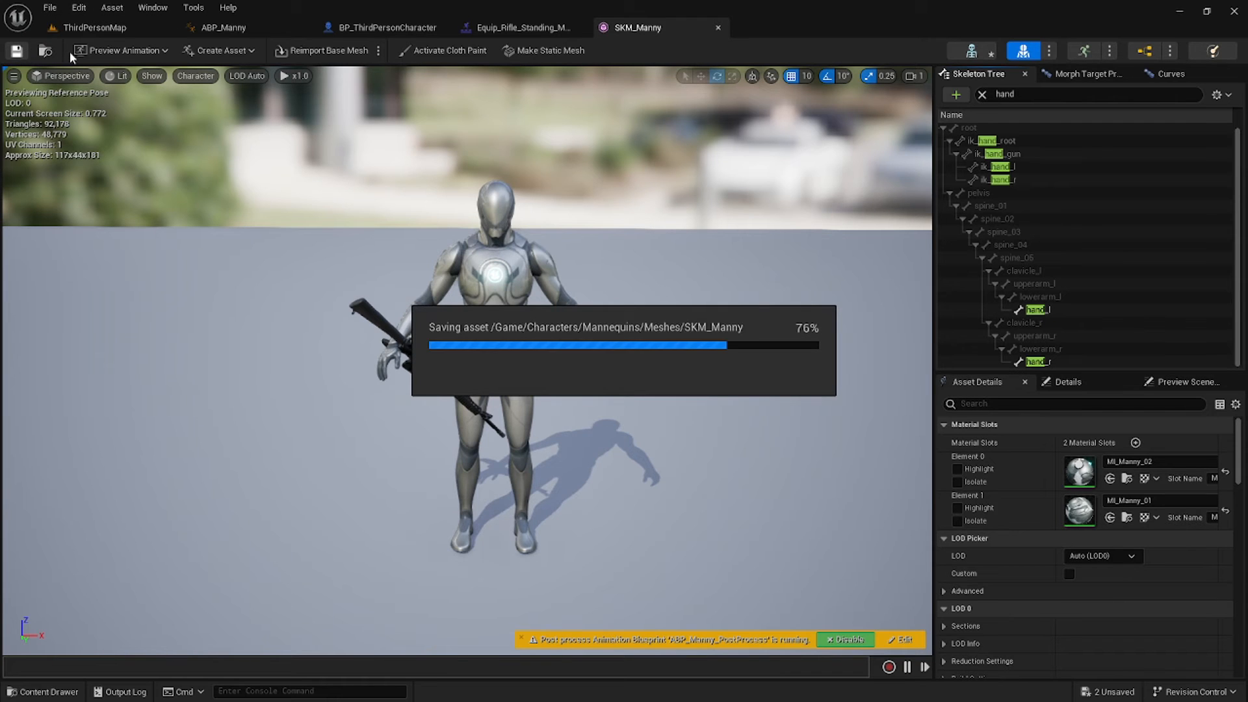
click(156, 50)
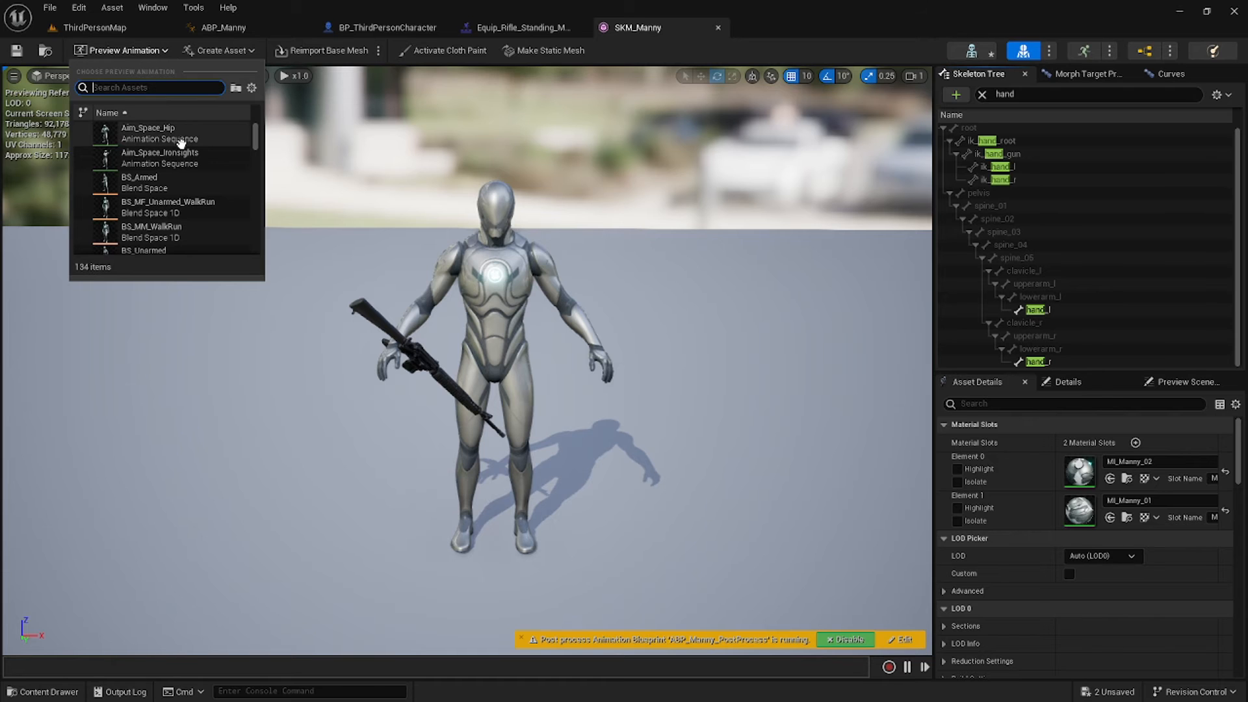
Preview BS_Armed and rotate the Rifle socket about 90° so the rifle fits both hands.
click(179, 188)
double_click(180, 188)
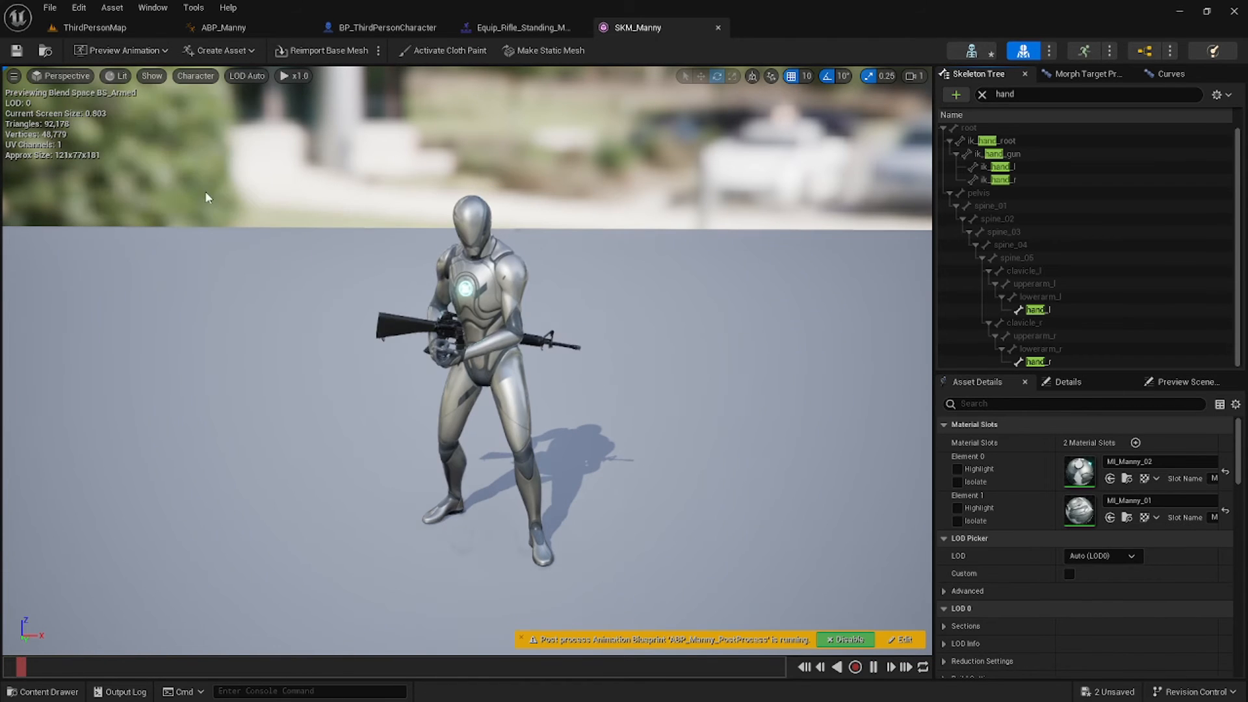
mouse_move(522, 266)
right_down()
mouse_move(497, 280)
mouse_move(513, 259)
mouse_move(501, 266)
right_up()
key(w)
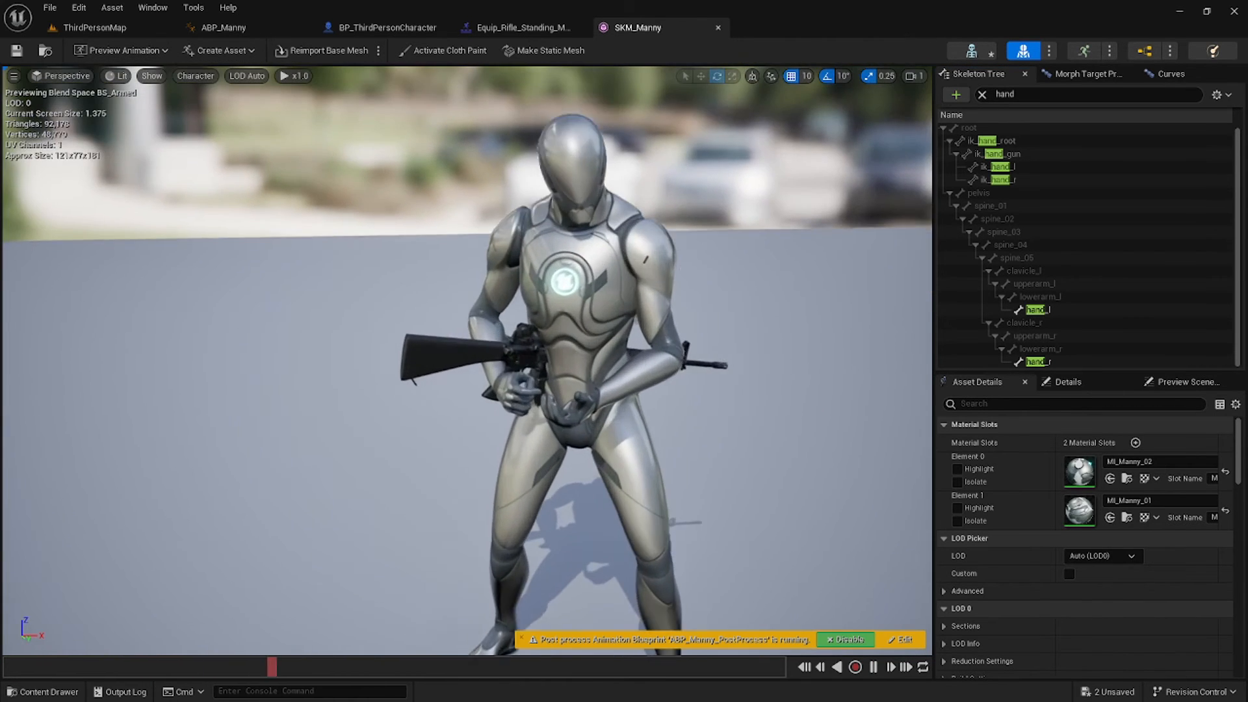
click(982, 94)
scroll(1063, 189, down, 3)
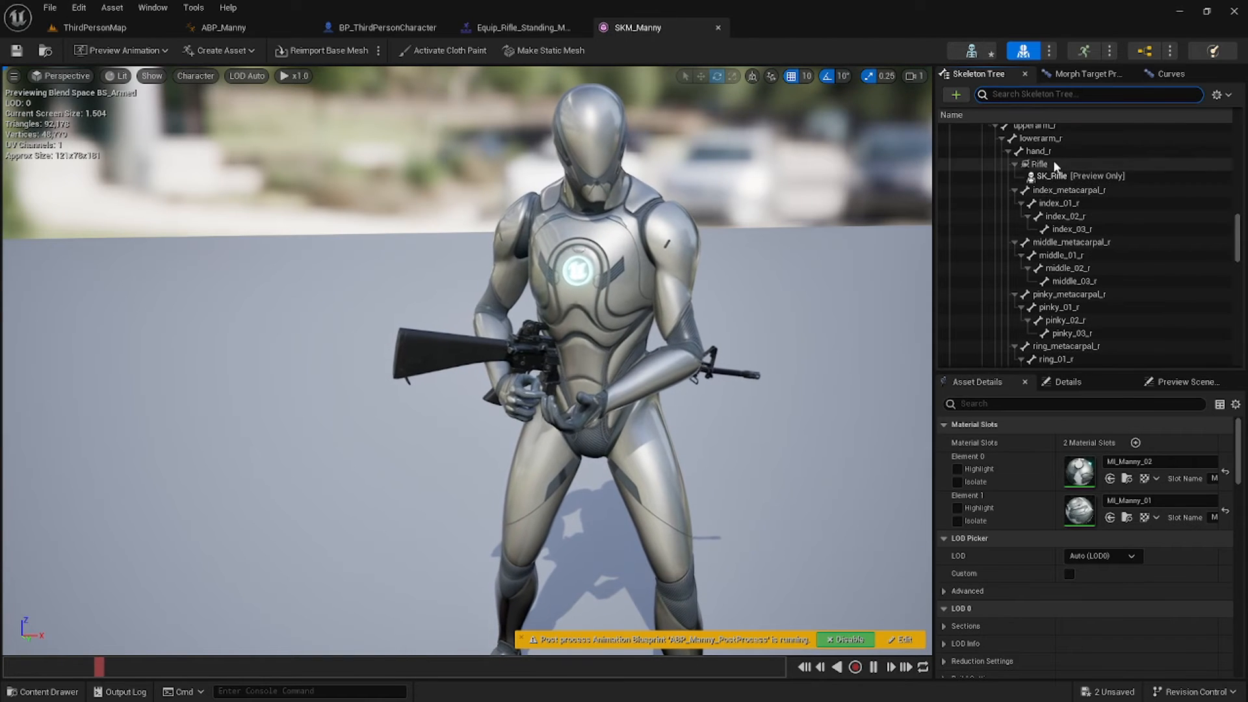
click(1050, 165)
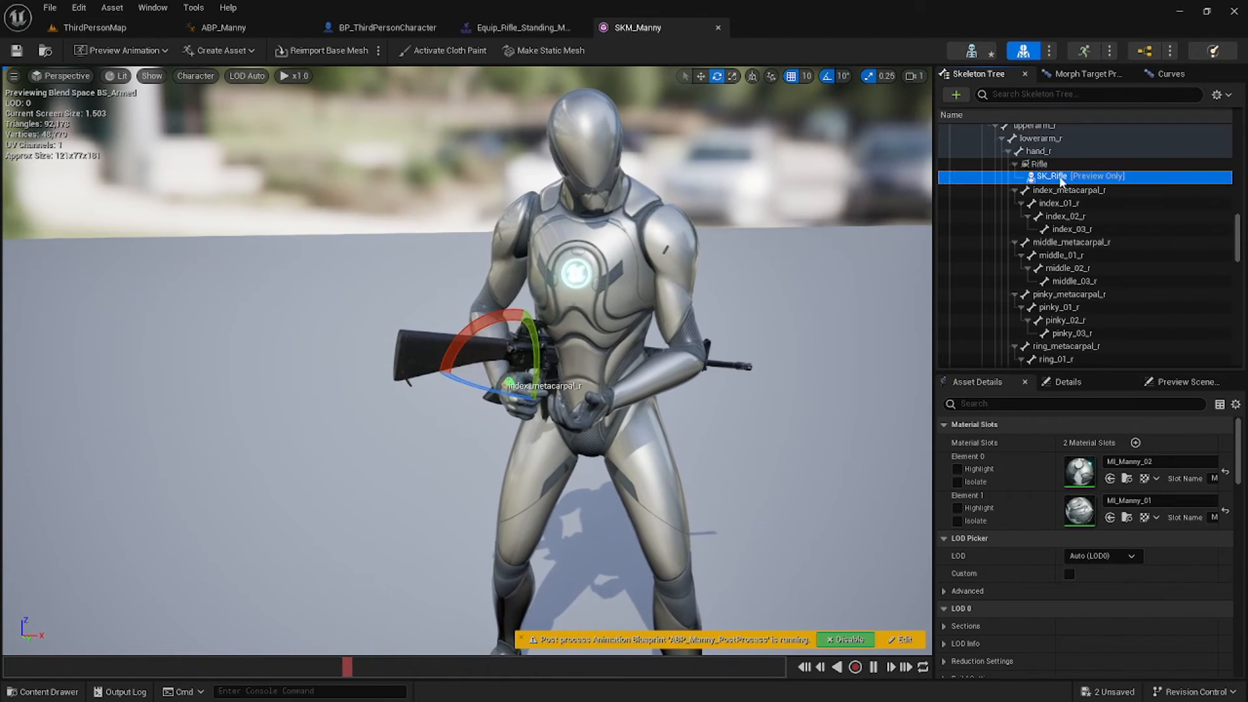
drag(480, 402, 506, 393)
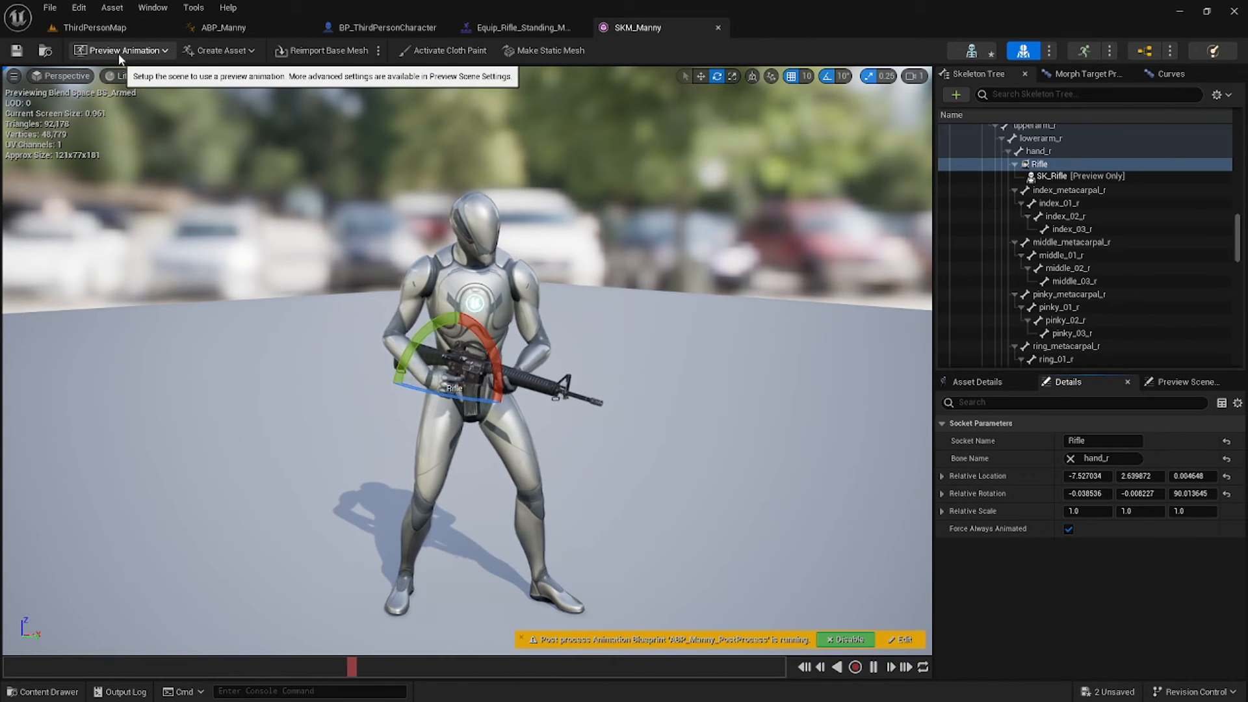
Add a socket named RifleBack to the clavicle_r bone.
click(1027, 94)
text(clav)
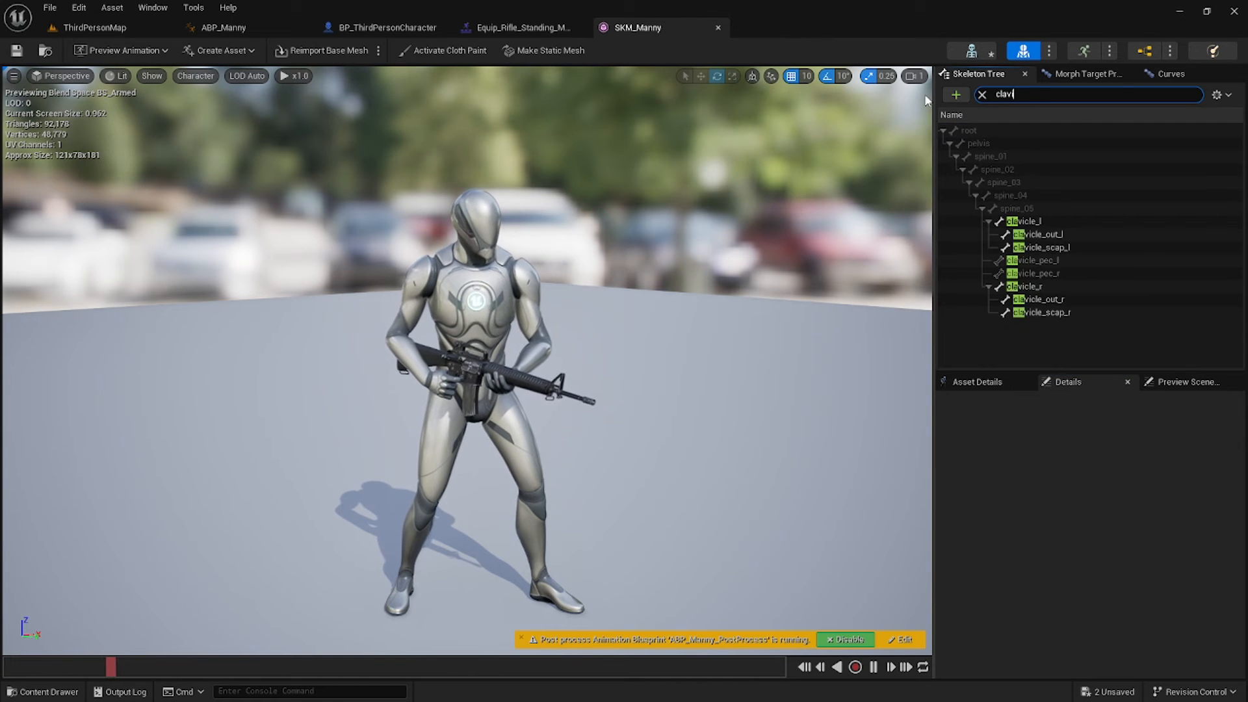
text(i)
click(1022, 287)
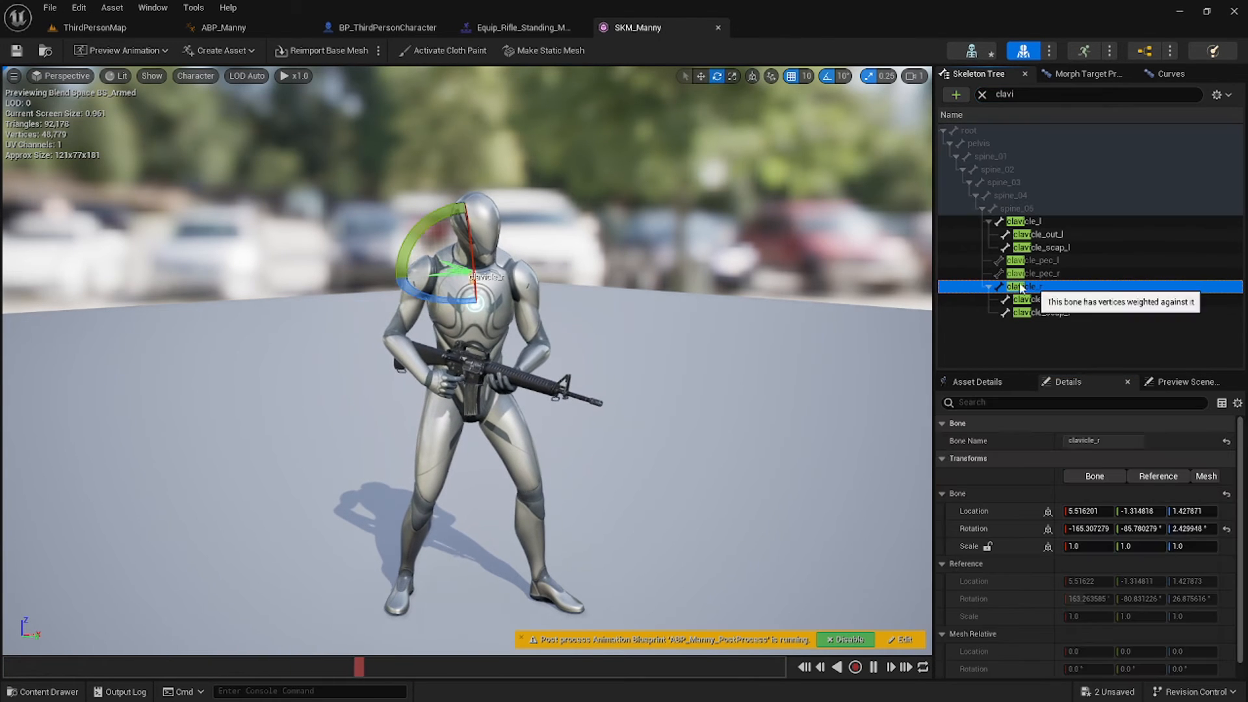
key(a)
right_drag(711, 221, 910, 225)
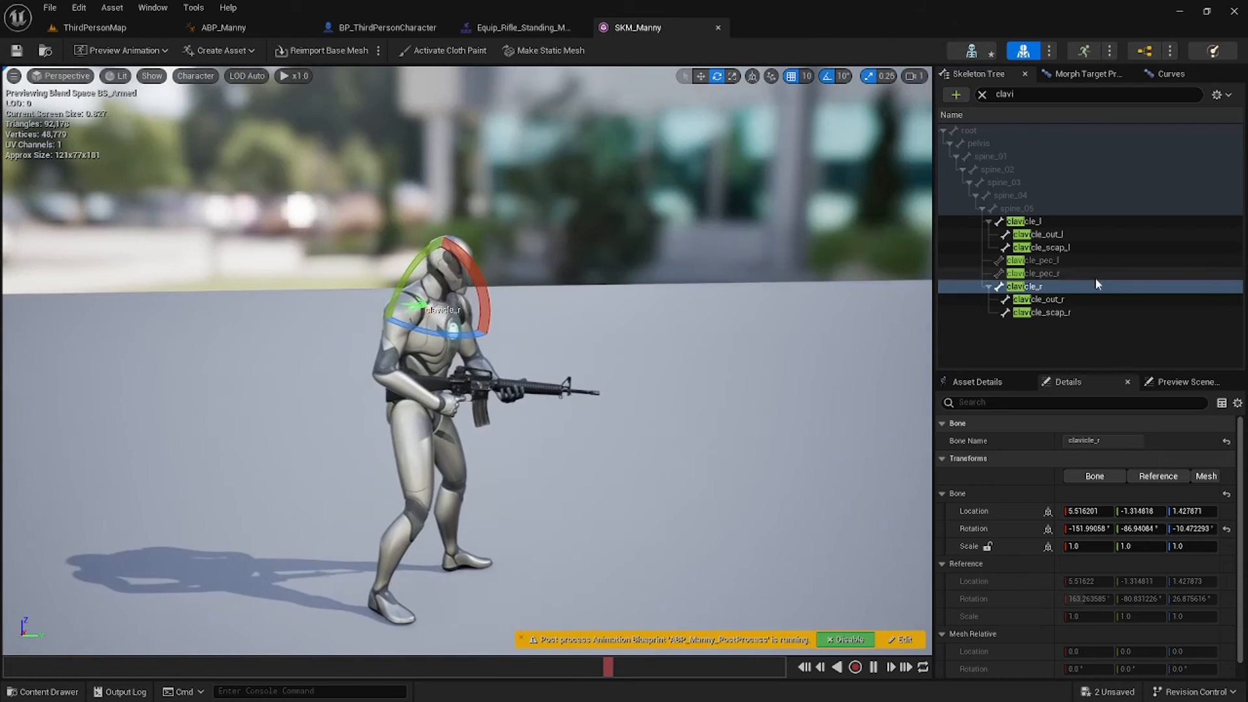
right_click(1063, 287)
click(1063, 343)
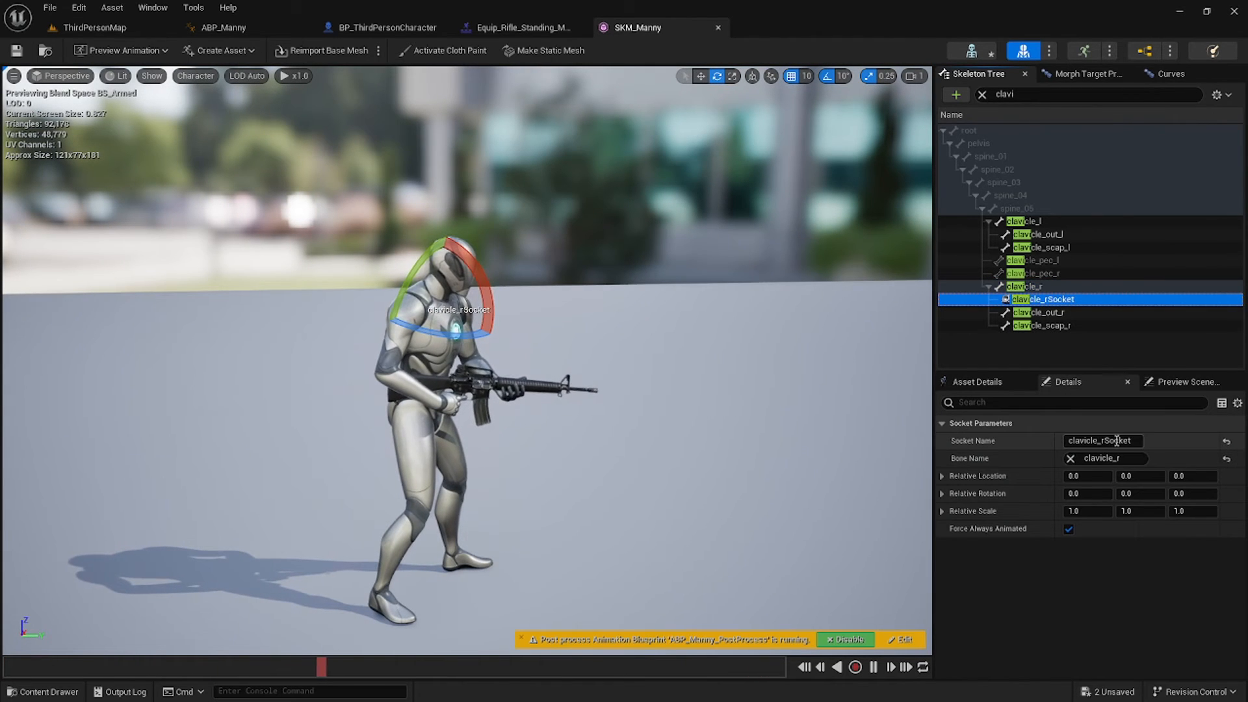
click(1129, 439)
text(RifleBack)
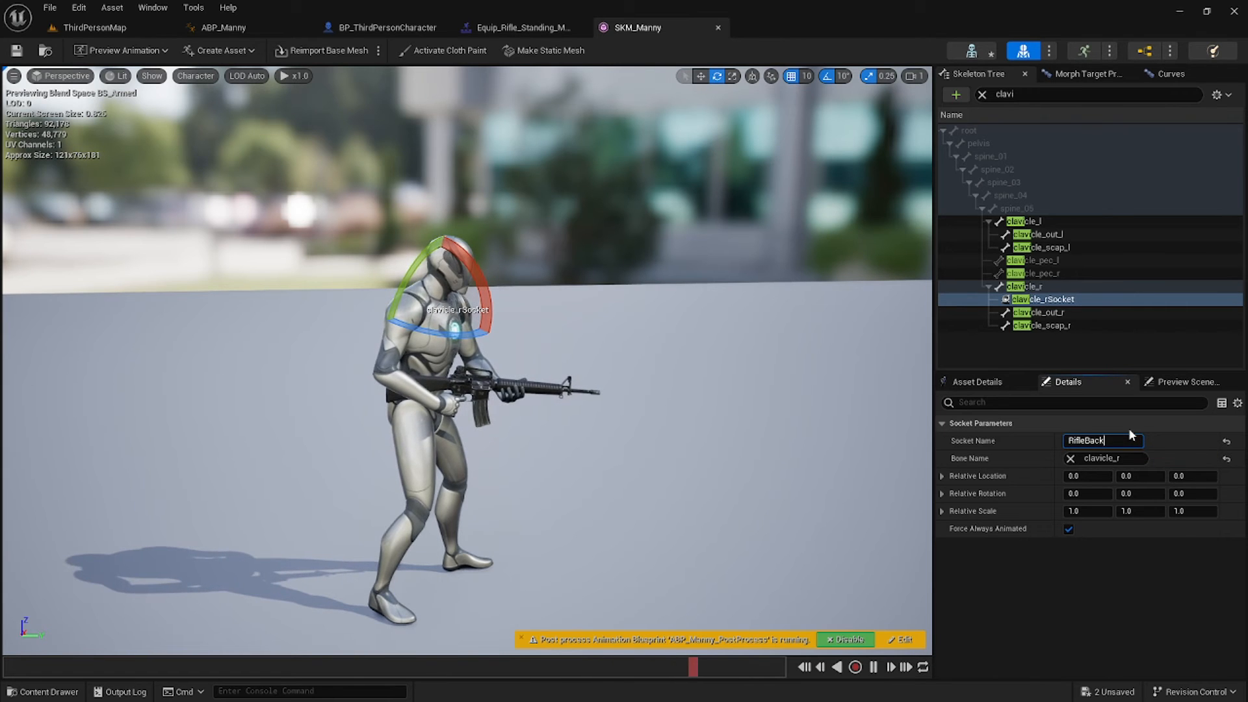
key(Return)
Preview SK_Rifle on RifleBack, rotate it across the back, and save SKM_Manny.
right_drag(650, 390, 871, 388)
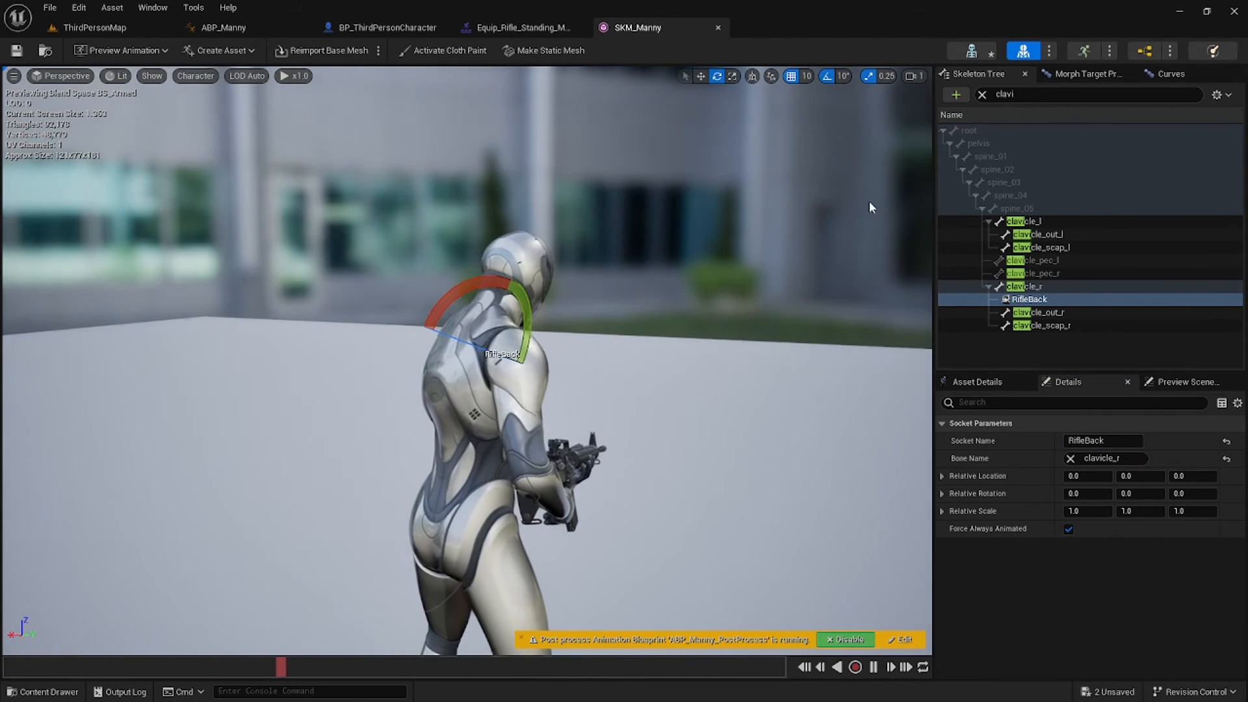
right_click(1040, 300)
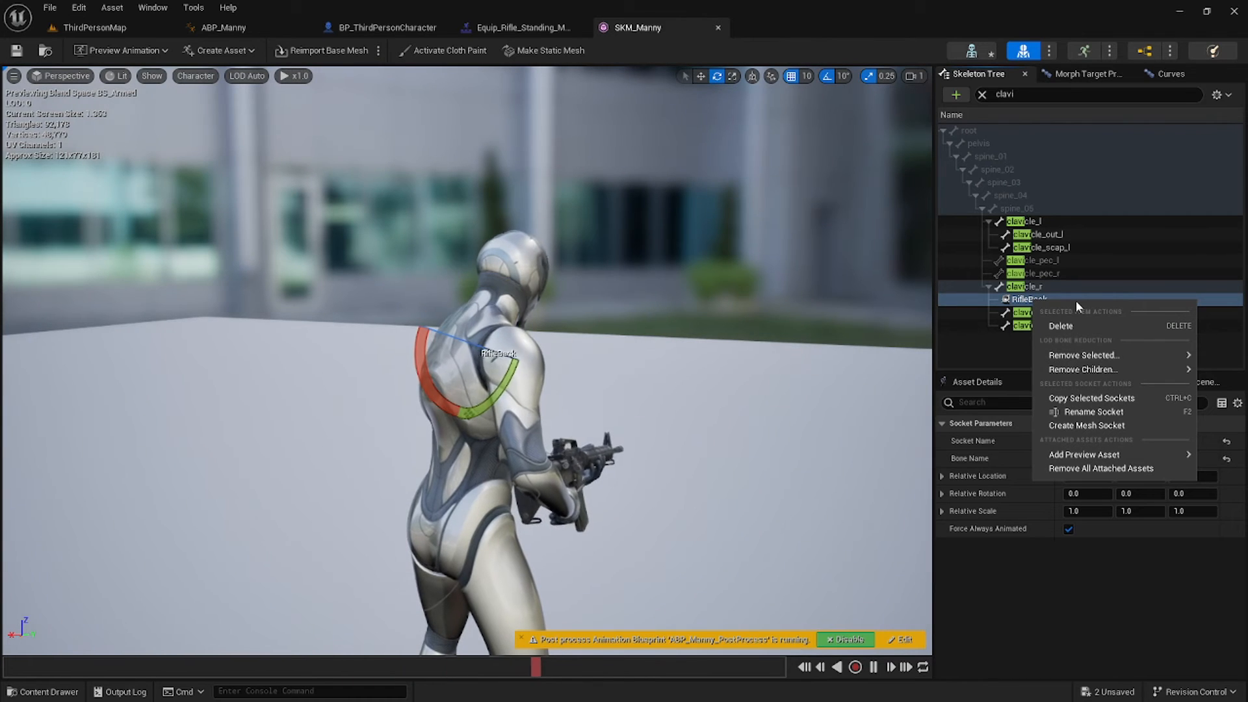
mouse_move(1107, 455)
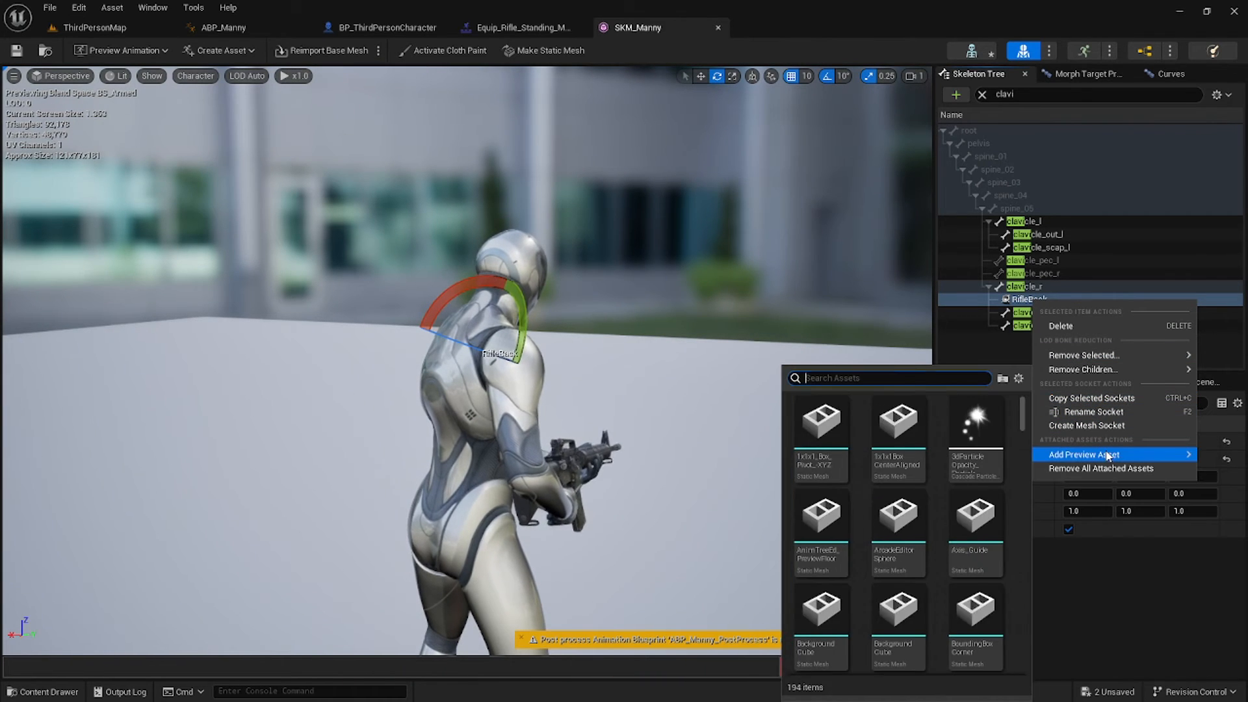
text(rifle)
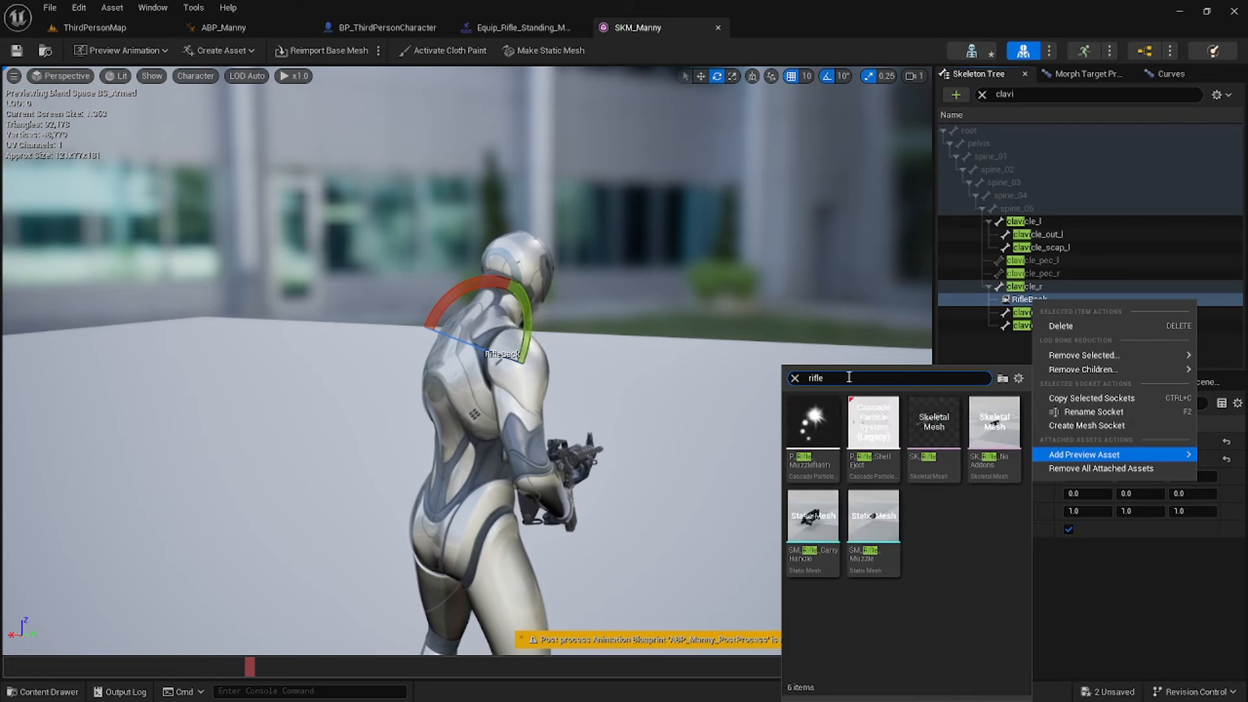
click(934, 426)
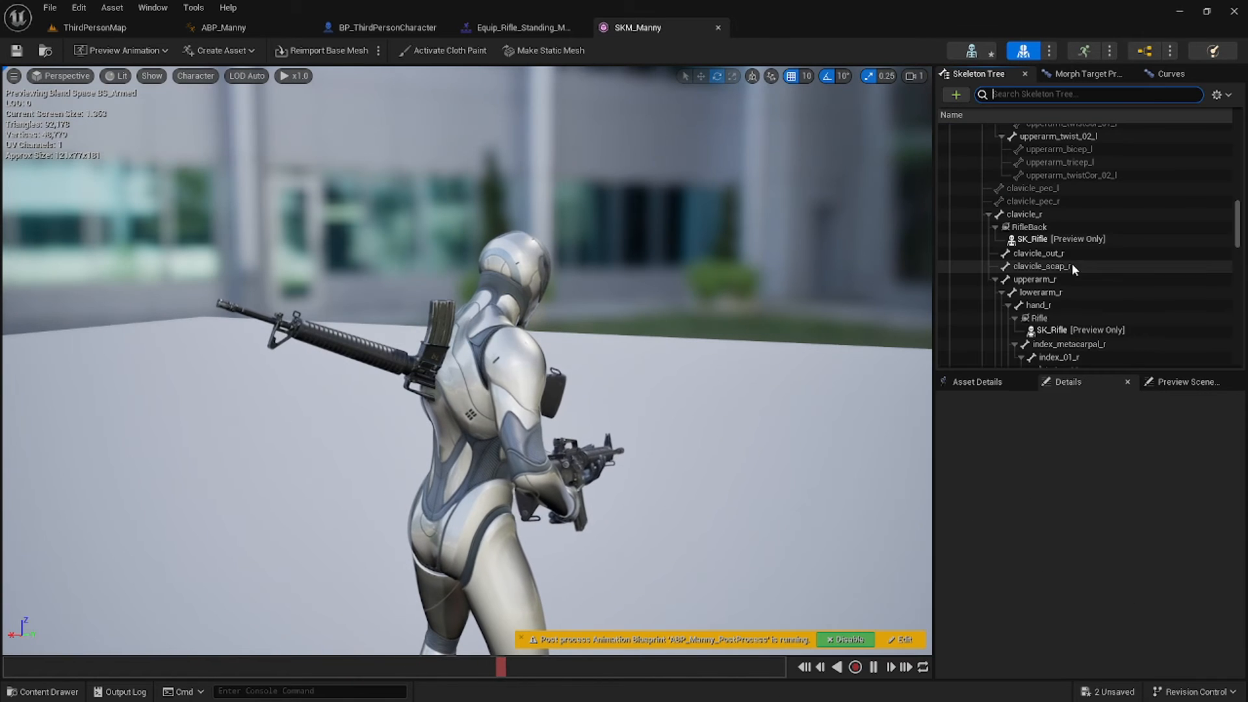
click(1029, 227)
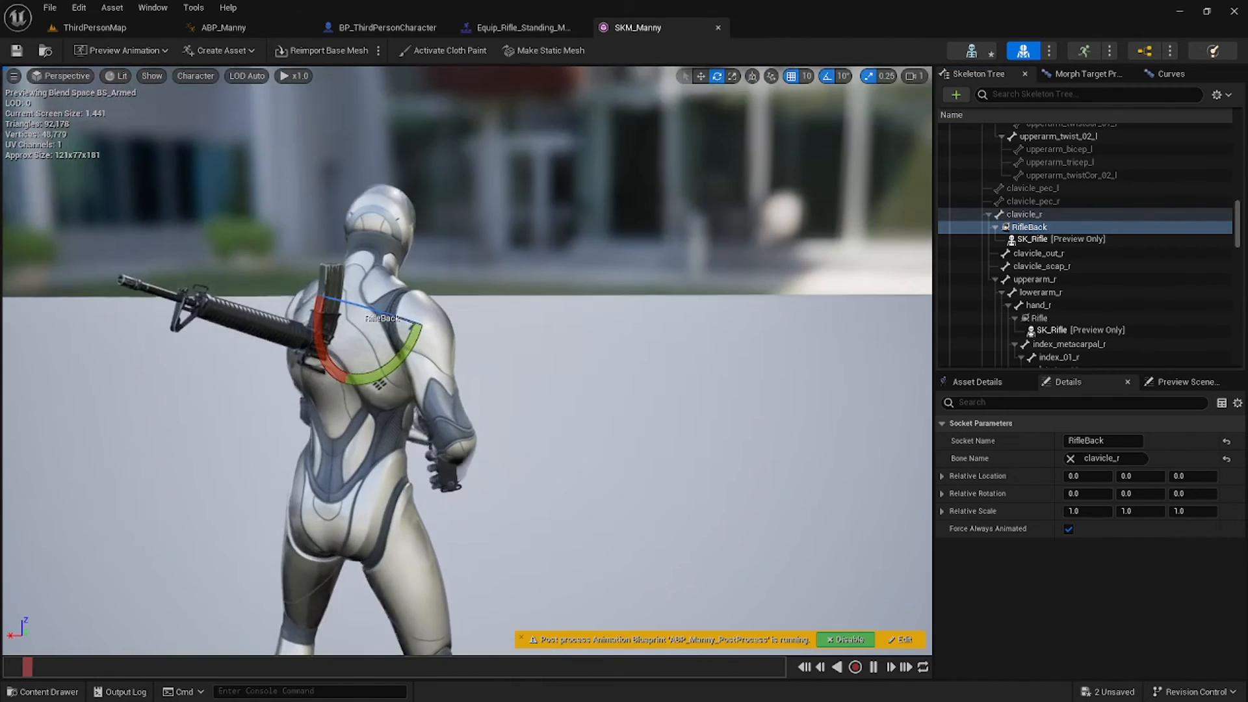
alt+drag(467, 364, 598, 266)
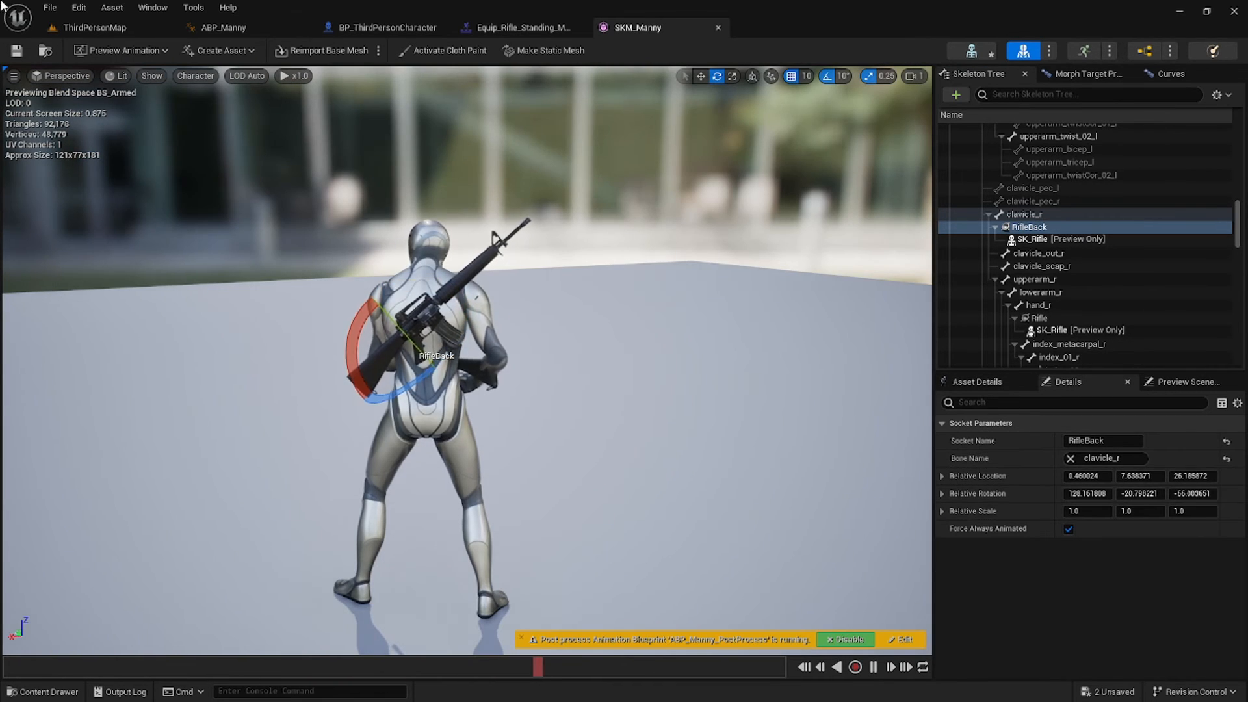
key(ctrl+s)
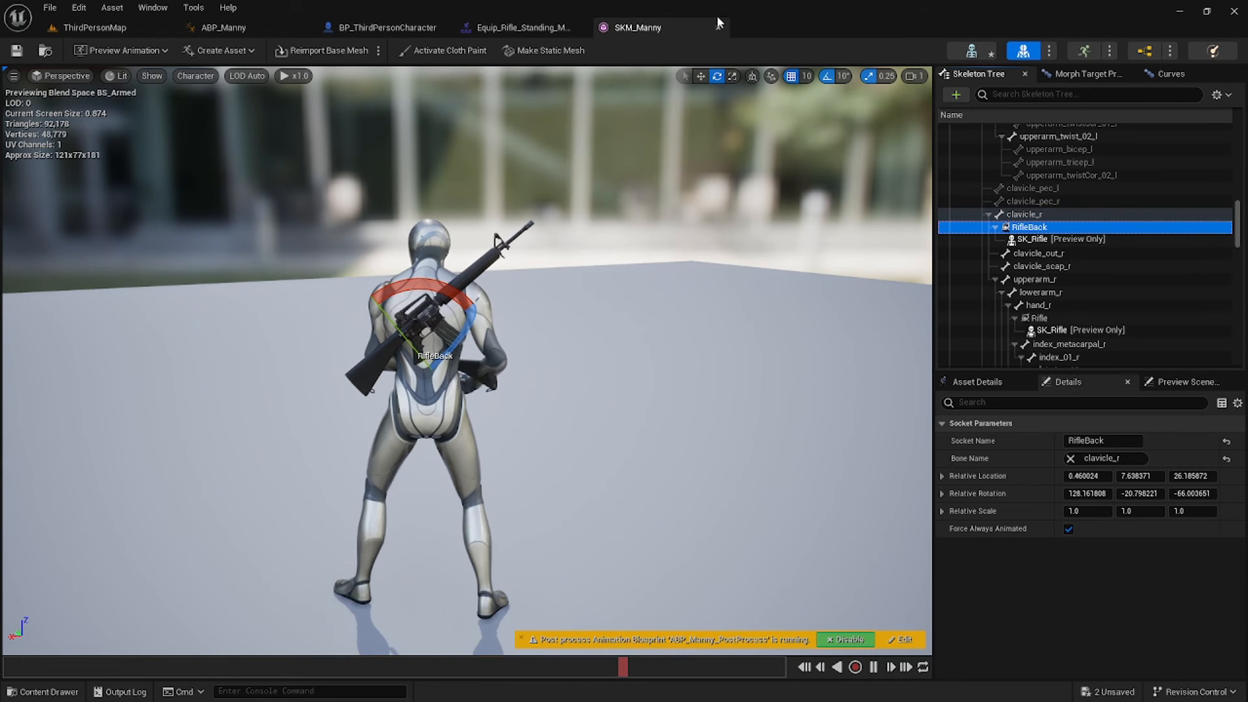
click(387, 27)
click(60, 161)
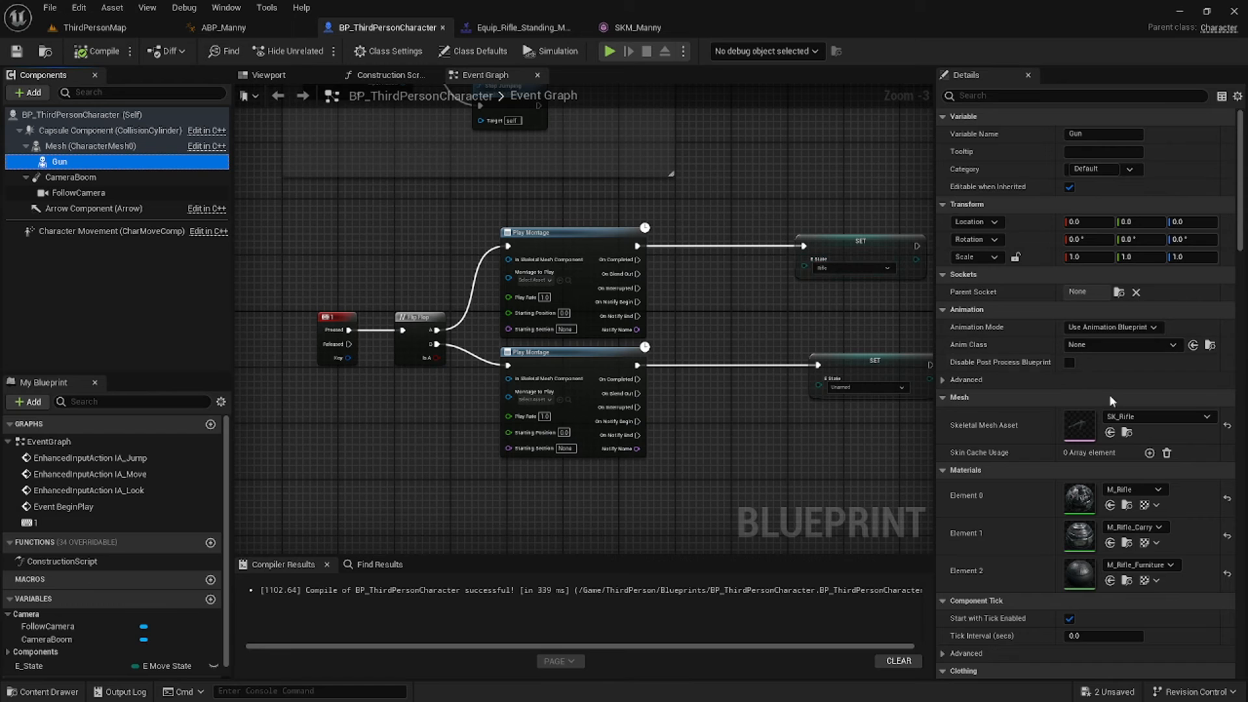
Set Gun's parent socket to RifleBack, compile and save, and check the rifle in the viewport.
click(1117, 293)
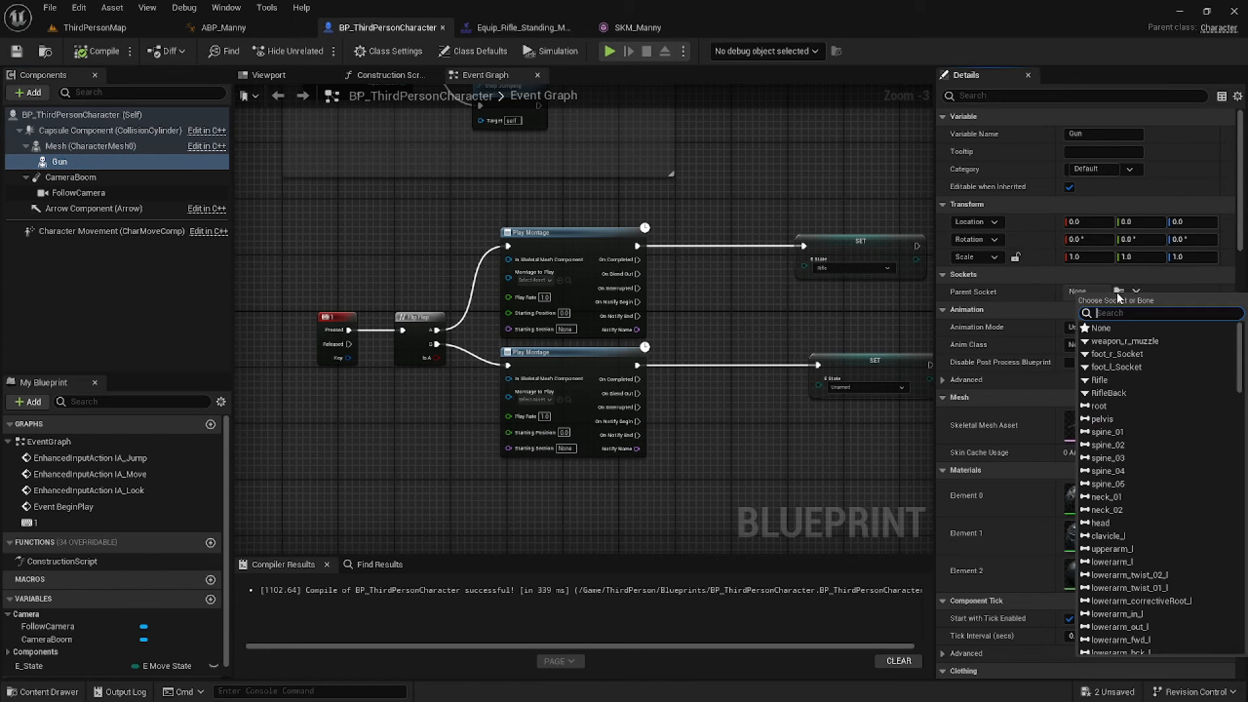
click(1117, 392)
click(91, 28)
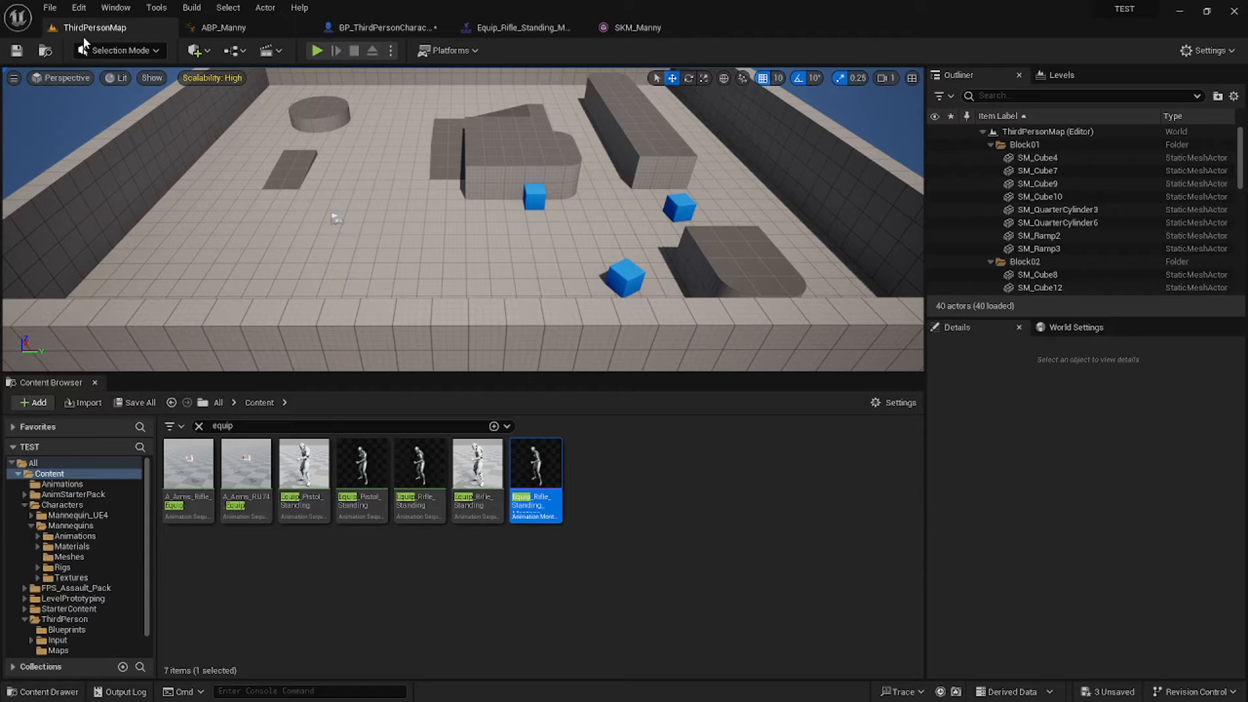
click(341, 27)
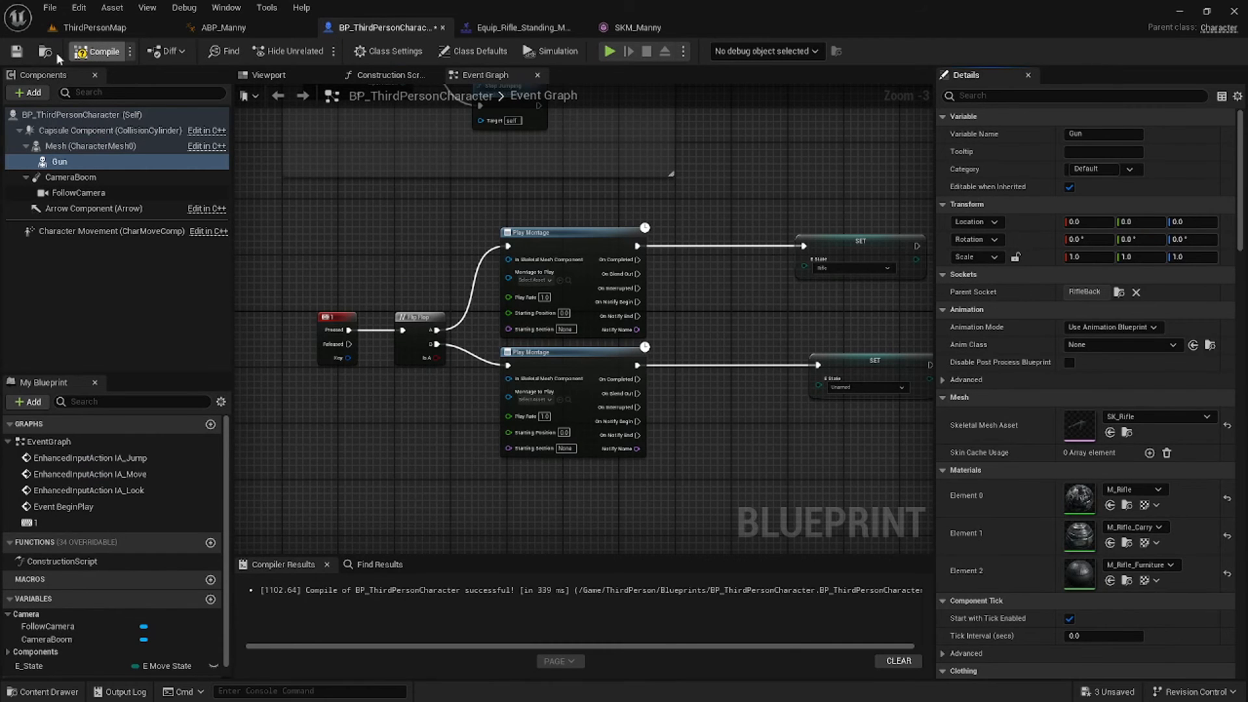
click(17, 52)
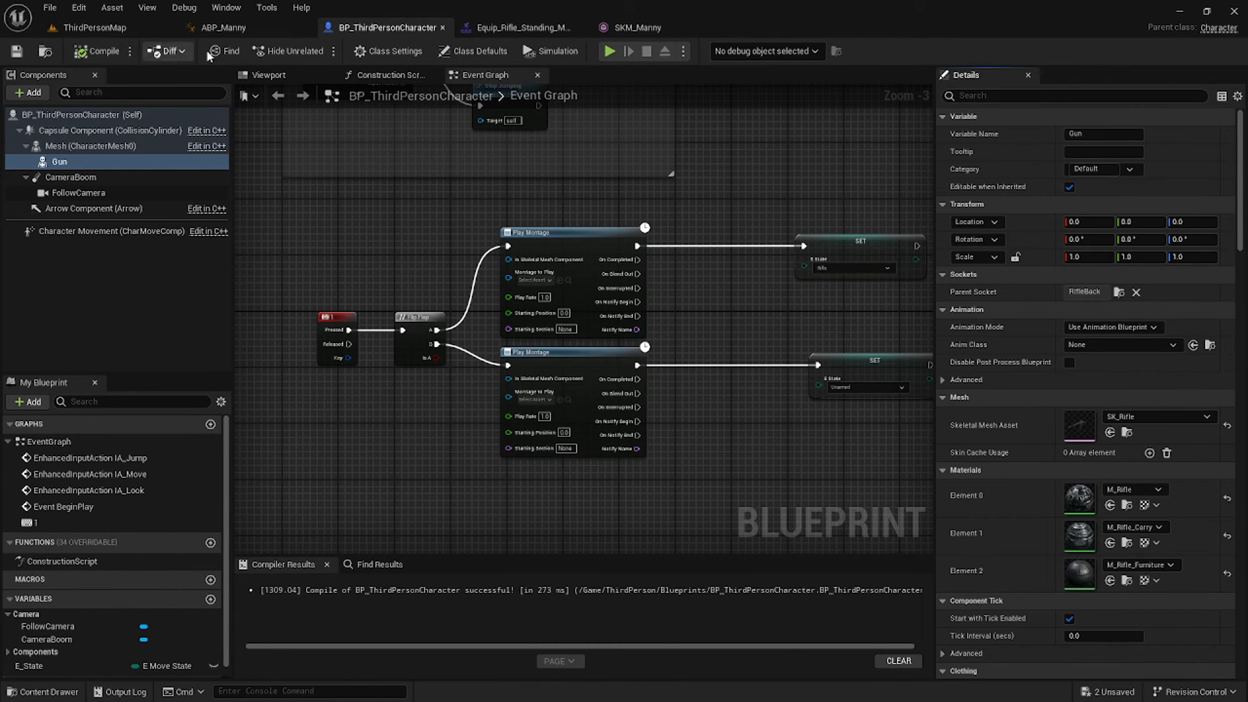
click(269, 75)
right_drag(584, 319, 640, 341)
In the character event graph, move the two SET nodes beside their Play Montage nodes.
click(502, 75)
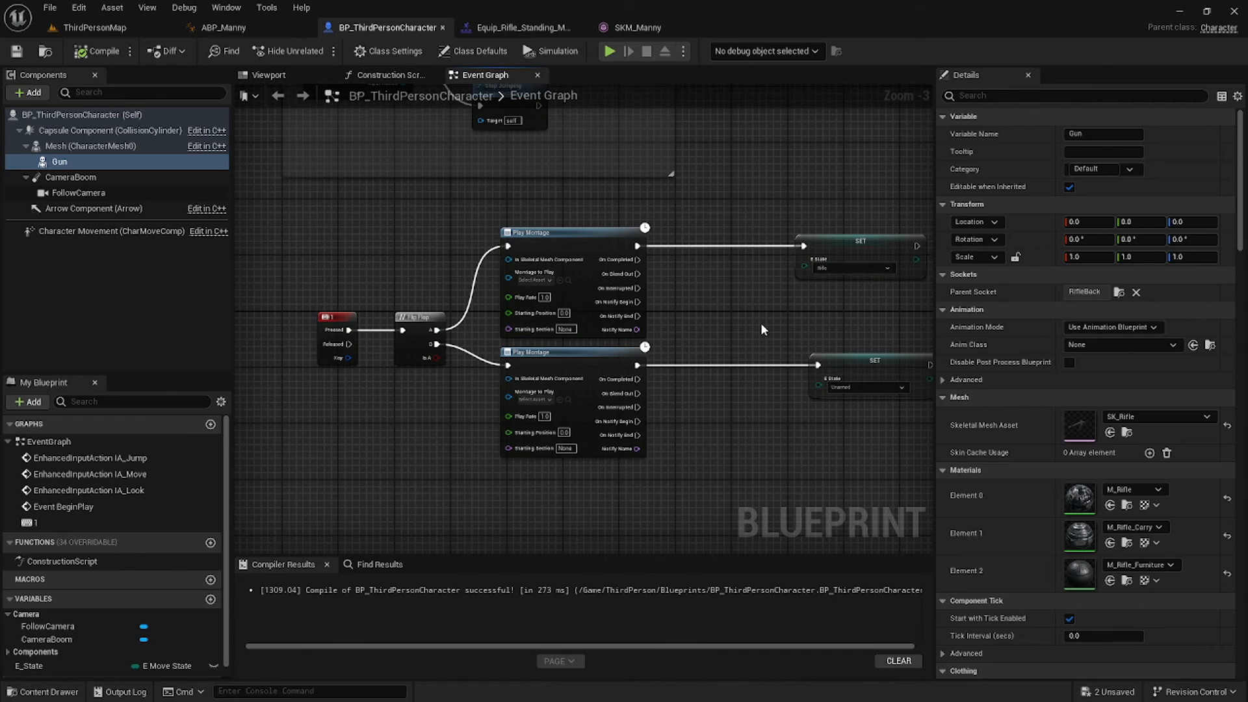
right_drag(760, 322, 555, 286)
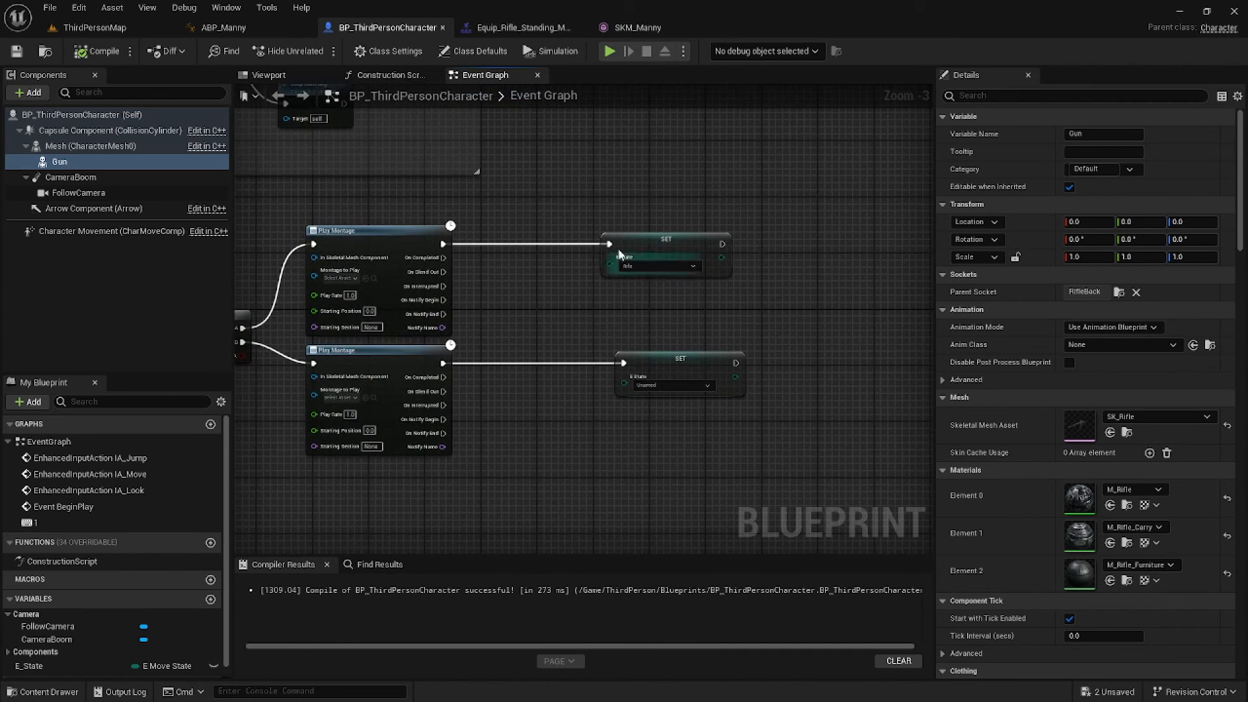
drag(569, 215, 705, 390)
click(661, 226)
drag(663, 239, 540, 215)
drag(683, 370, 528, 328)
From the unarmed montage's On Notify Begin, attach Gun to Mesh at socket RifleBack.
scroll(444, 415, up, 2)
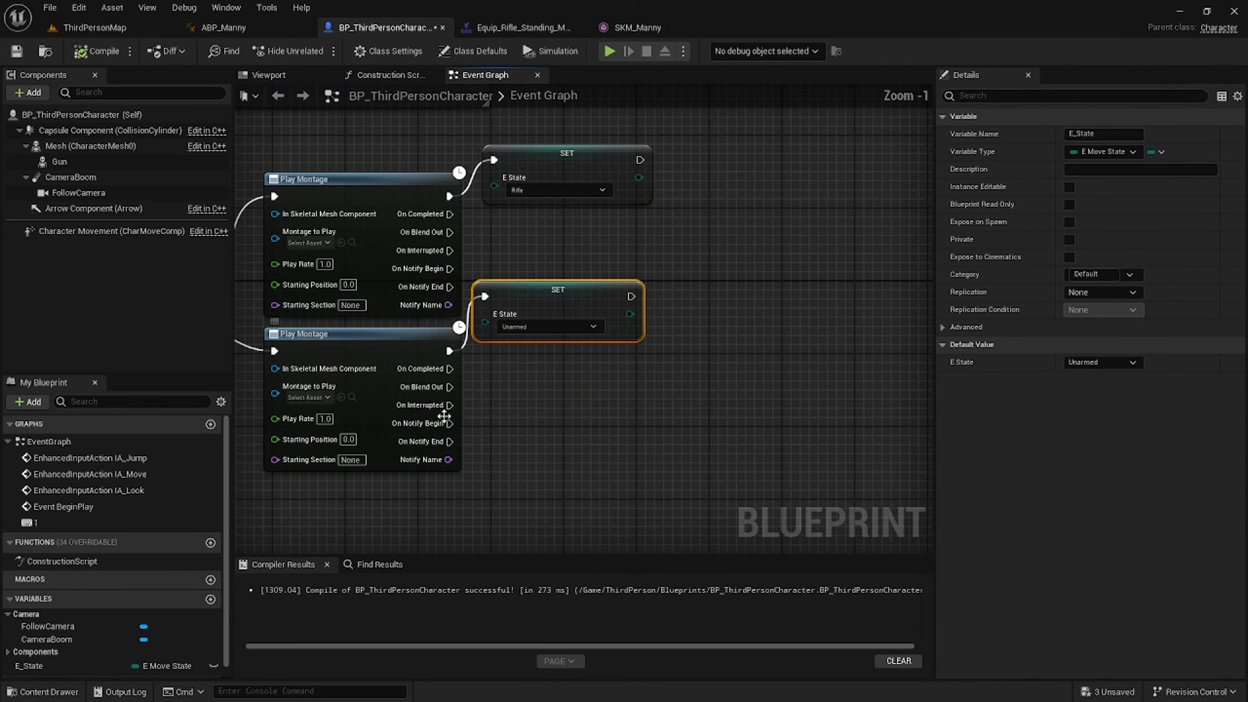
drag(450, 423, 545, 416)
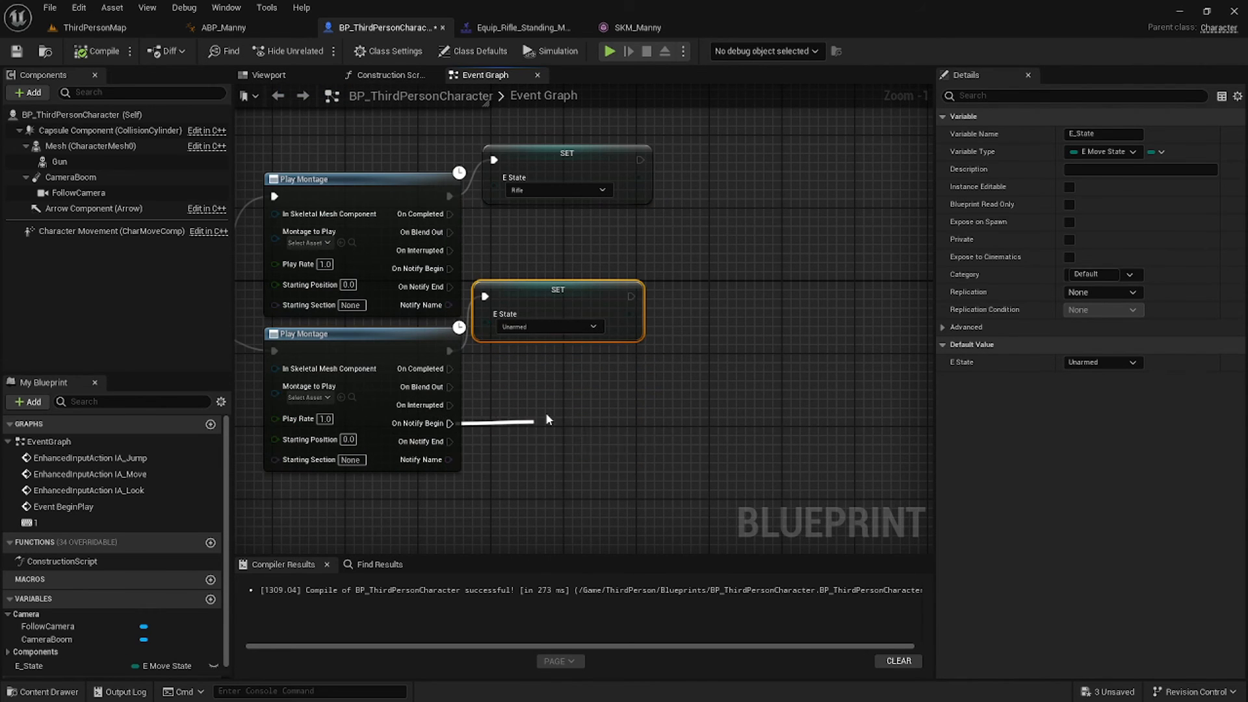
text(attach comp)
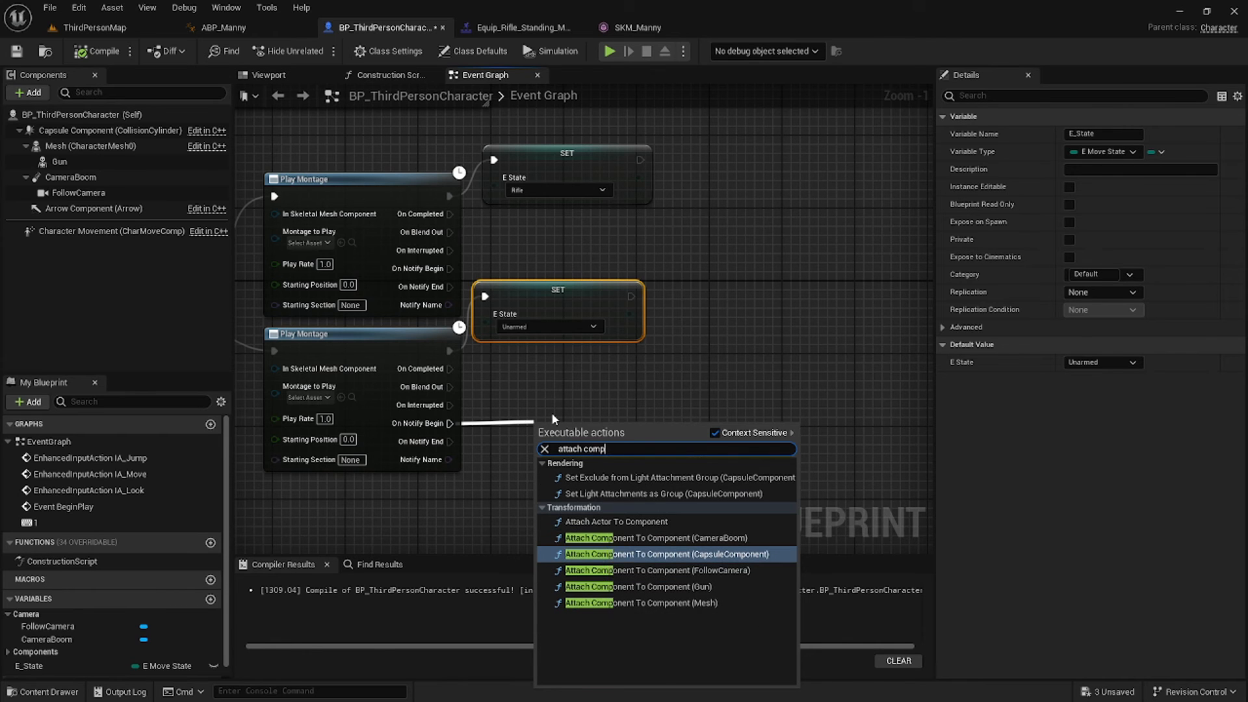
text(onen)
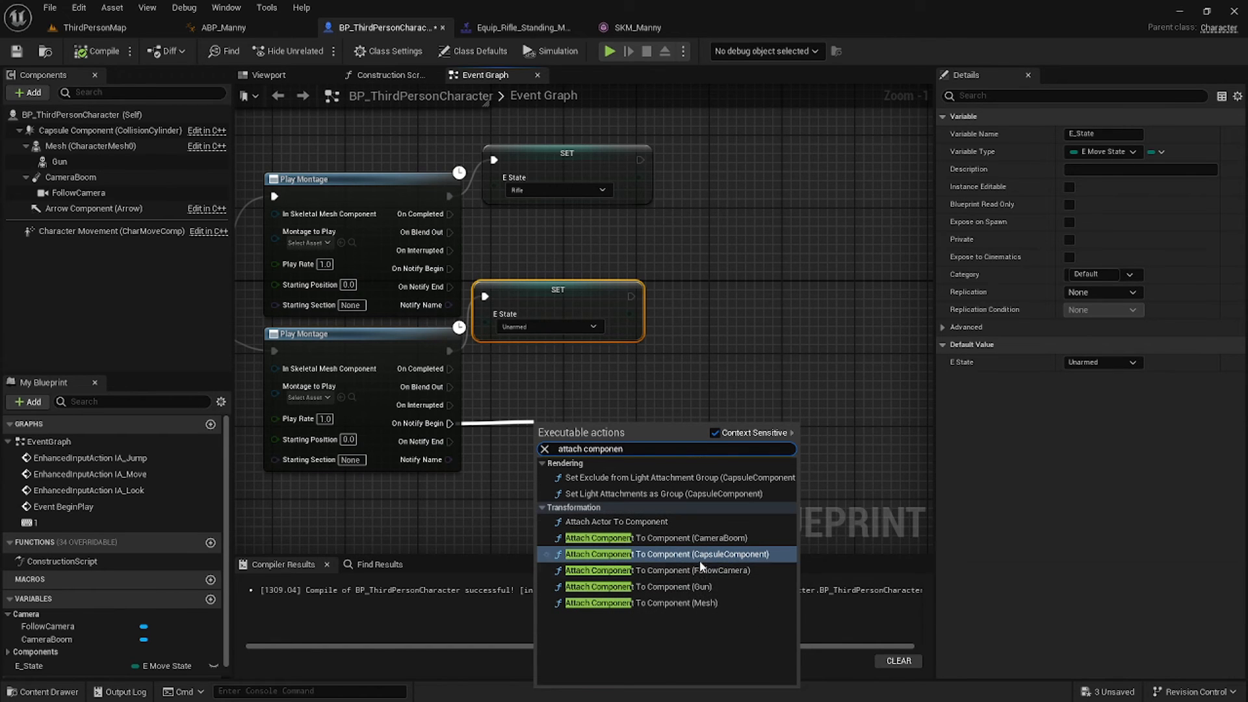
click(706, 587)
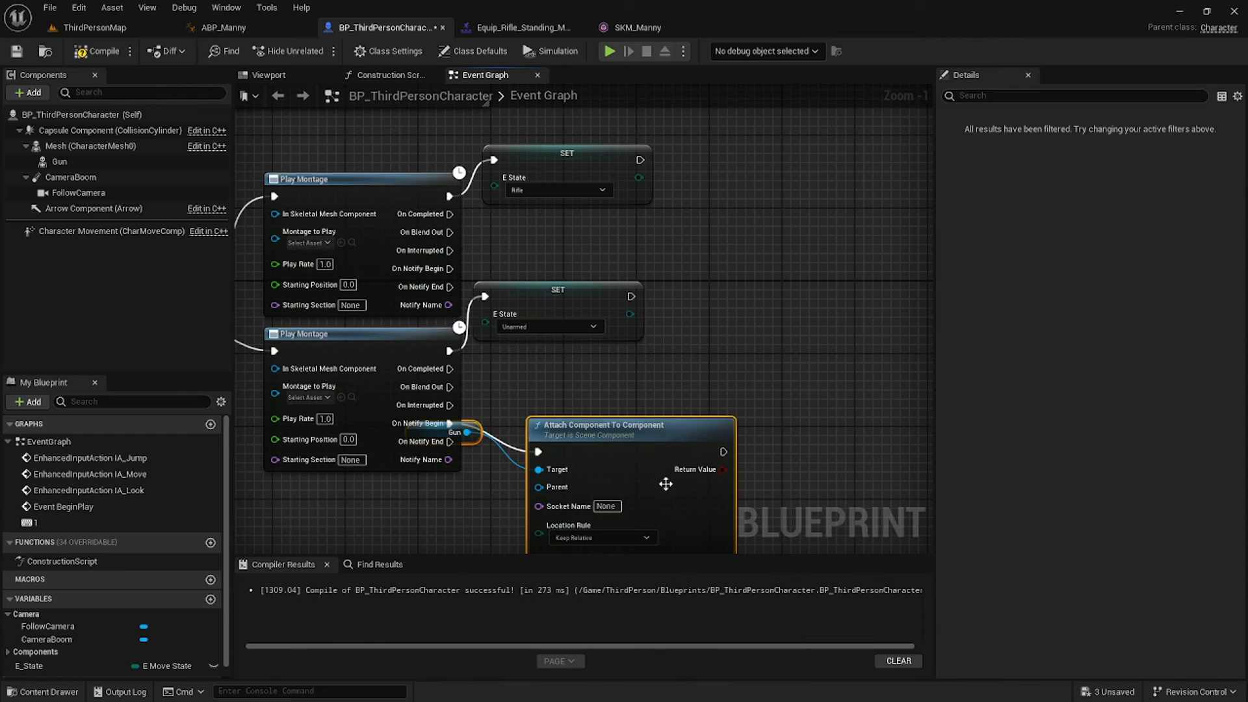
drag(663, 446, 745, 427)
click(528, 403)
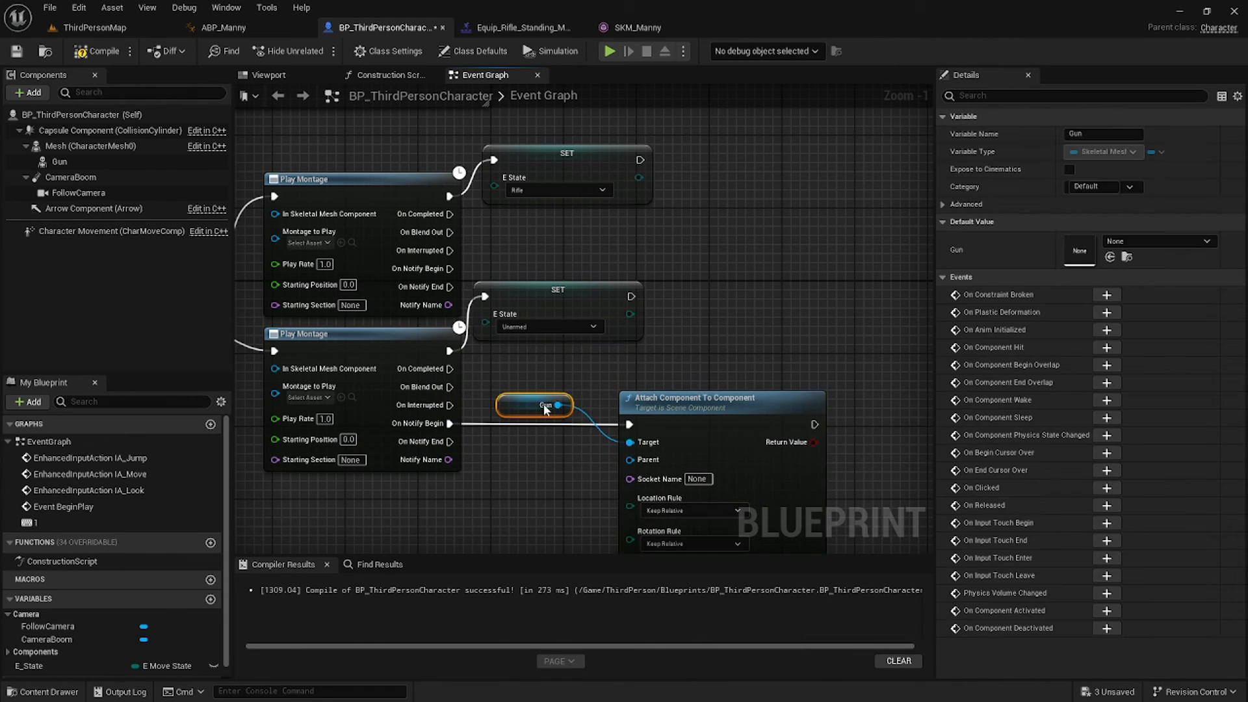
right_drag(576, 394, 596, 382)
scroll(594, 445, up, 1)
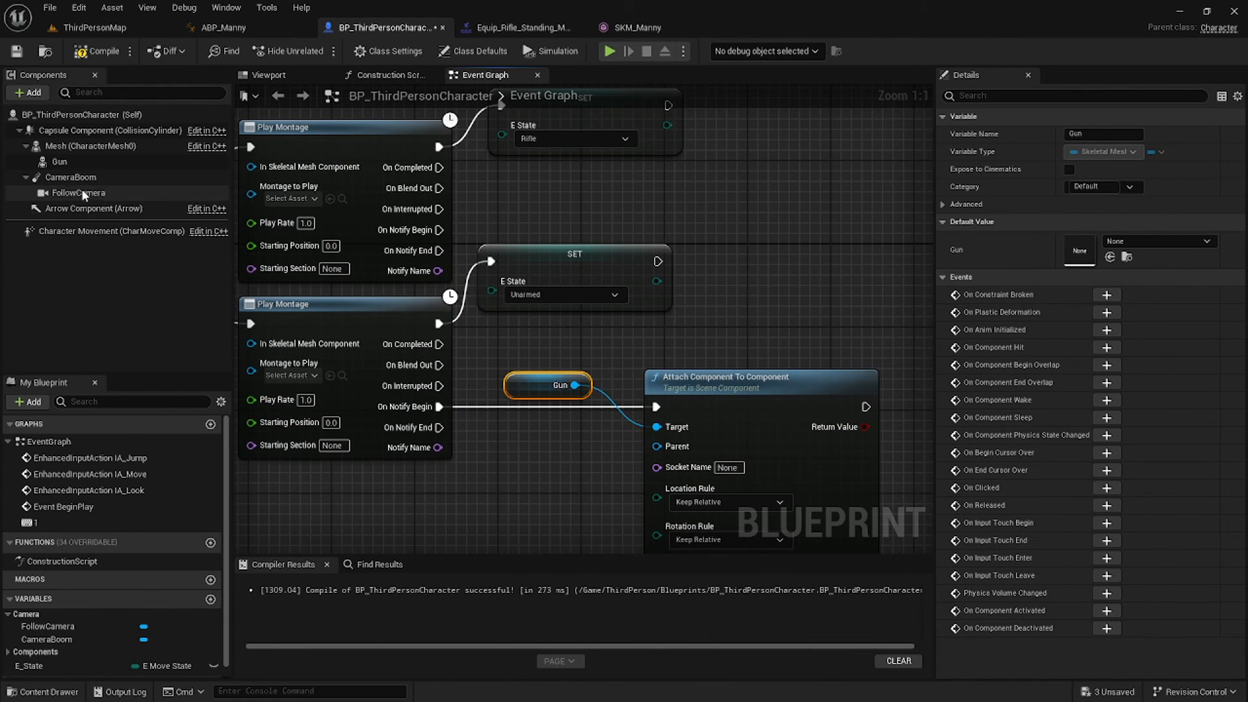
drag(90, 145, 675, 453)
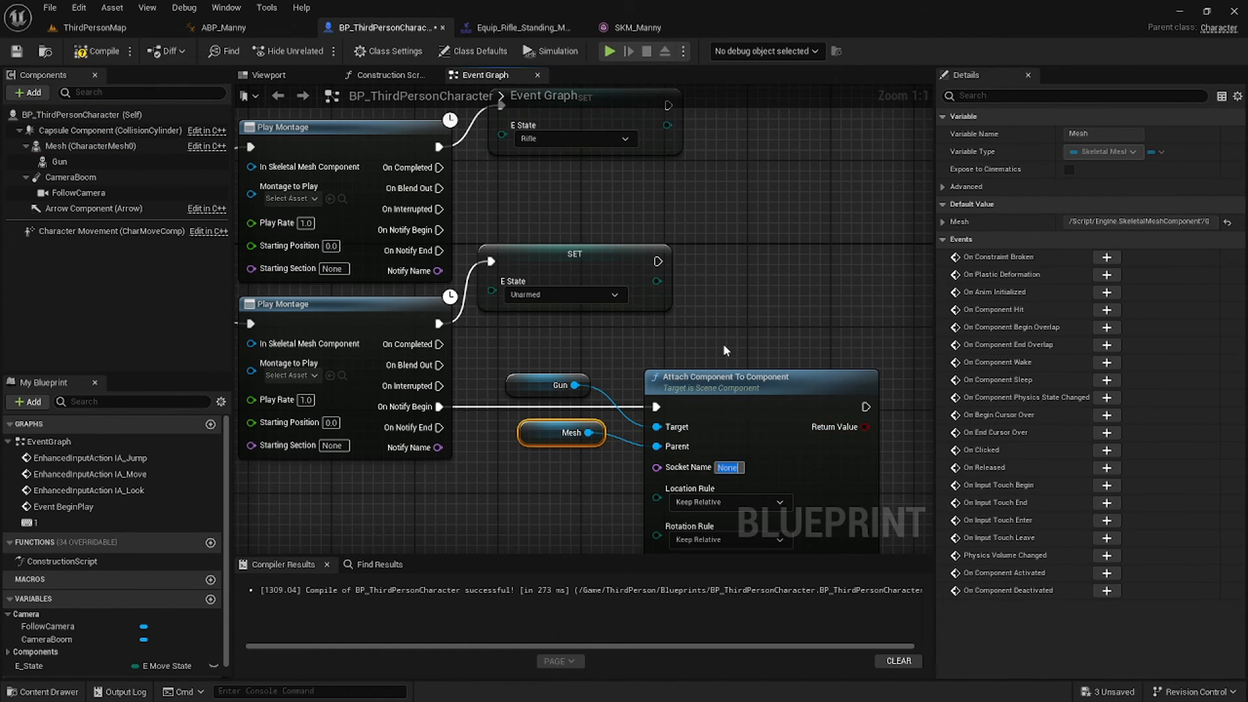
text(RifleBack)
key(Return)
Duplicate the attach setup for the equip montage's notify, with socket name Rifle.
right_drag(776, 316, 778, 205)
drag(629, 309, 761, 424)
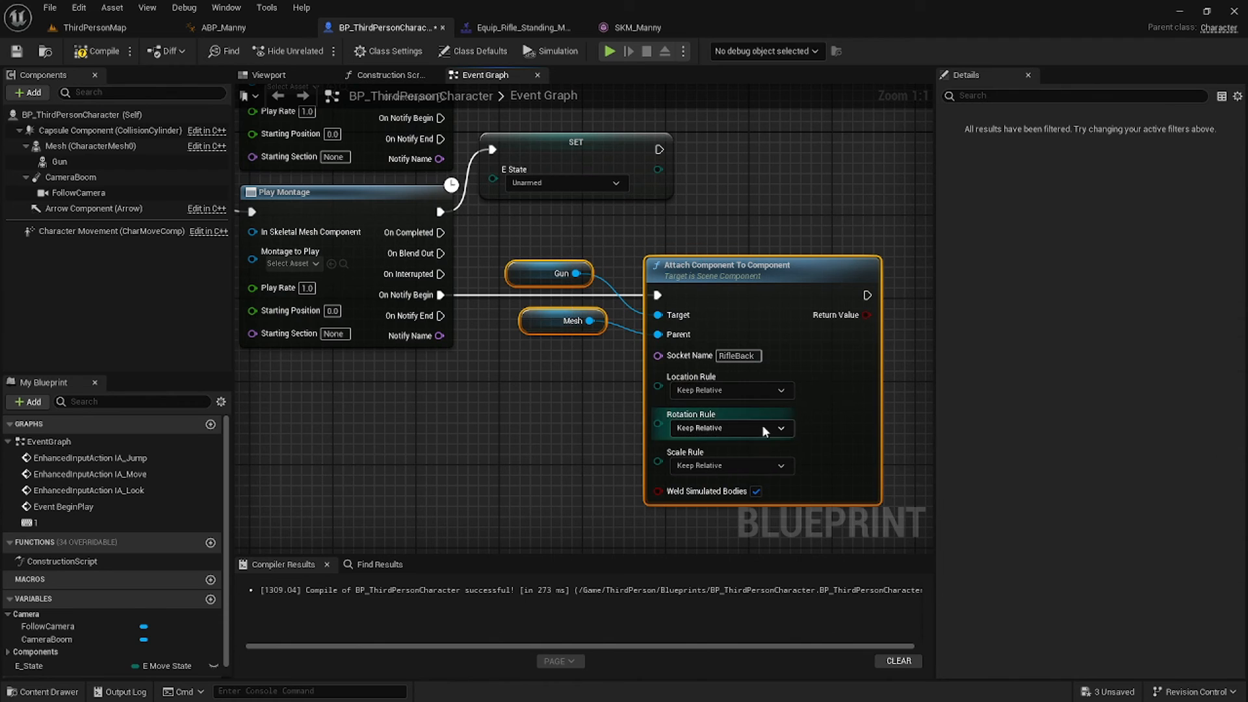
key(ctrl+c)
right_drag(807, 224, 663, 481)
key(ctrl+v)
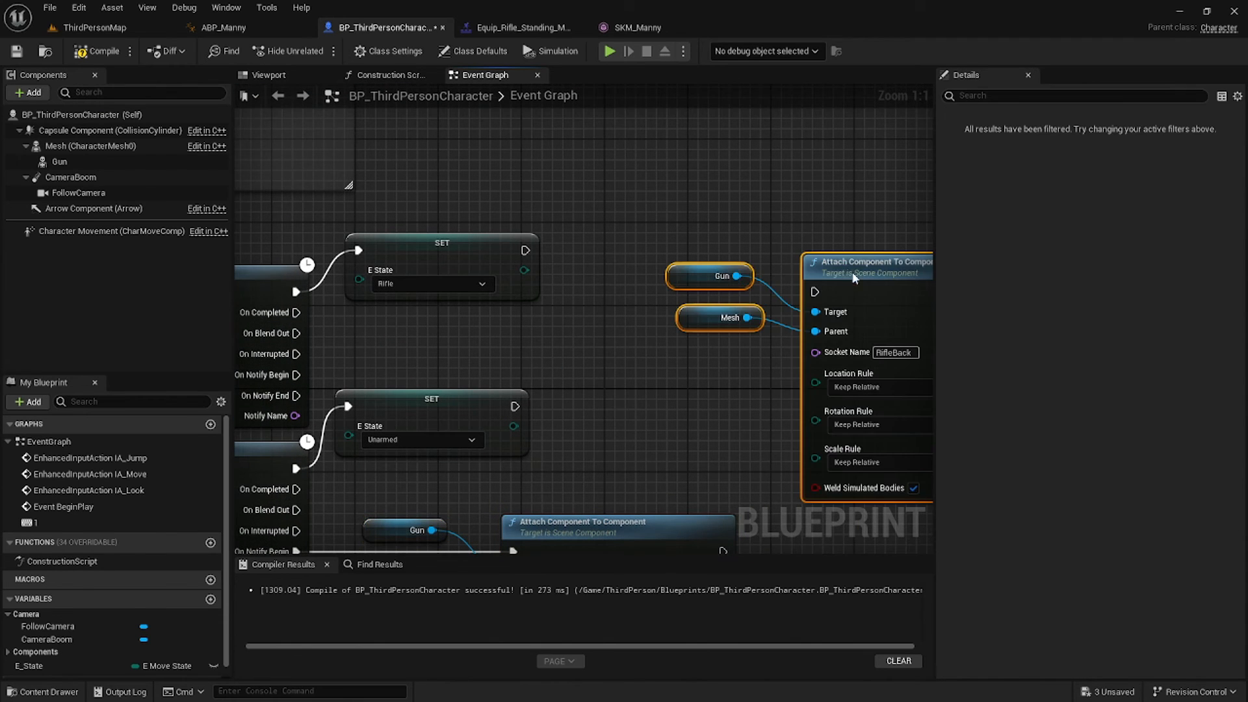
drag(853, 278, 634, 290)
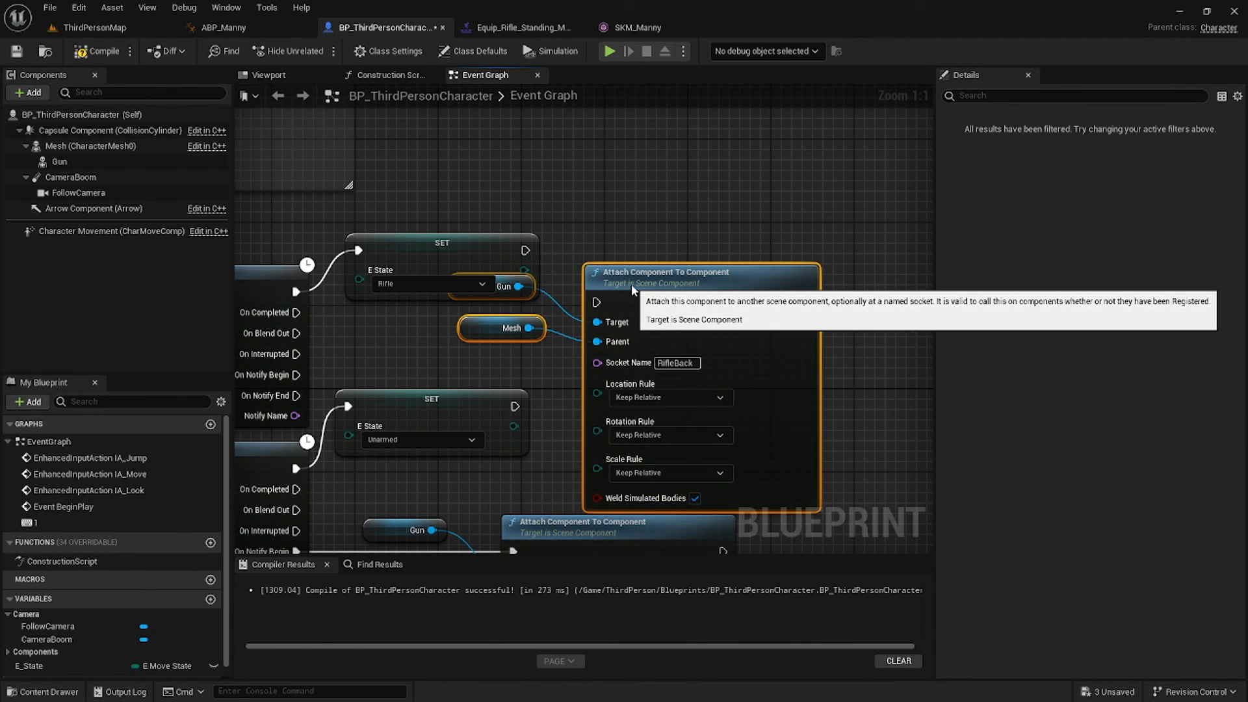
drag(284, 377, 598, 302)
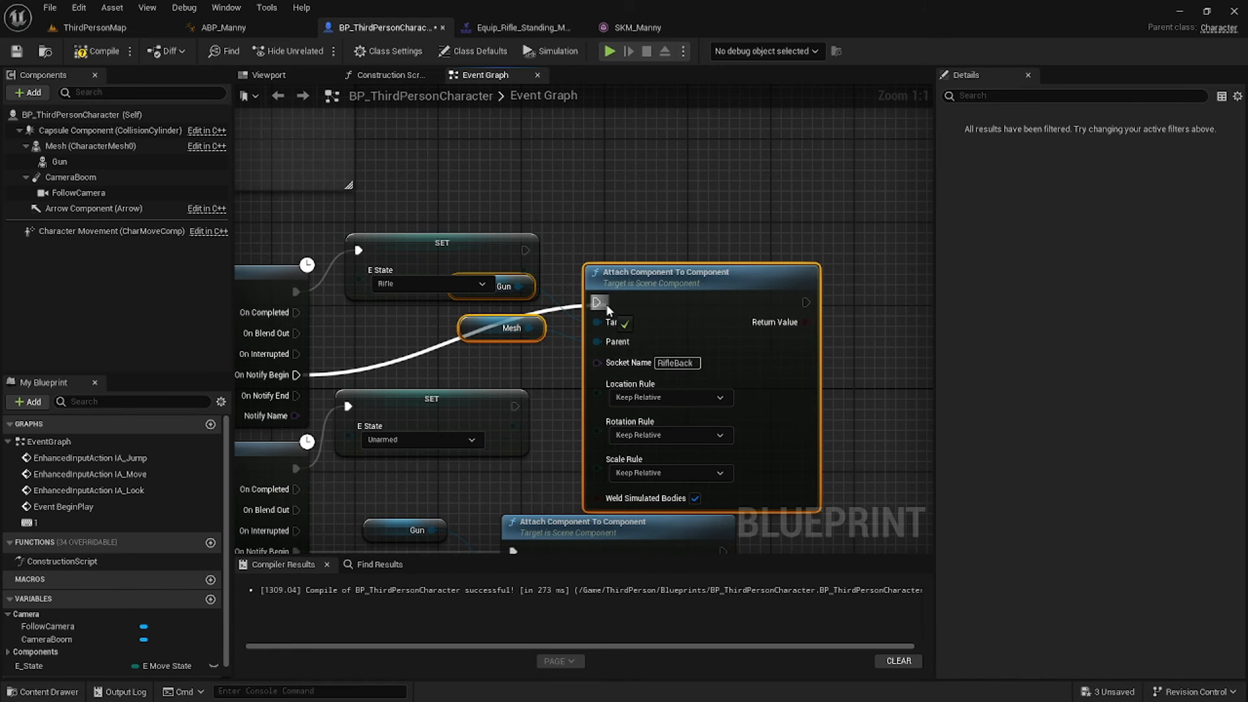
right_drag(815, 334, 768, 232)
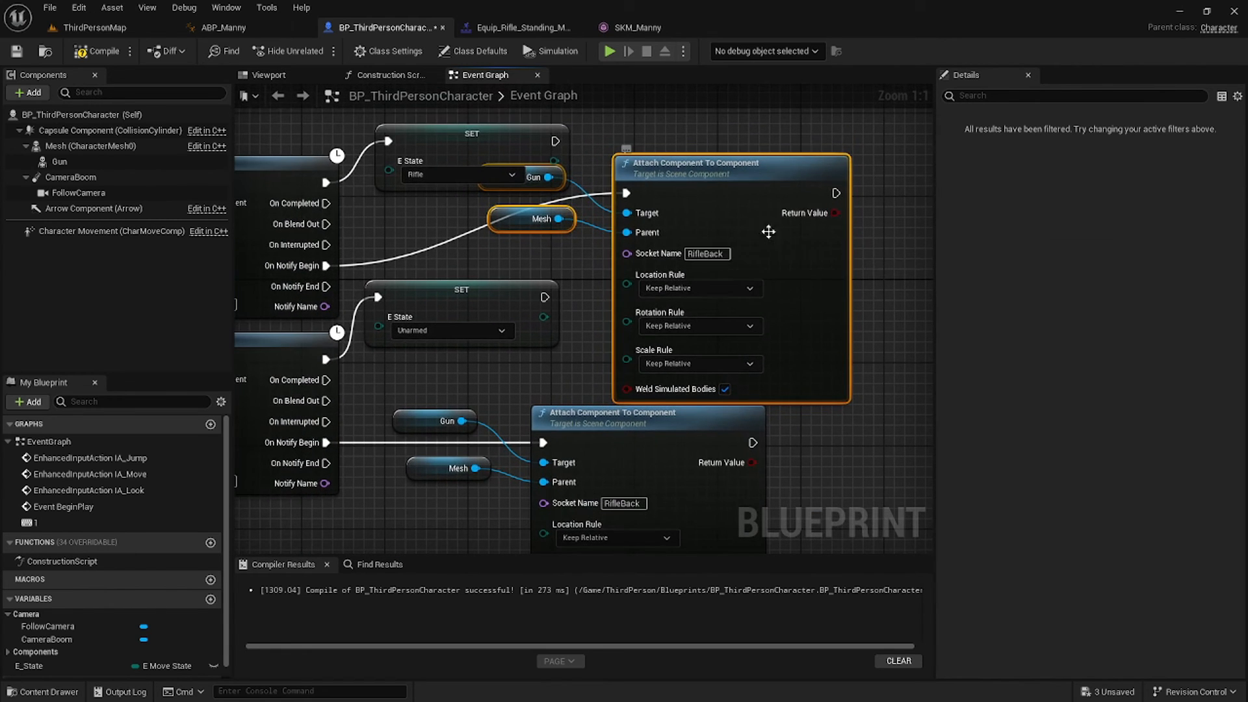
click(711, 258)
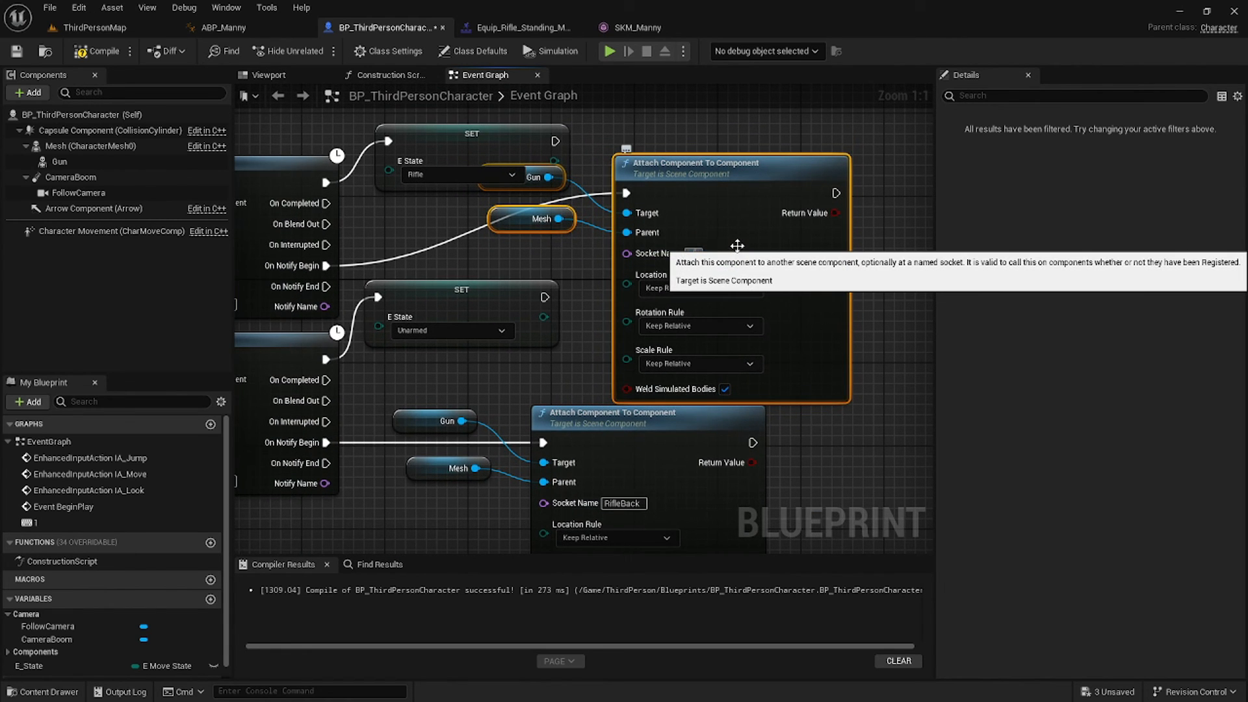
text(Rifle)
click(592, 177)
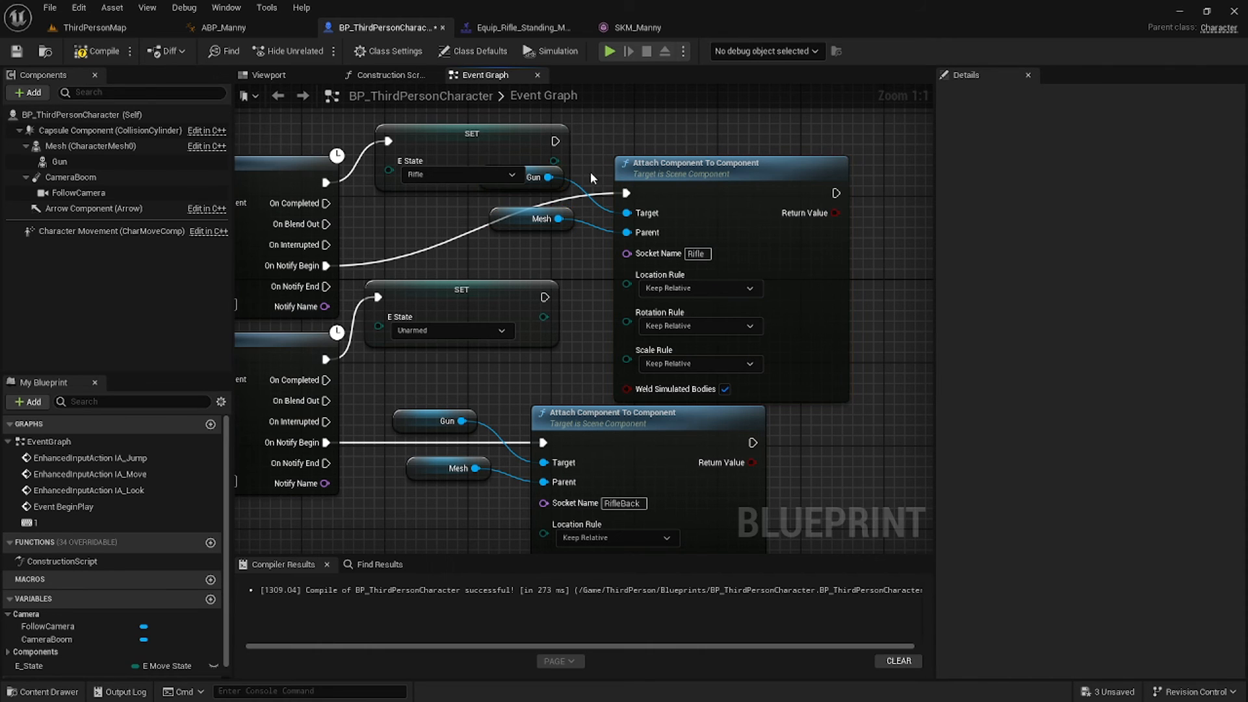
Tidy the Gun and Mesh getter nodes and compile the character Blueprint.
click(522, 187)
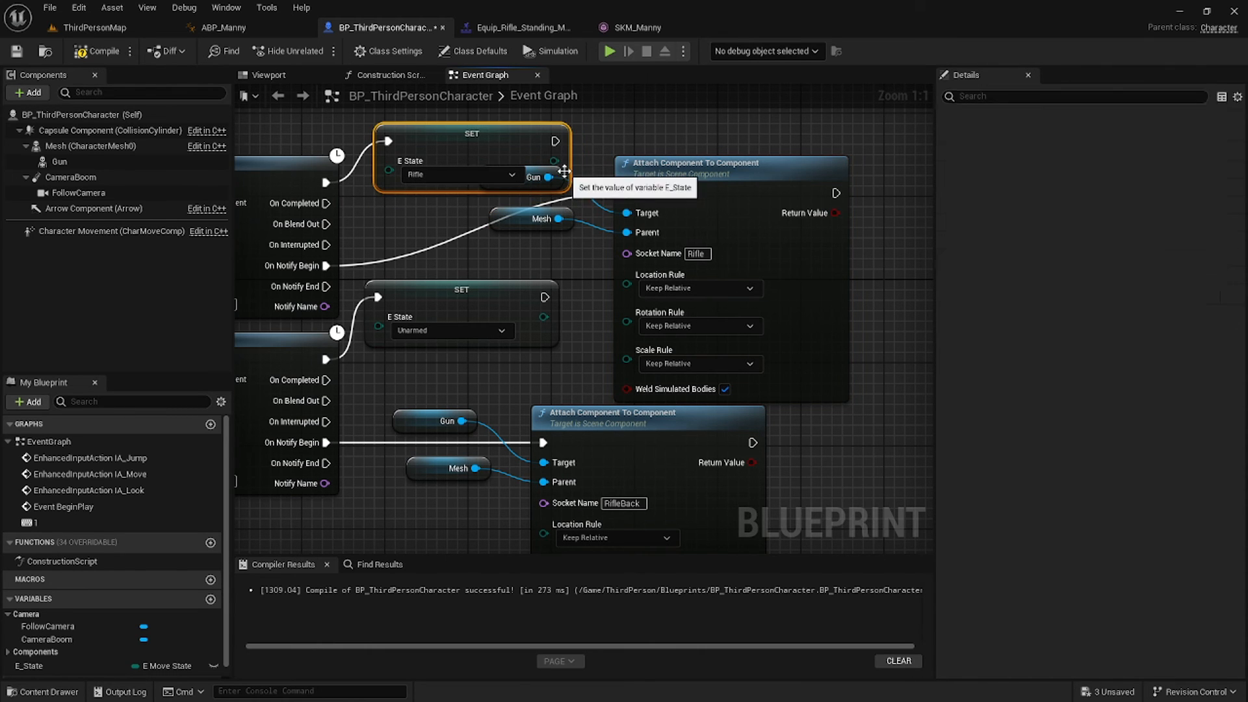
click(539, 170)
drag(519, 222, 519, 252)
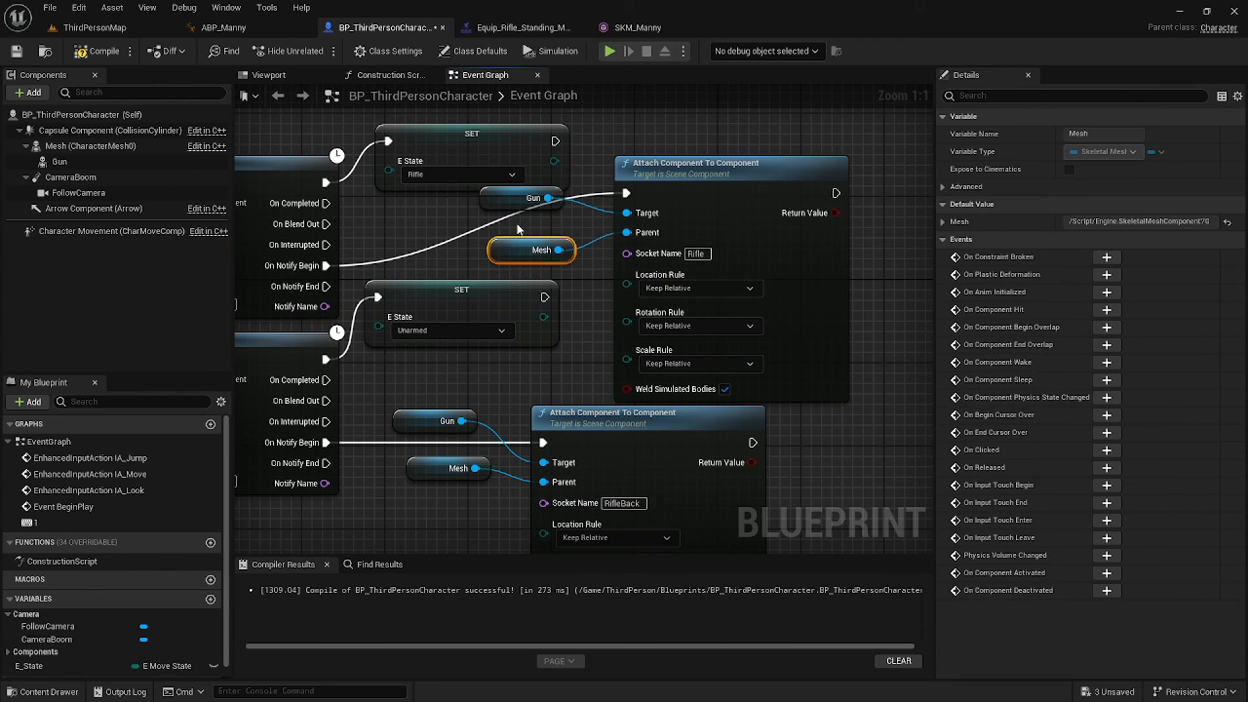
drag(505, 192, 510, 213)
click(96, 57)
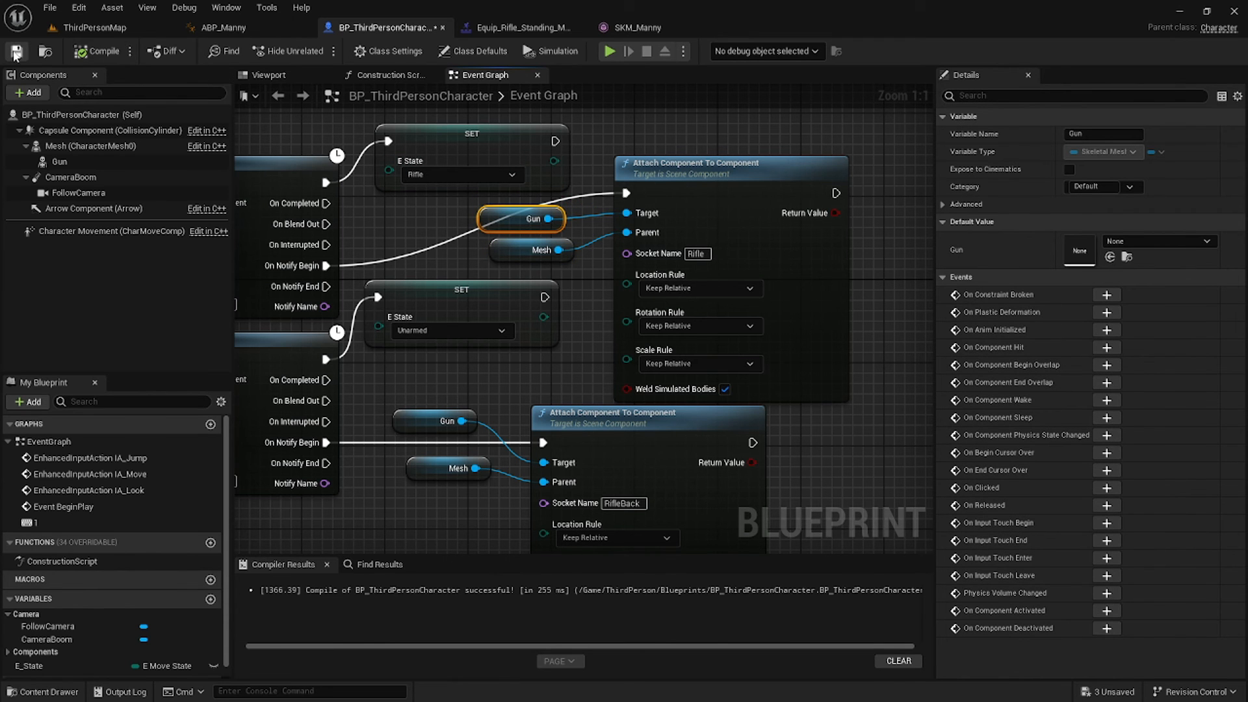
click(223, 27)
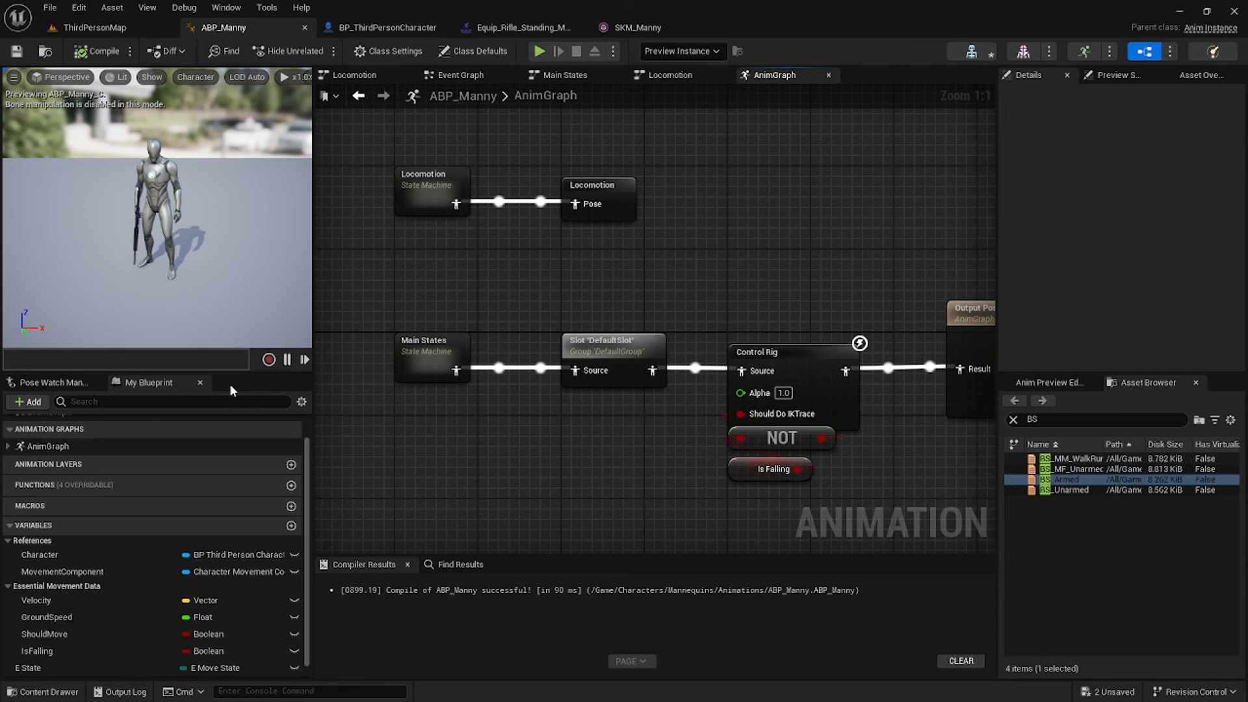
Save the Main States output as a cached pose named Main.
drag(433, 331, 533, 280)
click(537, 266)
text(save)
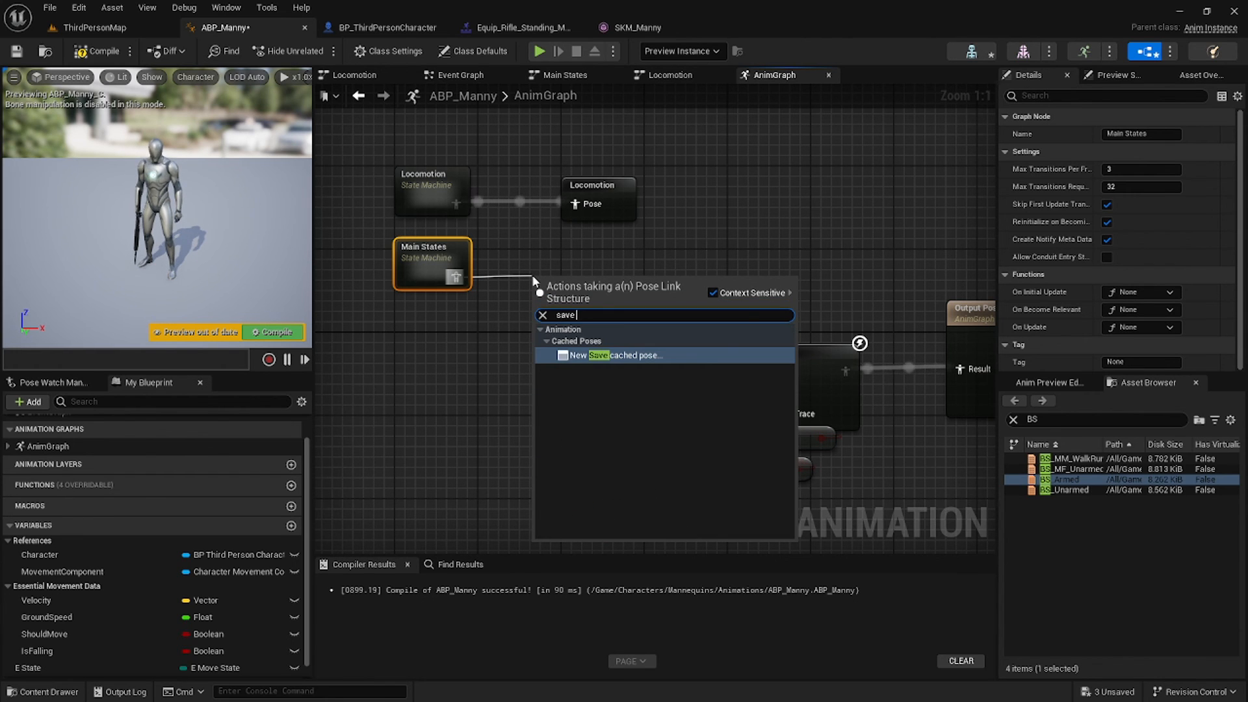
key(Return)
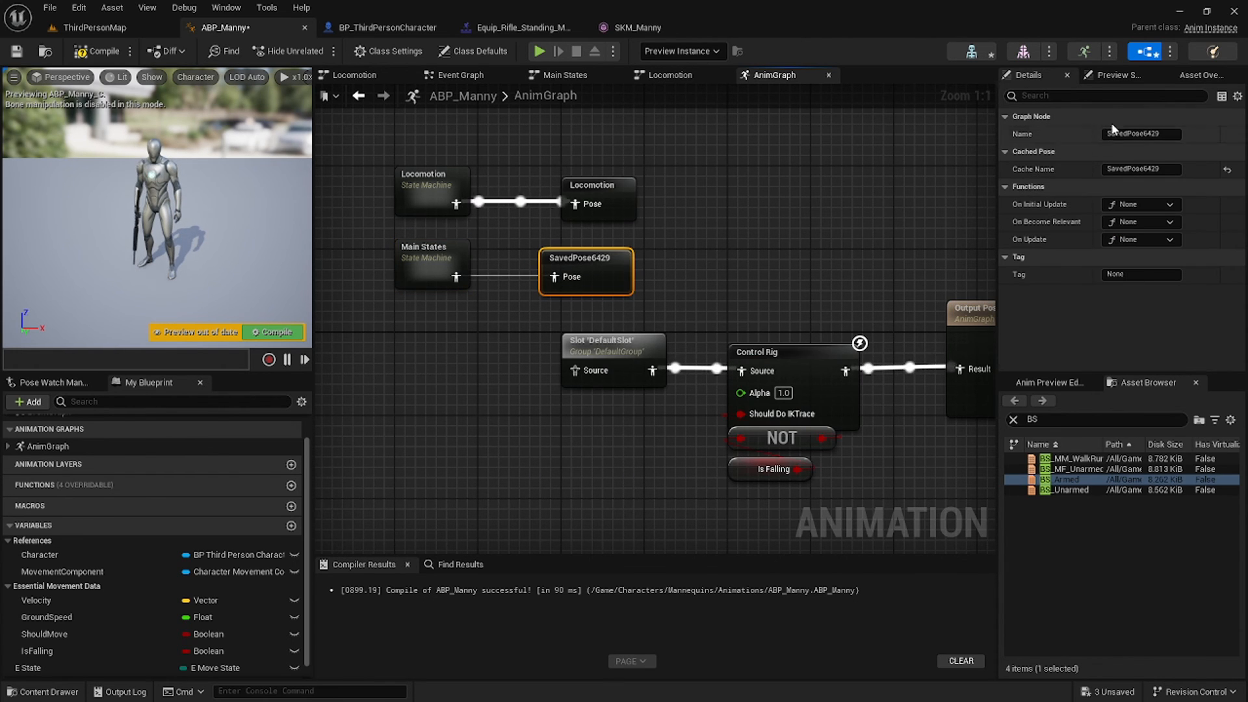
click(1153, 133)
text(Main)
key(Return)
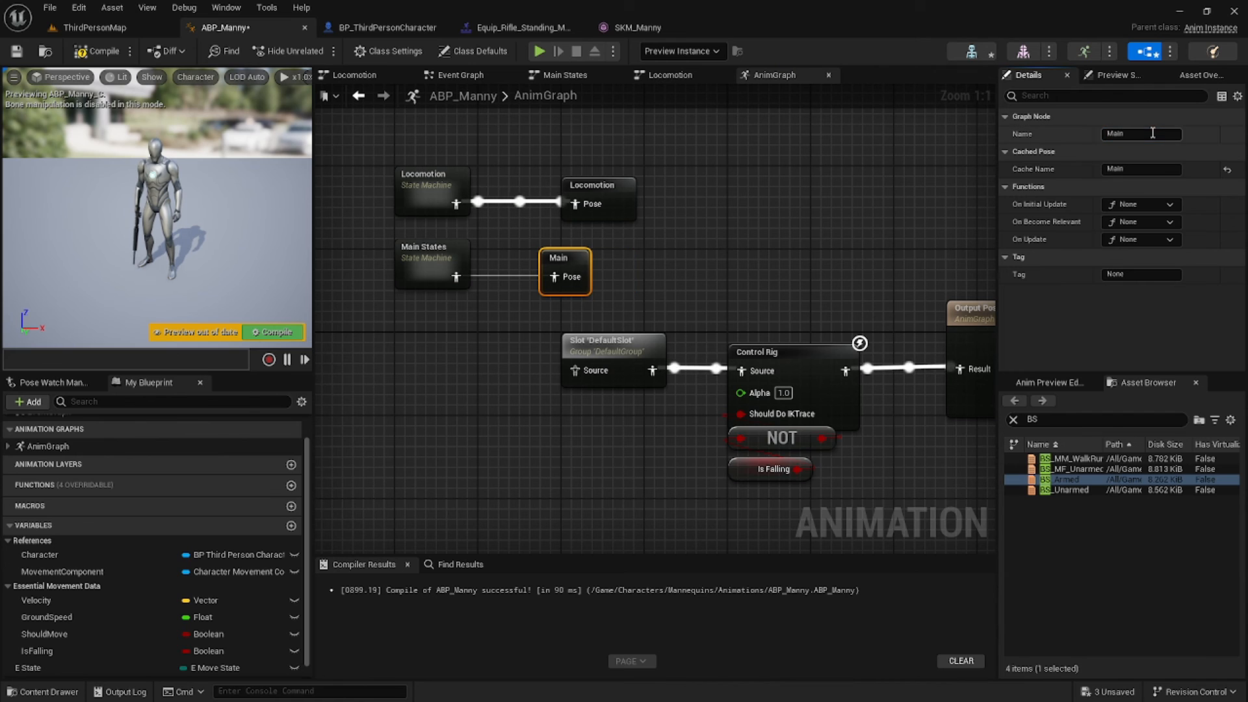
Delete the Control Rig and fall-check nodes and move DefaultSlot next to Output Pose.
right_drag(709, 338, 686, 300)
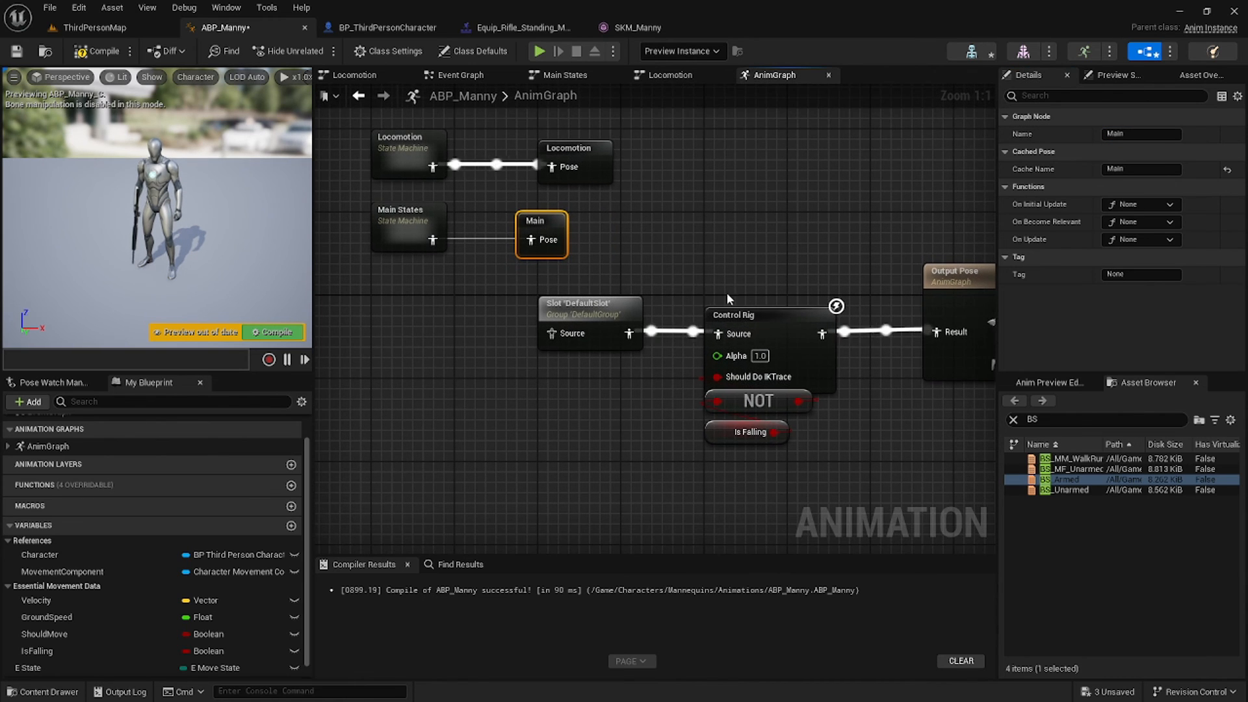
drag(708, 299, 758, 425)
key(Delete)
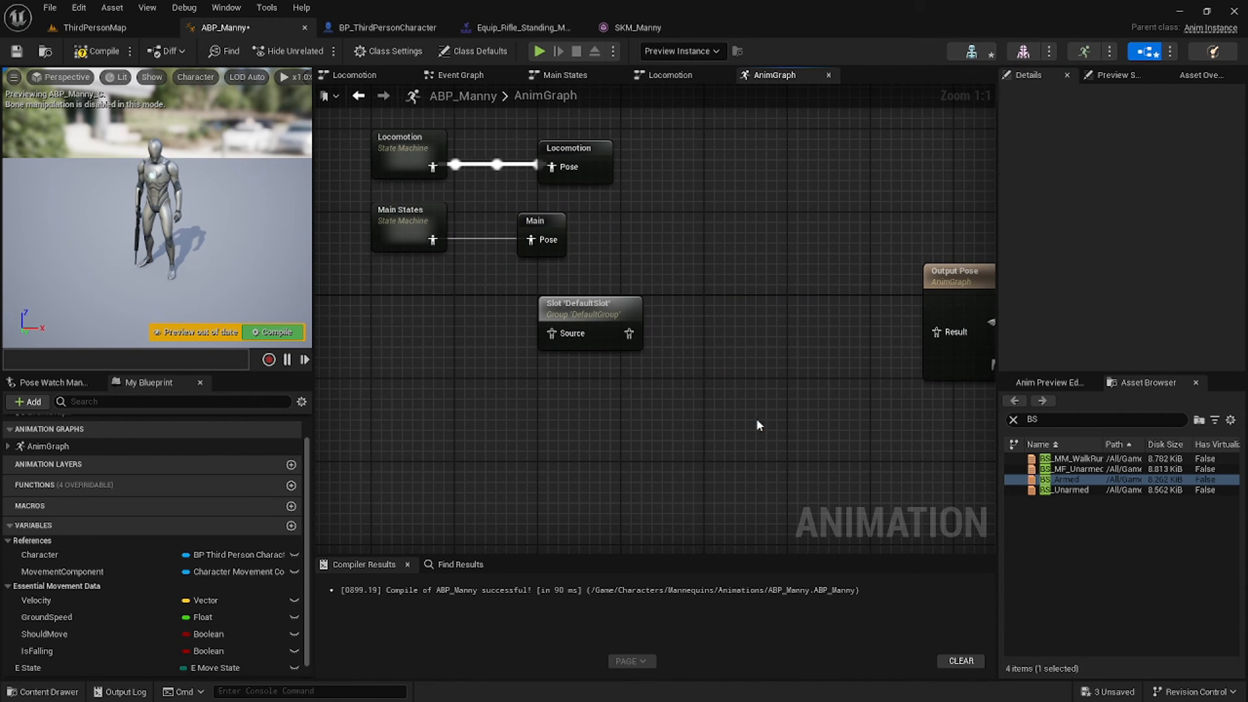
drag(586, 314, 863, 313)
right_drag(465, 354, 479, 356)
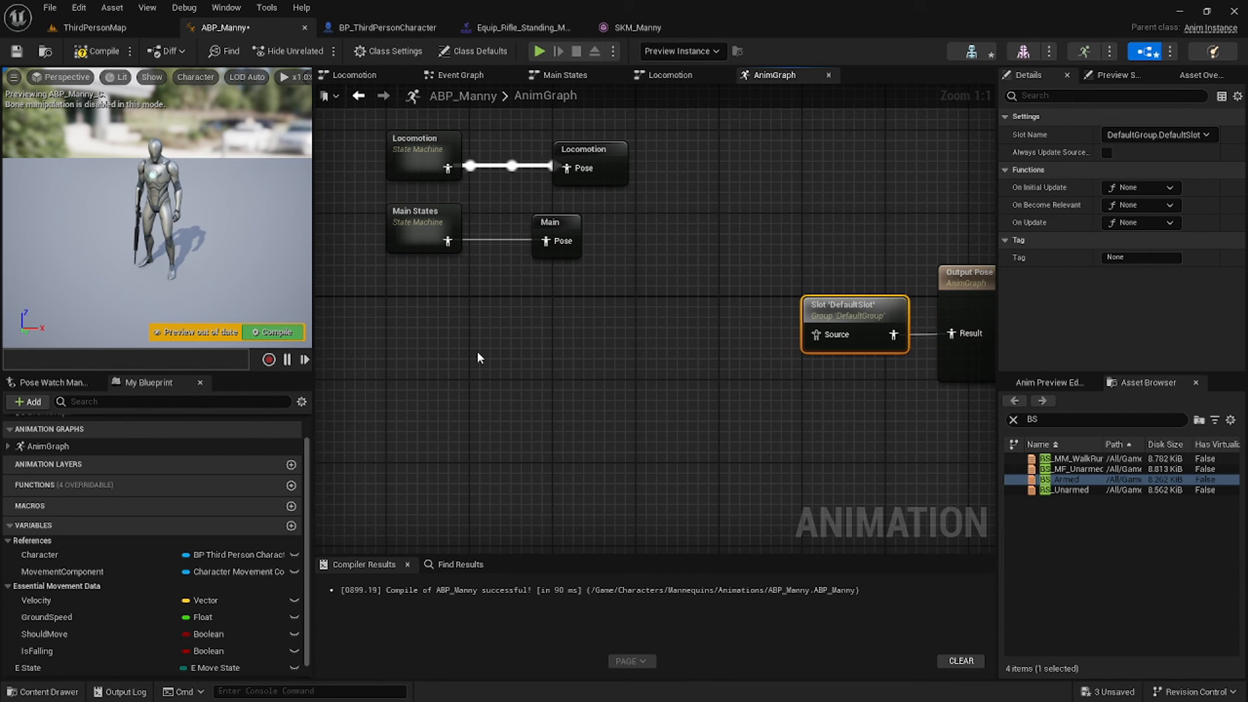
Add a Use cached pose 'Main' node and a duplicate placed below it.
right_click(482, 356)
text(use )
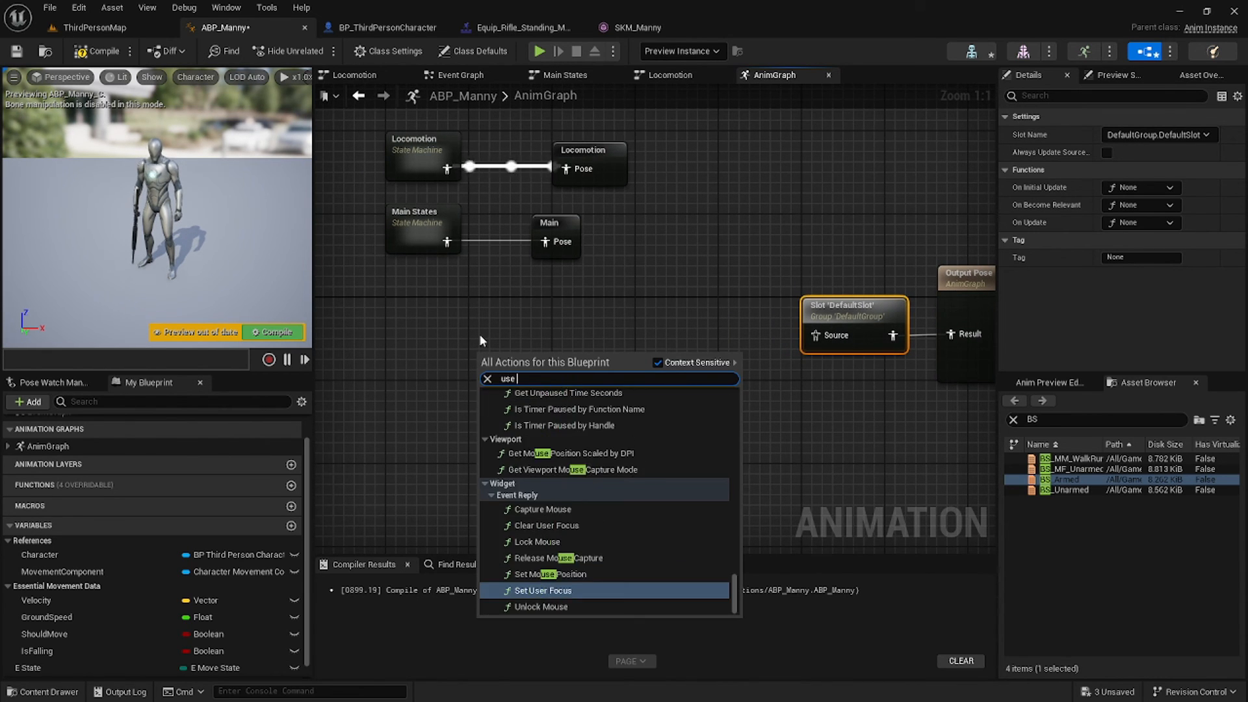
text(cached)
key(Down)
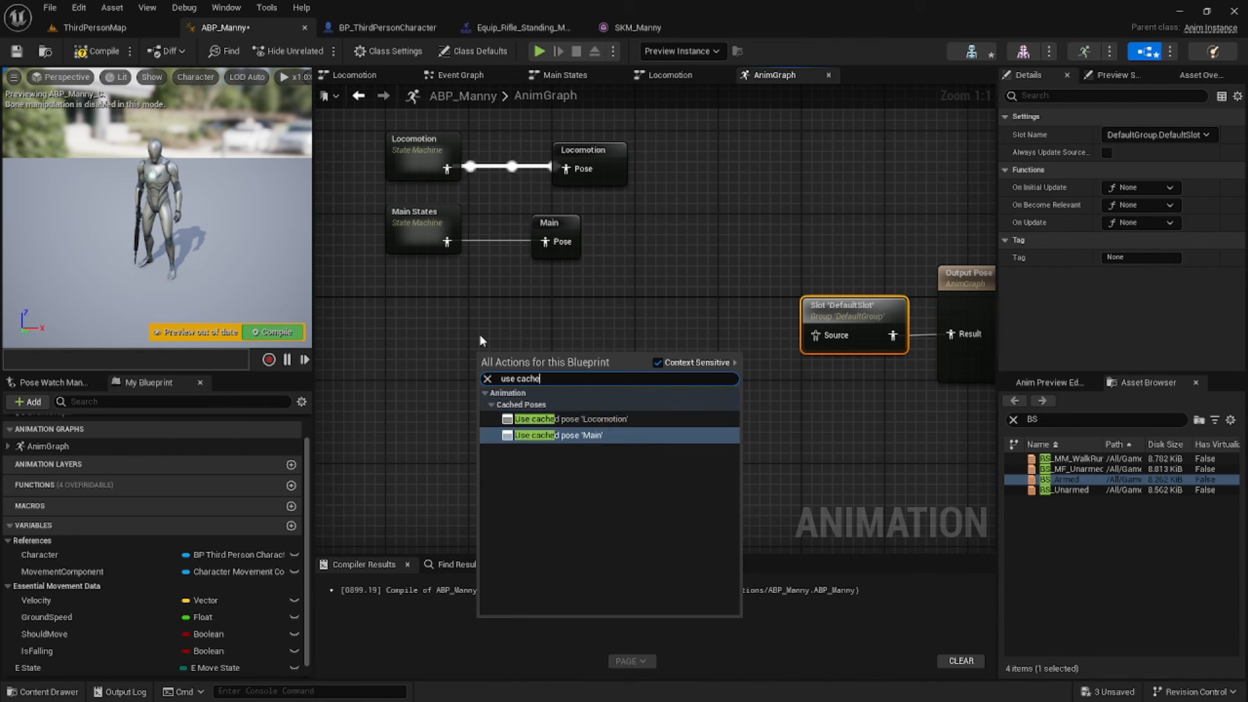
key(Return)
drag(524, 368, 441, 315)
click(455, 393)
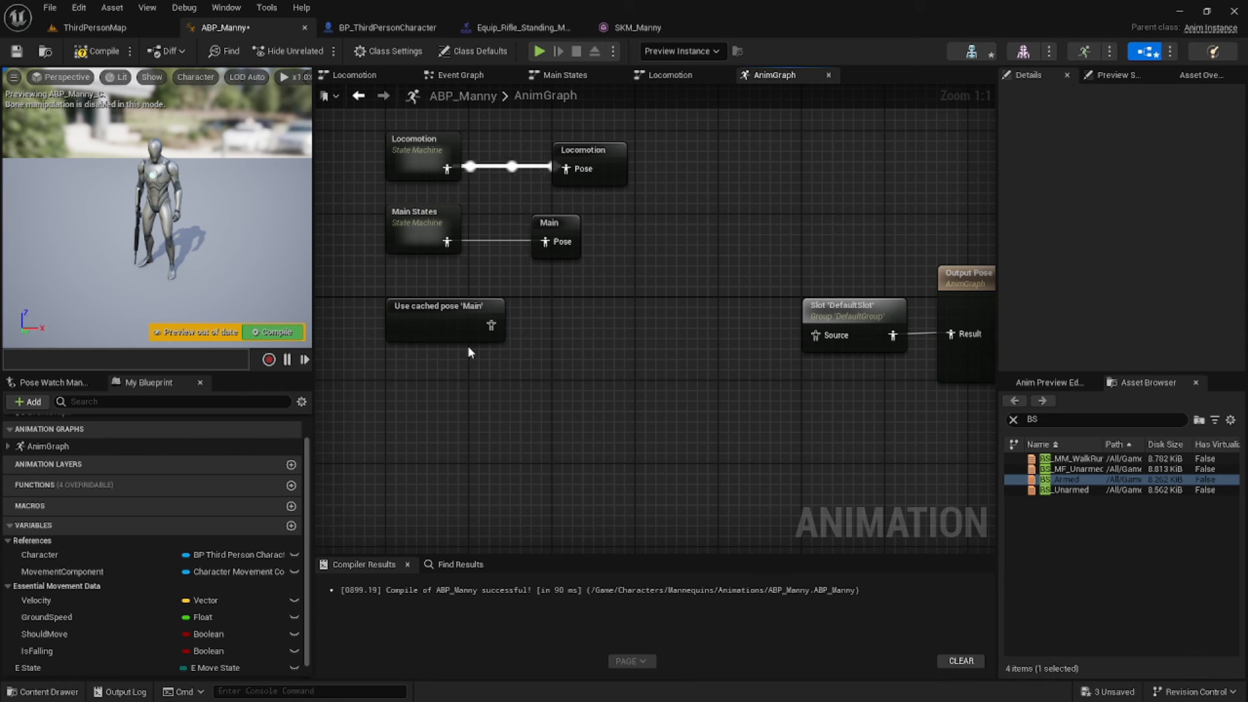
click(457, 338)
key(ctrl+d)
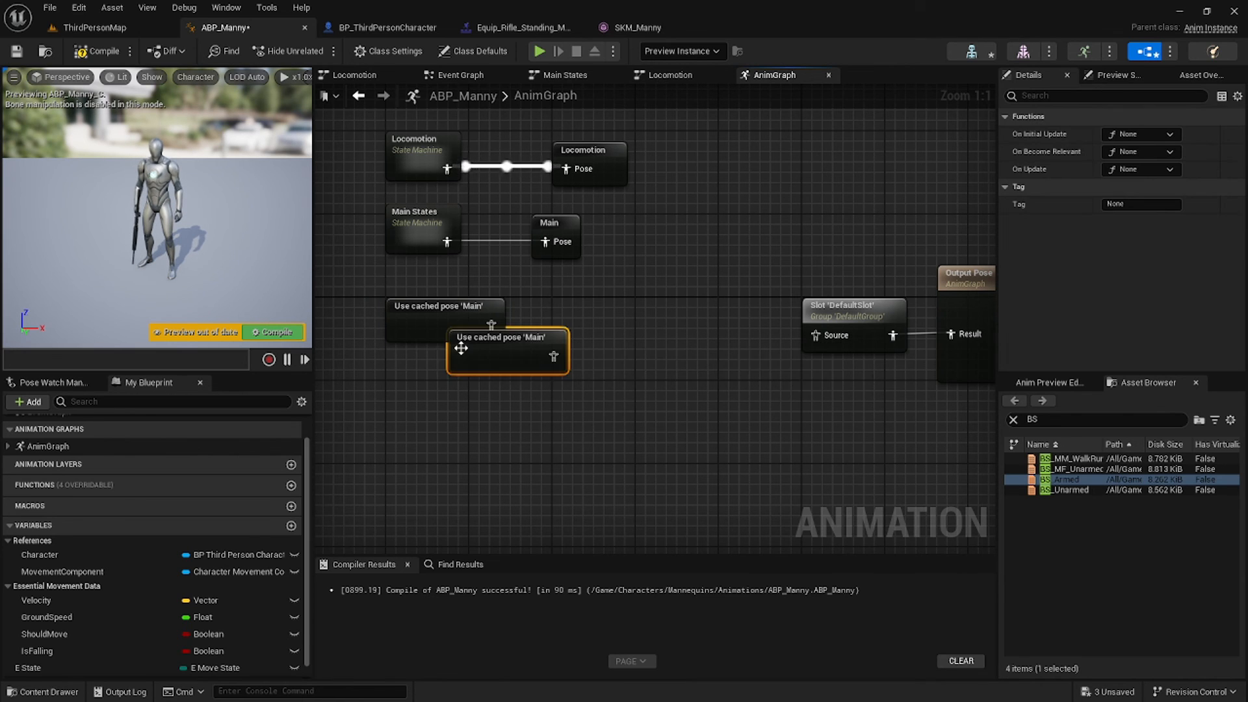
drag(503, 348, 525, 418)
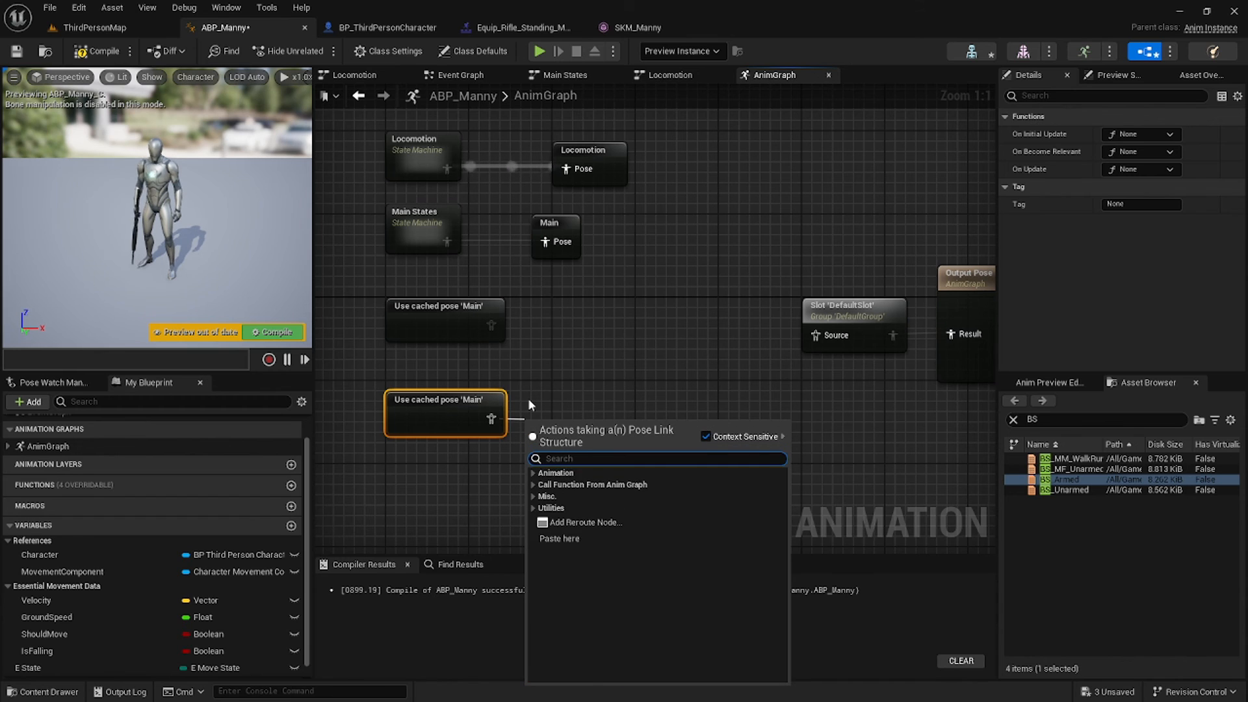
Feed the copied cached pose into a new Slot node set to UpperBody.
text(slot)
key(Return)
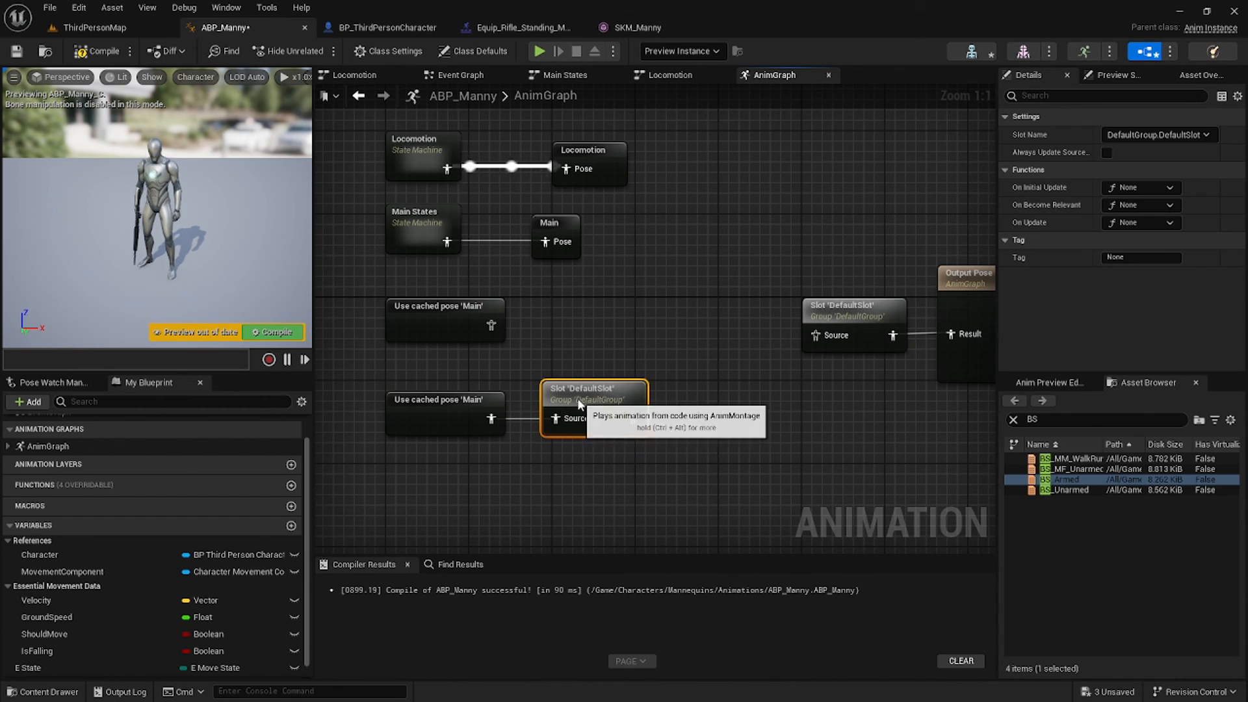
click(1172, 134)
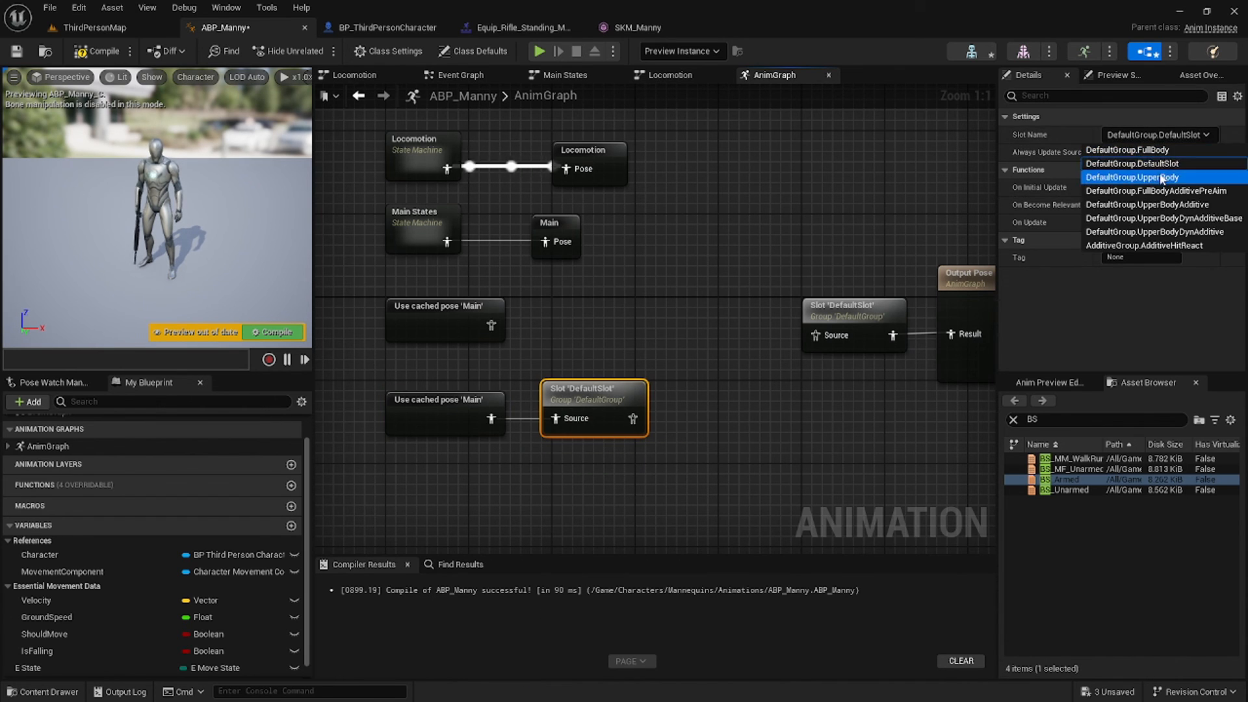
click(1143, 176)
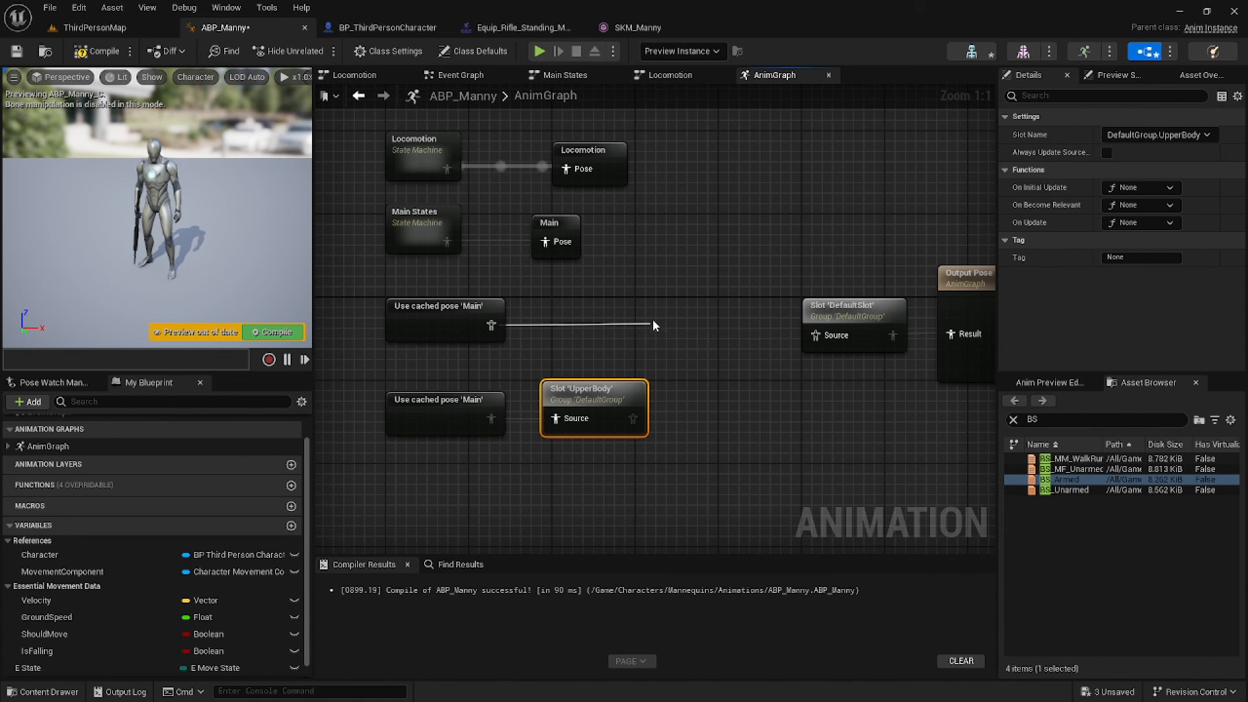
Add a Layered blend per bone node from the first cached pose.
drag(653, 320, 652, 320)
text(layered)
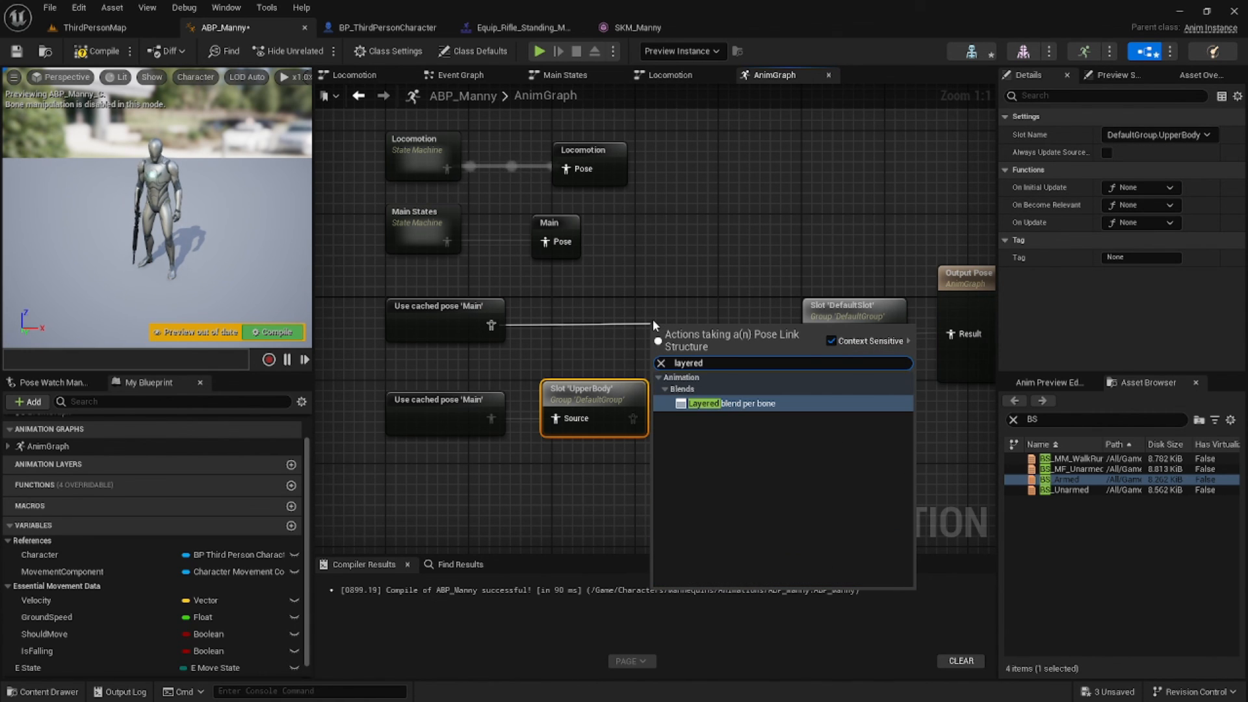
key(Return)
Wire UpperBody into Blend Poses 0, add a spine_01 branch filter, and compile ABP_Manny.
drag(687, 345, 708, 315)
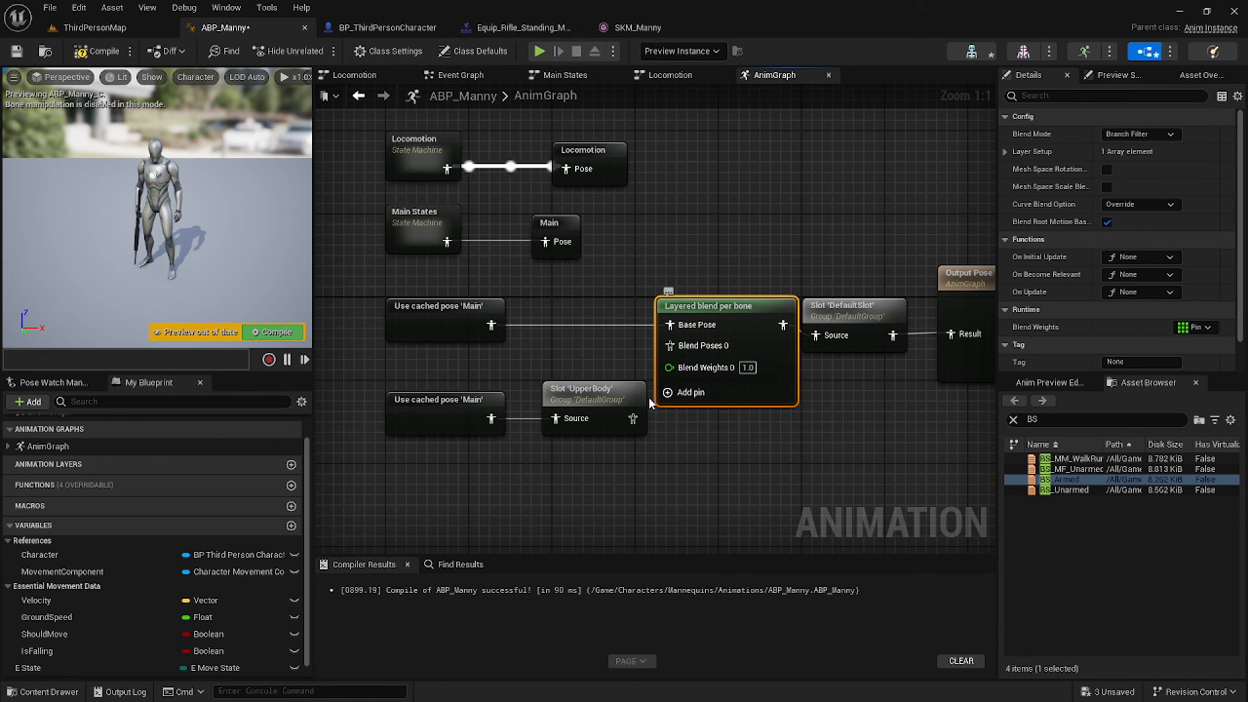
drag(664, 367, 669, 345)
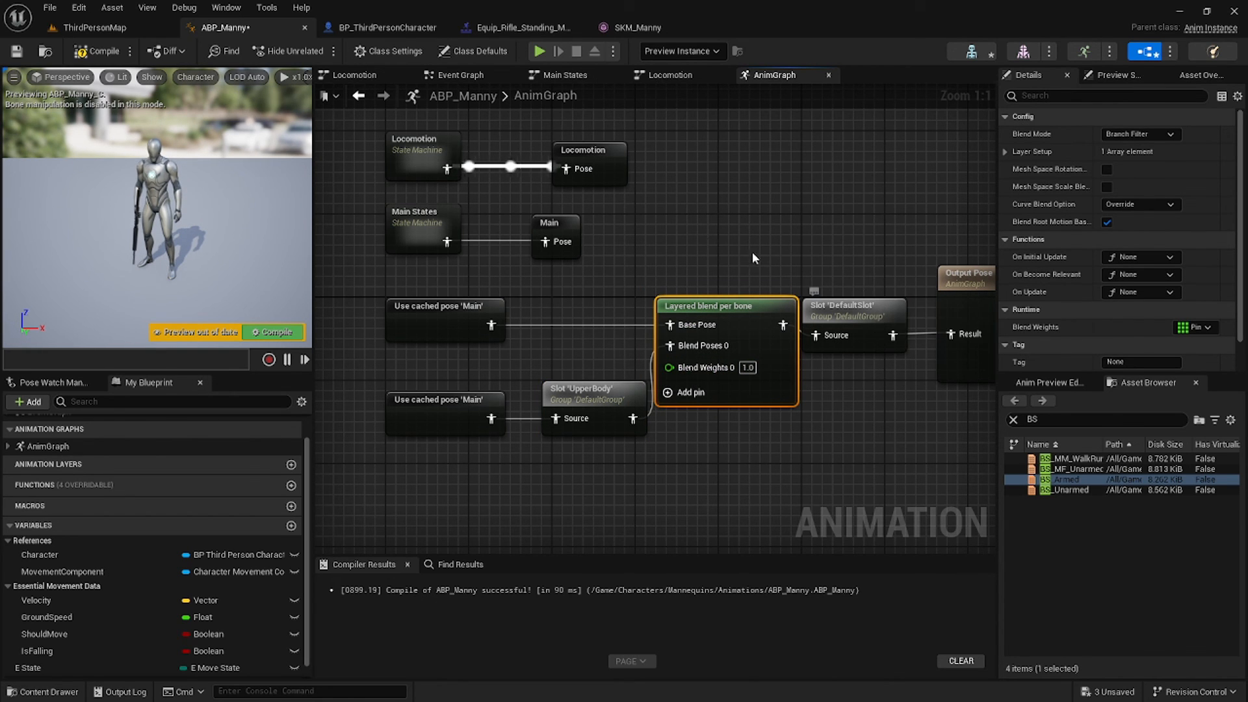
click(1006, 151)
click(1018, 169)
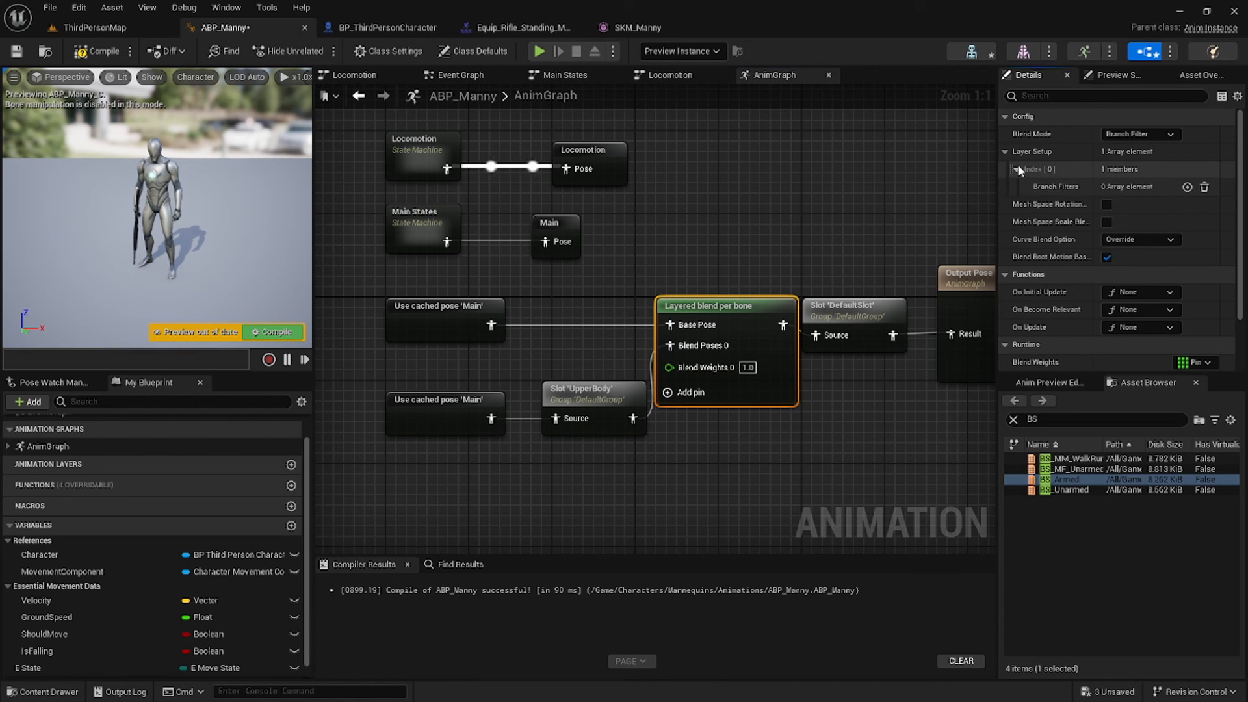
click(1186, 187)
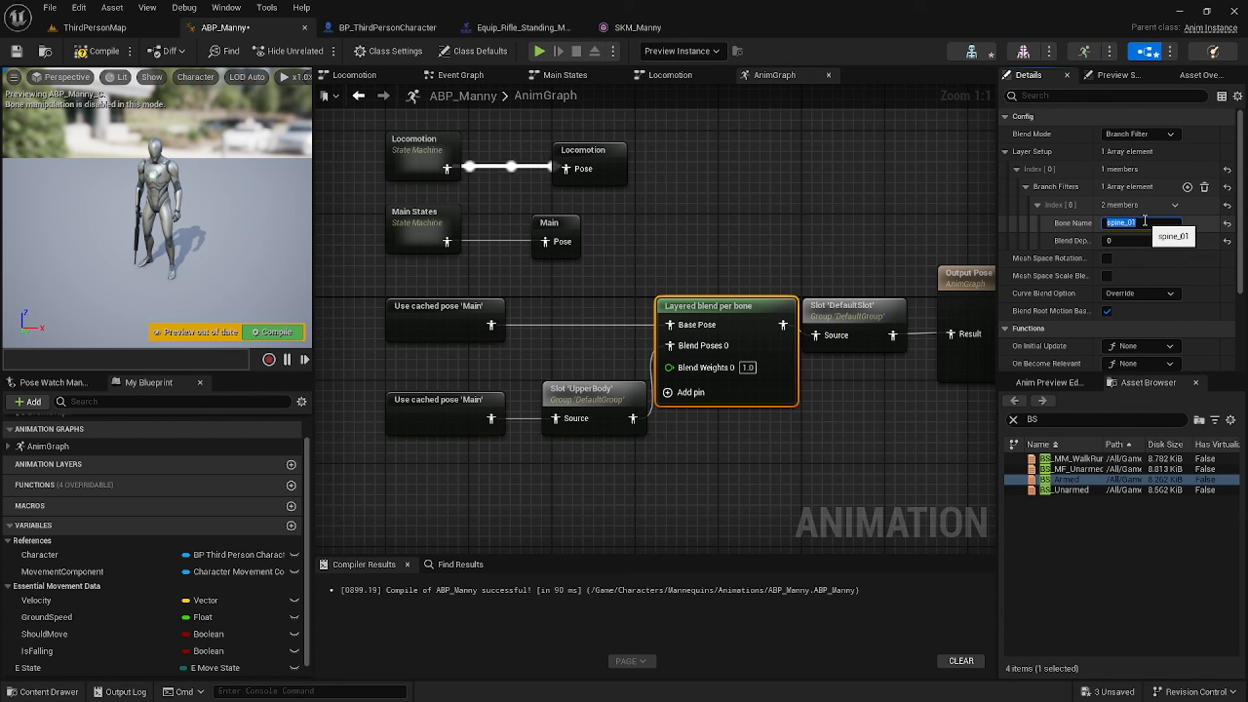
click(104, 52)
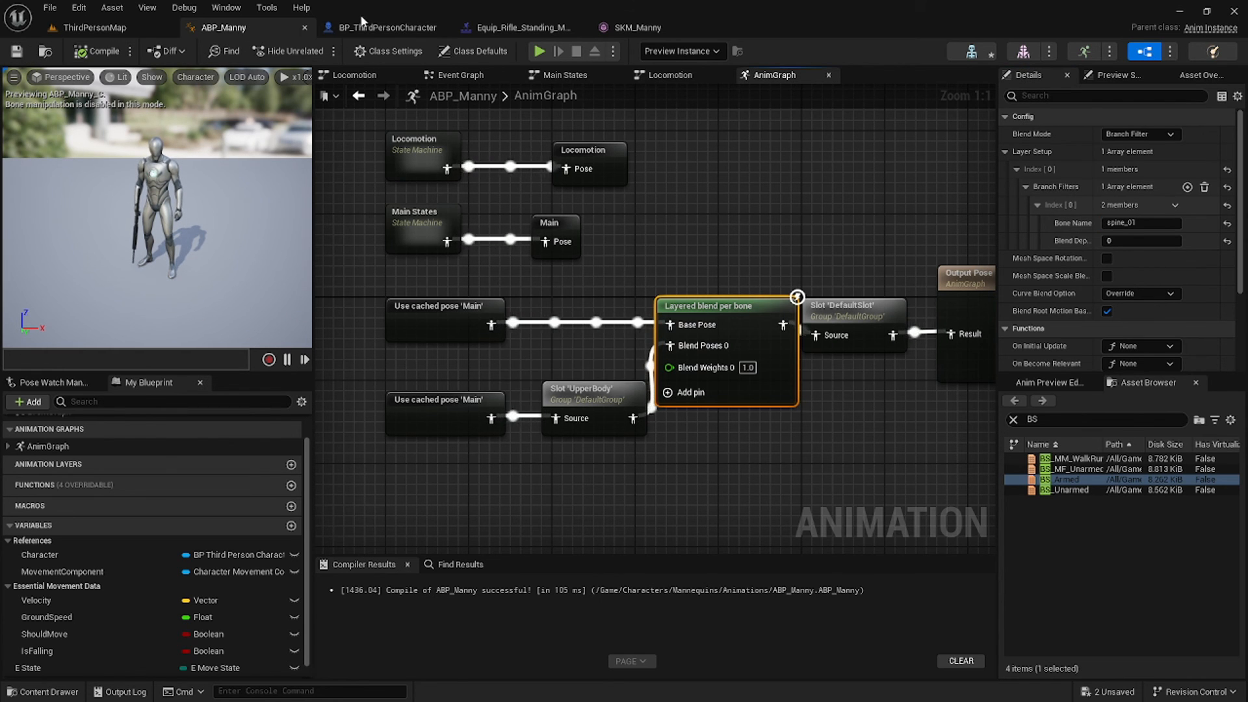
Assign the rifle equip montage to the UpperBody slot, then save and close it.
click(519, 27)
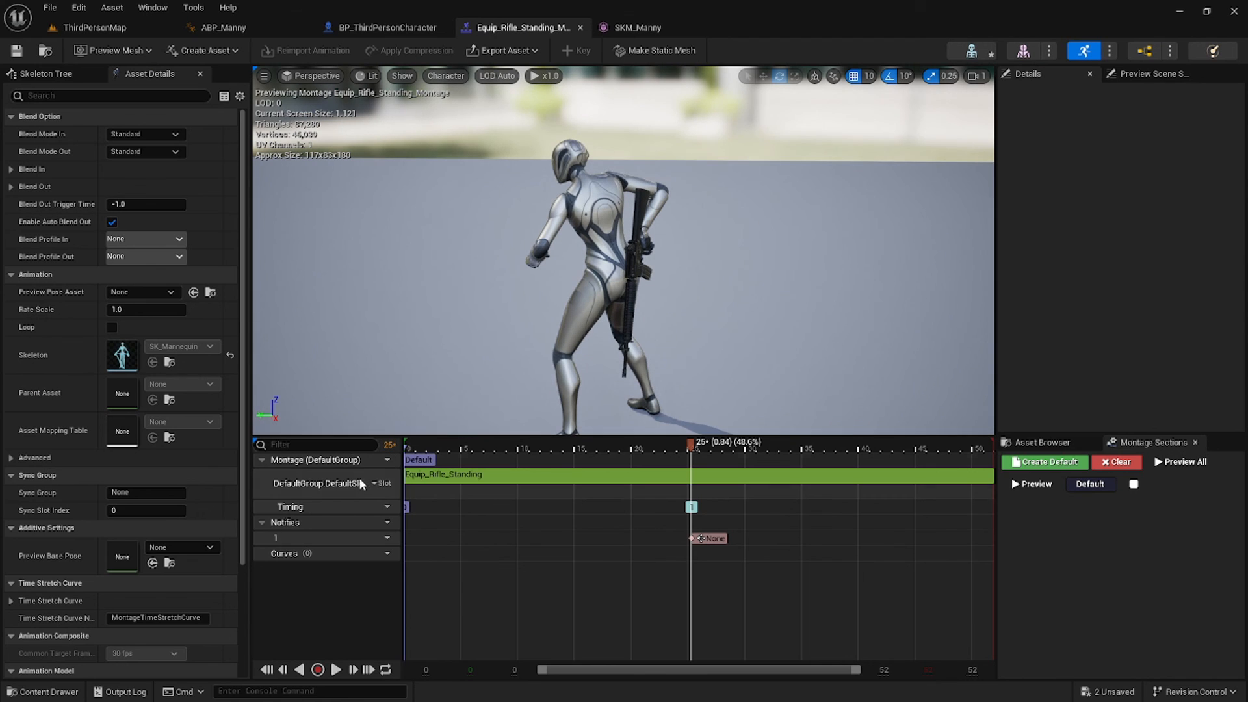
click(381, 484)
mouse_move(416, 516)
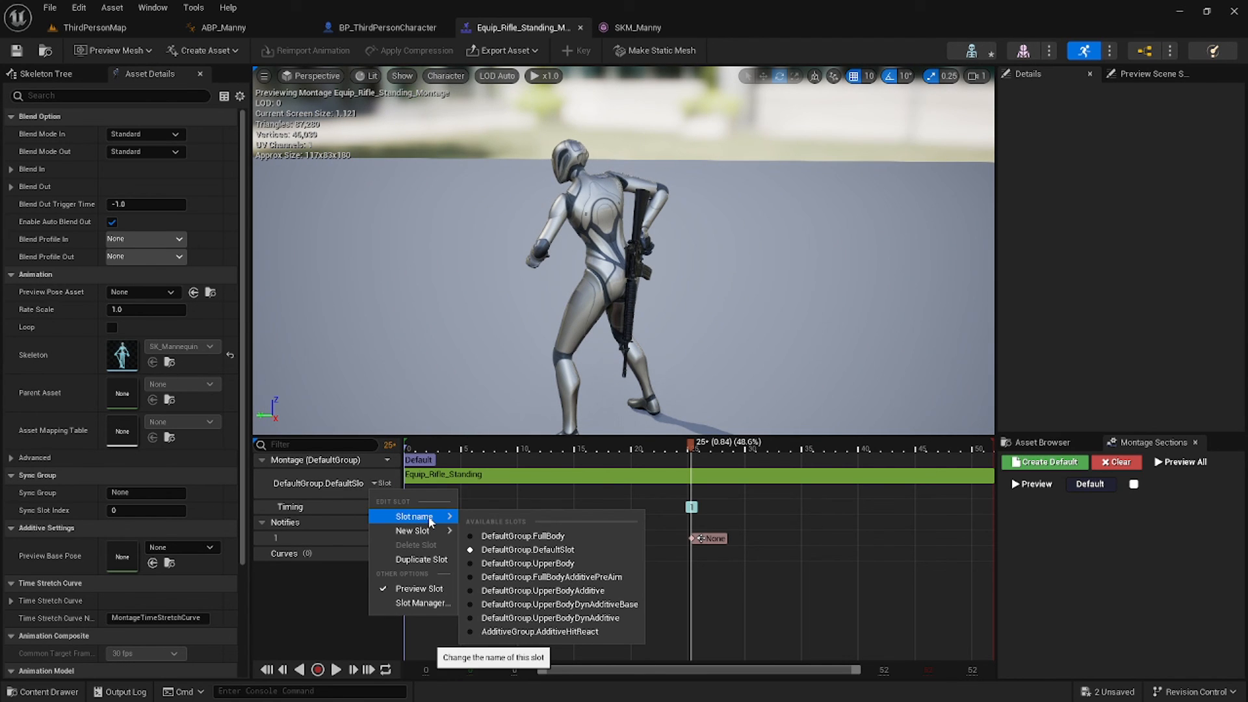
click(563, 564)
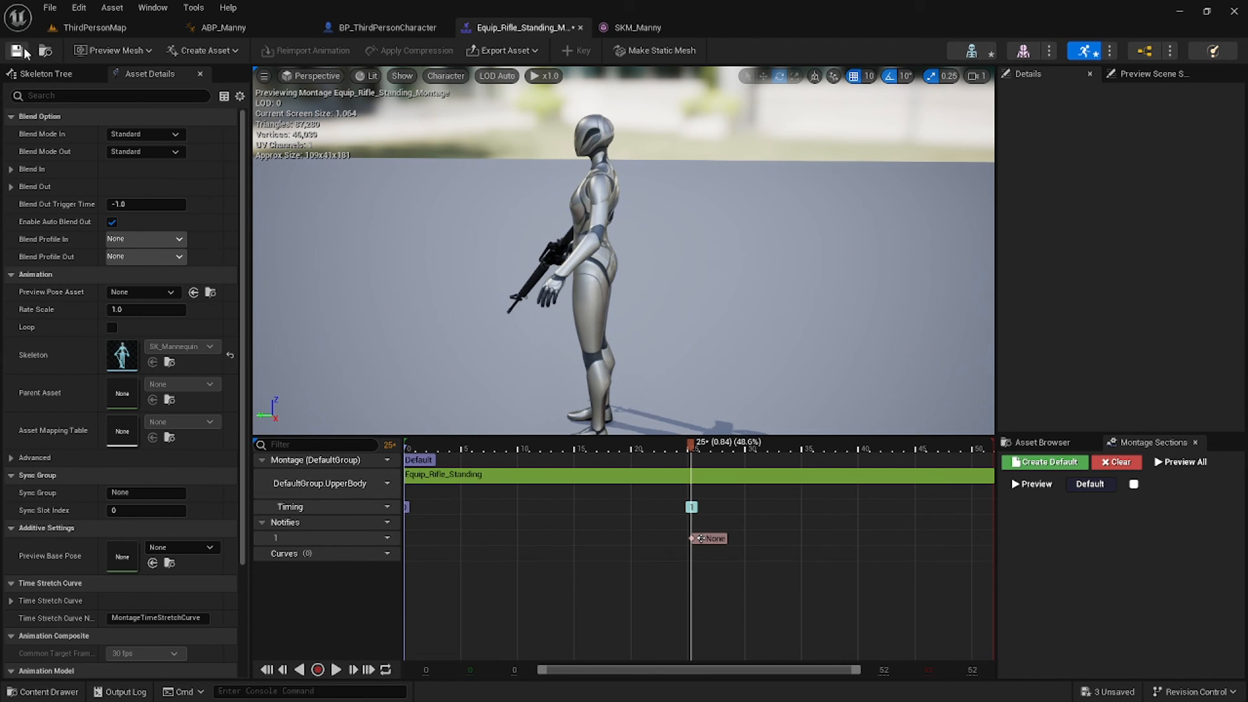
click(580, 27)
click(369, 28)
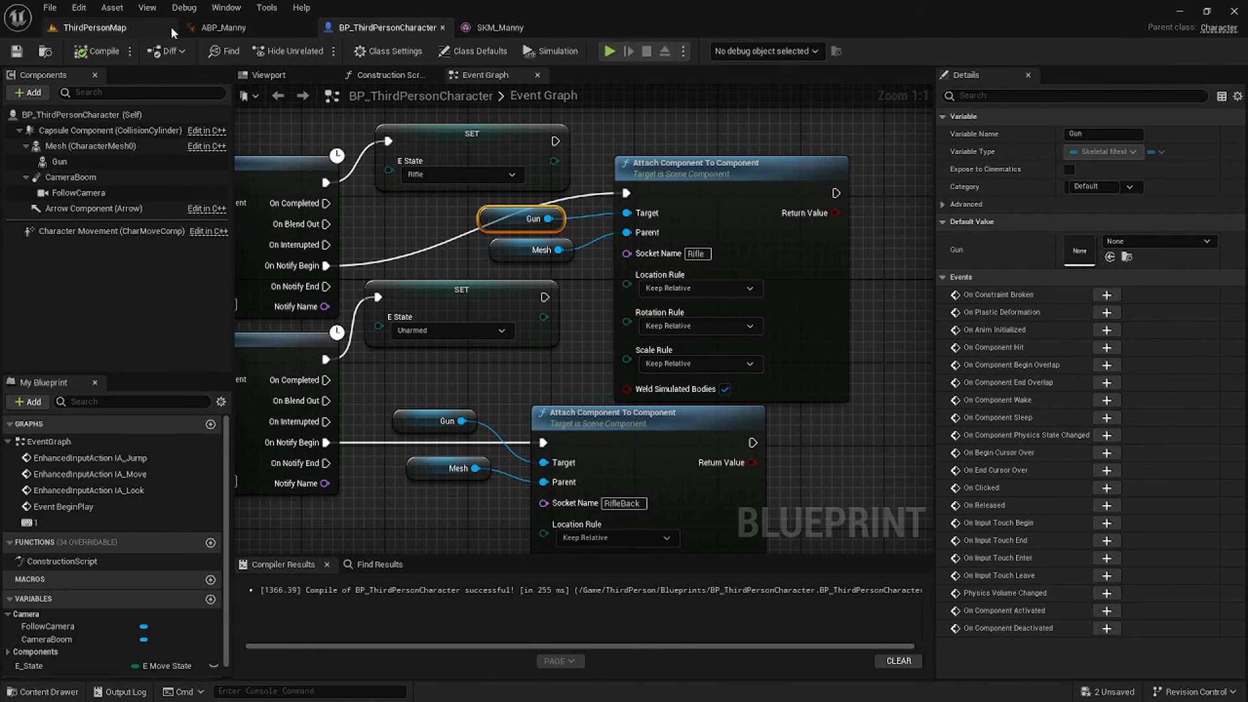
Set both Play Montage nodes to Equip_Rifle_Standing_Montage, compile, and wire Mesh into In Skeletal Mesh Component.
click(227, 27)
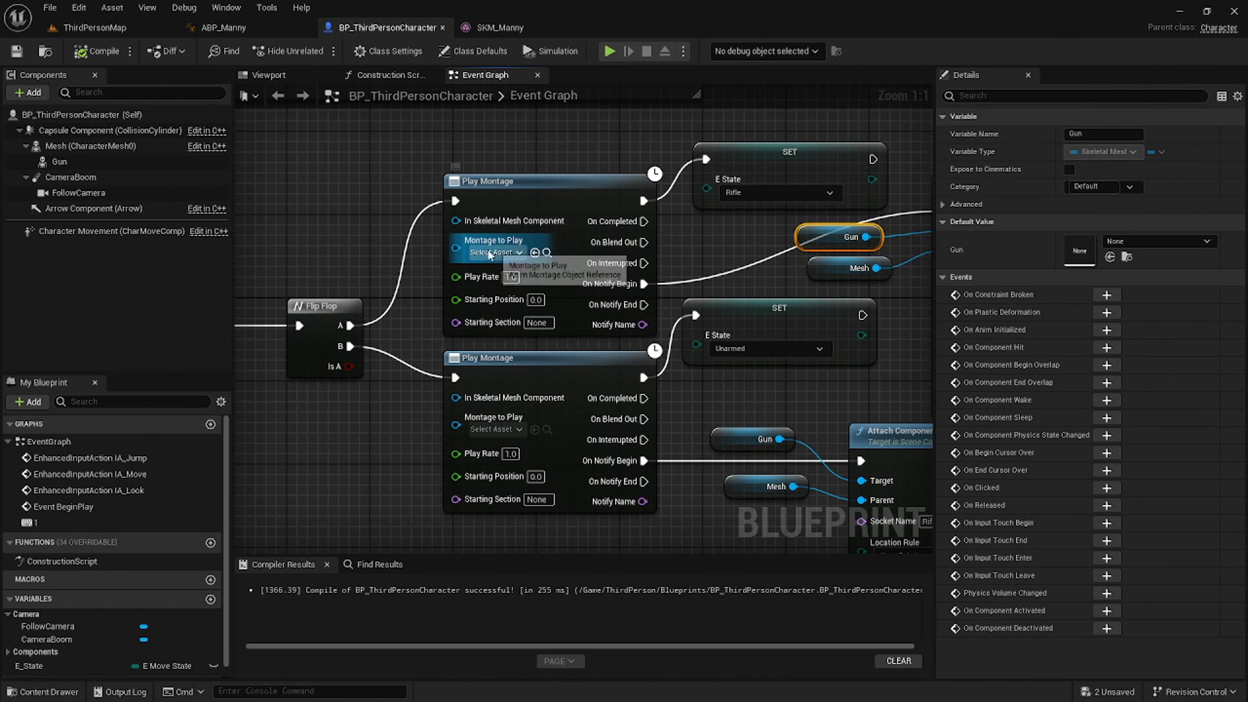
click(491, 252)
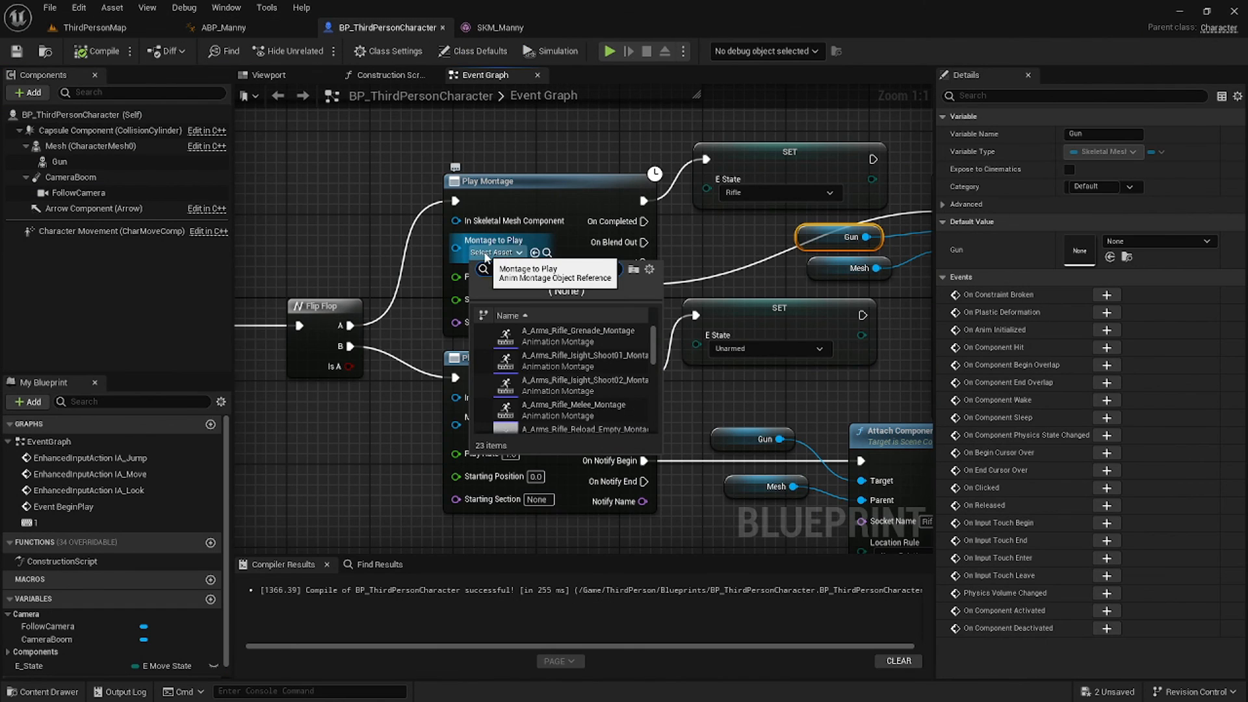
scroll(615, 400, down, 10)
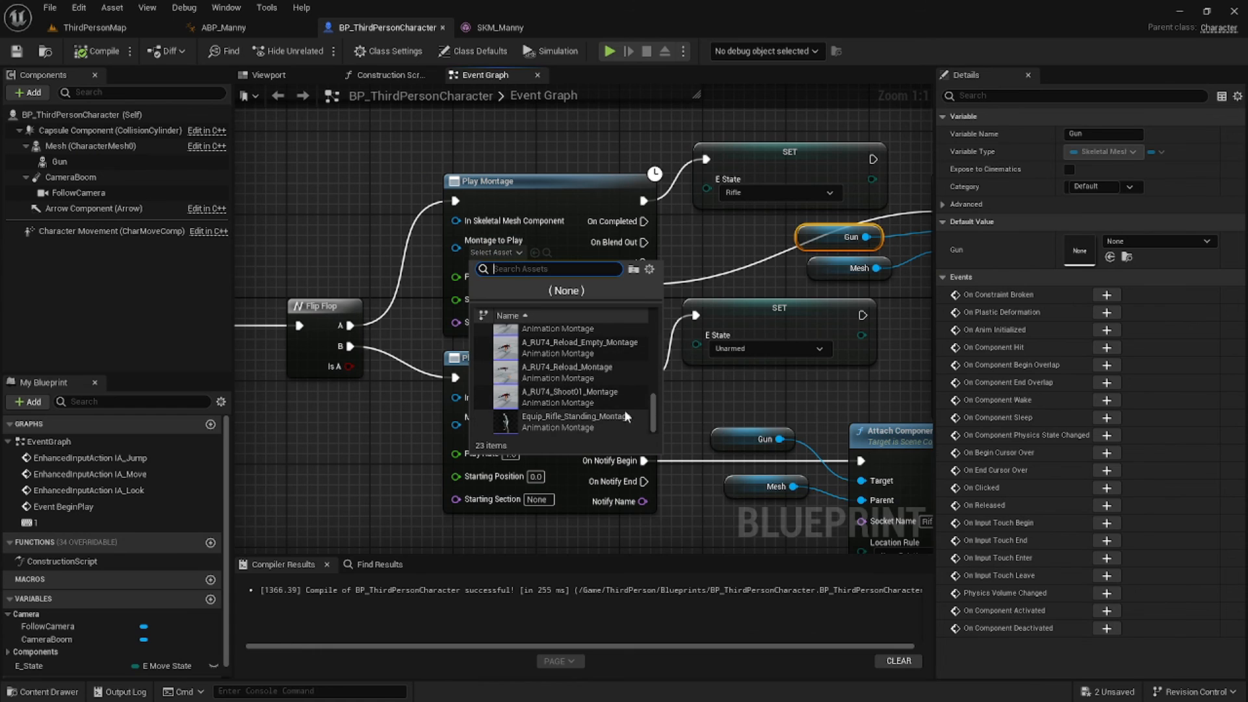
click(625, 415)
click(492, 429)
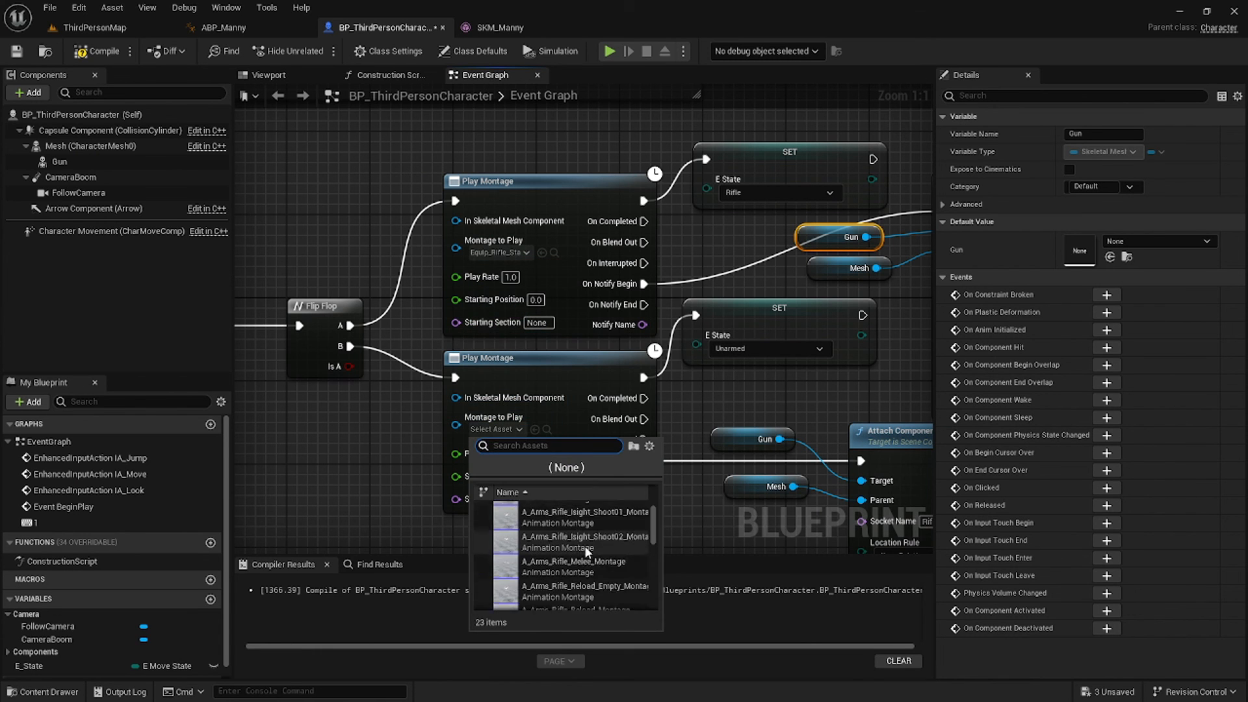
scroll(587, 551, down, 10)
click(579, 599)
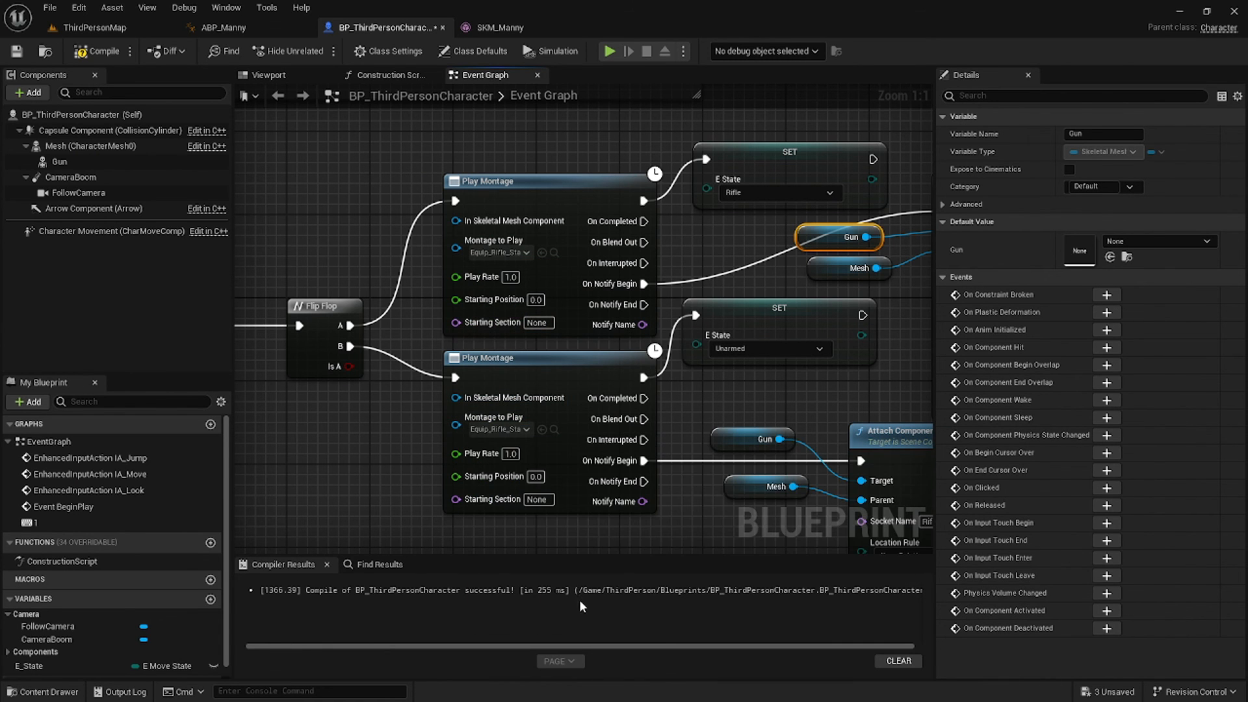
click(95, 50)
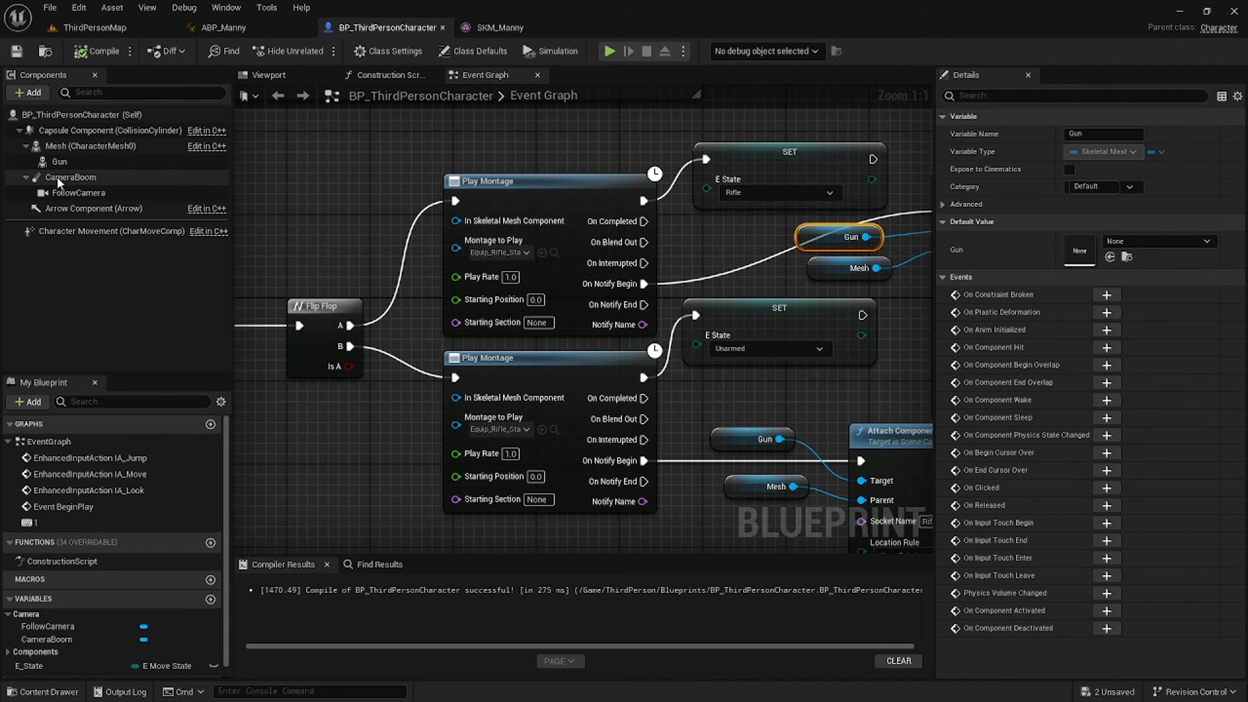
drag(71, 152, 481, 398)
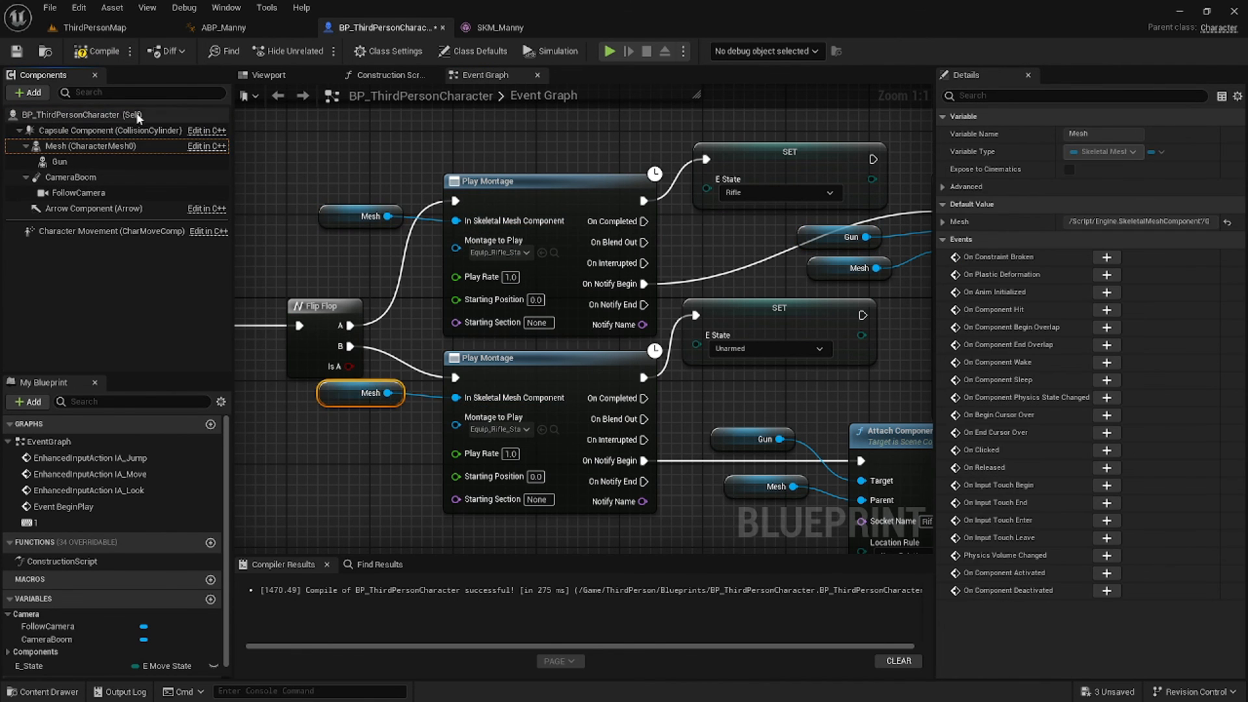
Playtest ThirdPersonMap, using E and W to move the rifle between back and hands.
click(94, 28)
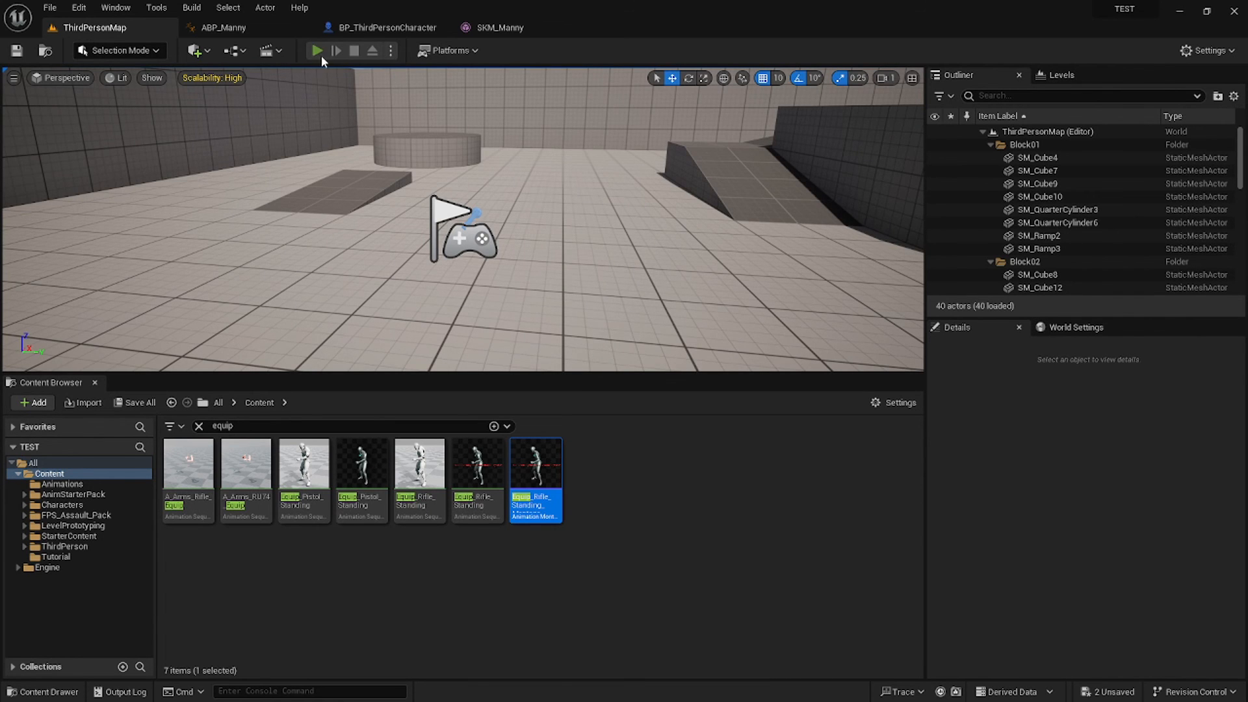
click(320, 53)
key(e)
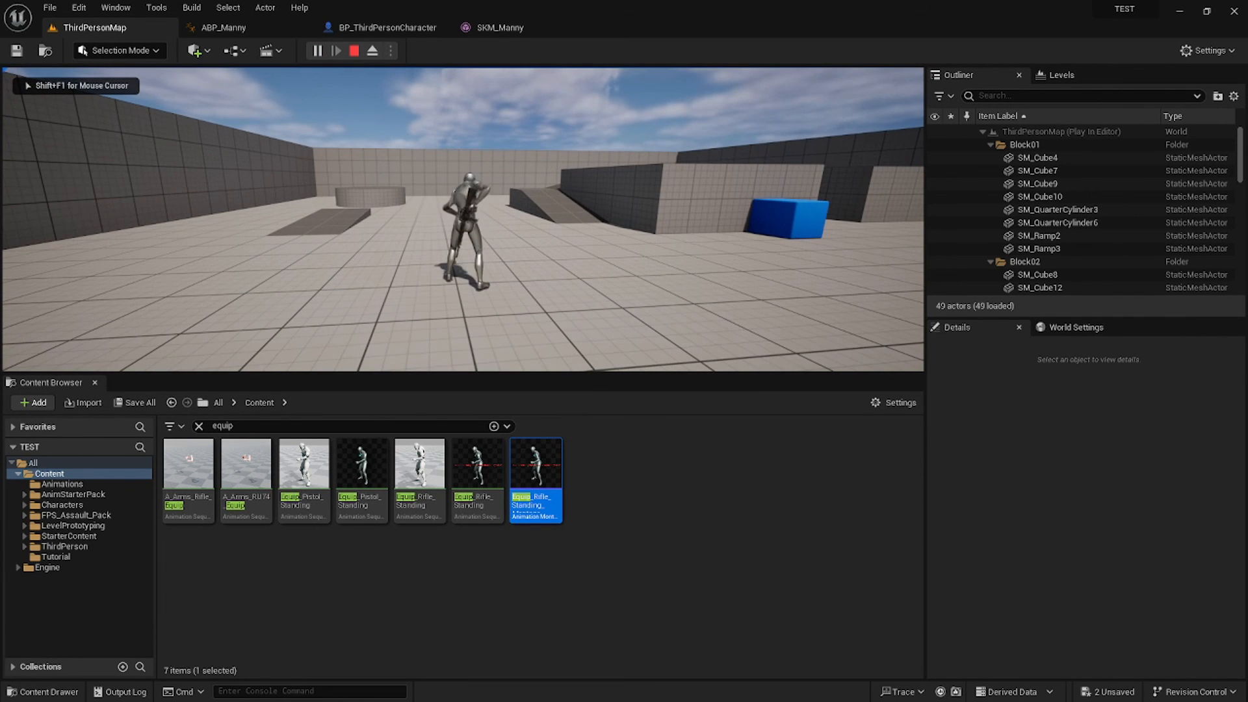
key(w)
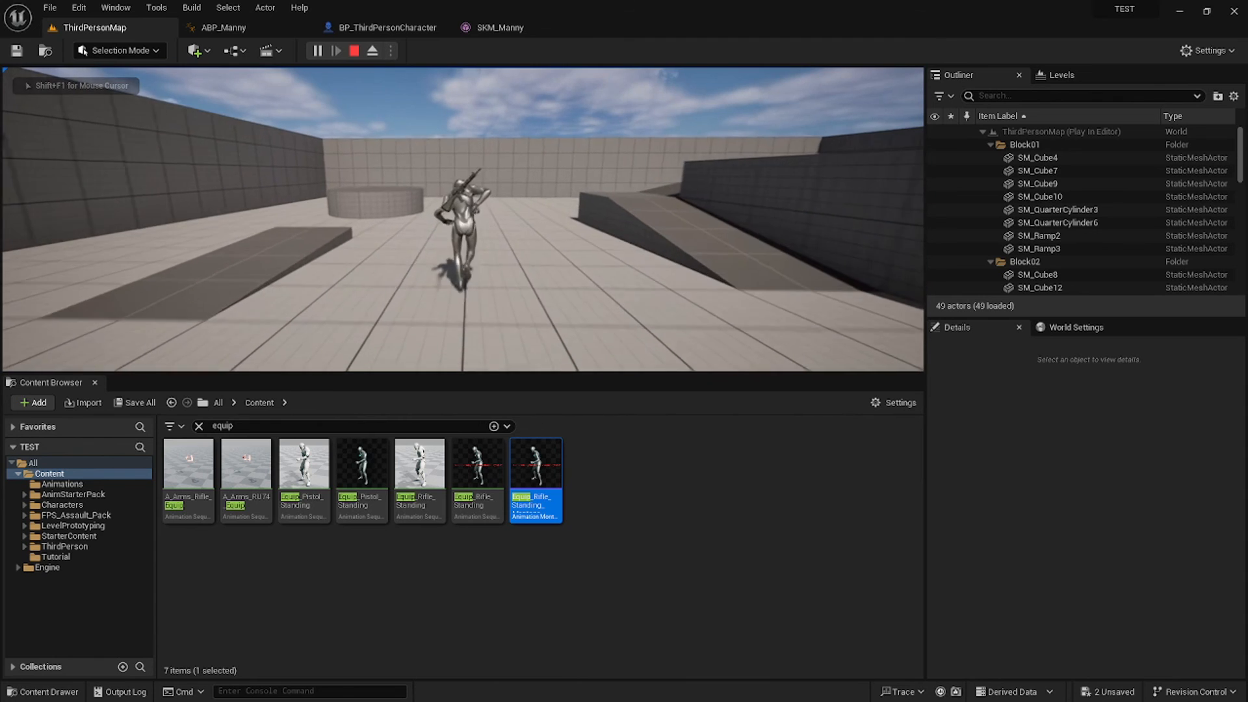
key(w)
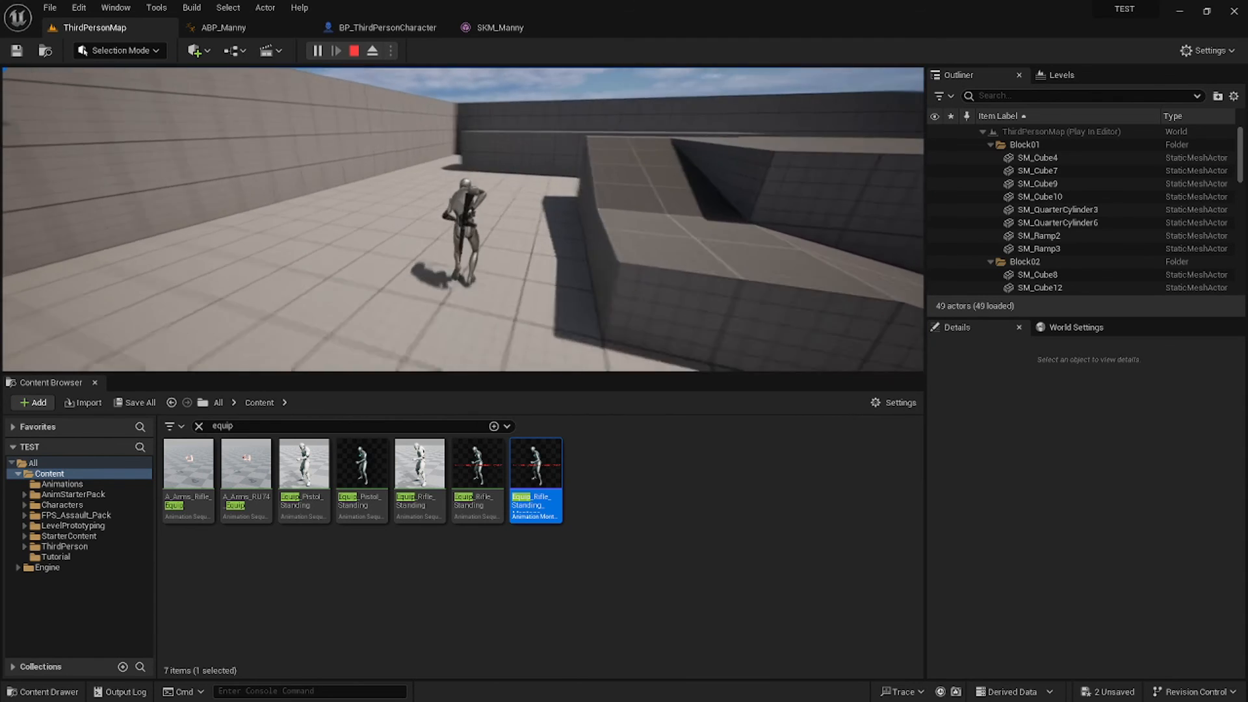
key(e)
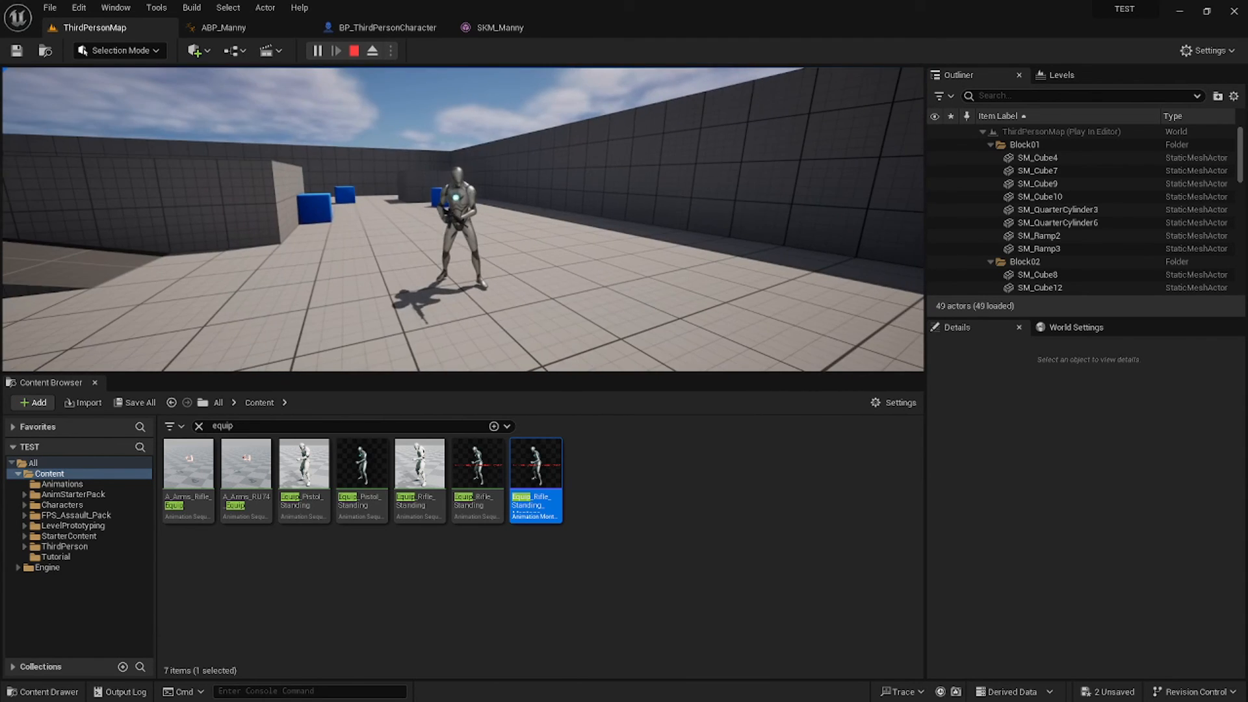